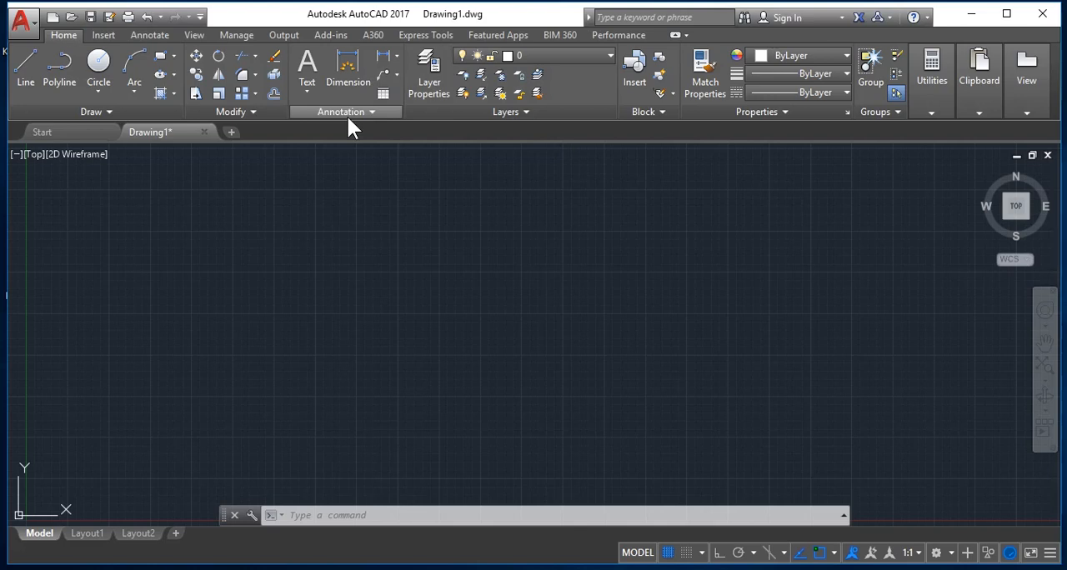
Step: Examine the Standard dimension style's line settings, previewing suppression of dimension line 1 and extension line 2 and fixed-length extension lines, without saving changes
left_click(351, 113)
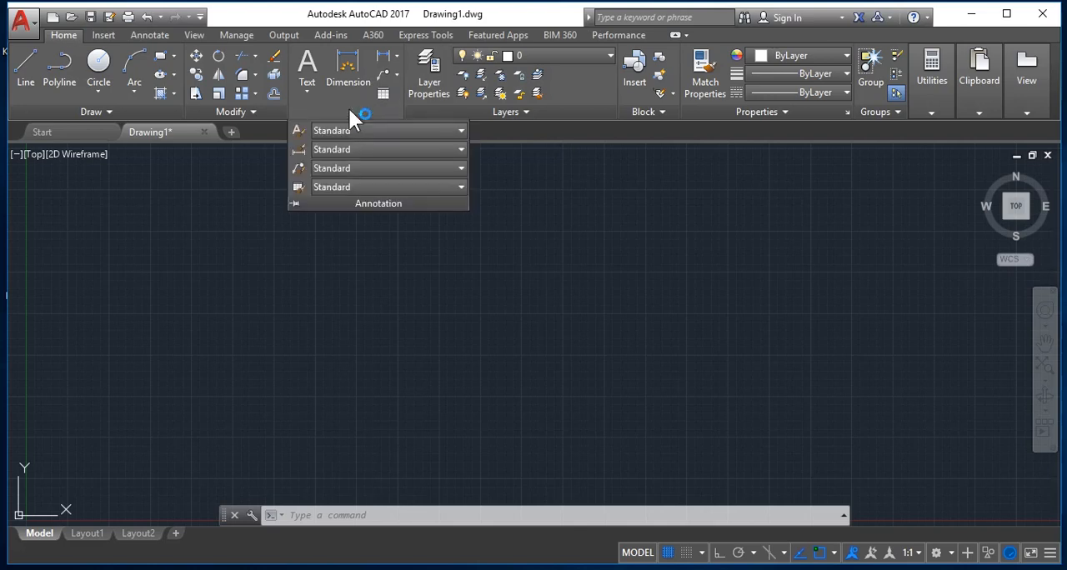
left_click(303, 153)
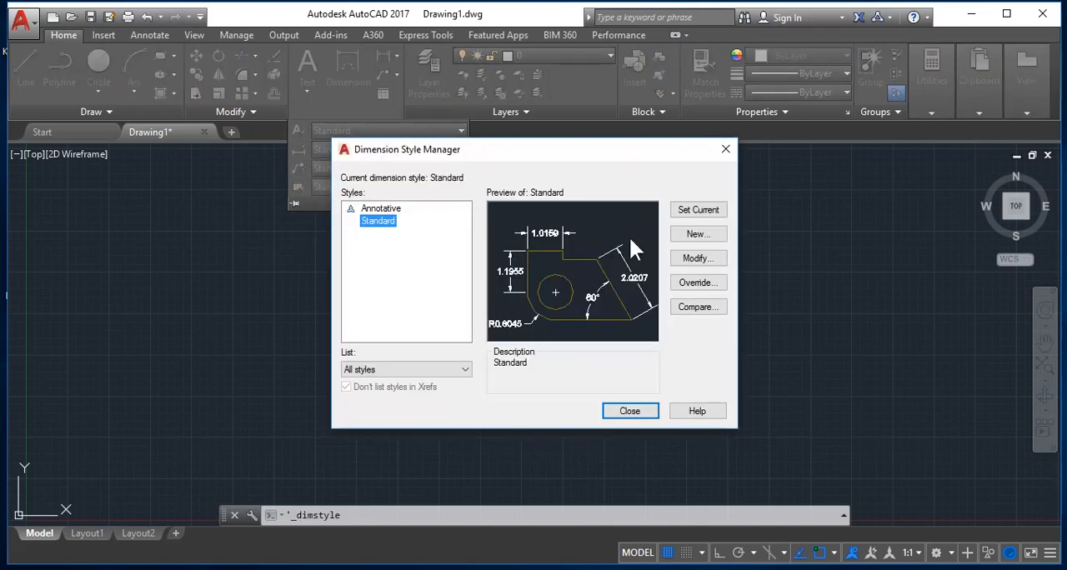
left_click(694, 259)
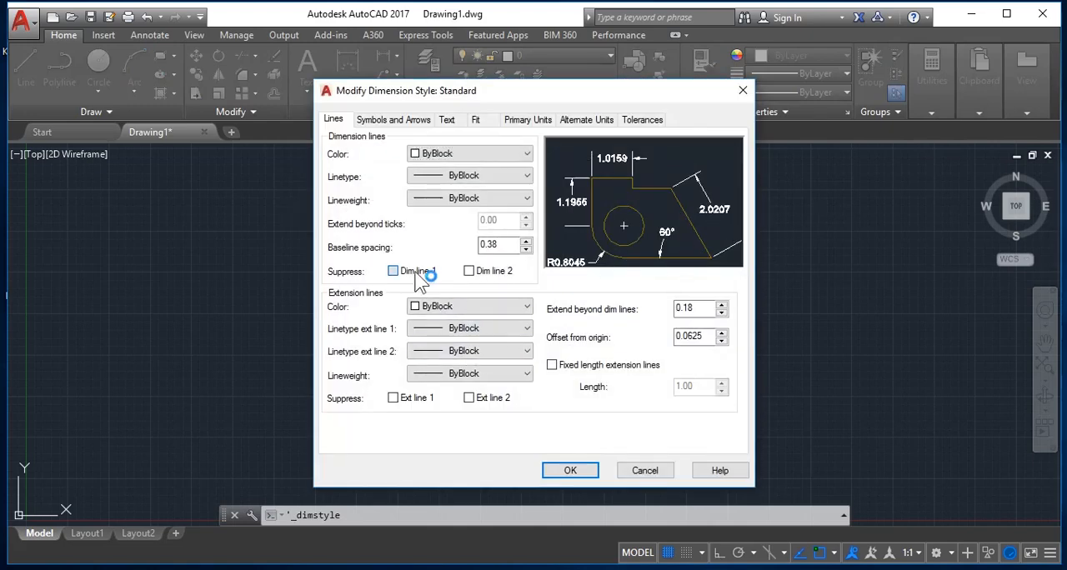
left_click(418, 275)
left_click(419, 275)
left_click(589, 363)
left_click(589, 364)
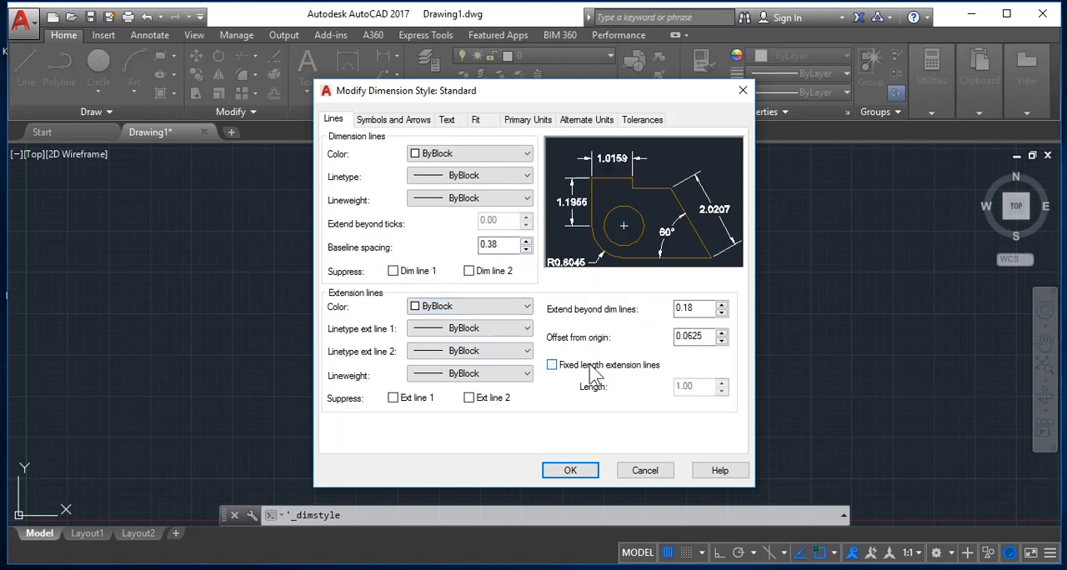
left_click(472, 403)
left_click(472, 400)
left_click(655, 468)
left_click(634, 409)
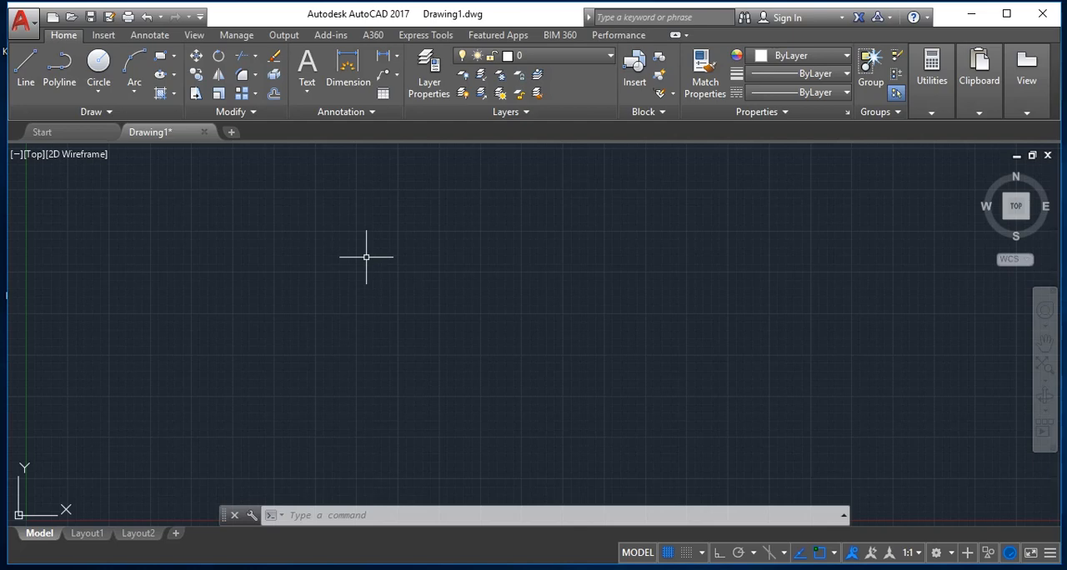
Step: Draw a freehand rectangle from two opposite corner points in the middle of the drawing area and erase it
left_click(161, 59)
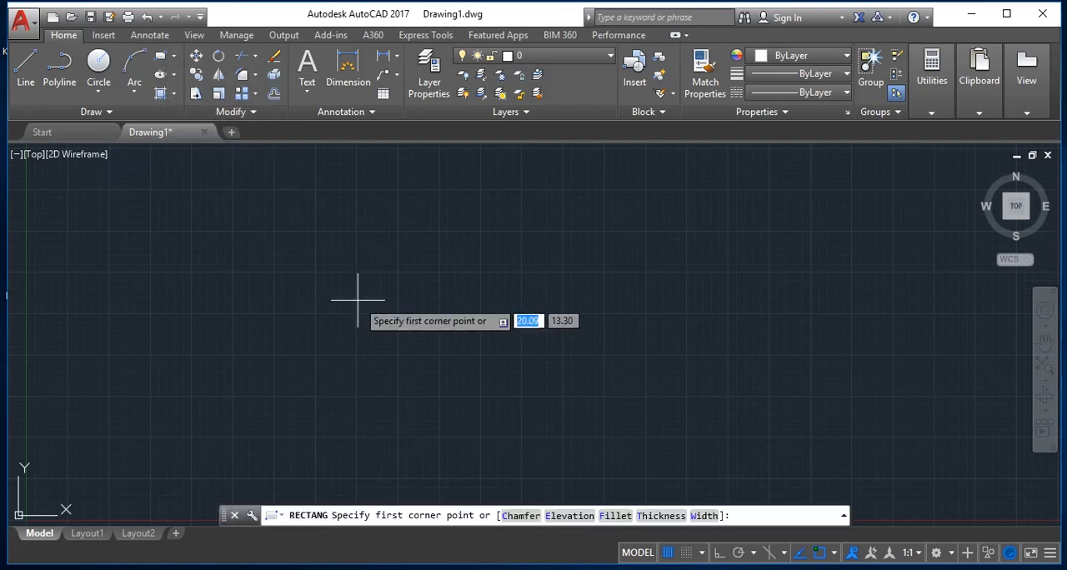
left_click(241, 239)
left_click(557, 388)
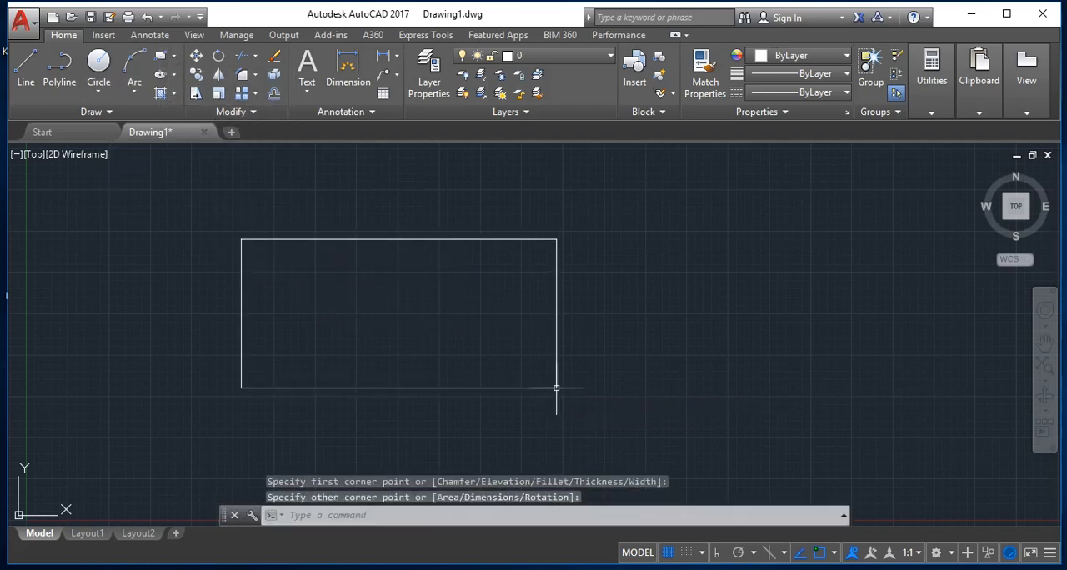
left_click(381, 225)
left_click(381, 240)
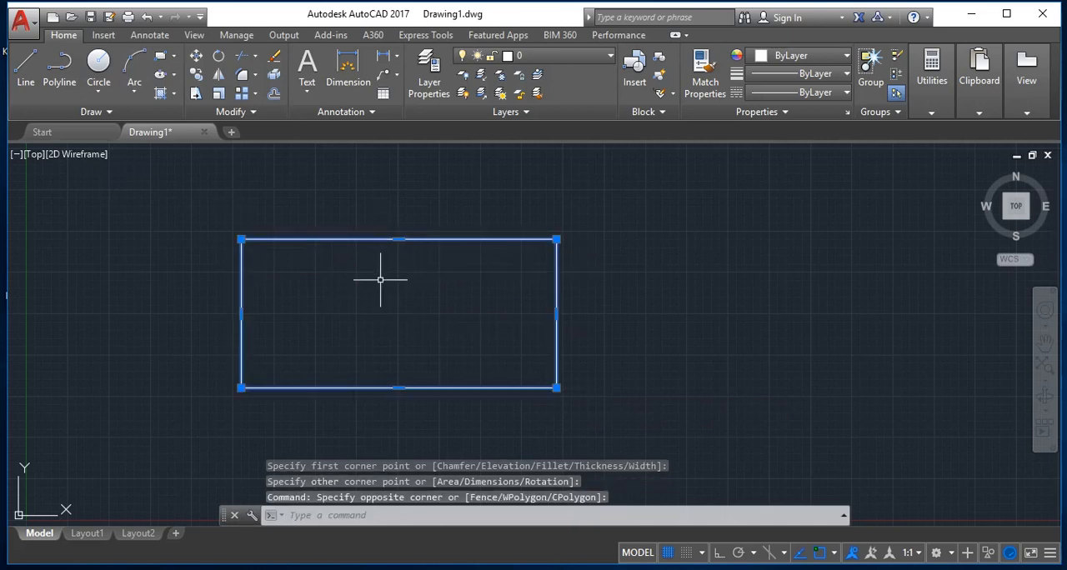
key("Delete")
key("Escape")
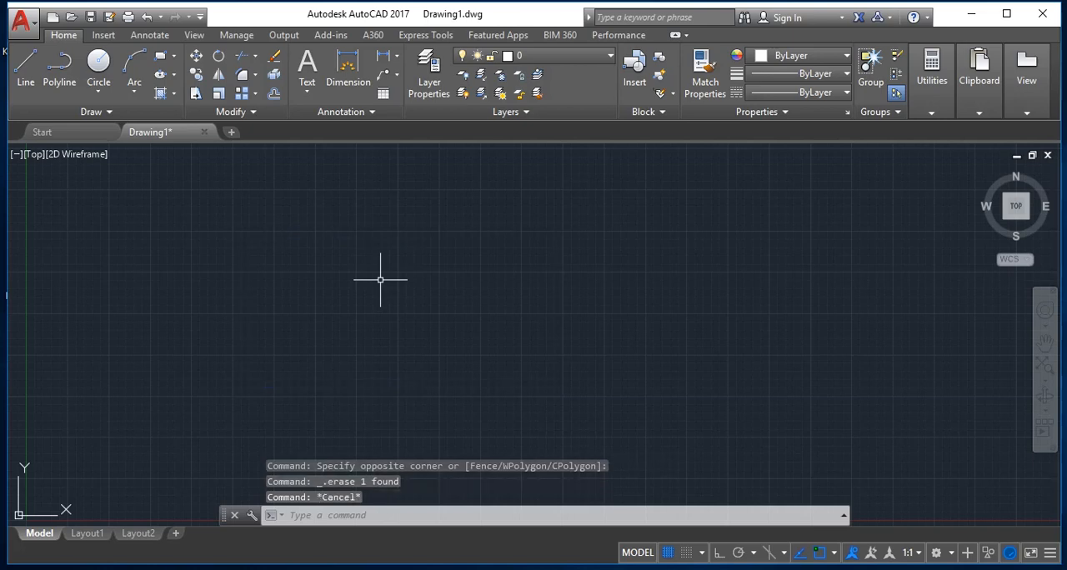
Step: Draw a rectangle from a free first corner, setting its opposite corner at relative coordinates 5, 3
type("REC")
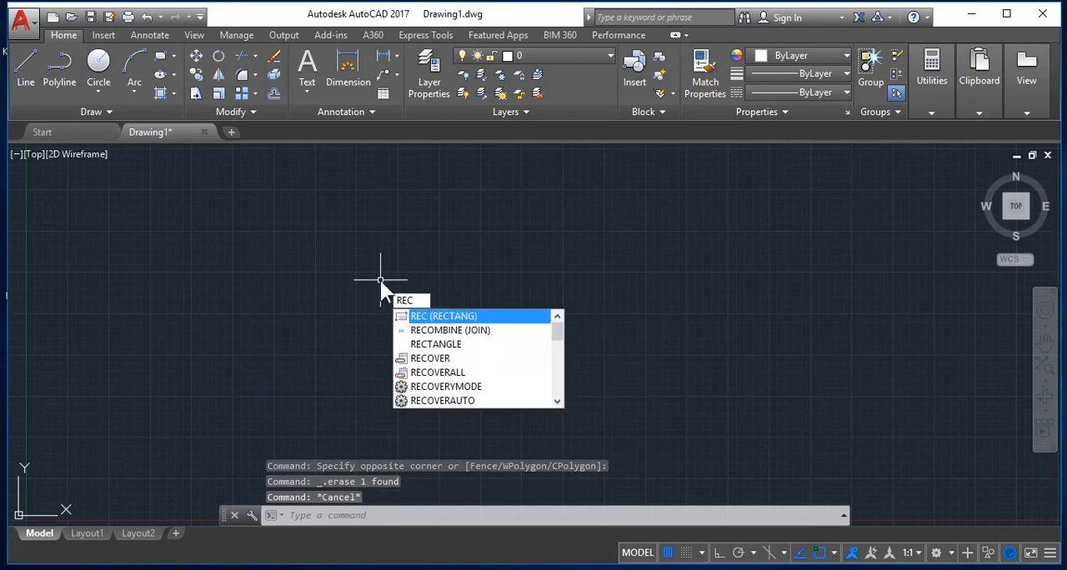
key("Return")
left_click(248, 227)
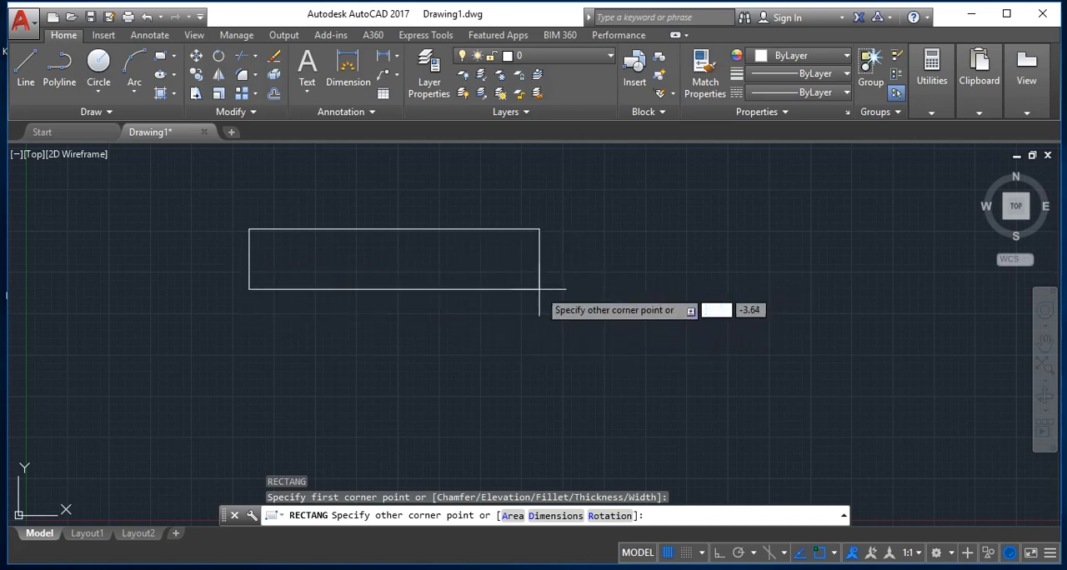
type("5")
key("Tab")
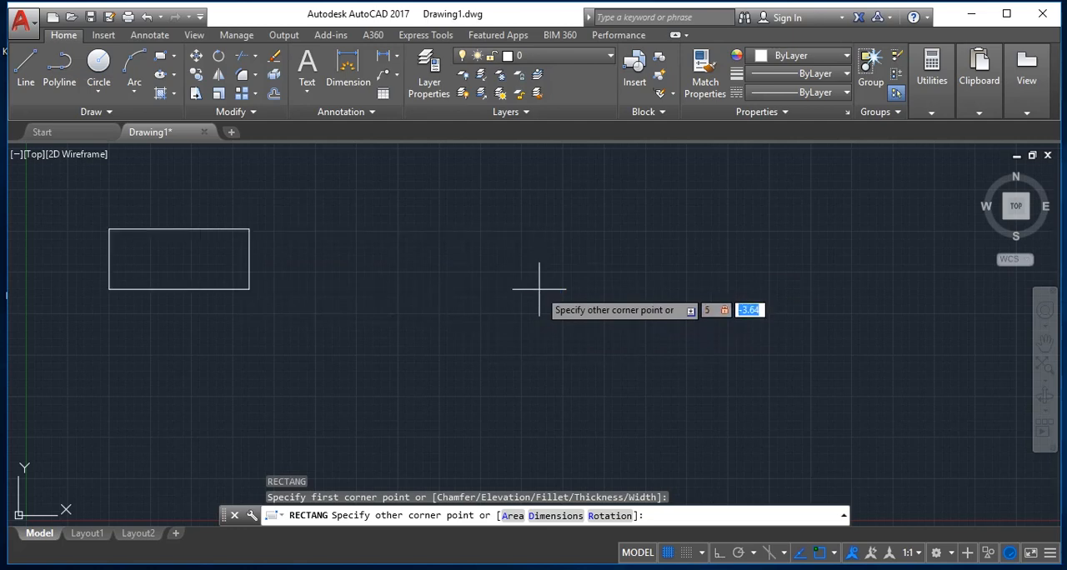
type("3")
key("Return")
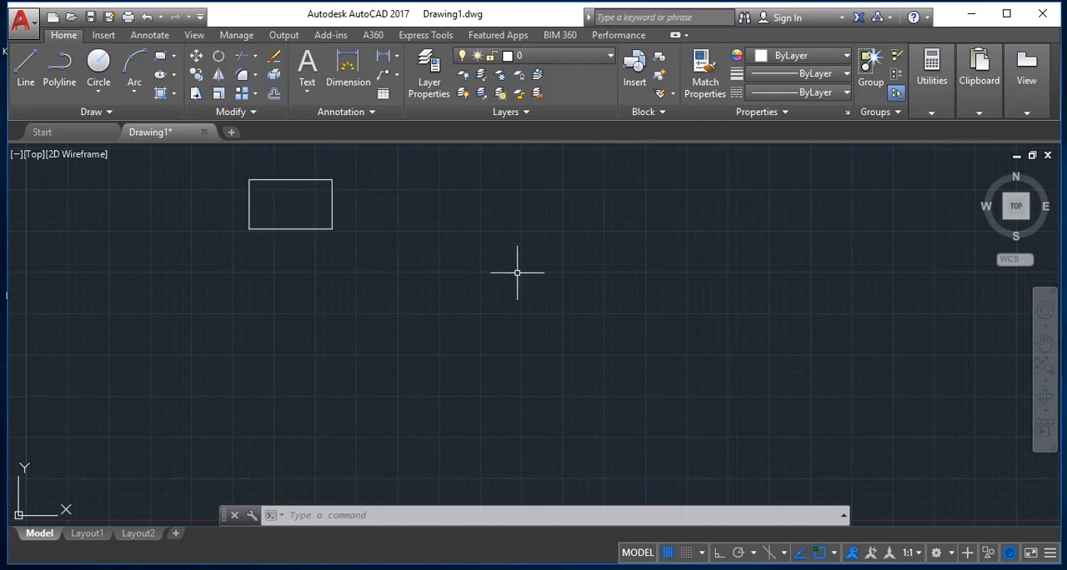
Step: Offset the 5 by 3 rectangle outward by a distance of .35
type("o")
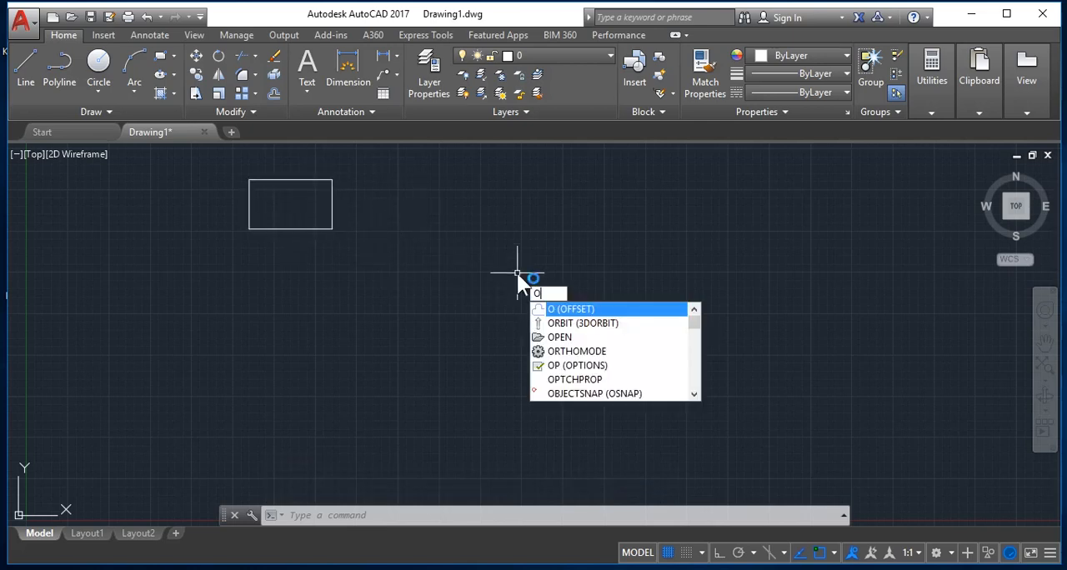
key("Return")
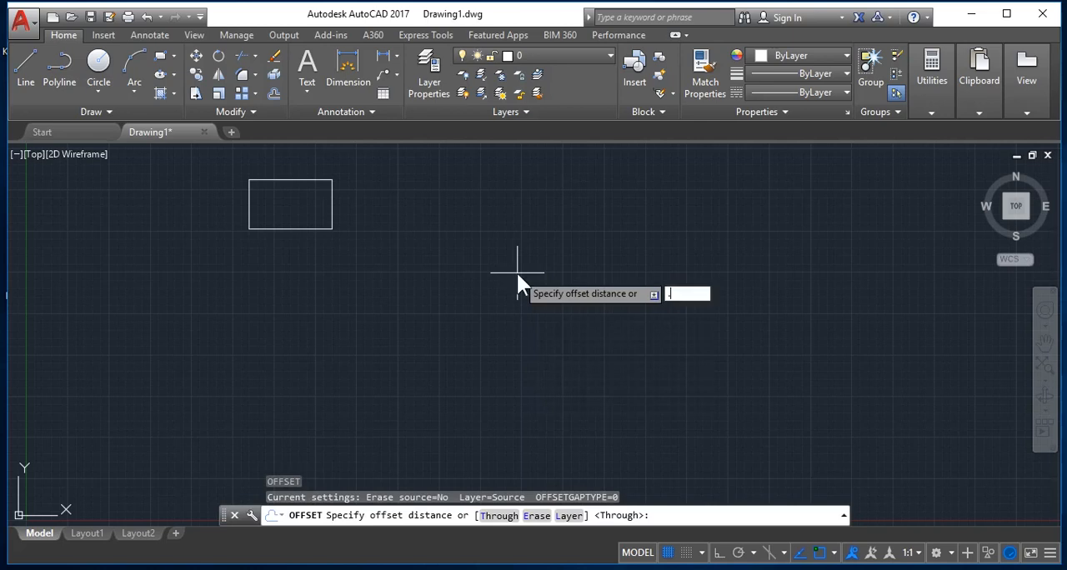
type(".35")
key("Return")
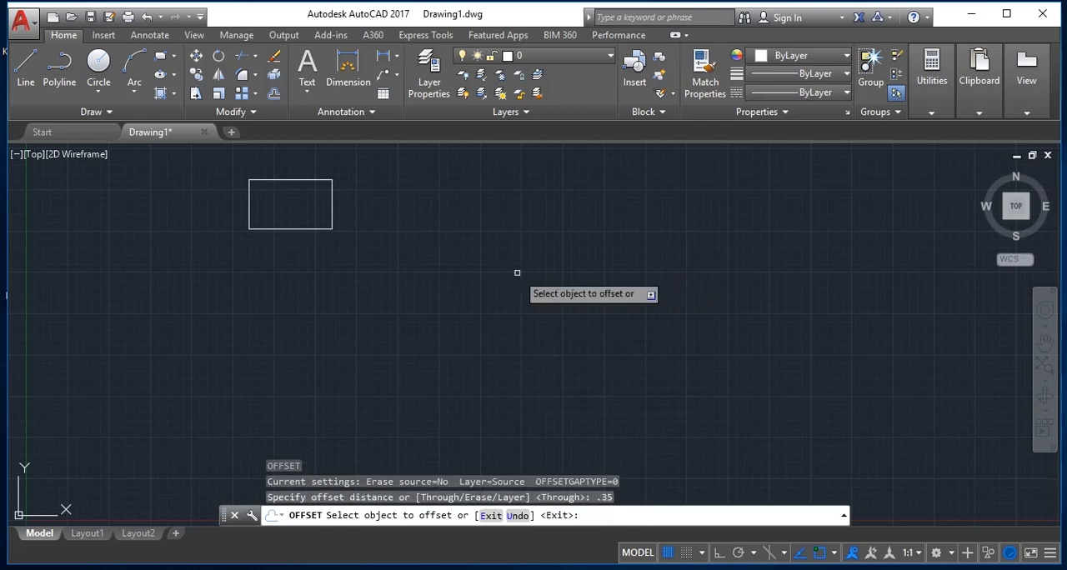
left_click(281, 228)
left_click(286, 315)
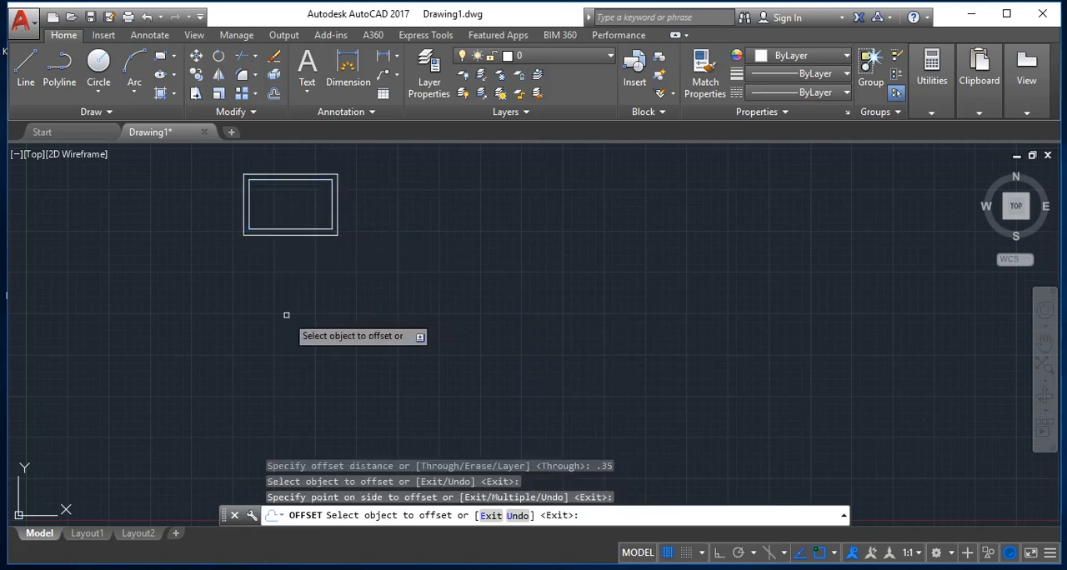
Step: Draw a closed 5 by 3 rectangle from separate line segments below the first one, with Ortho mode on
left_click(31, 74)
left_click(418, 310)
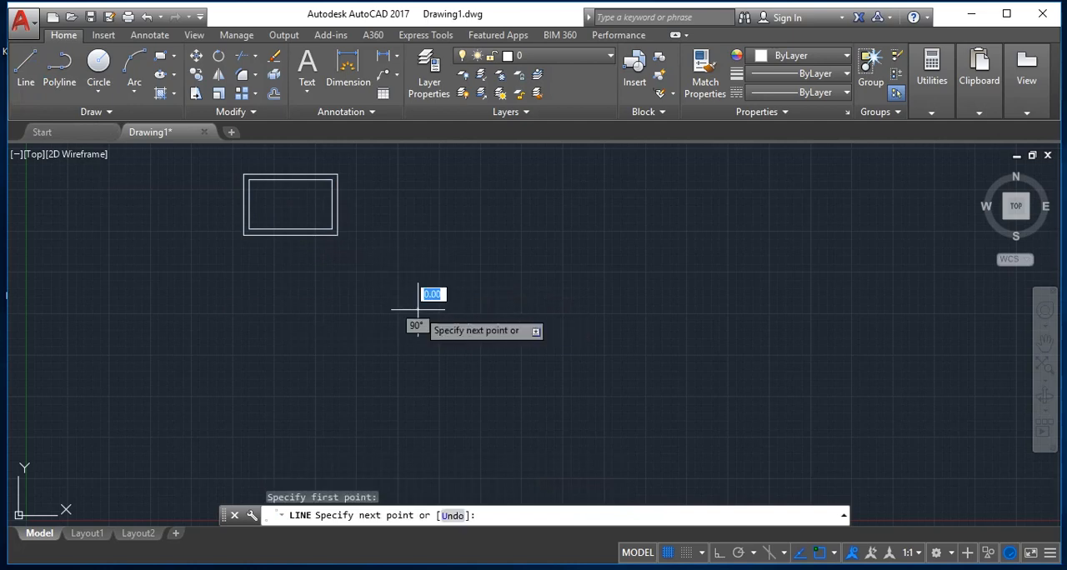
key("F8")
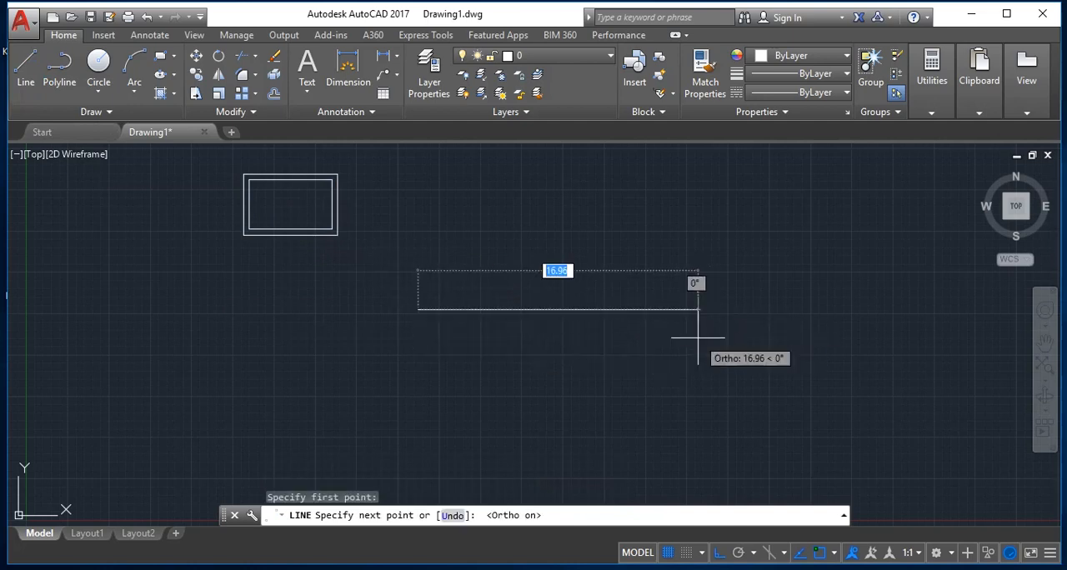
type("5")
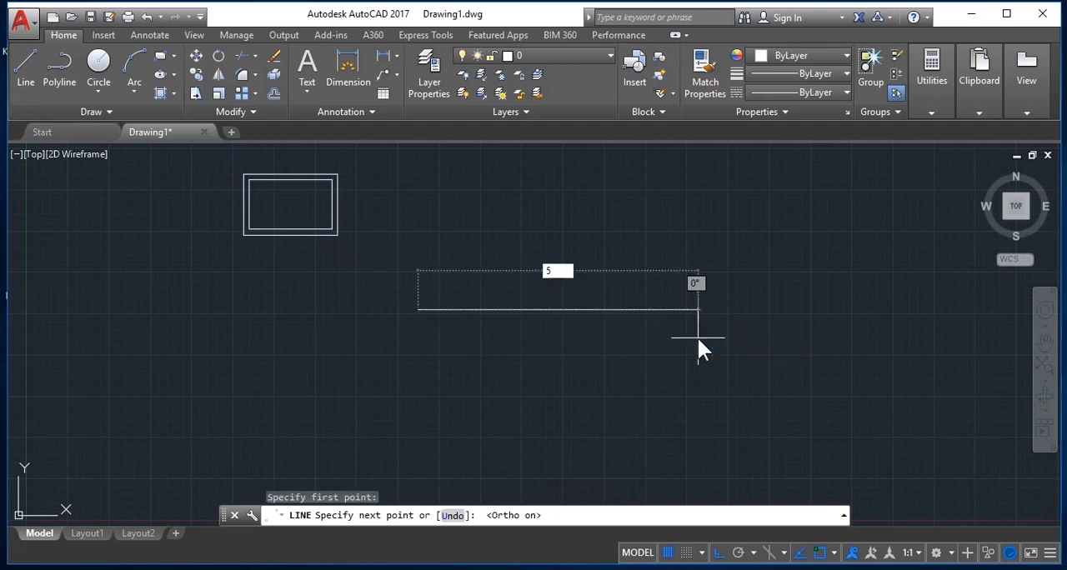
key("Return")
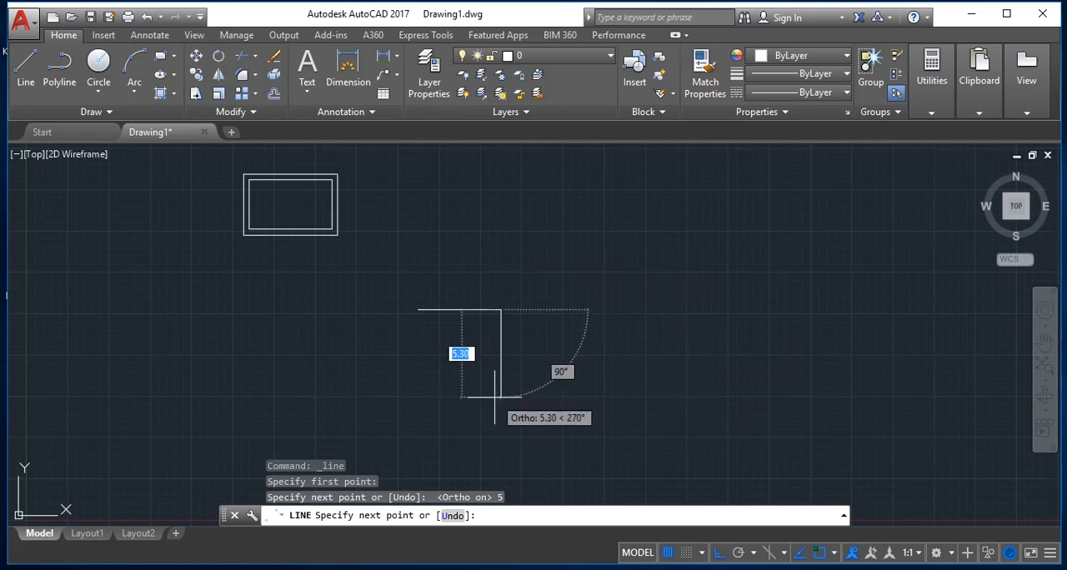
type("3")
key("Return")
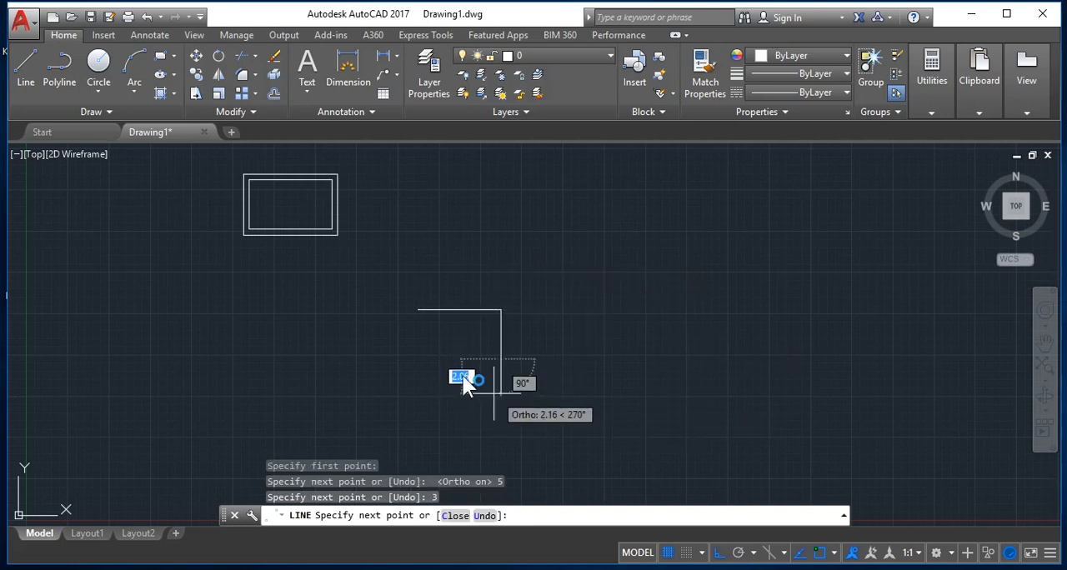
type("5")
key("Return")
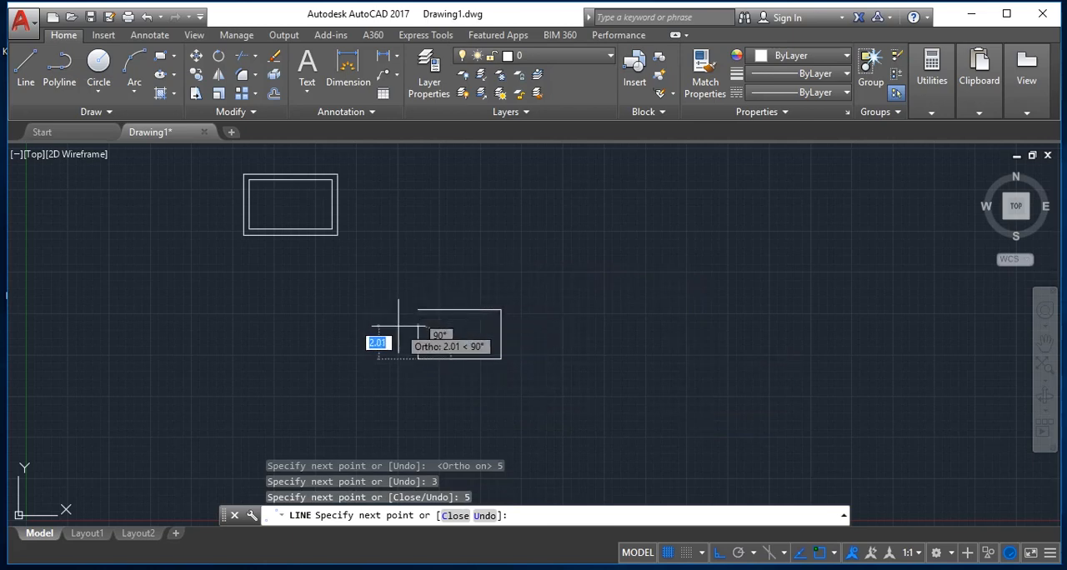
type("c")
key("Return")
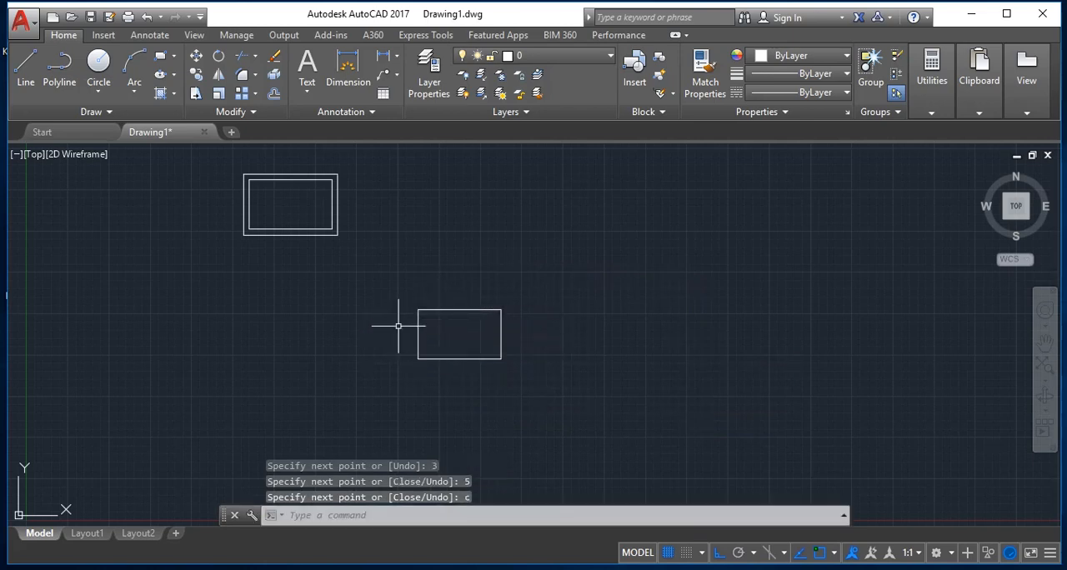
Step: Offset each of the four separate lines of the line-drawn rectangle outward by 0.35
key("Escape")
type("o")
key("Return")
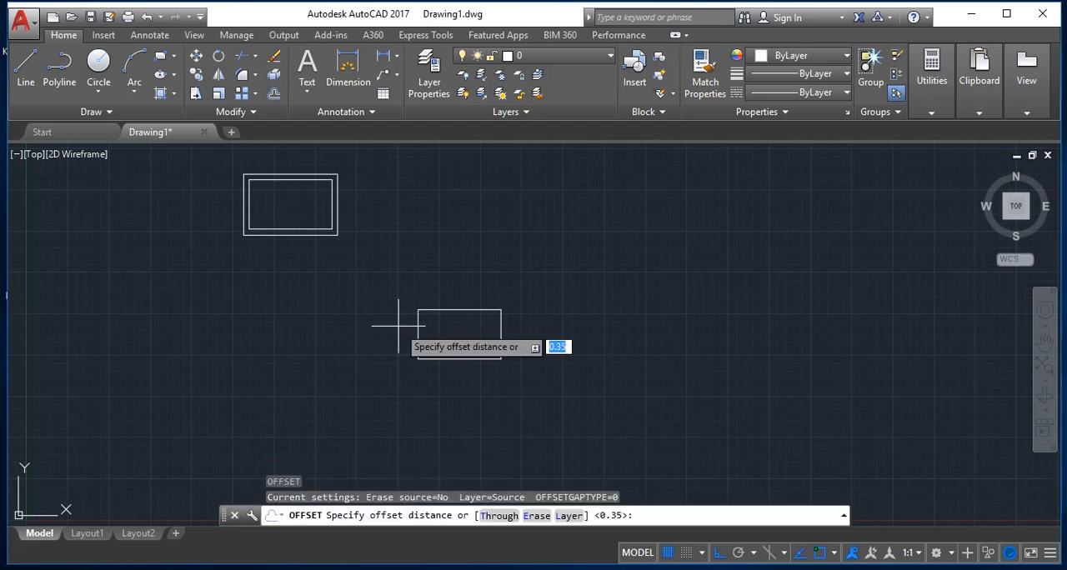
key("Return")
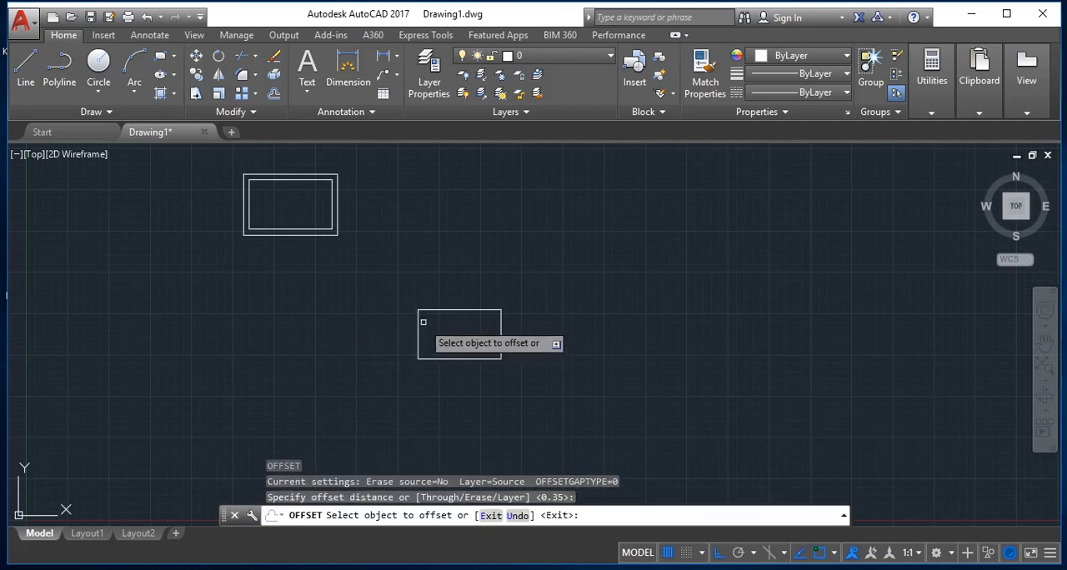
left_click(434, 310)
left_click(443, 263)
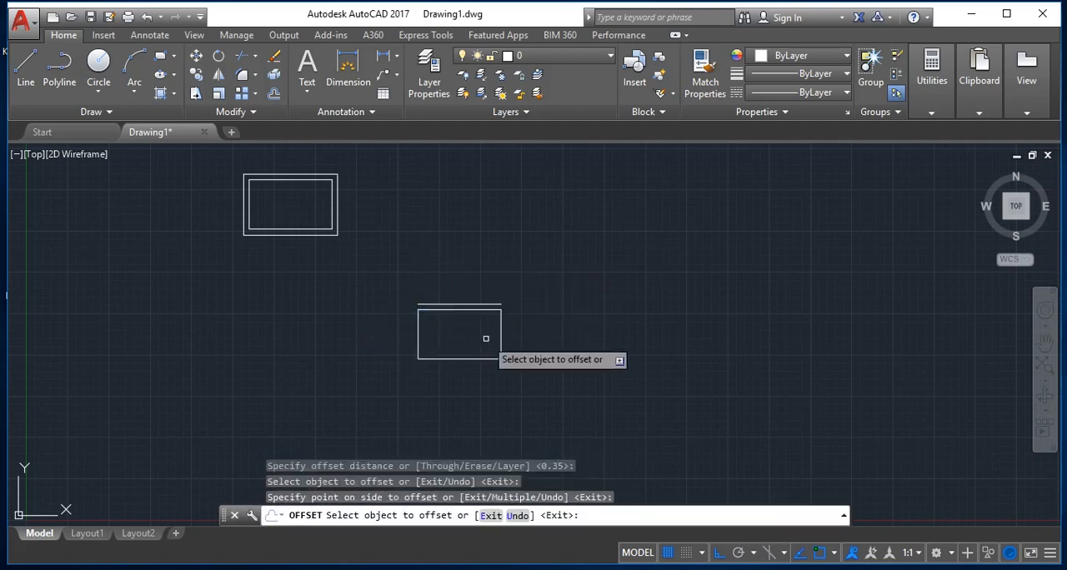
left_click(502, 337)
left_click(608, 340)
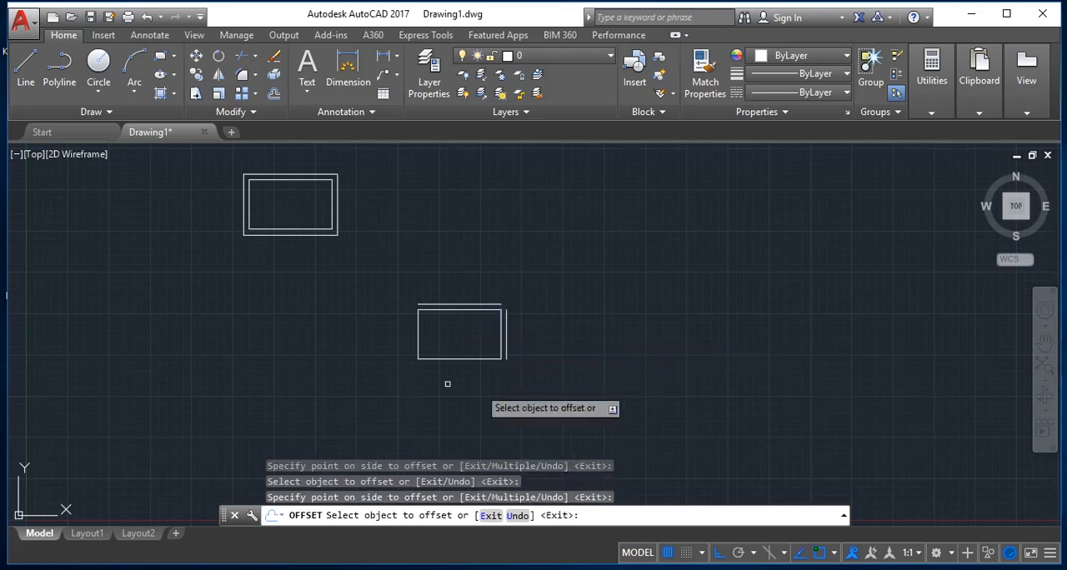
left_click(441, 359)
left_click(416, 435)
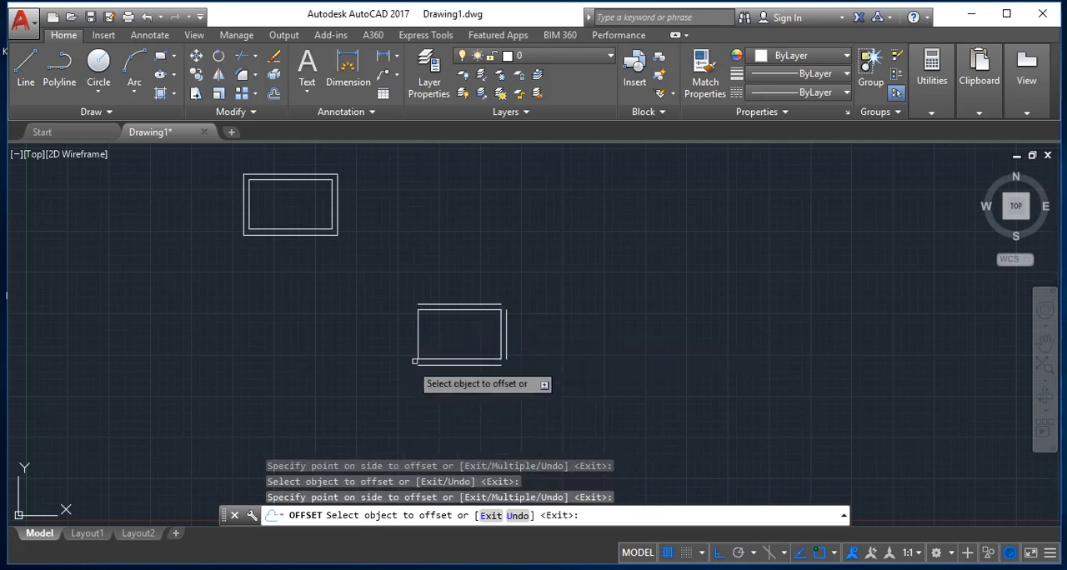
left_click(418, 348)
left_click(340, 354)
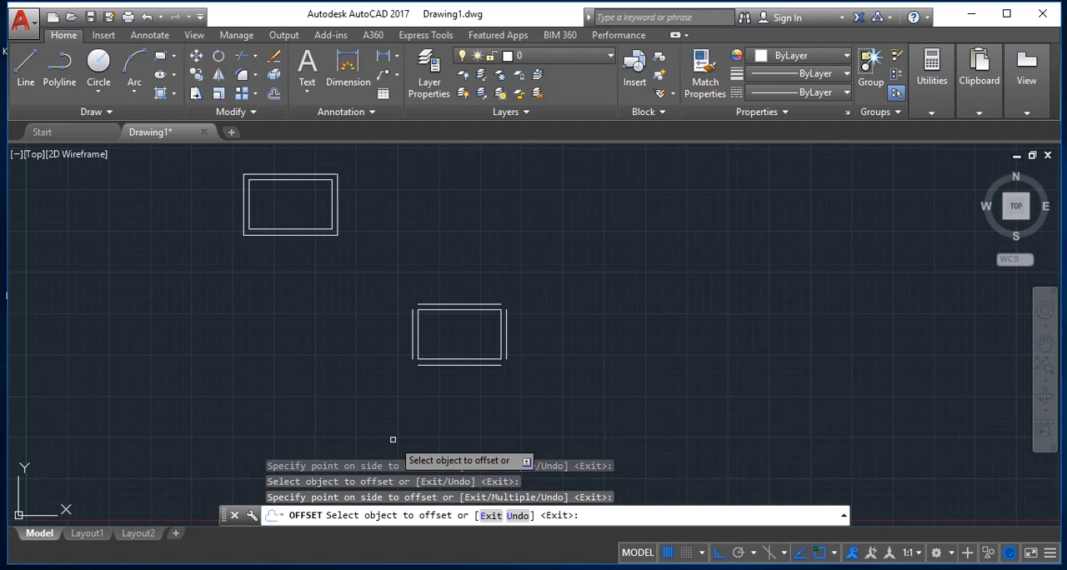
Step: Erase all objects in the drawing
key("ctrl+a")
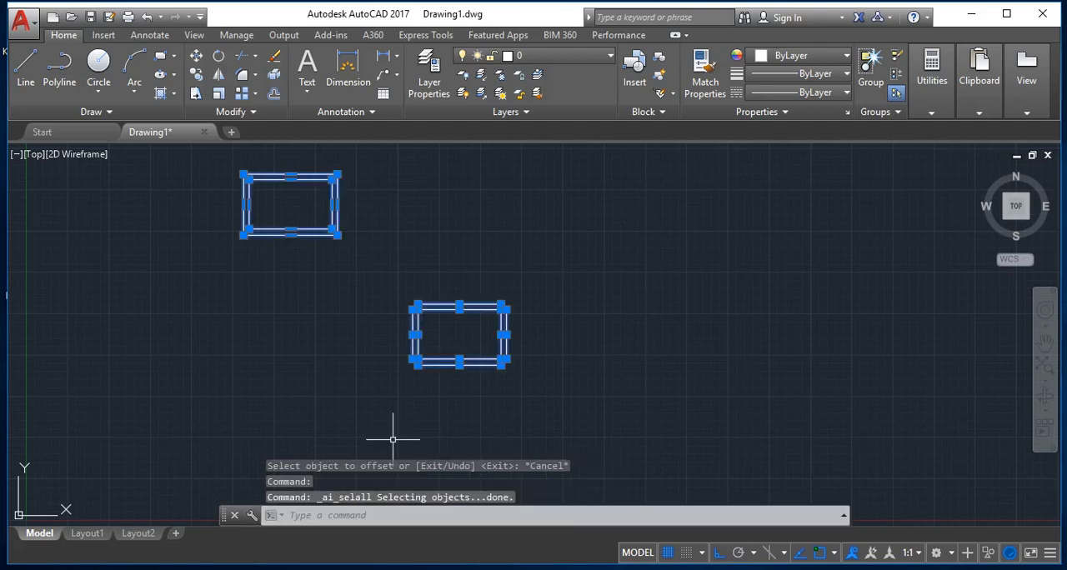
key("Delete")
key("Escape")
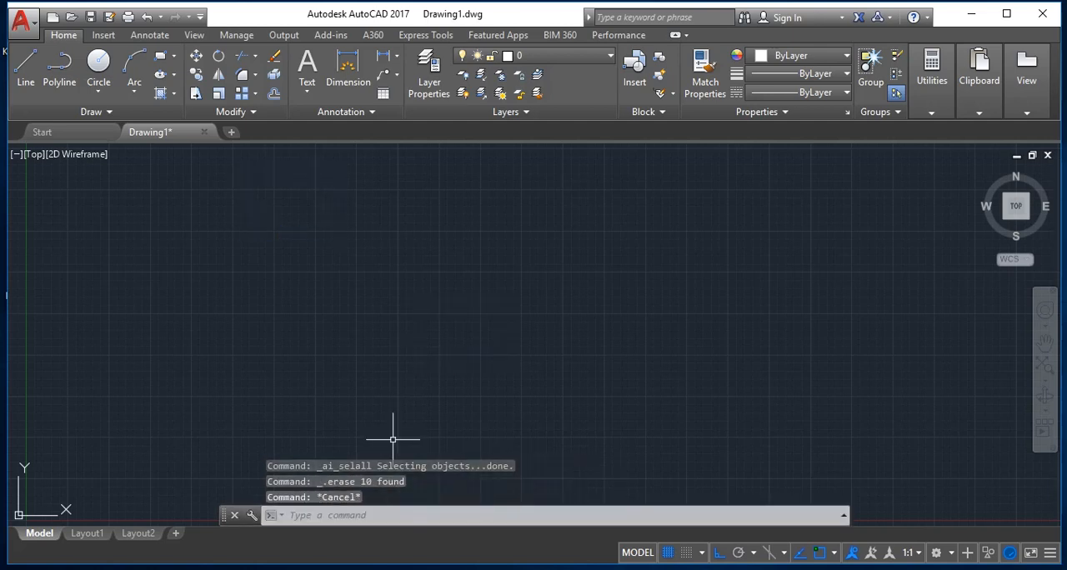
Step: Draw a large freehand rectangle about 20 units wide in the lower middle of the drawing area
type("REC")
key("Return")
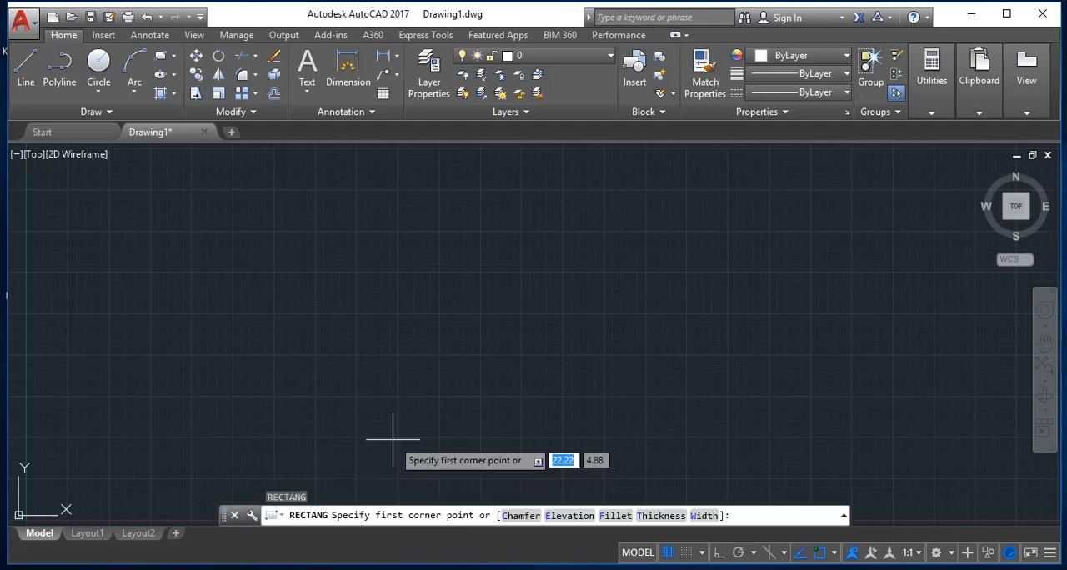
left_click(276, 288)
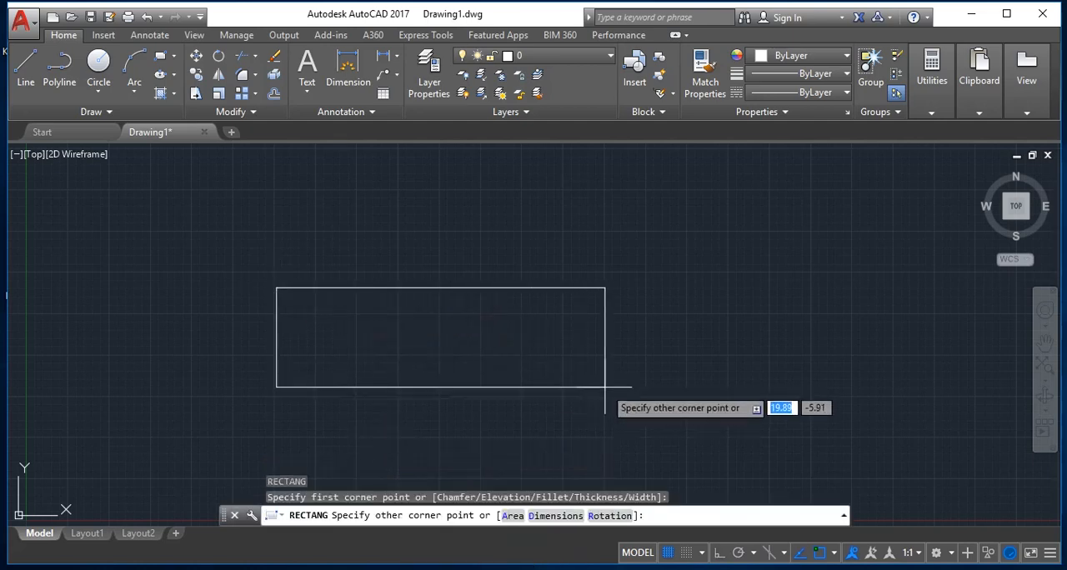
left_click(610, 472)
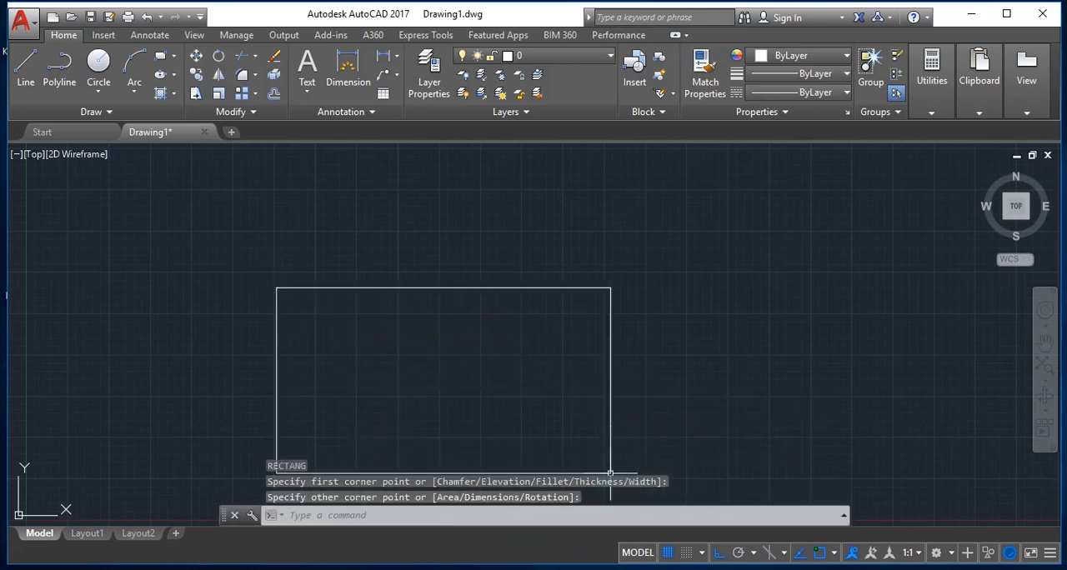
left_click(425, 288)
double_click(425, 290)
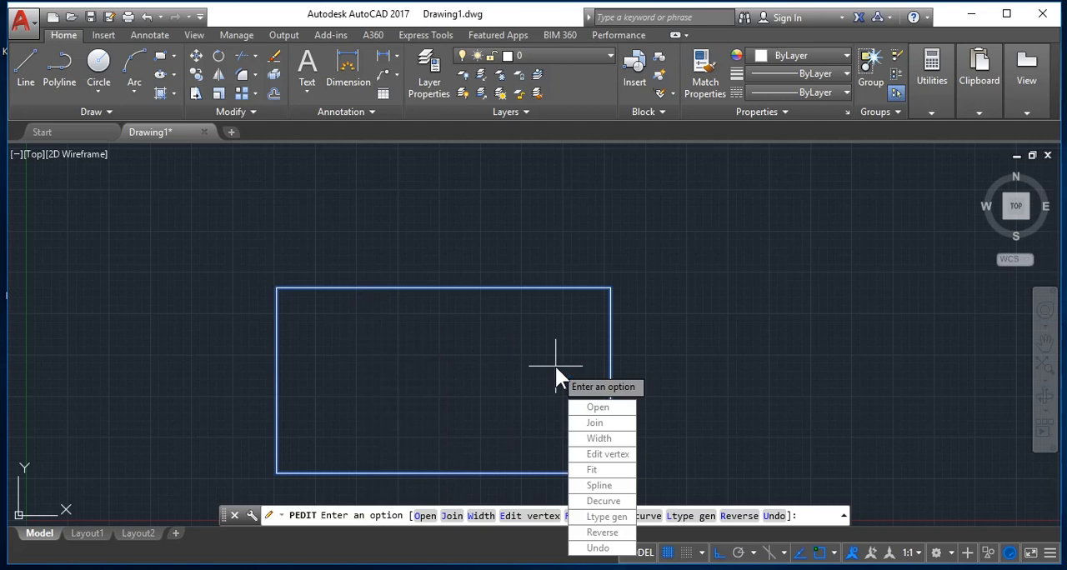
key("Escape")
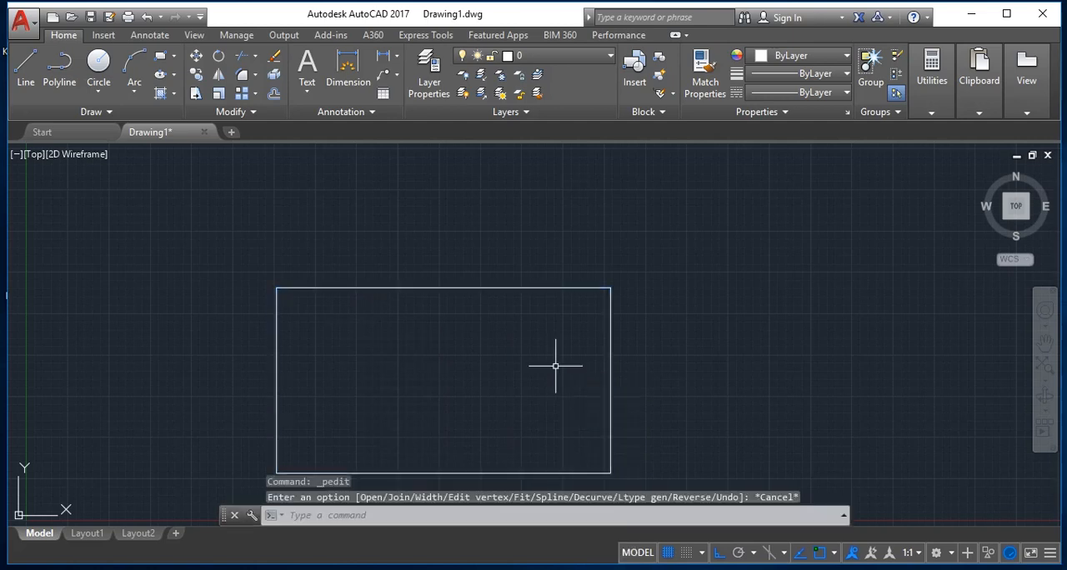
Step: Explode the large rectangle into separate line segments
type("exp")
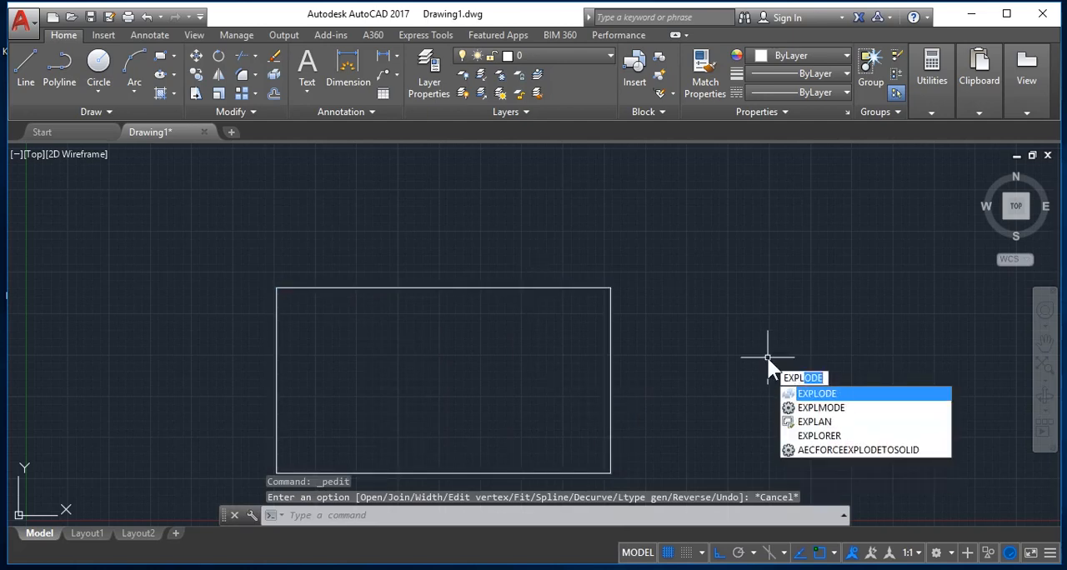
key("Return")
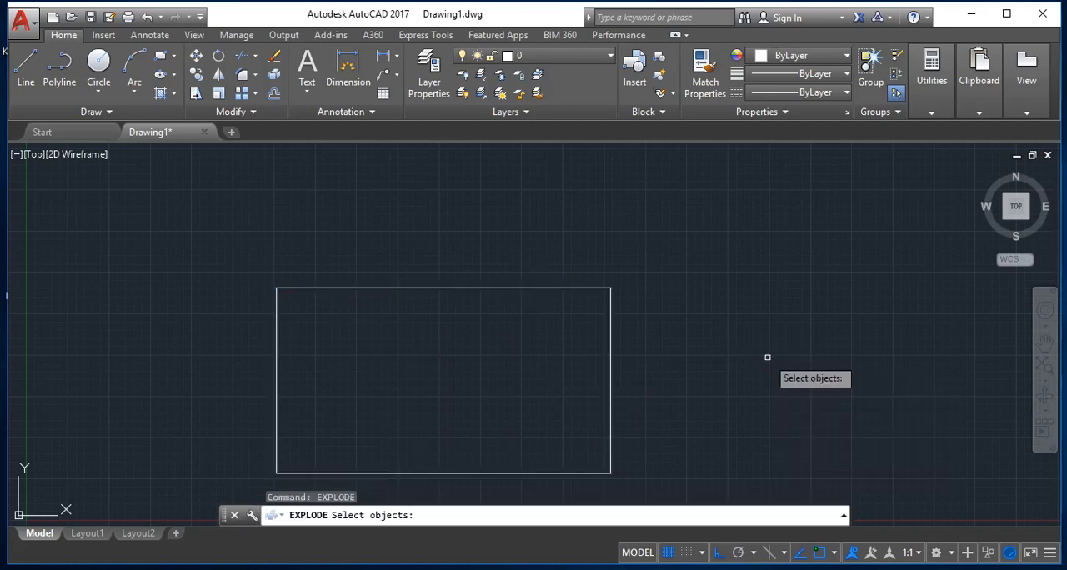
left_click_drag(632, 352, 547, 310)
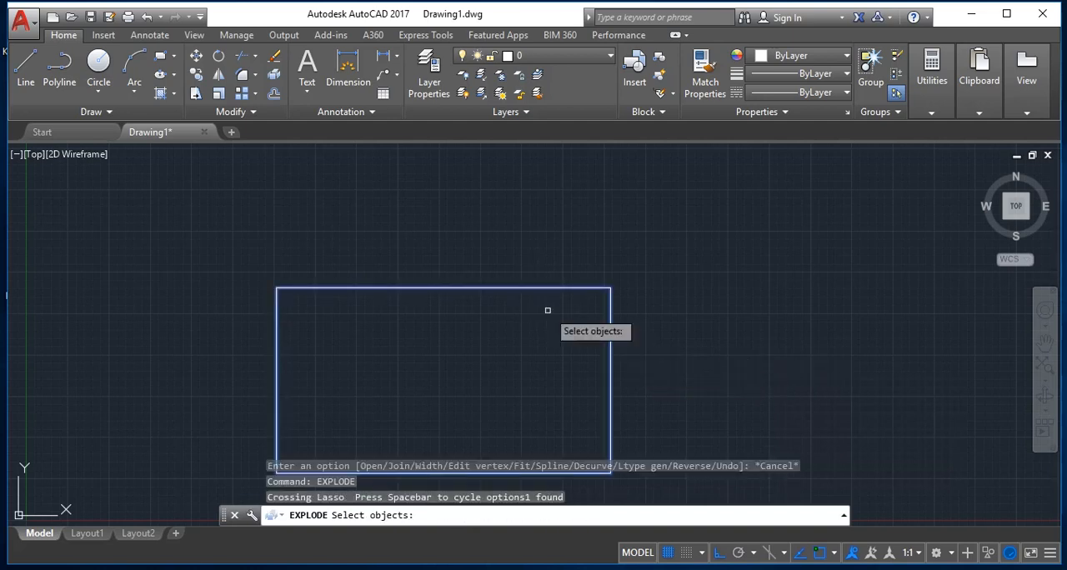
key("Return")
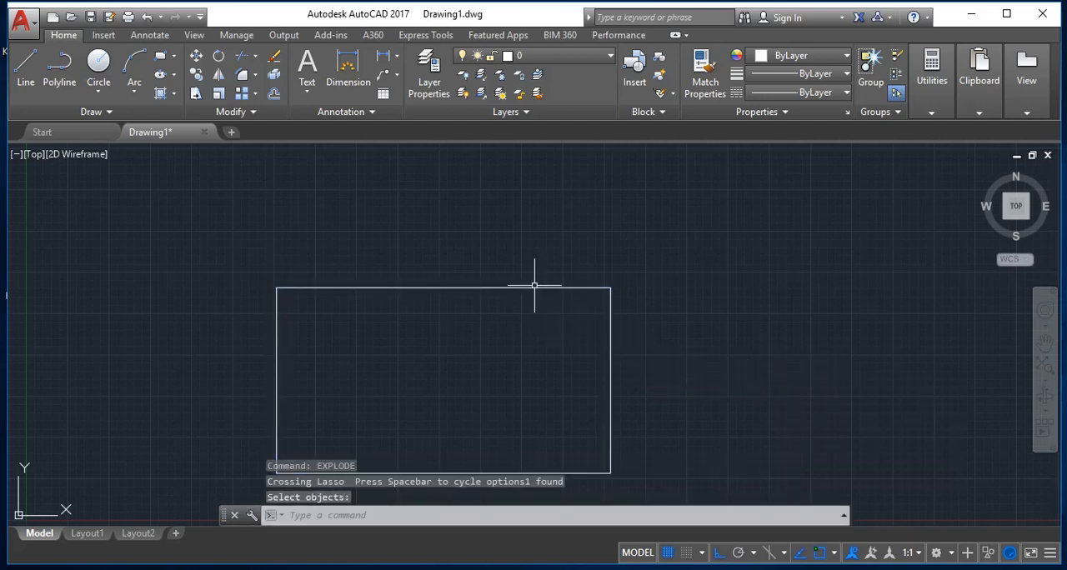
Step: Select the exploded rectangle's top, right and bottom lines individually, and erase all four lines
left_click(534, 288)
left_click(612, 318)
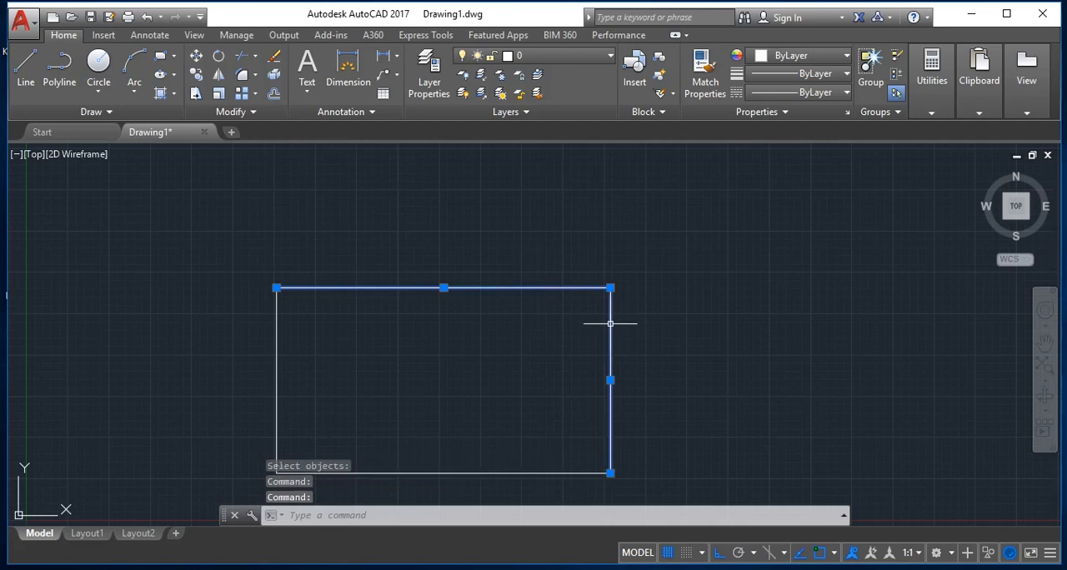
left_click(438, 473)
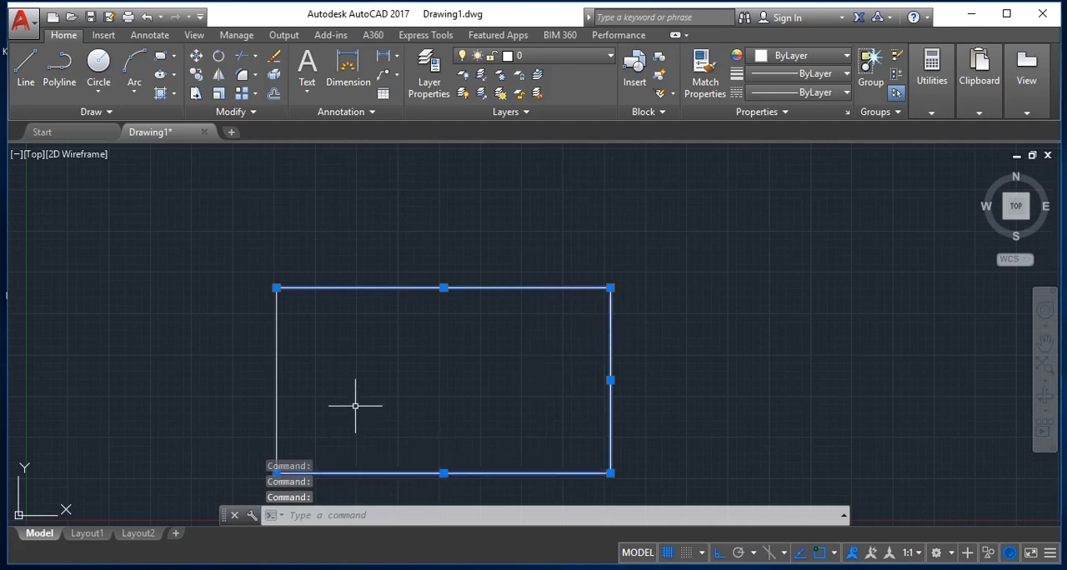
key("ctrl+a")
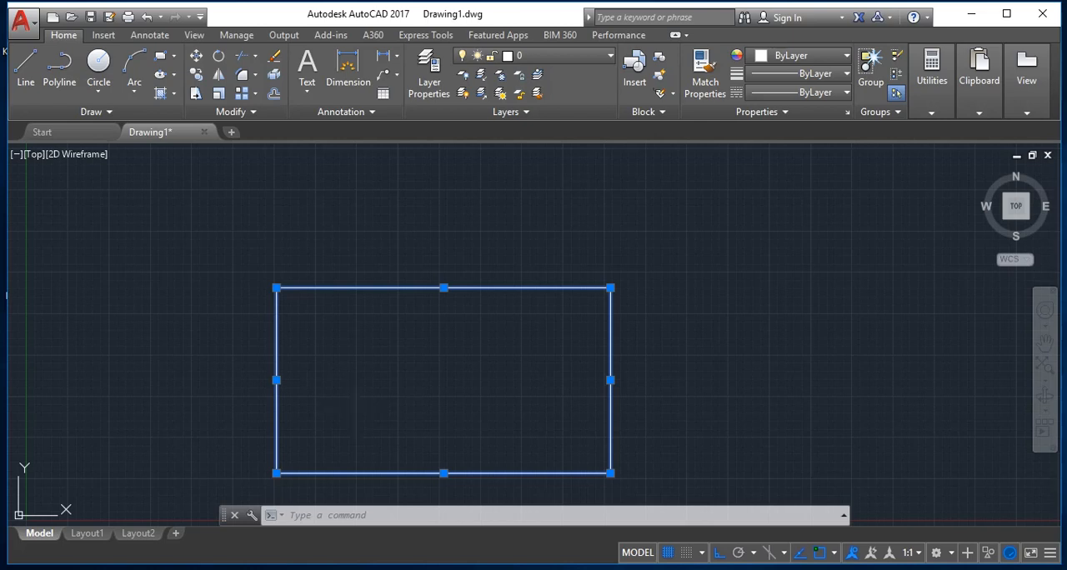
key("Delete")
Step: Draw a freehand vertical line downward through the left half of the empty drawing area
left_click(32, 59)
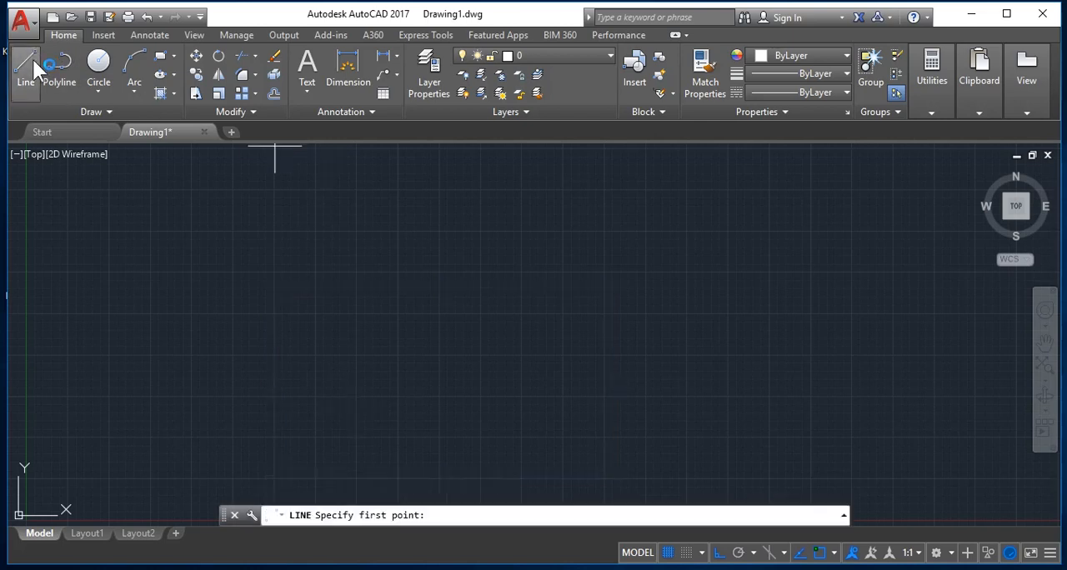
left_click(315, 222)
left_click(331, 419)
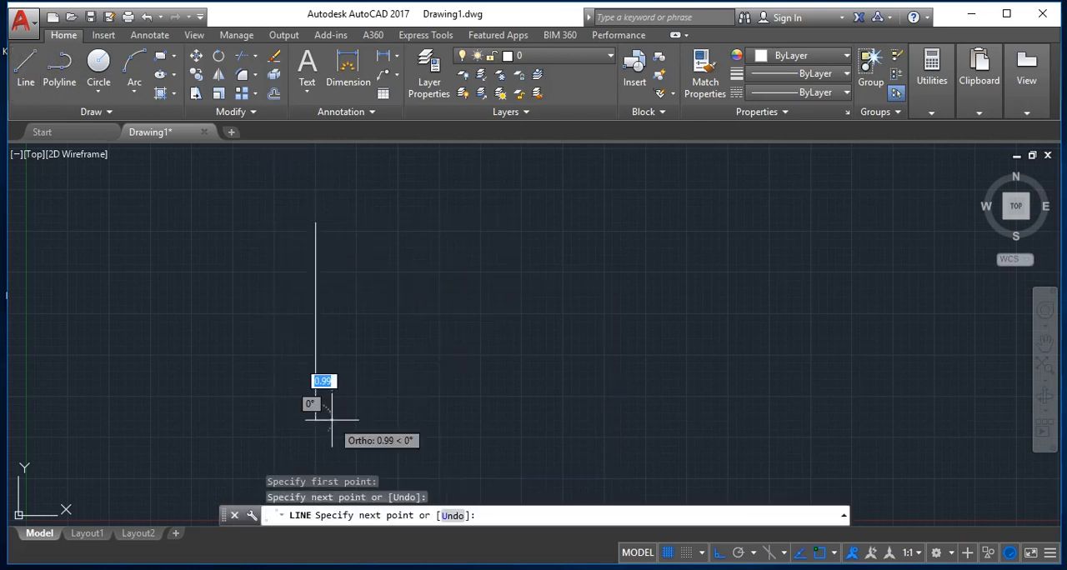
key("Return")
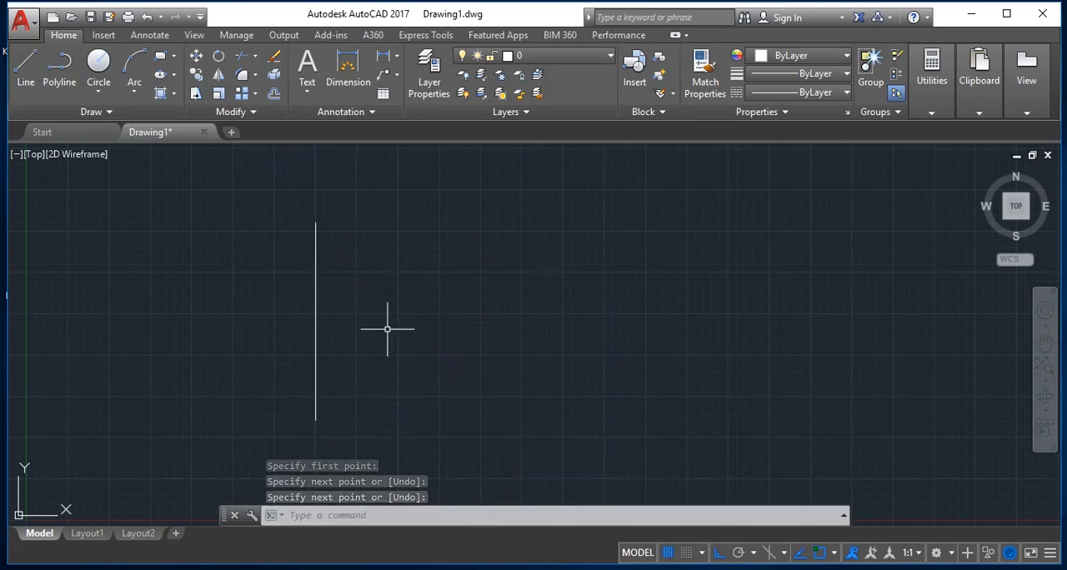
key("Escape")
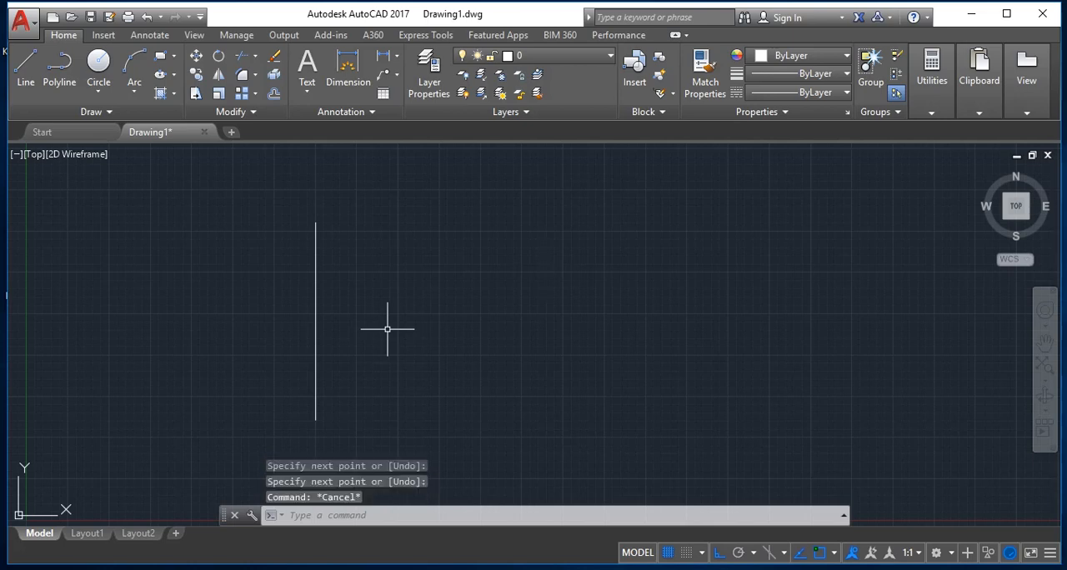
Step: Draw a horizontal line 2 units long to the right from the midpoint of the vertical line
type("l")
key("Return")
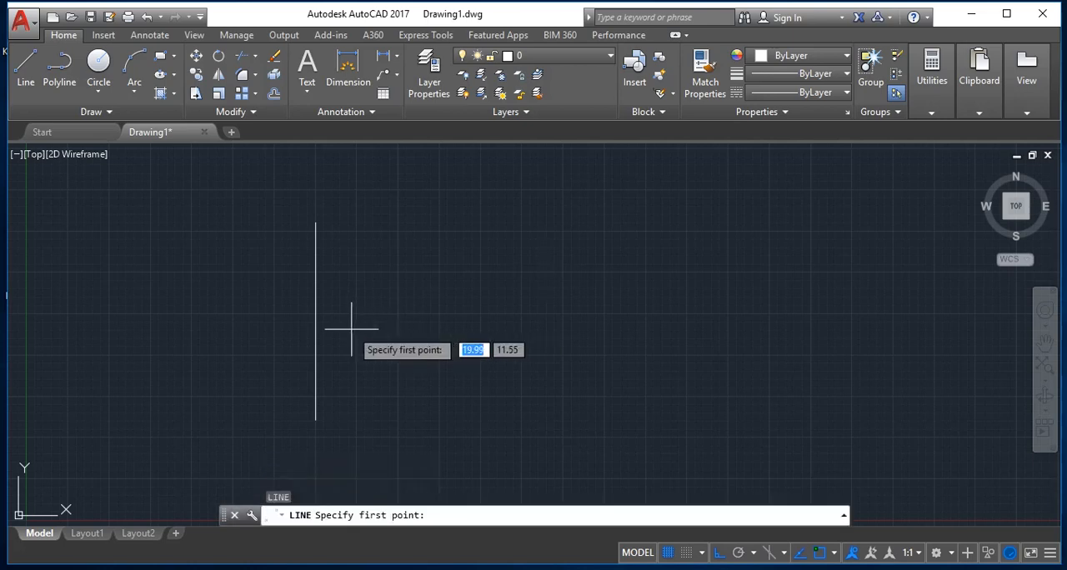
left_click(315, 322)
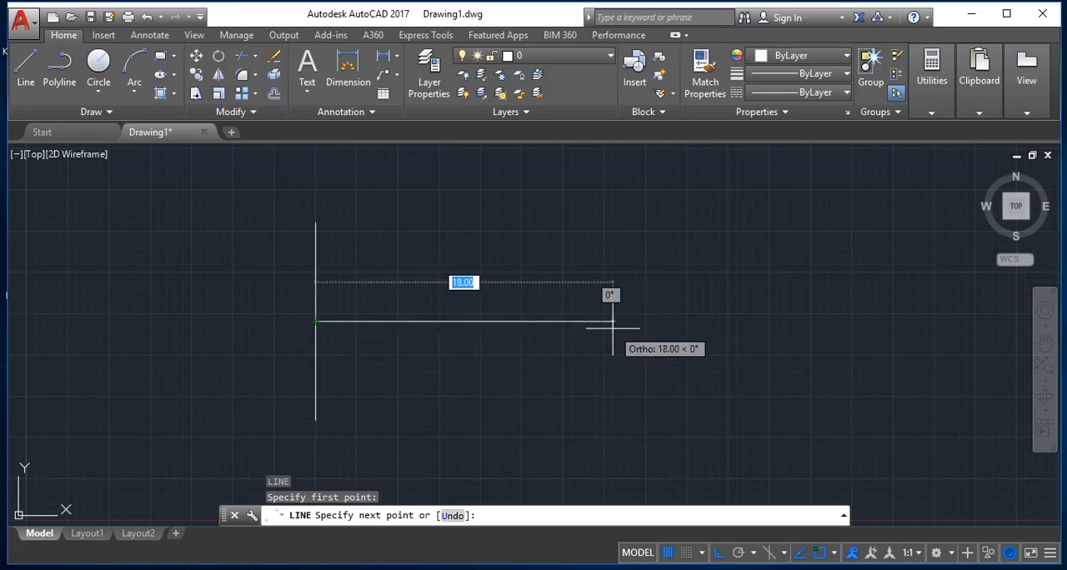
type("2")
key("Return")
key("Return")
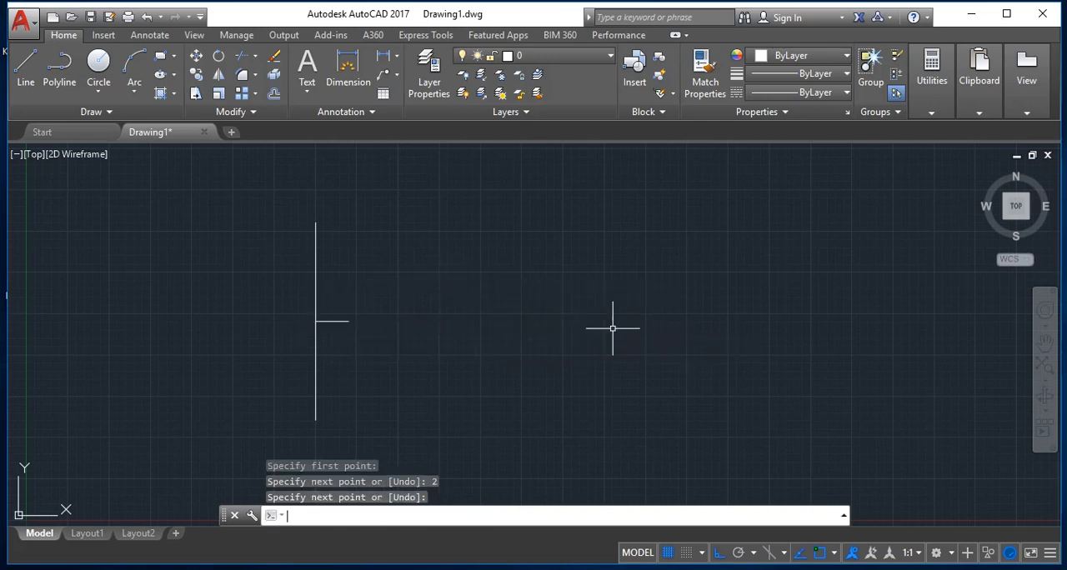
Step: Draw a vertical line about 7 units long upward from the free end of the 2-unit line
type("L")
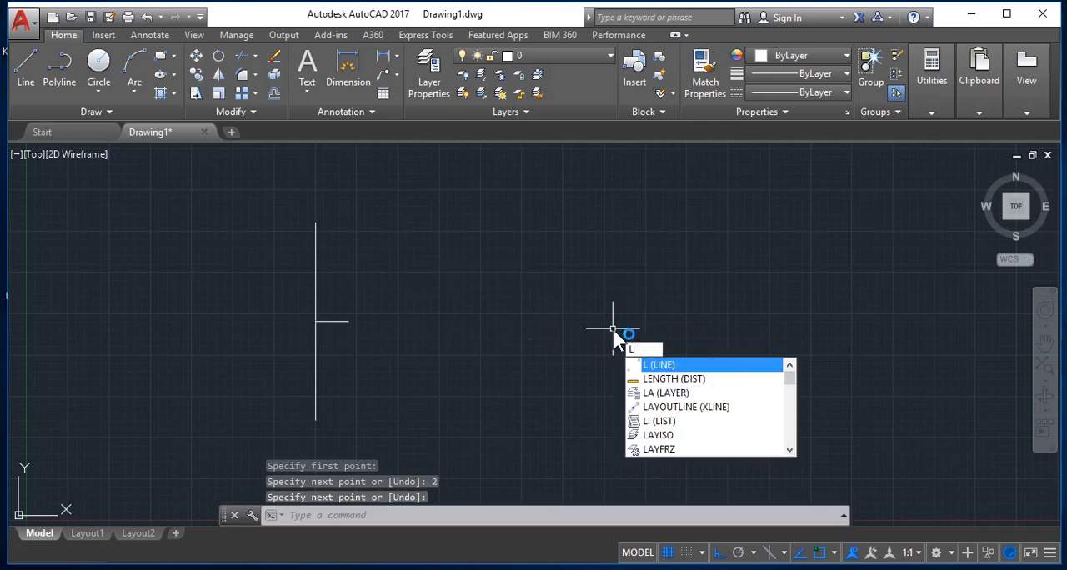
key("Return")
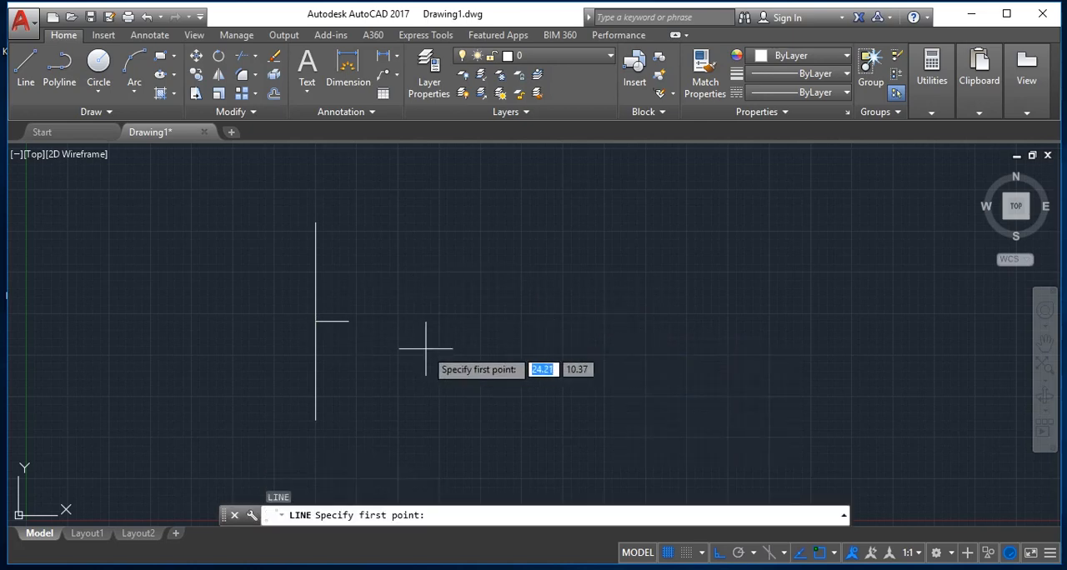
left_click(348, 320)
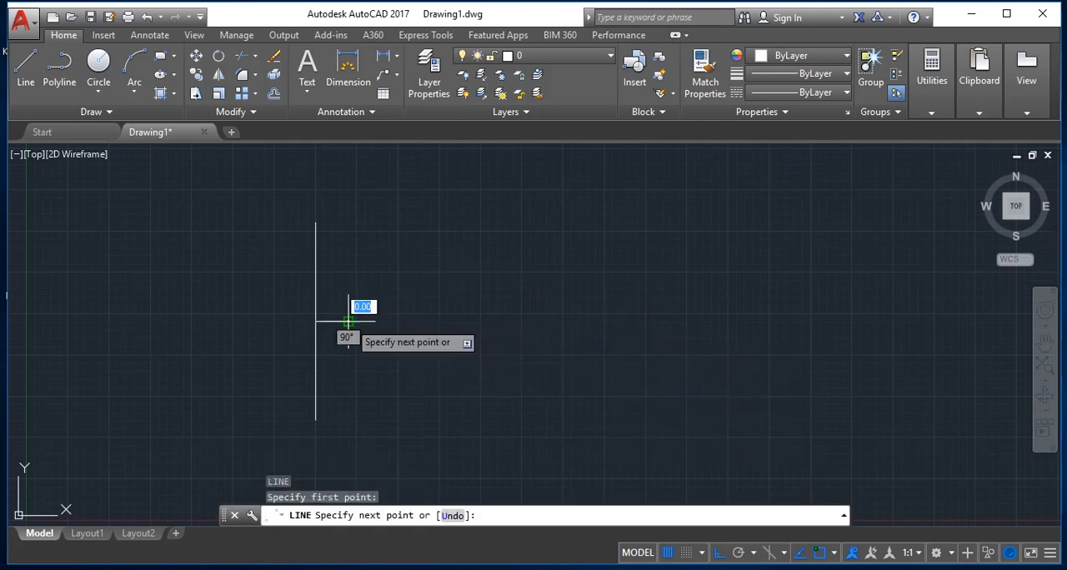
left_click(348, 210)
key("Return")
key("Return")
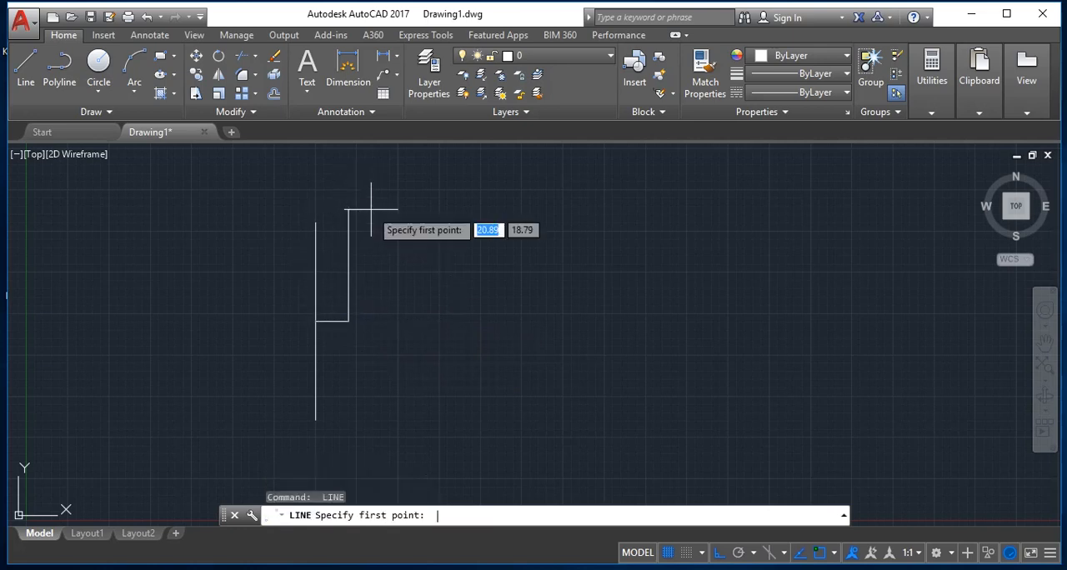
Step: Draw a vertical line downward from the 2-unit line's right end to below the first vertical line's lower end
left_click(348, 321)
left_click(350, 464)
key("Return")
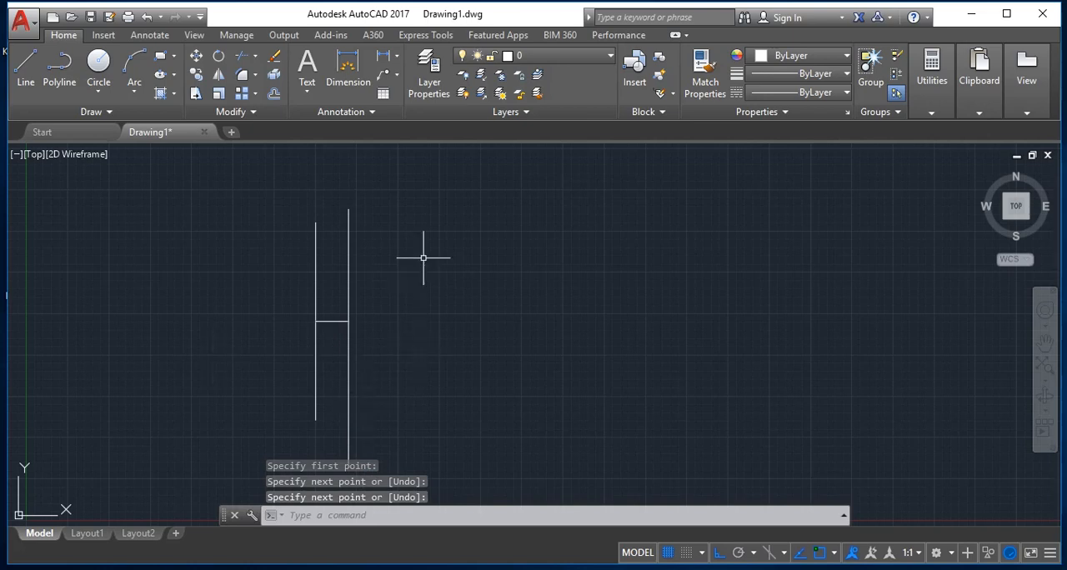
Step: Erase all four lines from the drawing
key("ctrl+a")
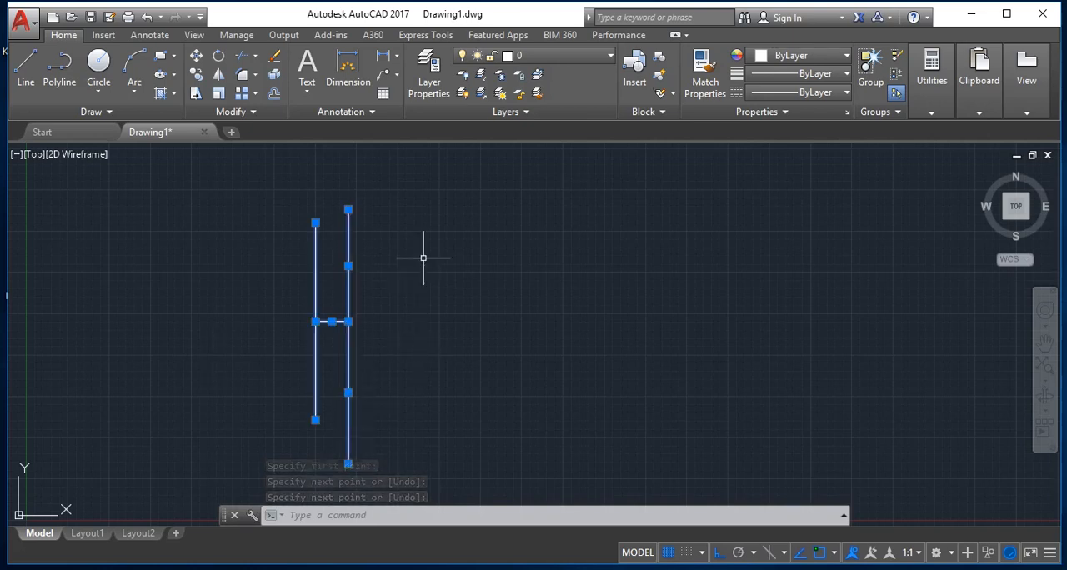
key("Delete")
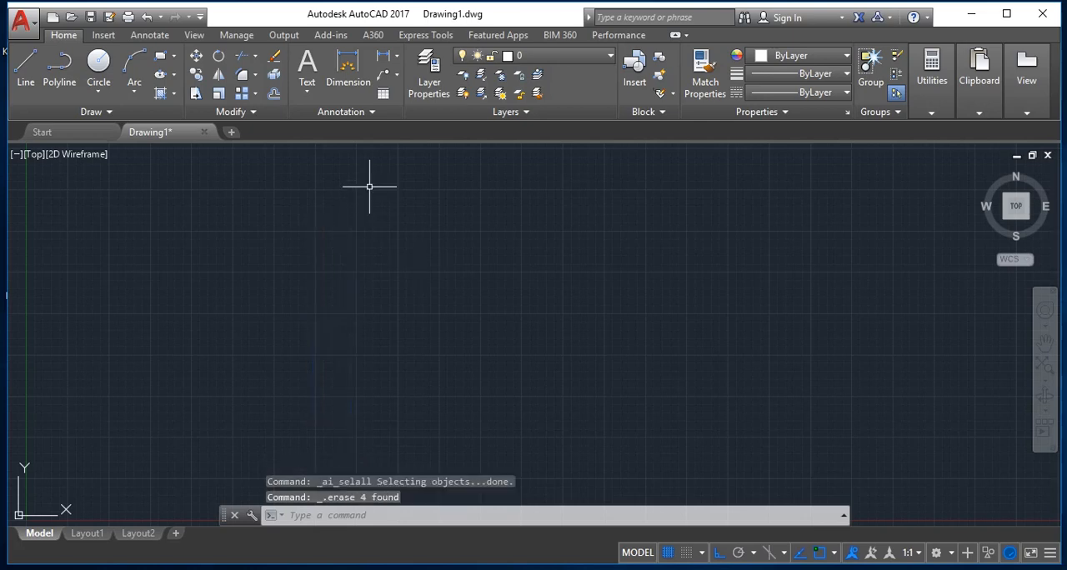
Step: Draw a 5-sided polygon inscribed in a circle of about 4 units radius, pointing upward, in the upper left of the drawing area
left_click(175, 55)
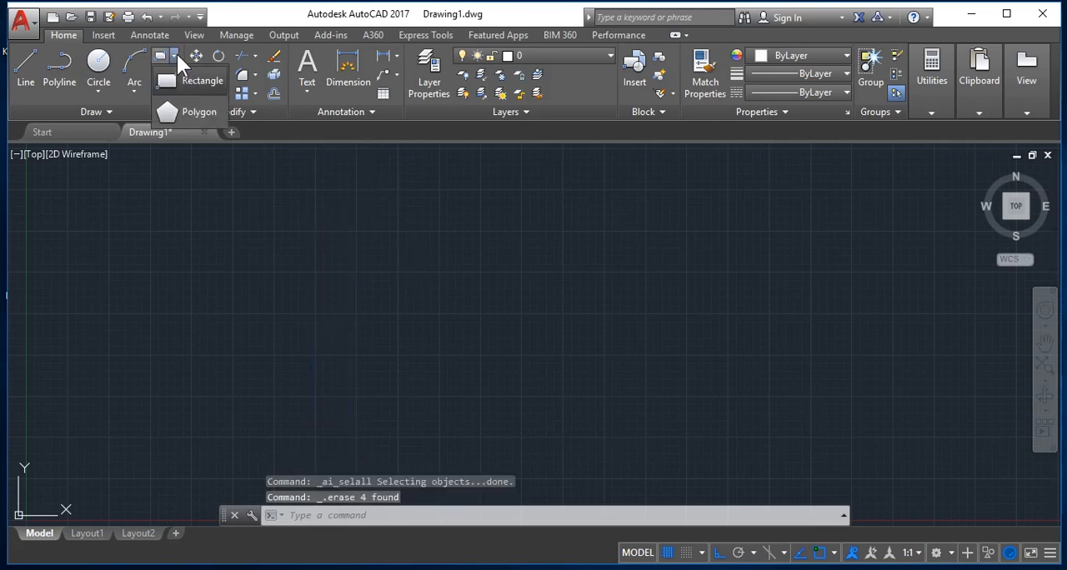
left_click(189, 115)
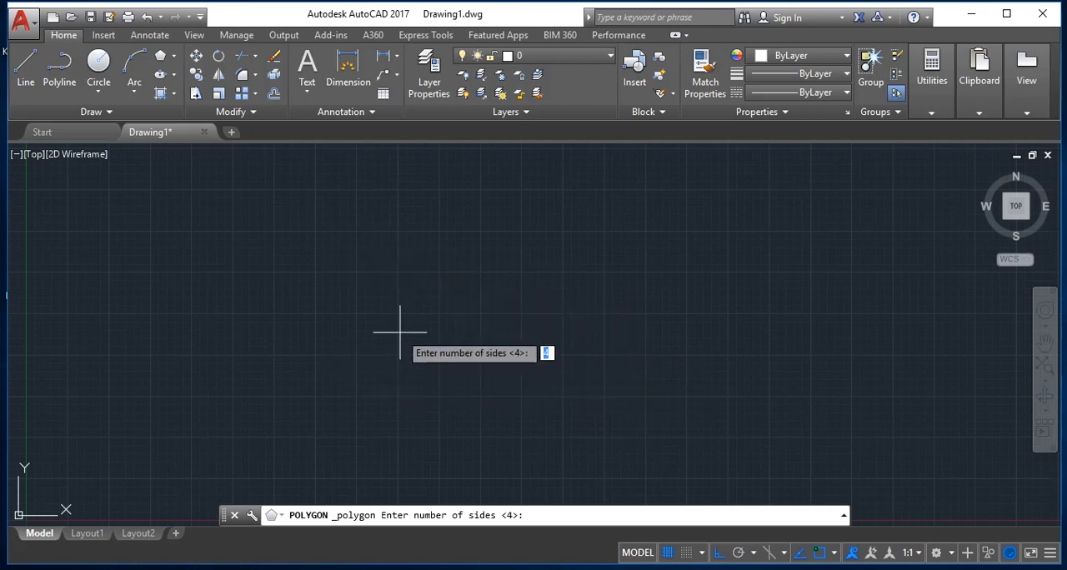
type("5")
key("Return")
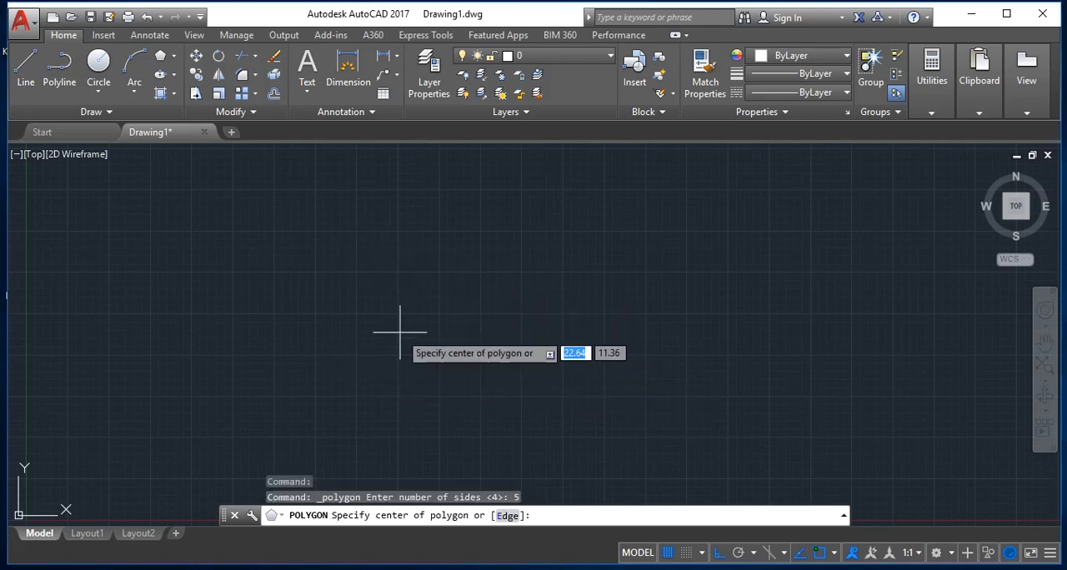
left_click(347, 274)
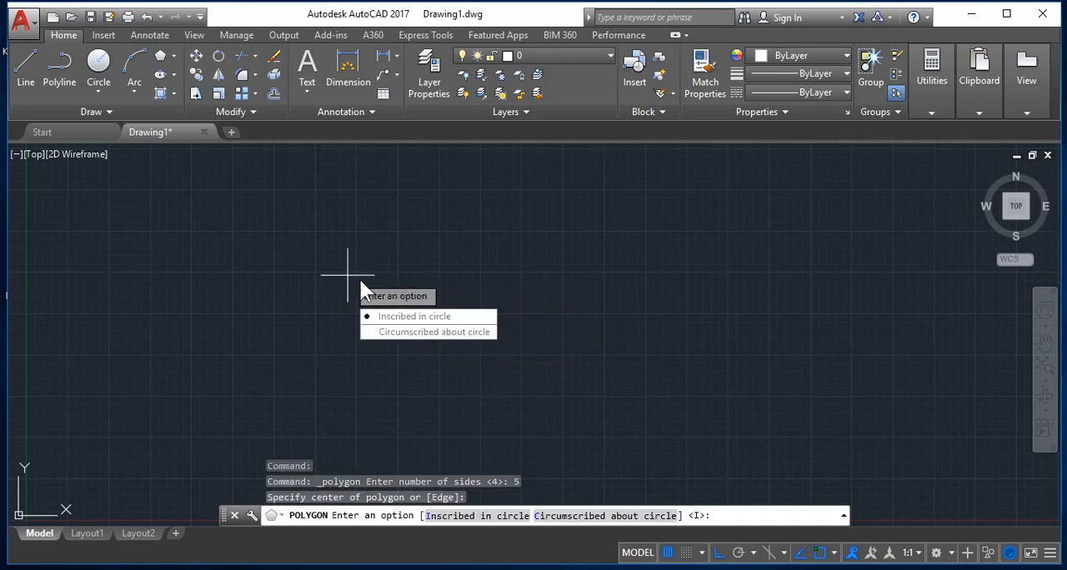
key("Return")
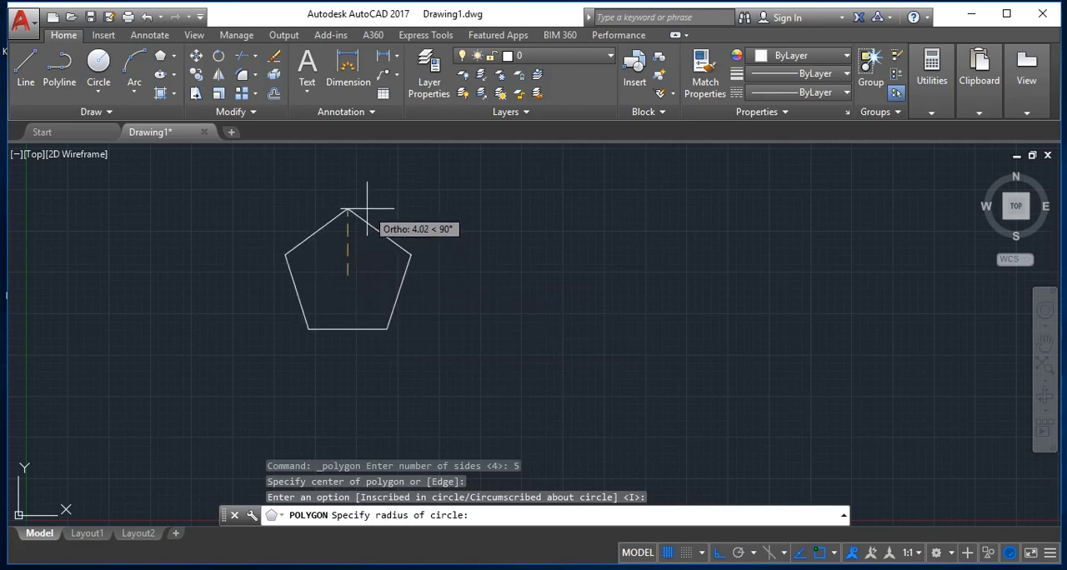
left_click(367, 209)
Step: Draw a smaller 8-sided polygon circumscribed about a circle, to the right of the pentagon
key("Return")
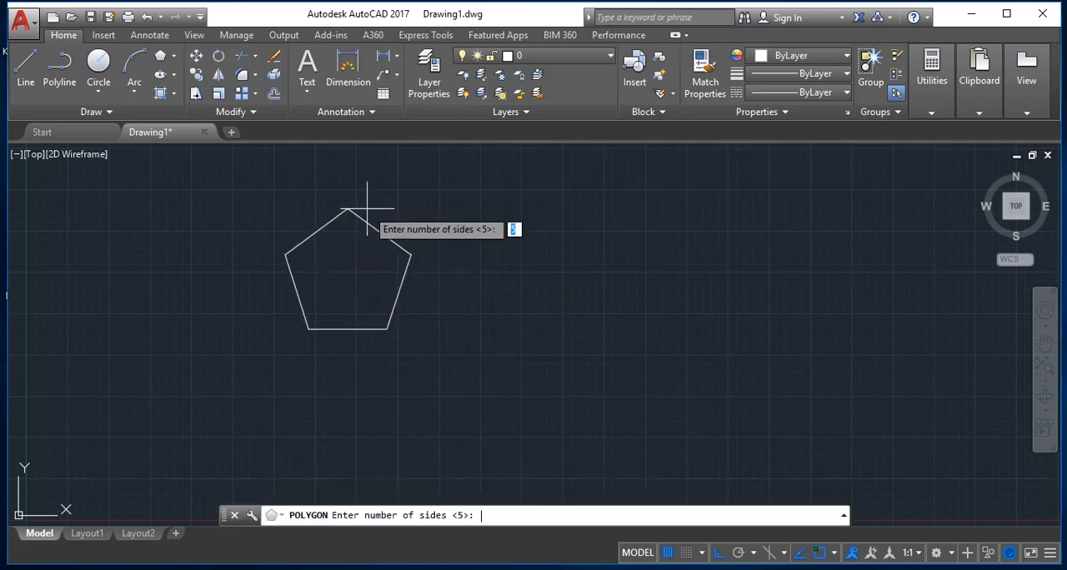
type("8")
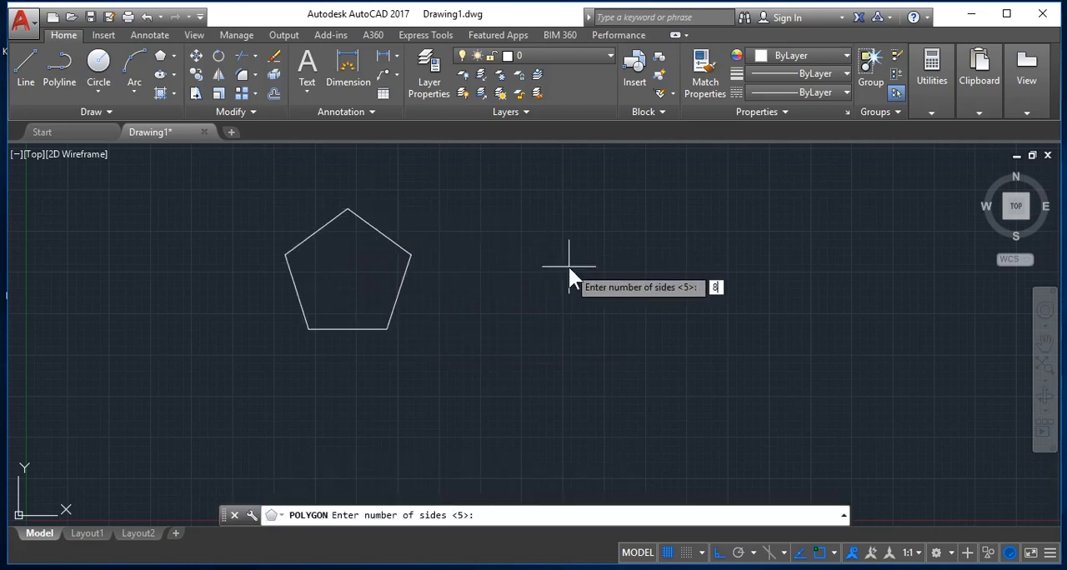
key("Return")
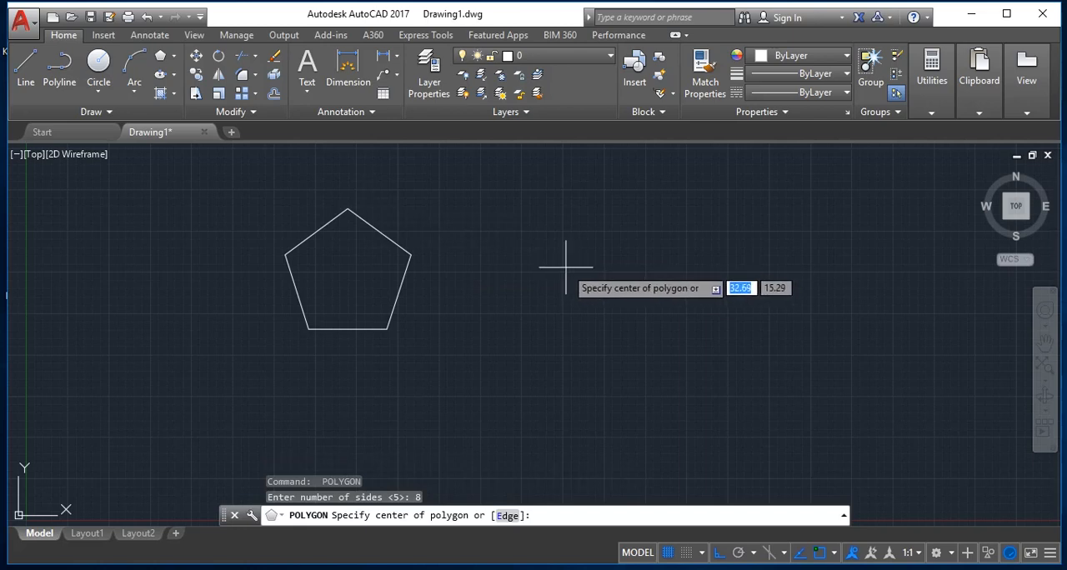
left_click(562, 265)
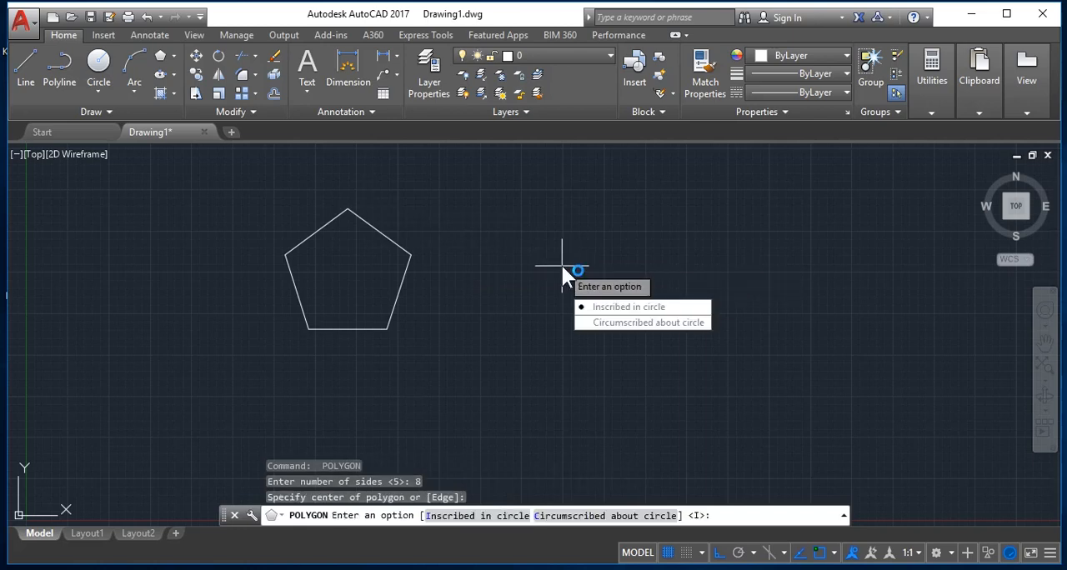
left_click(638, 323)
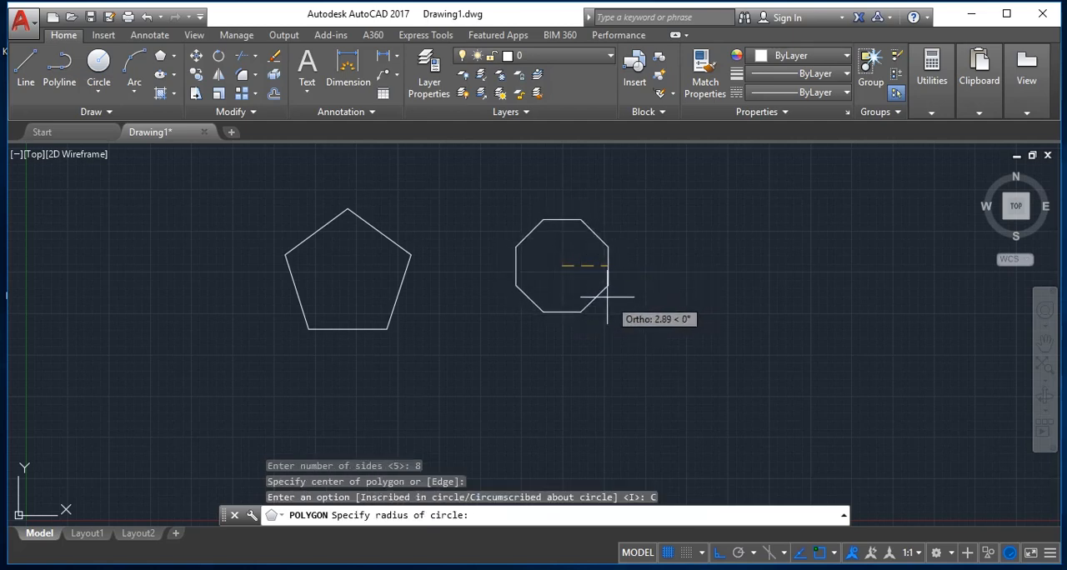
left_click(572, 306)
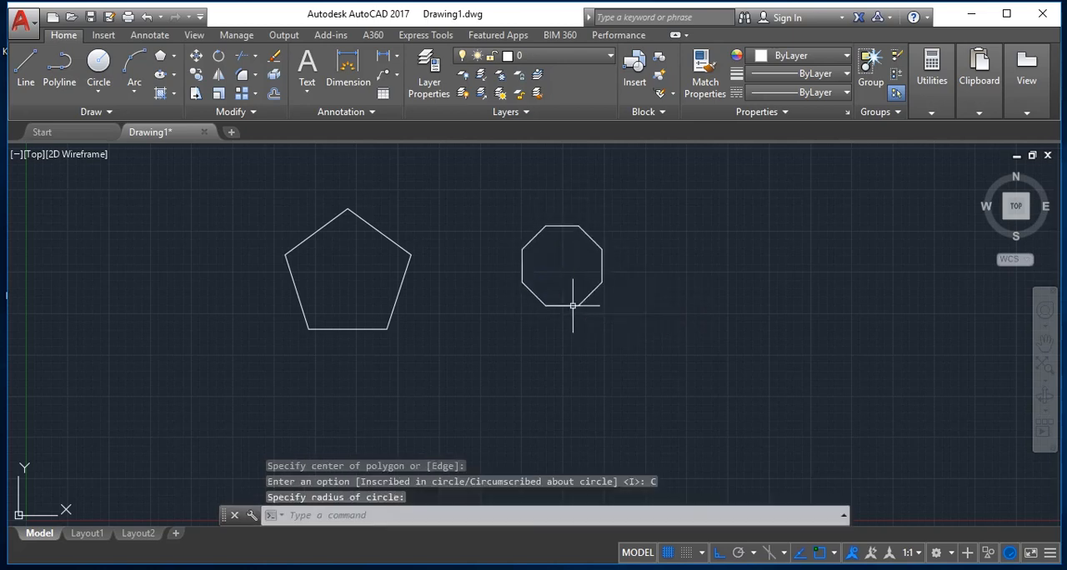
Step: Draw a smaller 8-sided polygon inscribed in a circle, to the right of the existing octagon
key("Return")
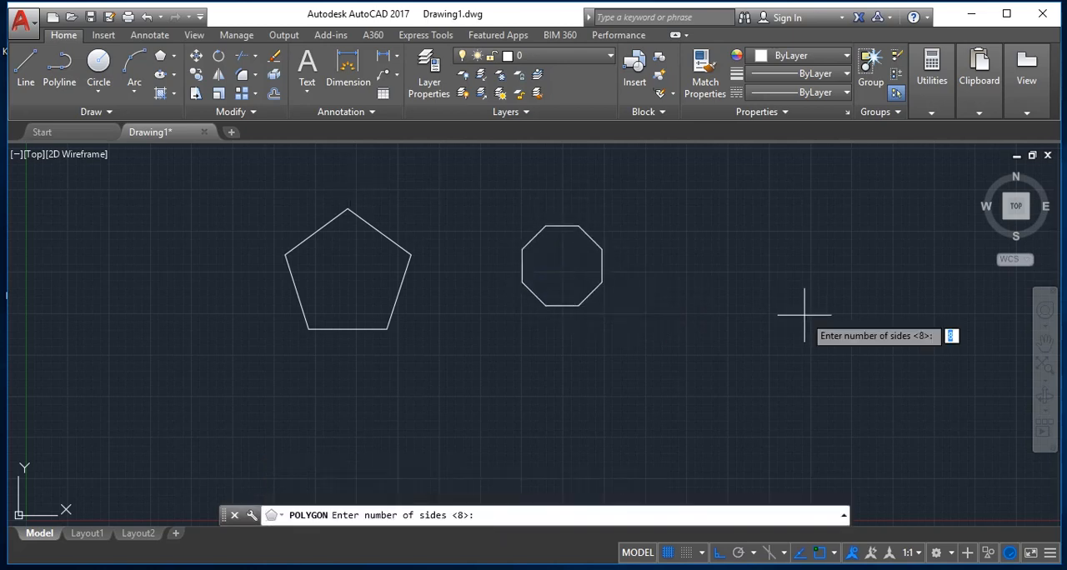
key("Return")
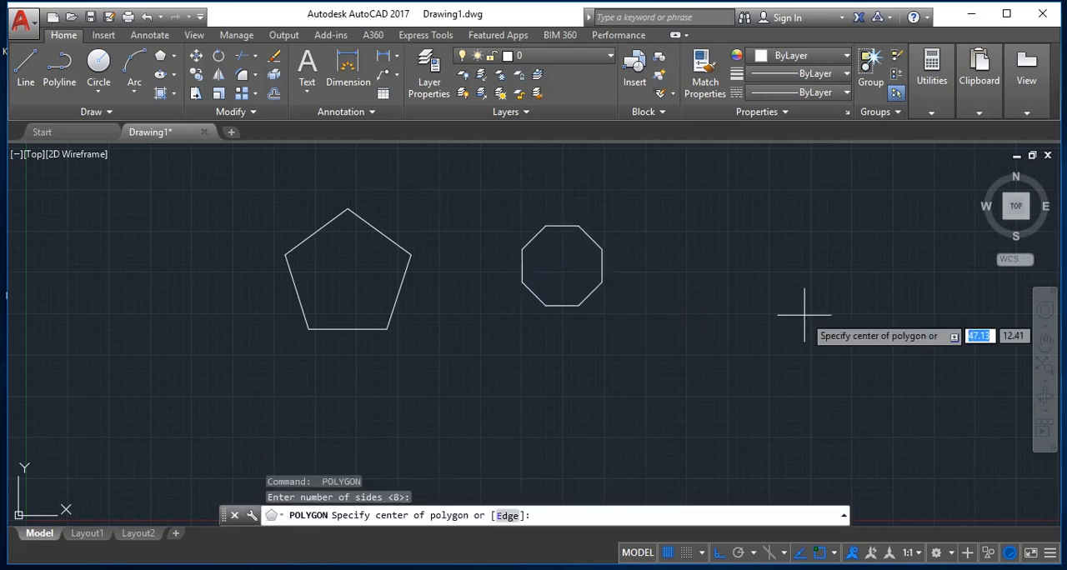
left_click(698, 273)
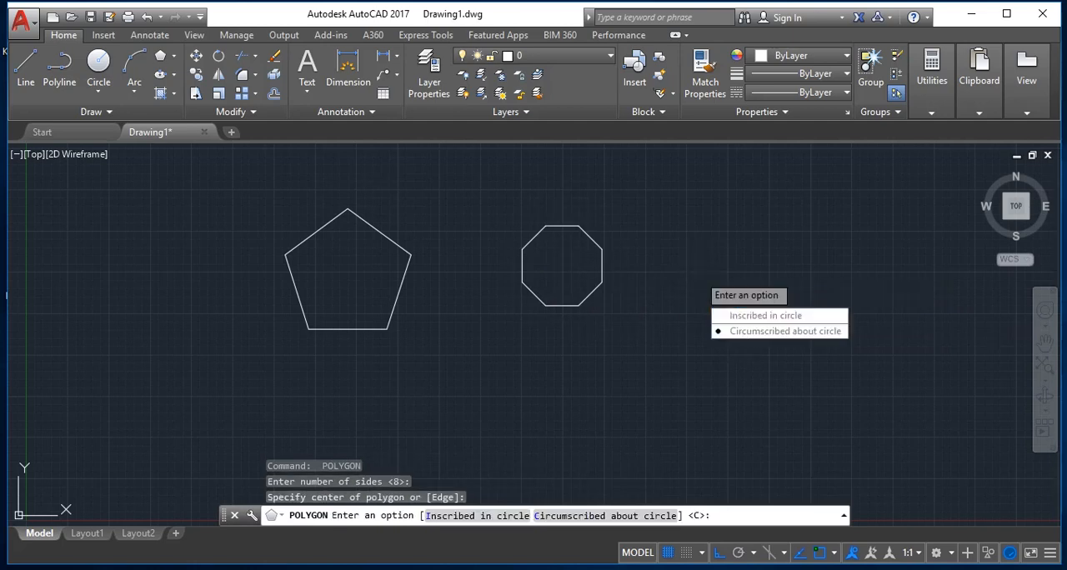
left_click(765, 315)
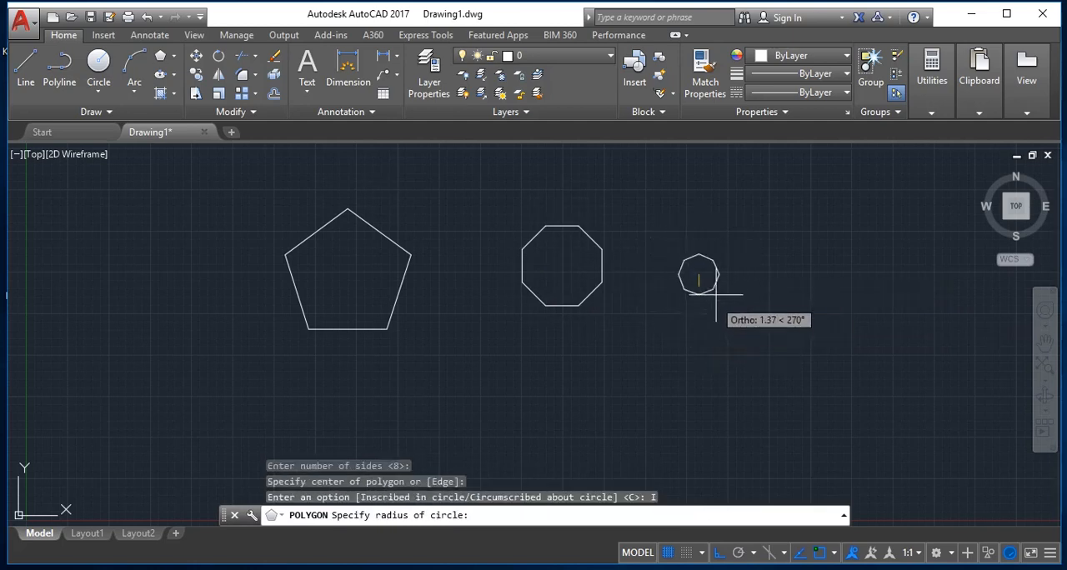
left_click(719, 290)
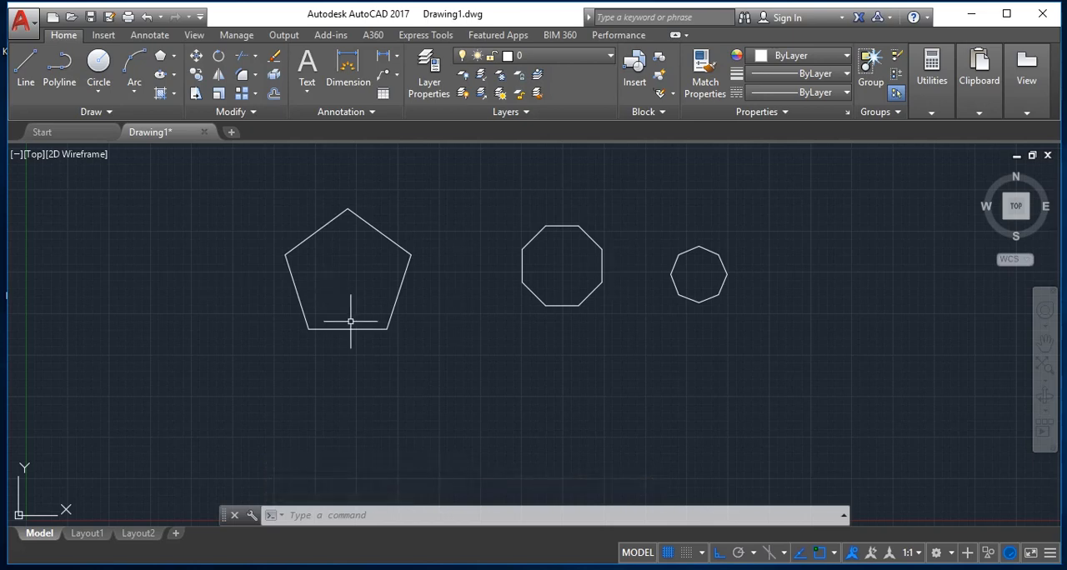
Step: Erase all three polygons from the drawing
key("ctrl+a")
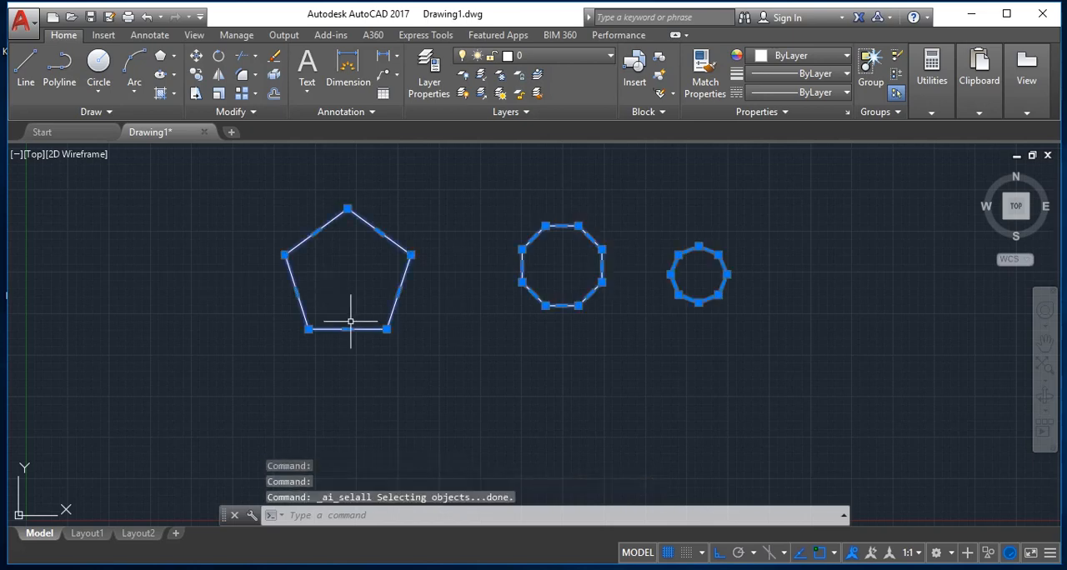
key("Delete")
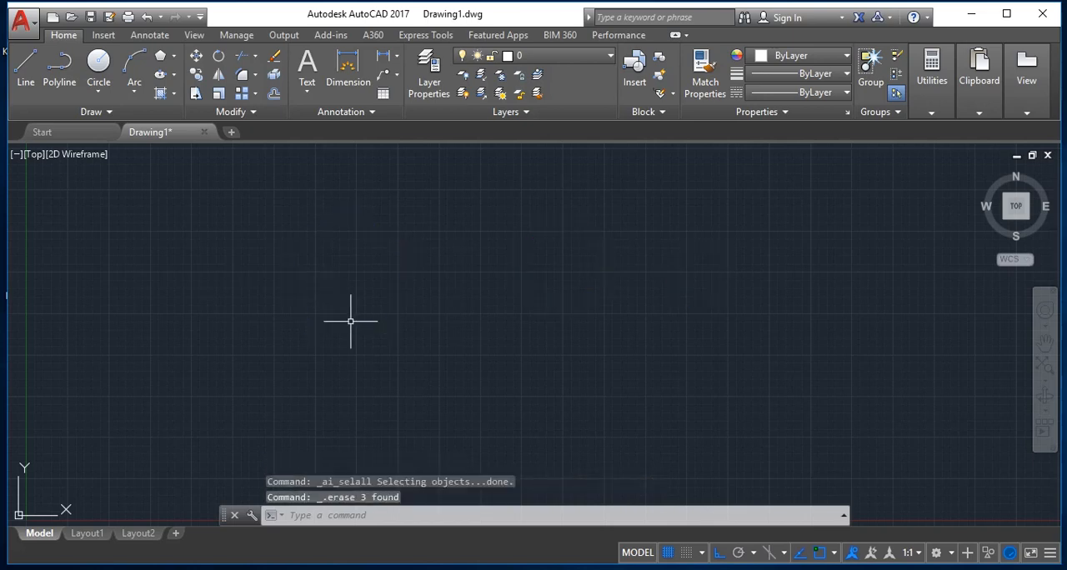
key("Escape")
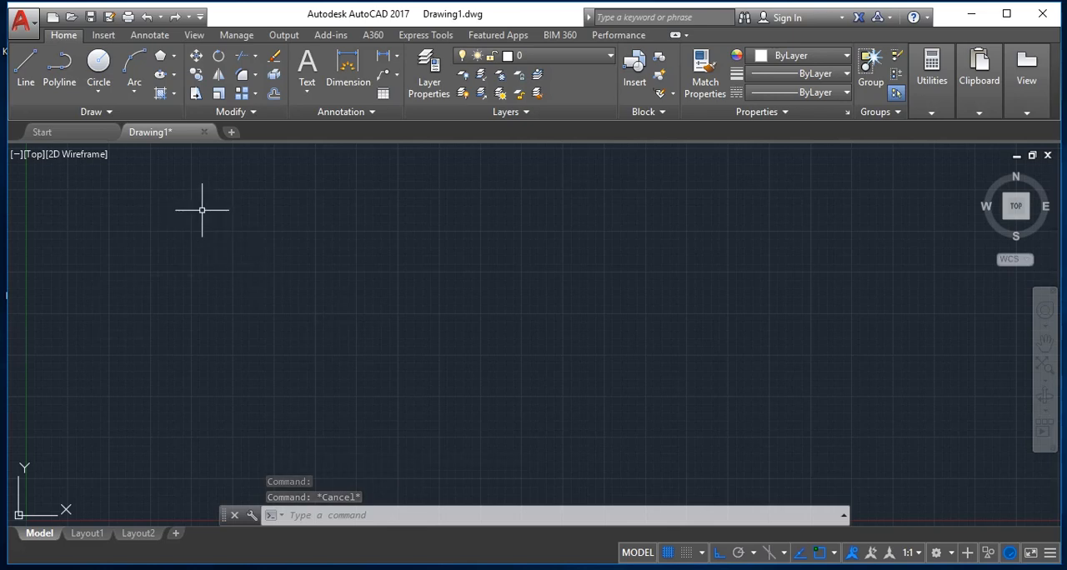
key("Escape")
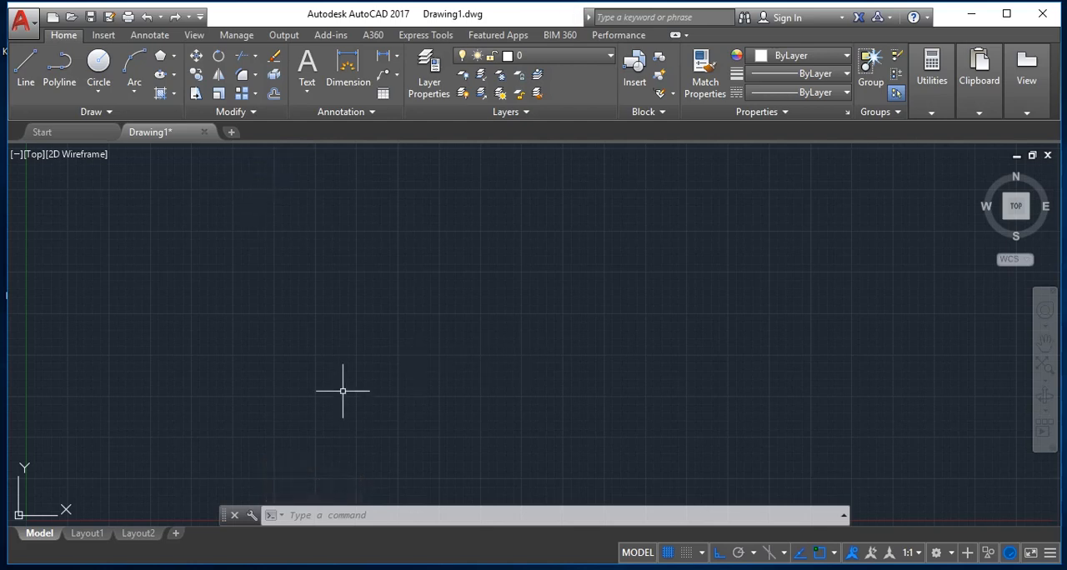
Step: Draw a rectangle 30 units wide and 25 units high with its lower-left corner in the upper left of the drawing area
key("Escape")
key("Escape")
type("rE")
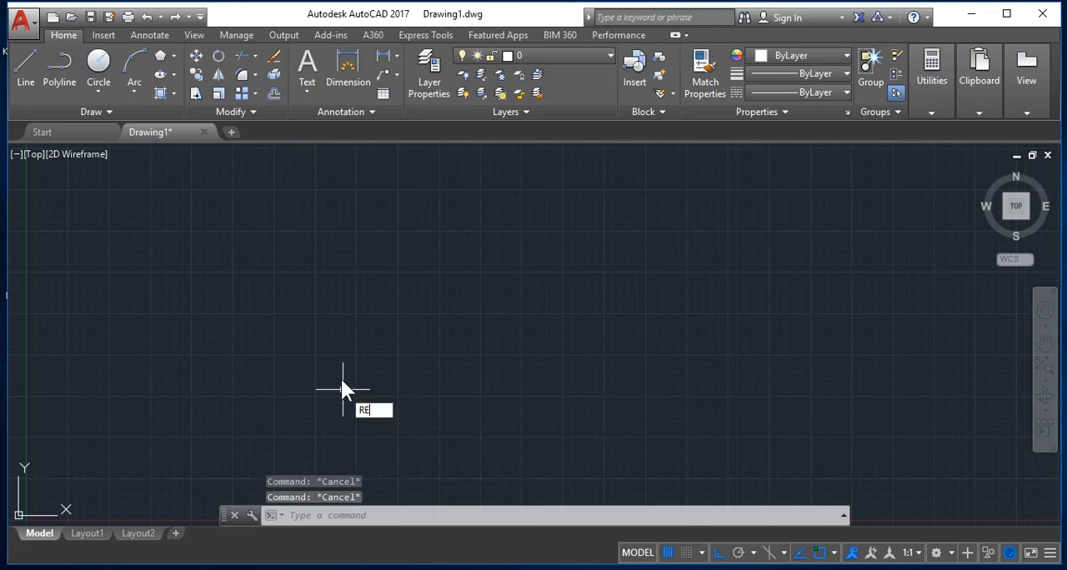
type("C")
key("Return")
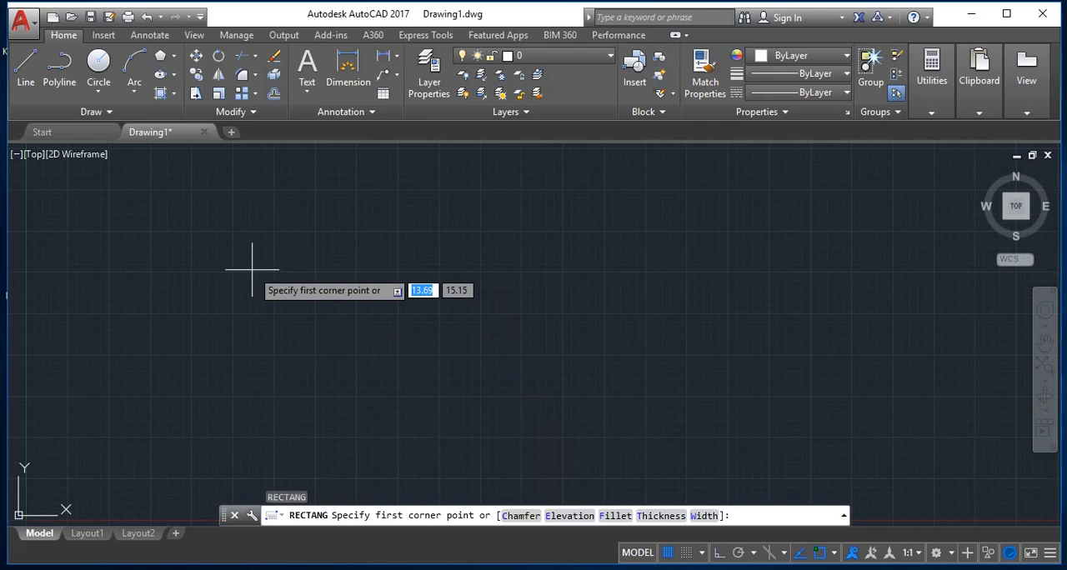
left_click(185, 236)
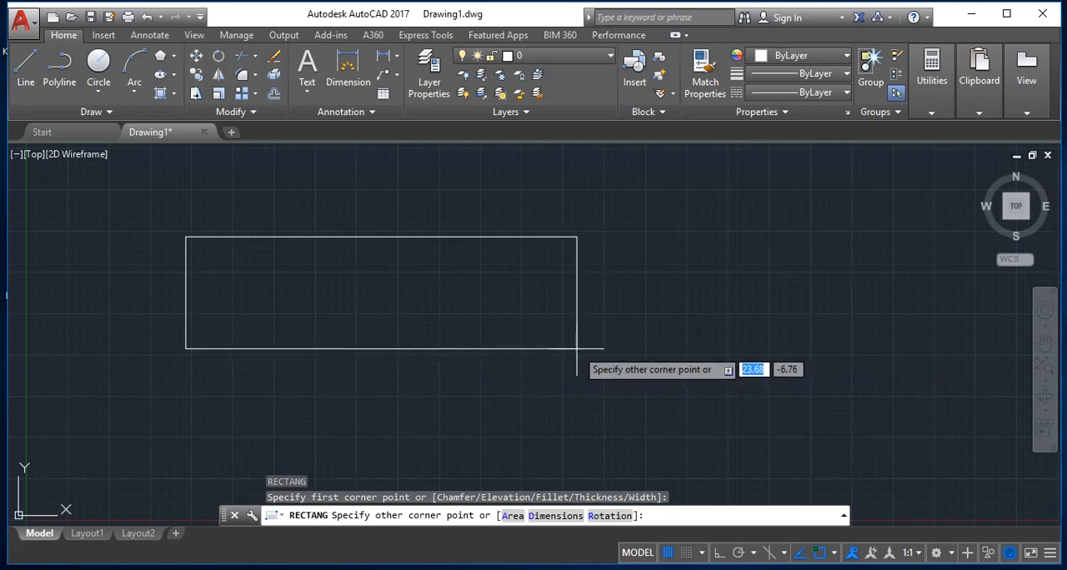
type("30")
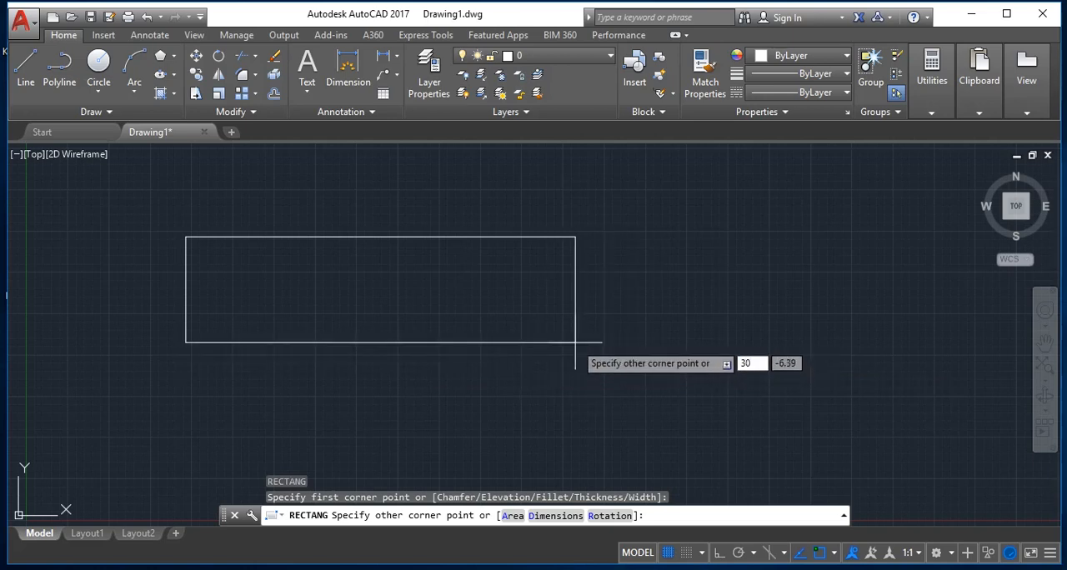
key("Tab")
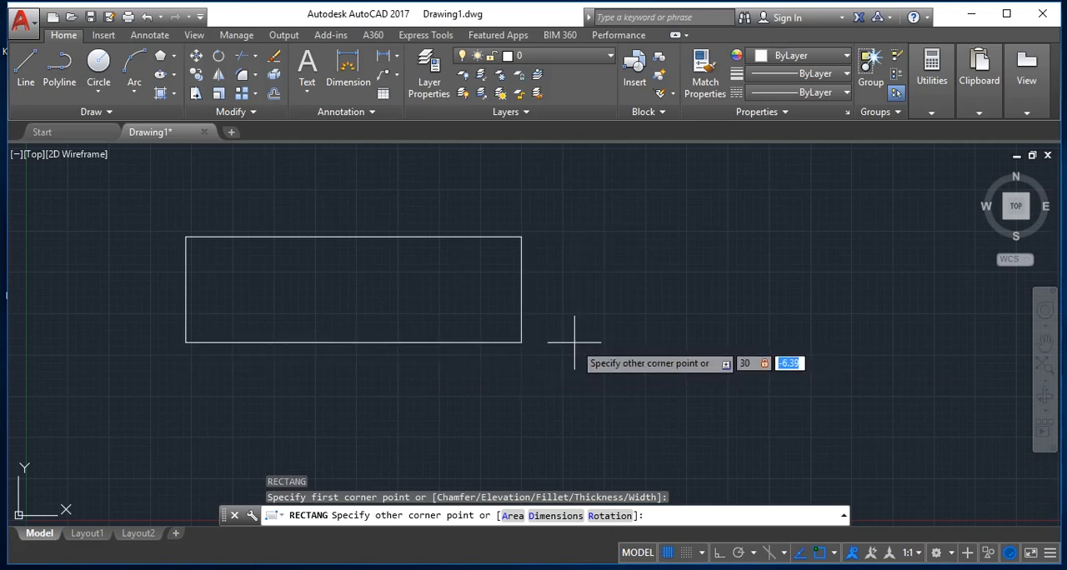
type("25")
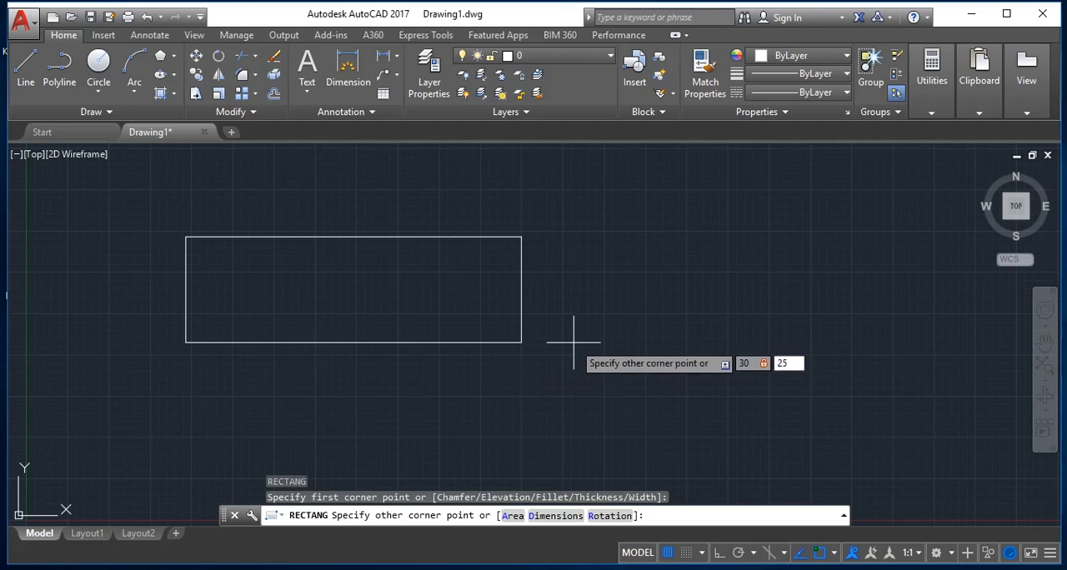
key("Return")
key("Escape")
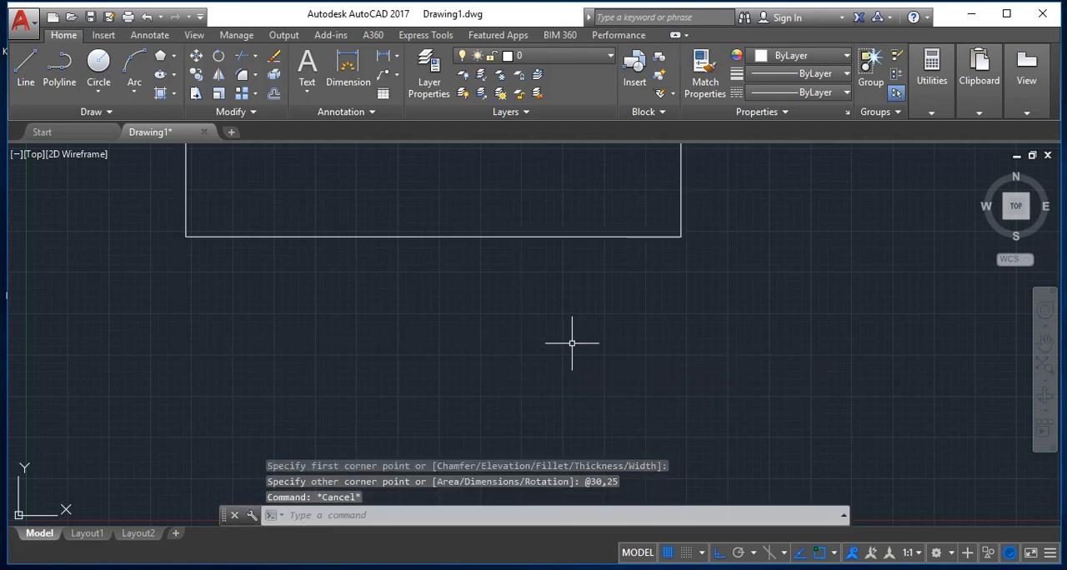
Step: Offset the 30 by 25 rectangle outward by 0.35 units
type("z")
key("Return")
type("e")
key("Return")
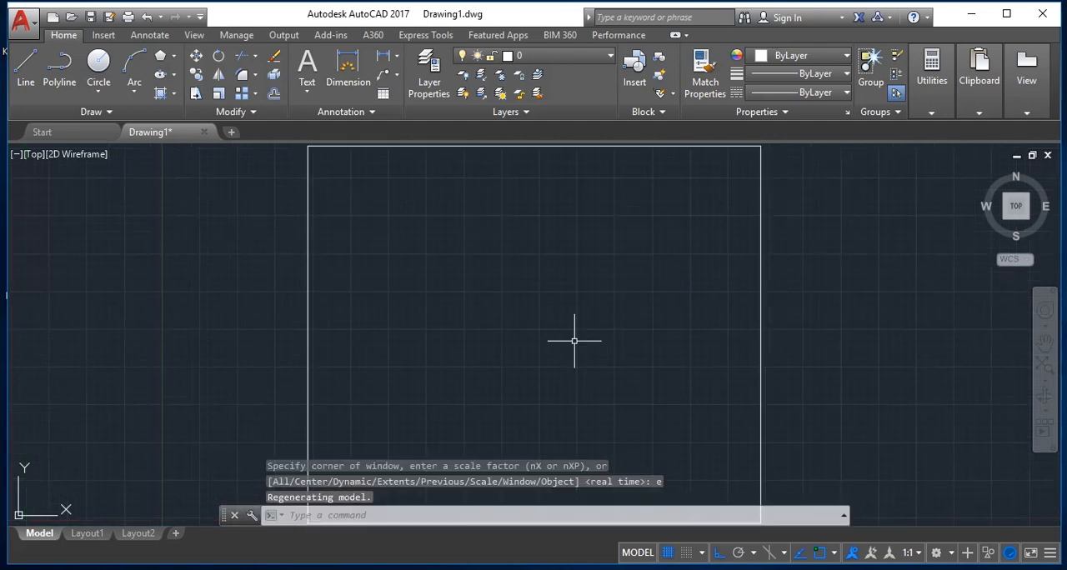
scroll(574, 340, "down", 5)
scroll(574, 340, "up", 2)
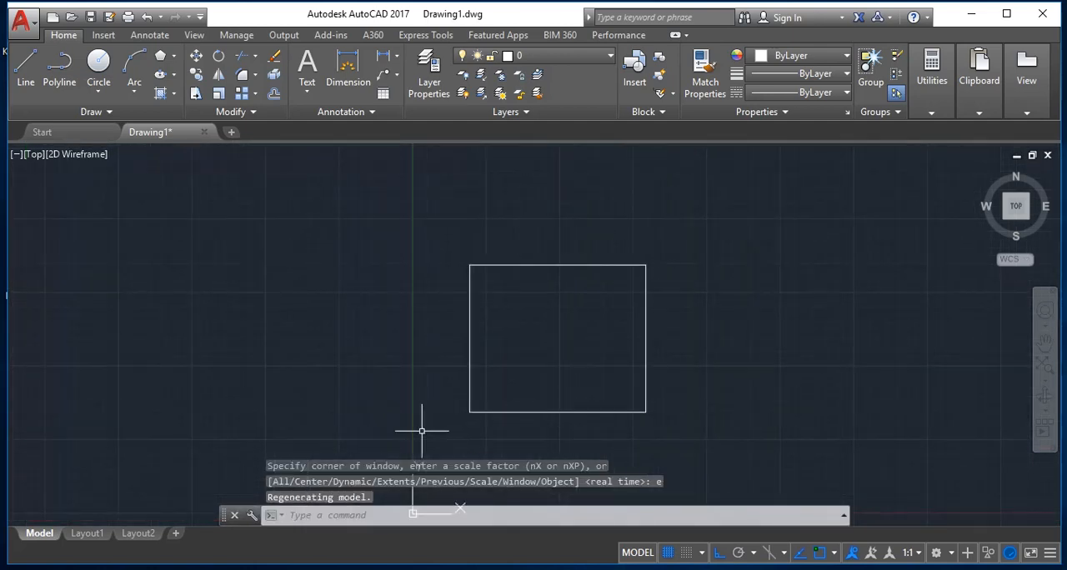
key("Escape")
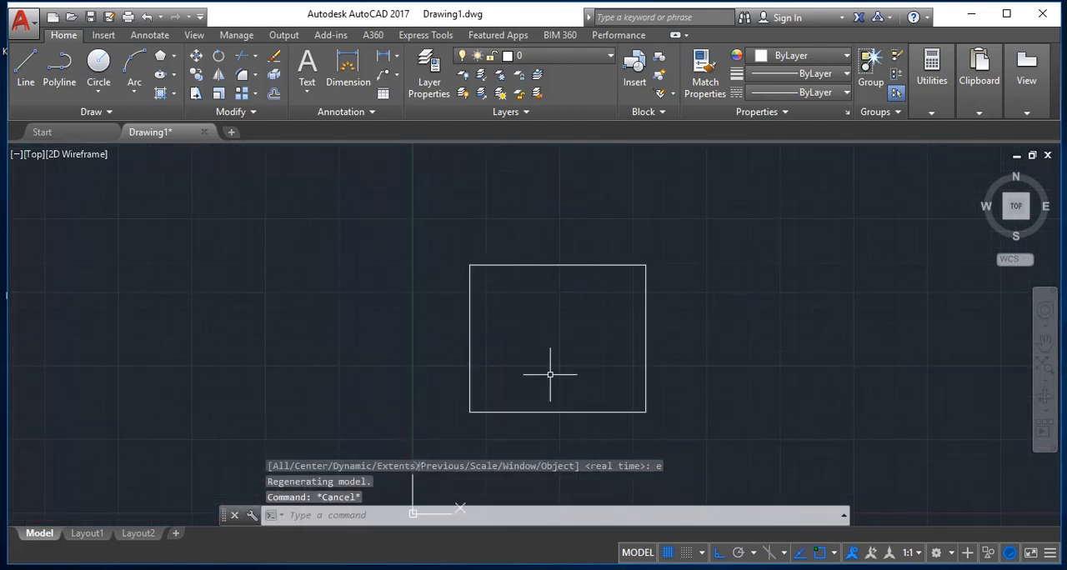
type("o")
key("Return")
key("Return")
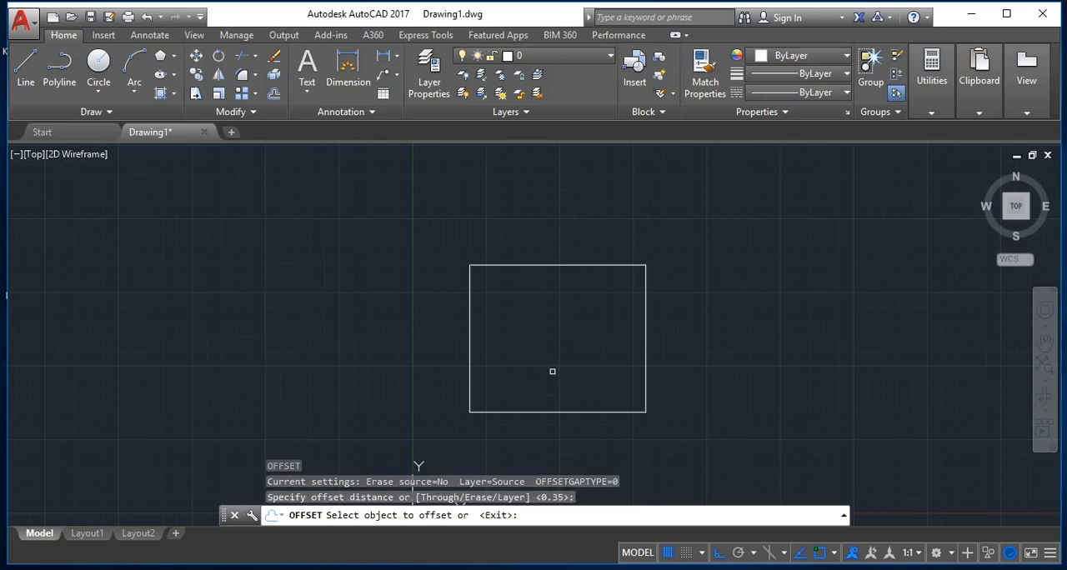
left_click(645, 340)
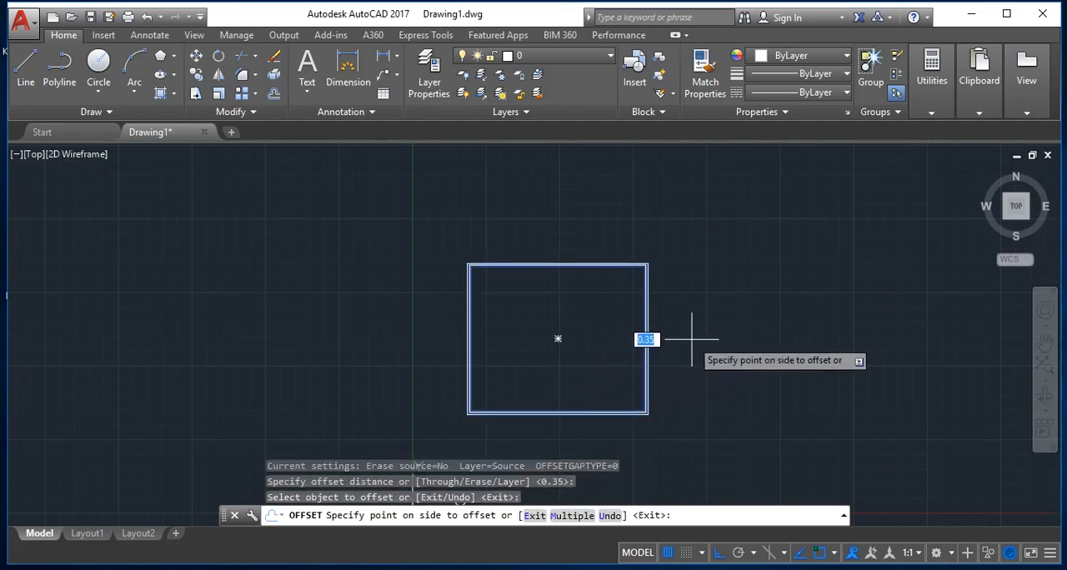
left_click(709, 343)
Step: Examine the gap between the original rectangle and its offset copy, and end the Offset command
scroll(455, 283, "up", 10)
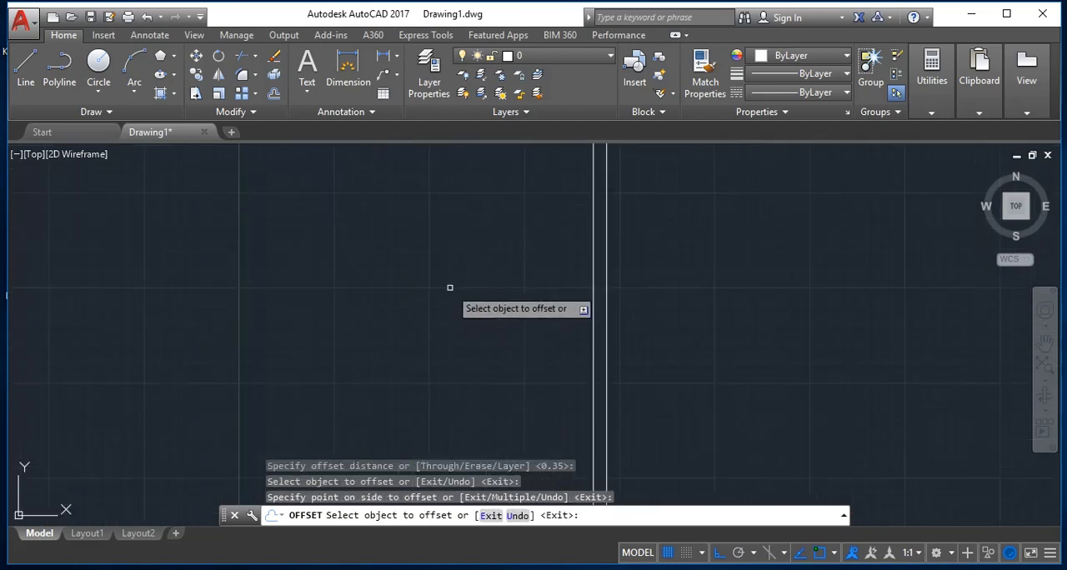
scroll(456, 284, "down", 3)
scroll(461, 291, "down", 5)
scroll(543, 400, "up", 5)
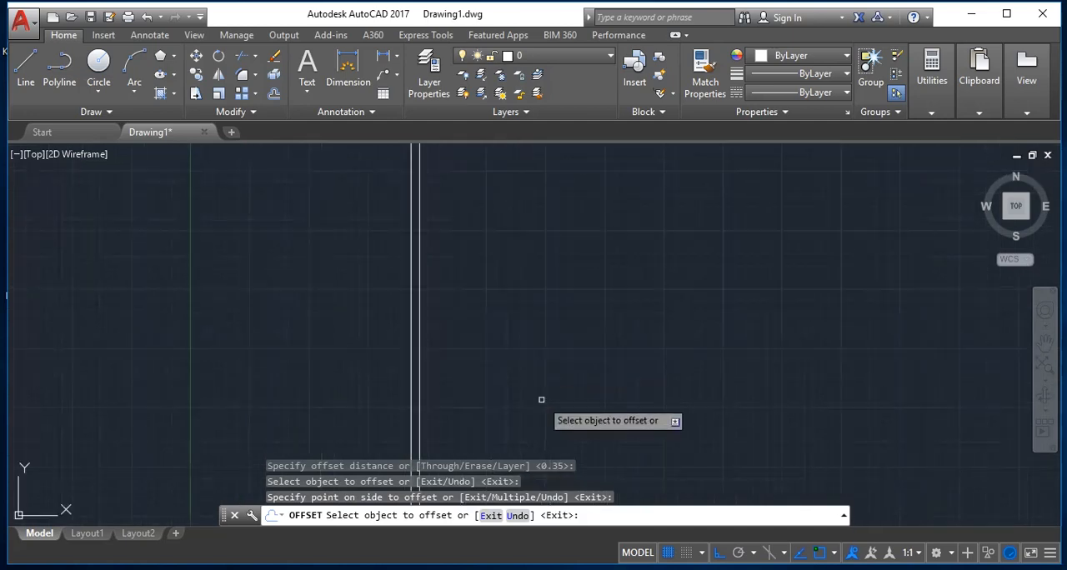
scroll(545, 408, "down", 5)
scroll(677, 490, "up", 6)
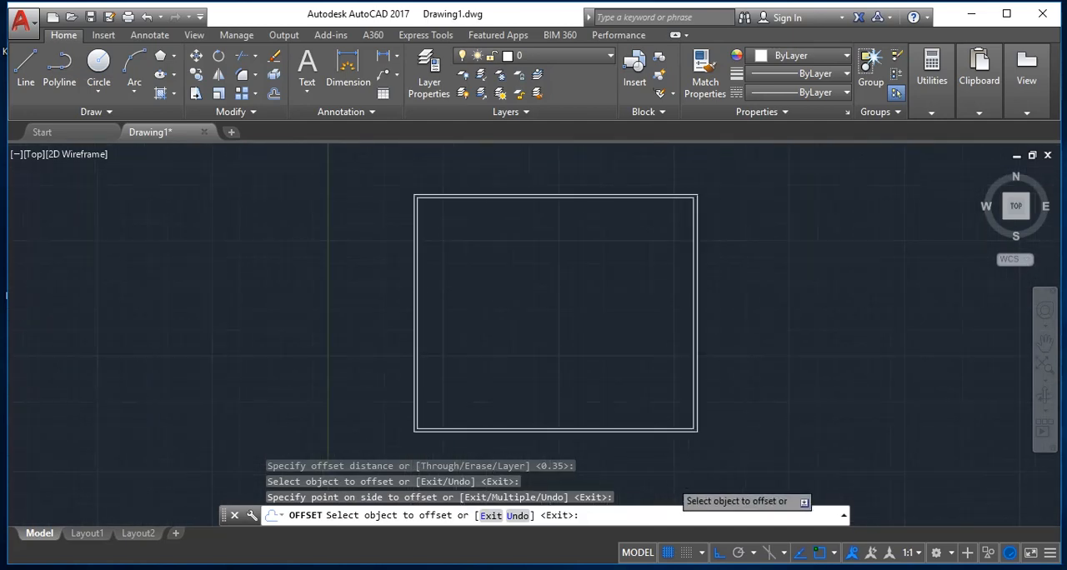
scroll(671, 475, "down", 4)
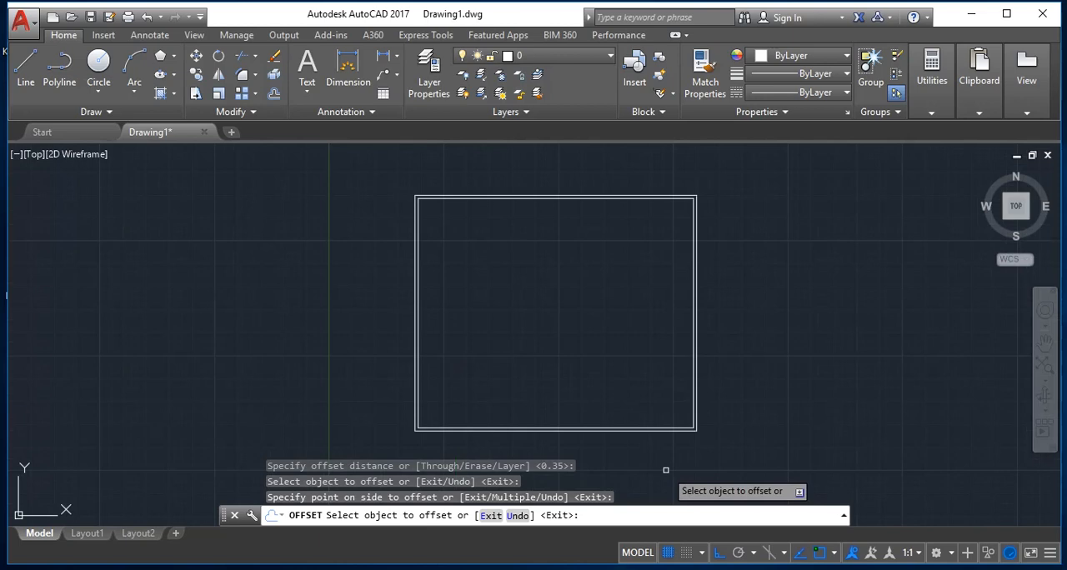
key("Escape")
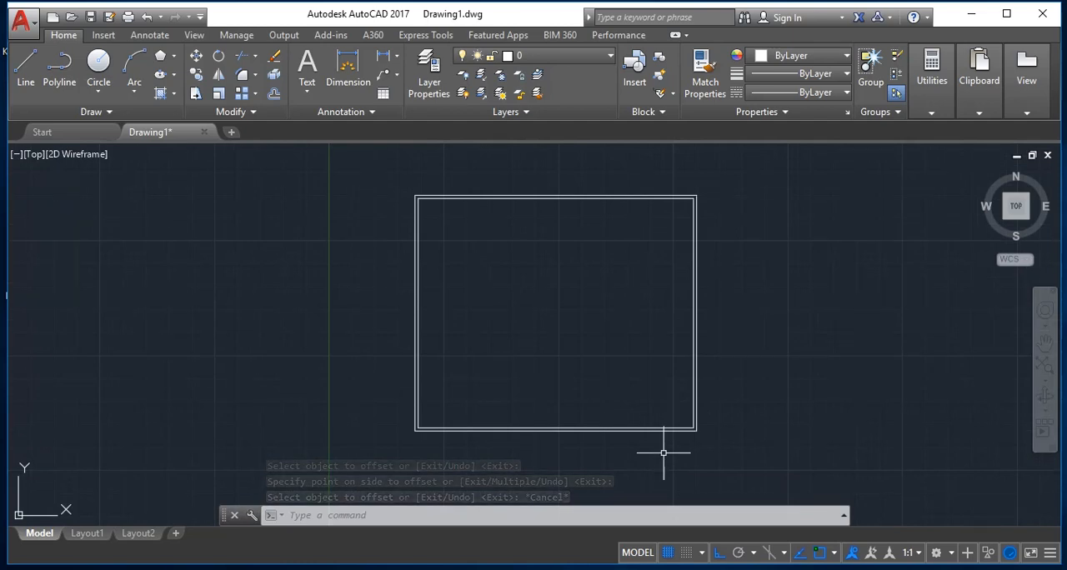
key("Escape")
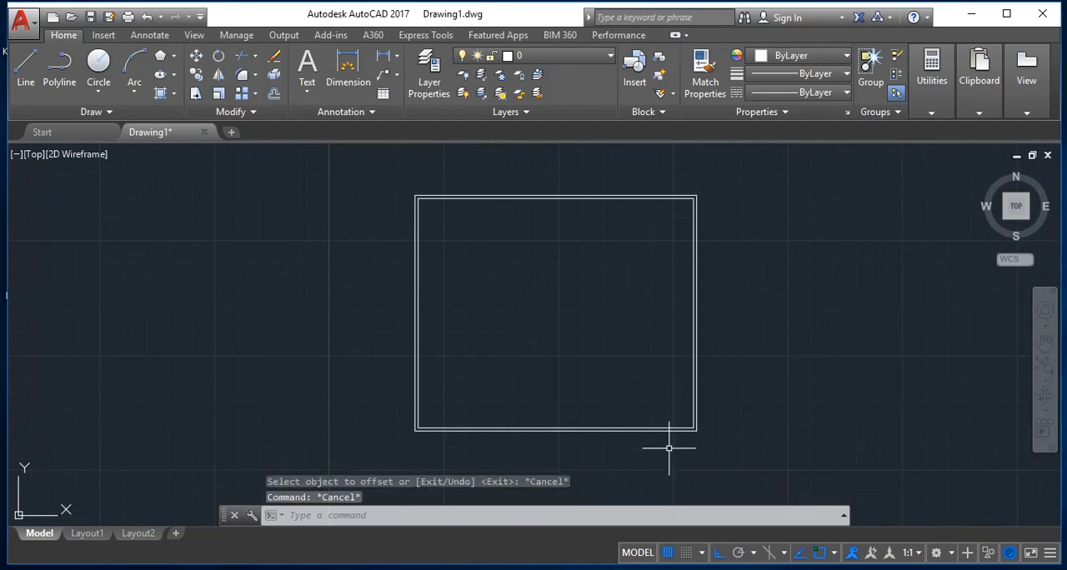
Step: Explode both nested rectangles into separate lines
type("expl")
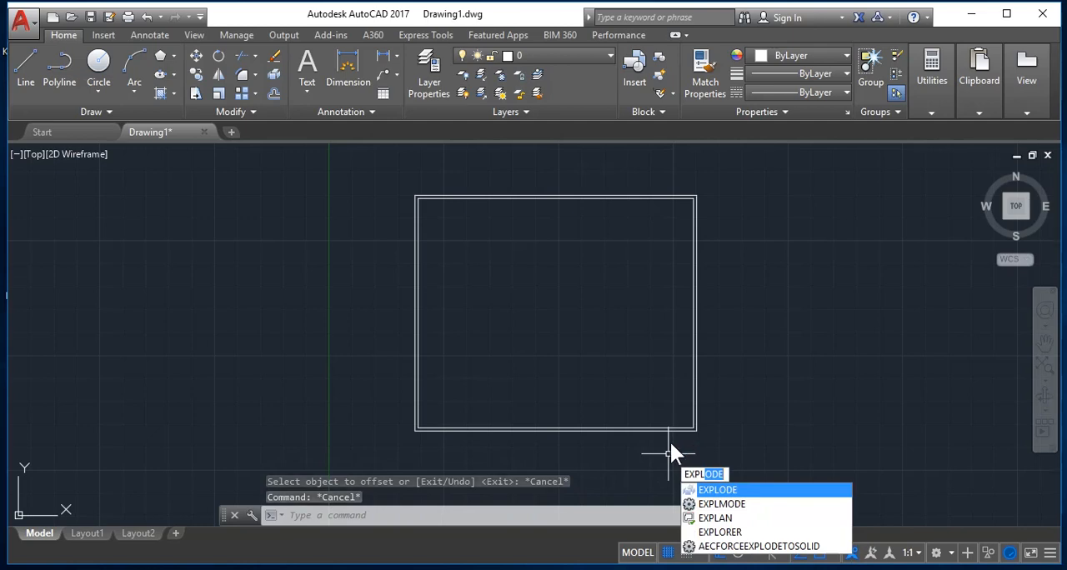
key("Return")
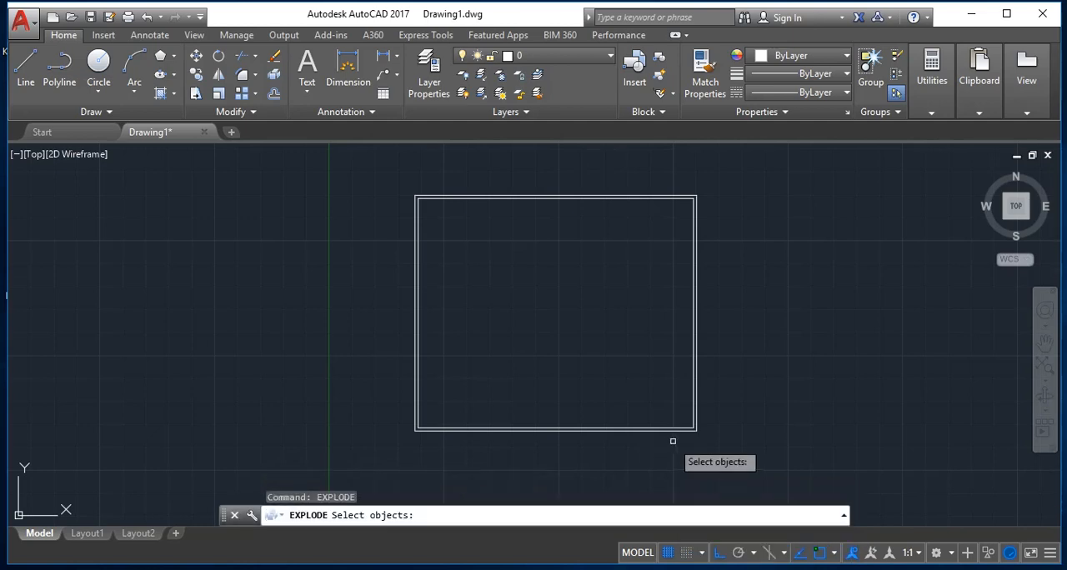
left_click(693, 477)
left_click(550, 345)
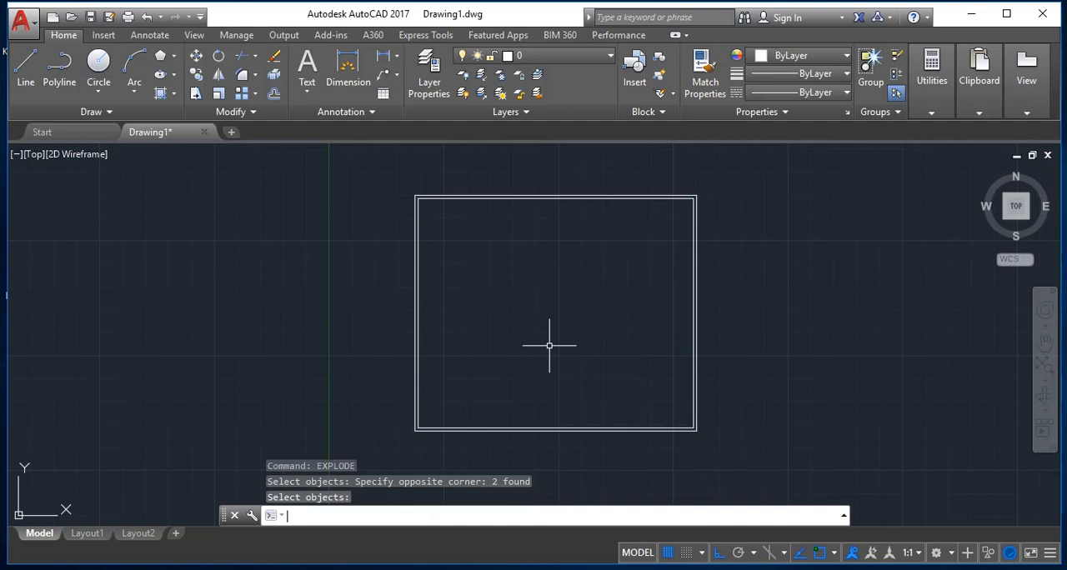
key("Escape")
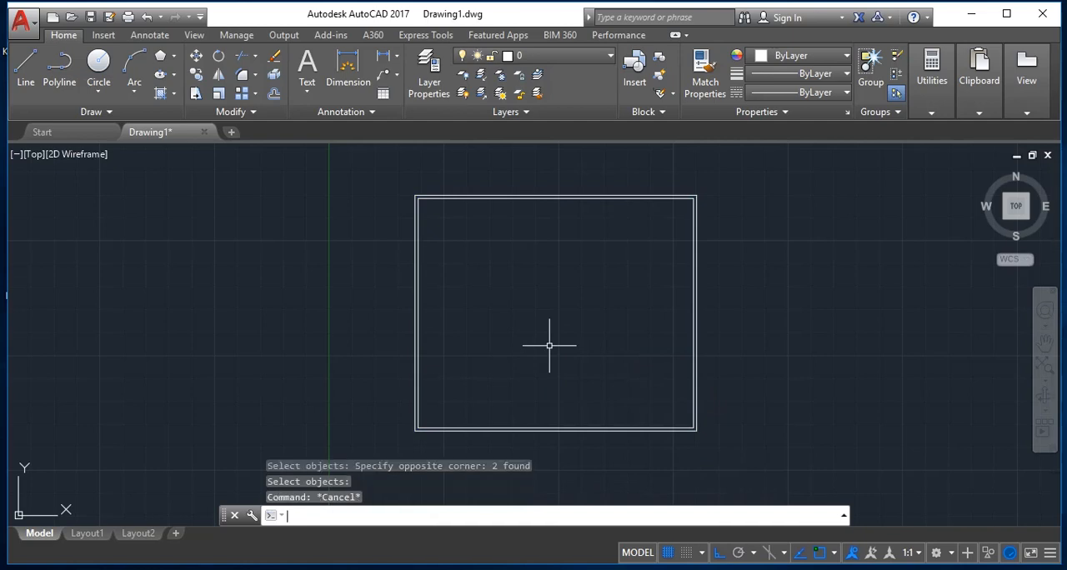
Step: Offset the inner rectangle's upper and right-hand lines inward by 4 units
type("o")
key("Return")
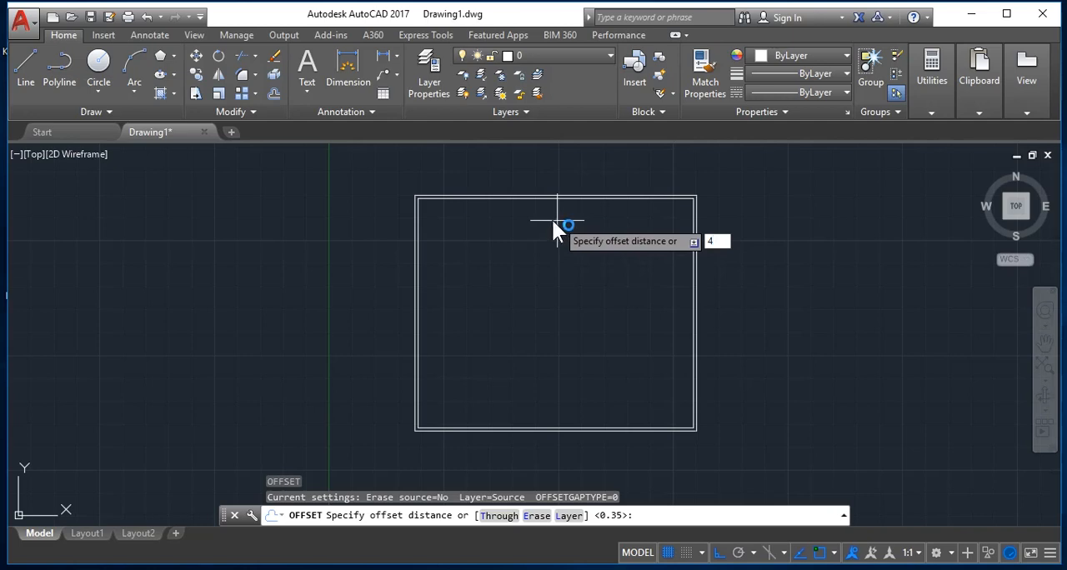
key("Return")
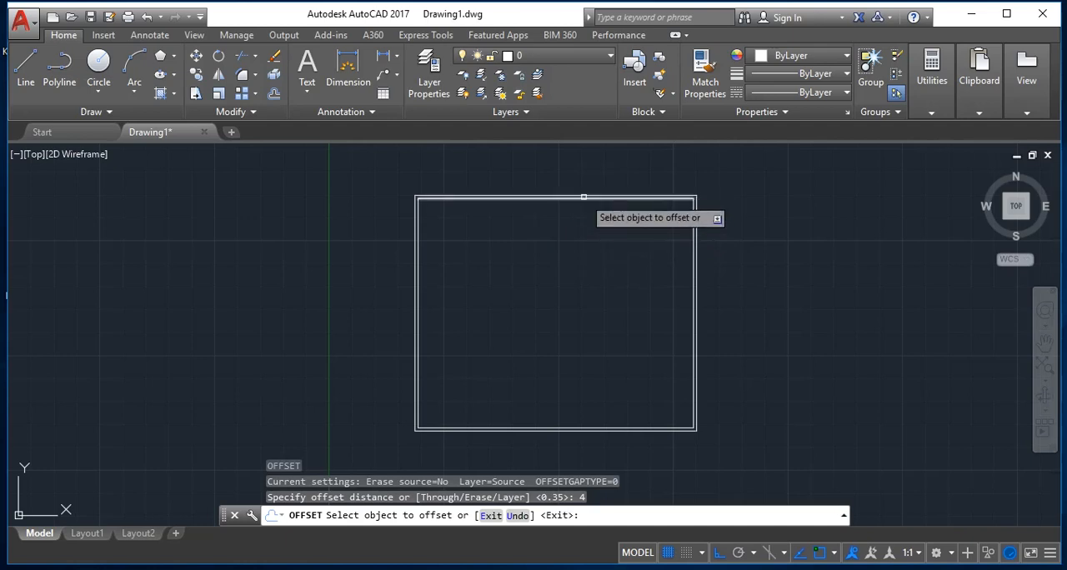
left_click(584, 198)
left_click(546, 326)
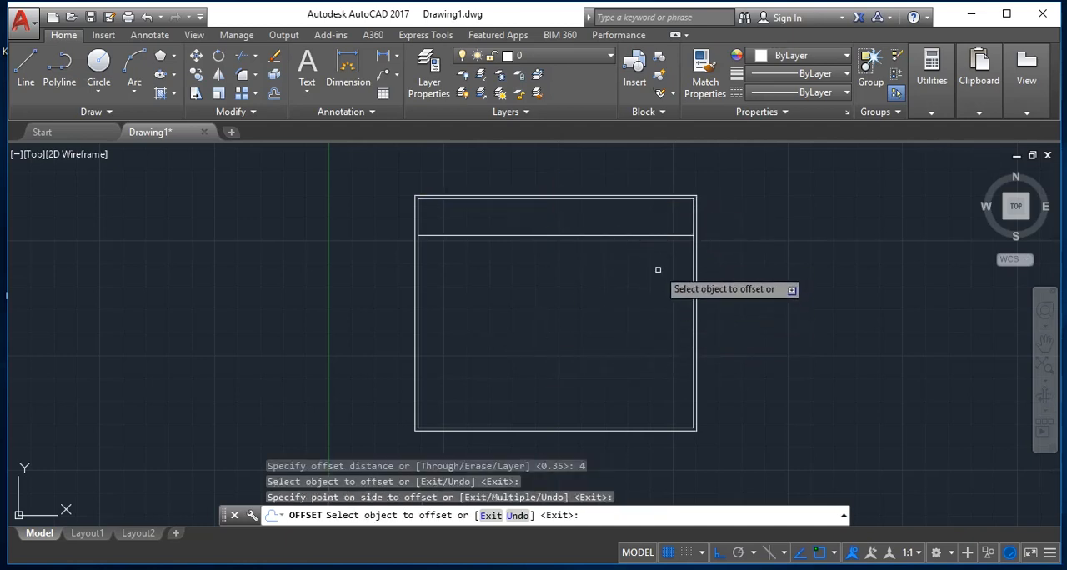
left_click(693, 277)
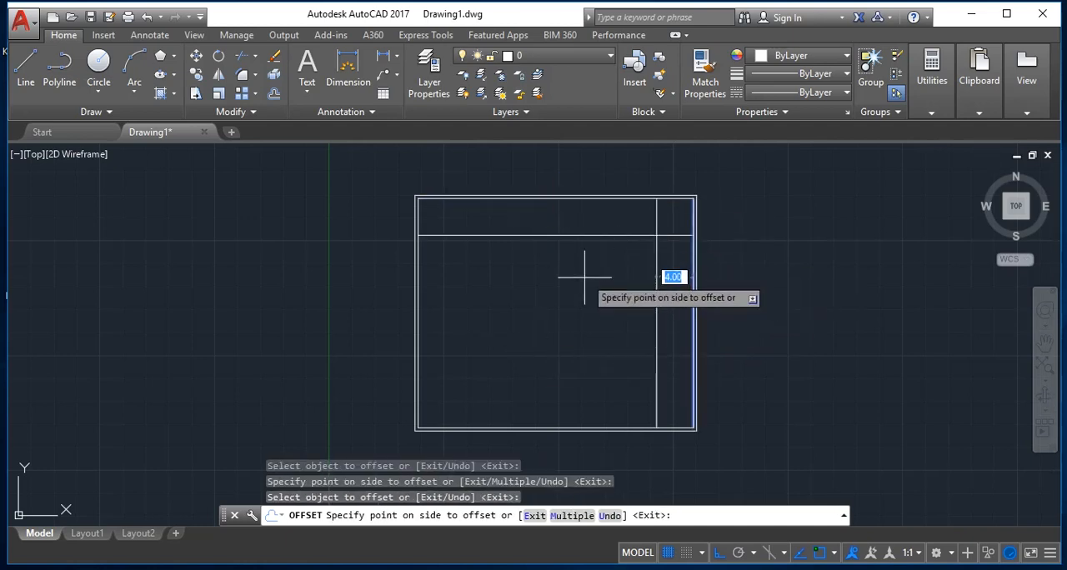
left_click(582, 279)
key("Escape")
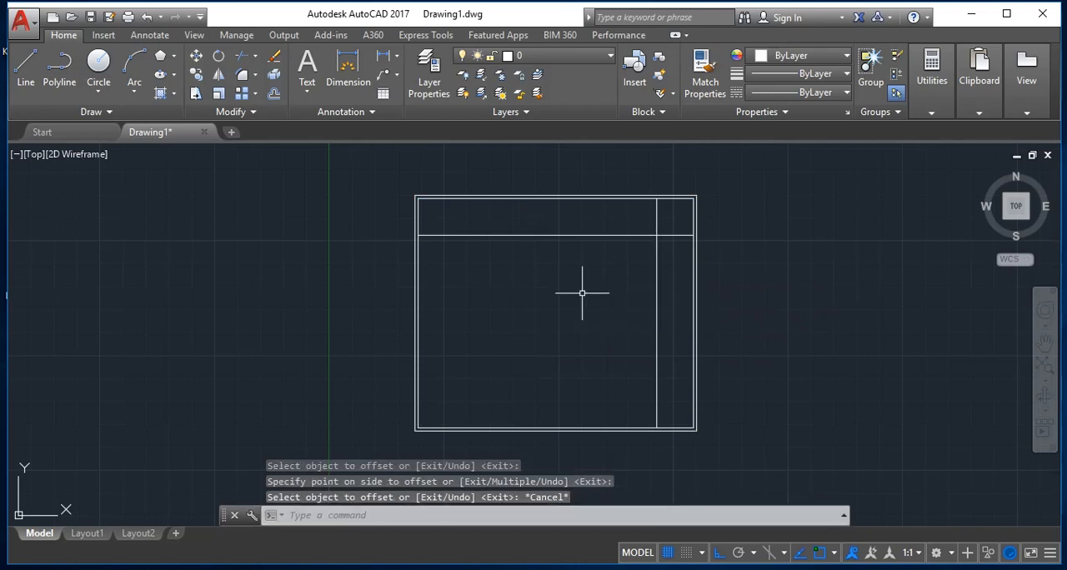
Step: Trim the overhanging ends of the two new offset lines so they meet in a clean upper-right corner
key("Return")
left_click(680, 232)
left_click(664, 247)
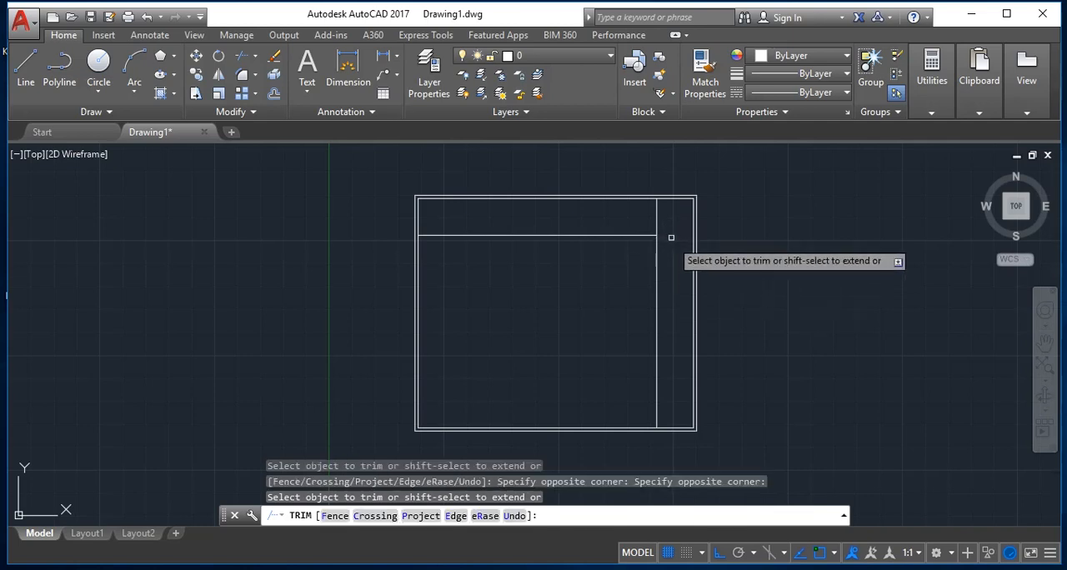
left_click(666, 216)
left_click(618, 217)
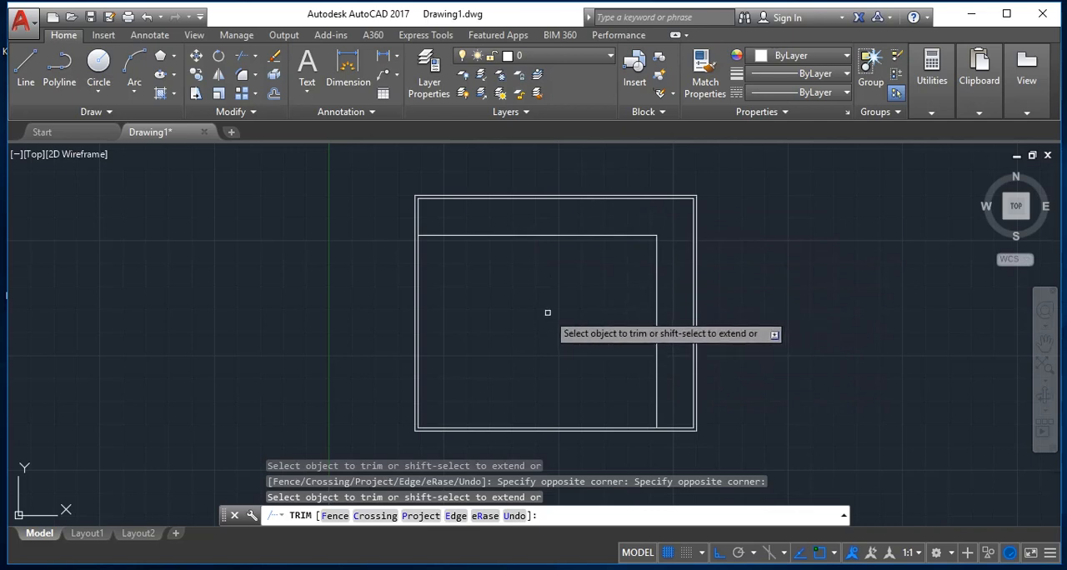
key("Escape")
Step: Offset the trimmed vertical and horizontal lines inward by 0.35 units to form double walls
type("o")
key("Return")
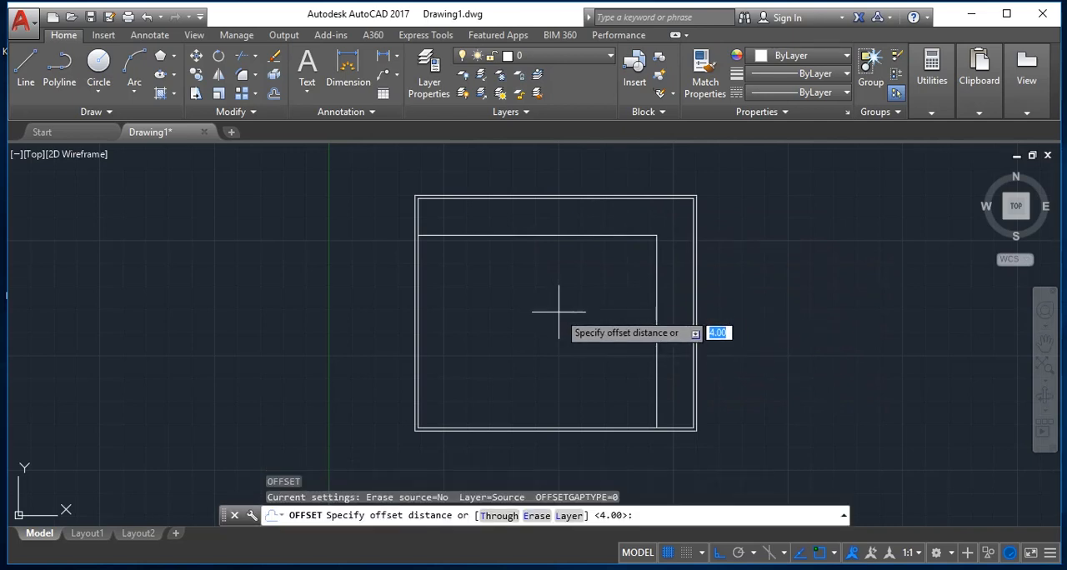
type(".35")
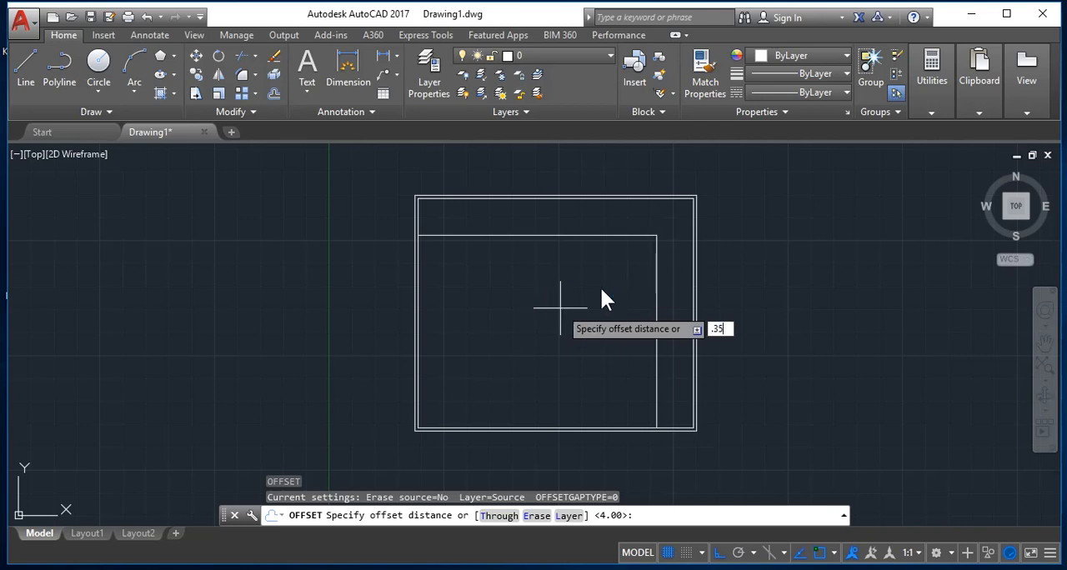
key("Return")
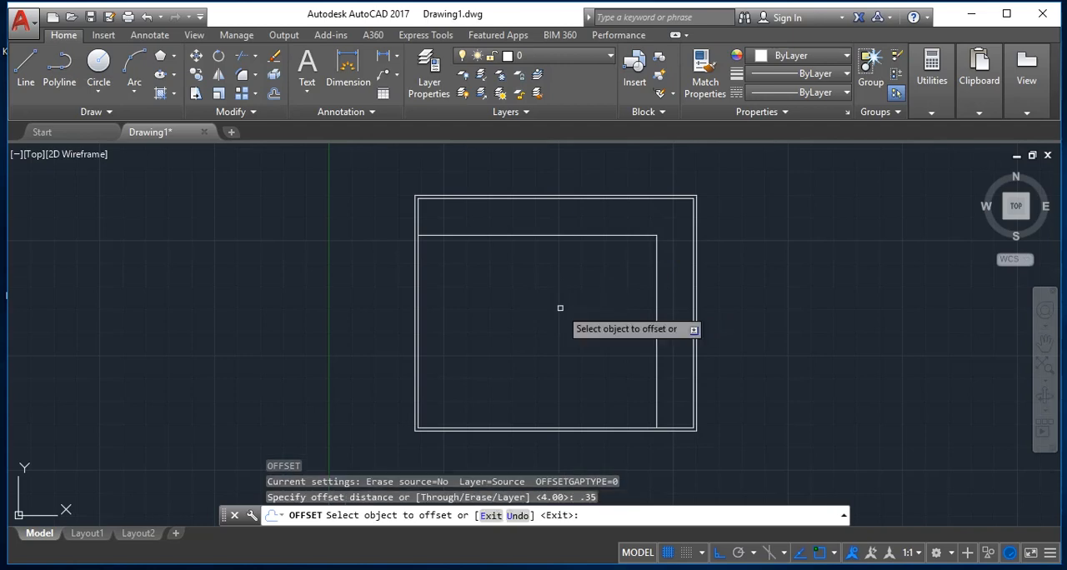
left_click(656, 300)
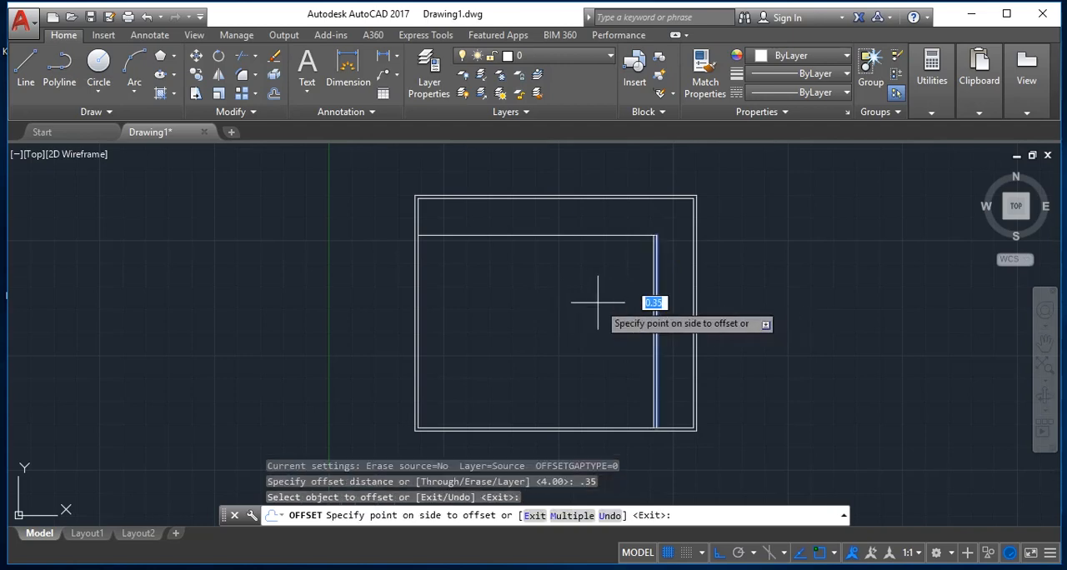
left_click(591, 302)
left_click(610, 236)
left_click(585, 351)
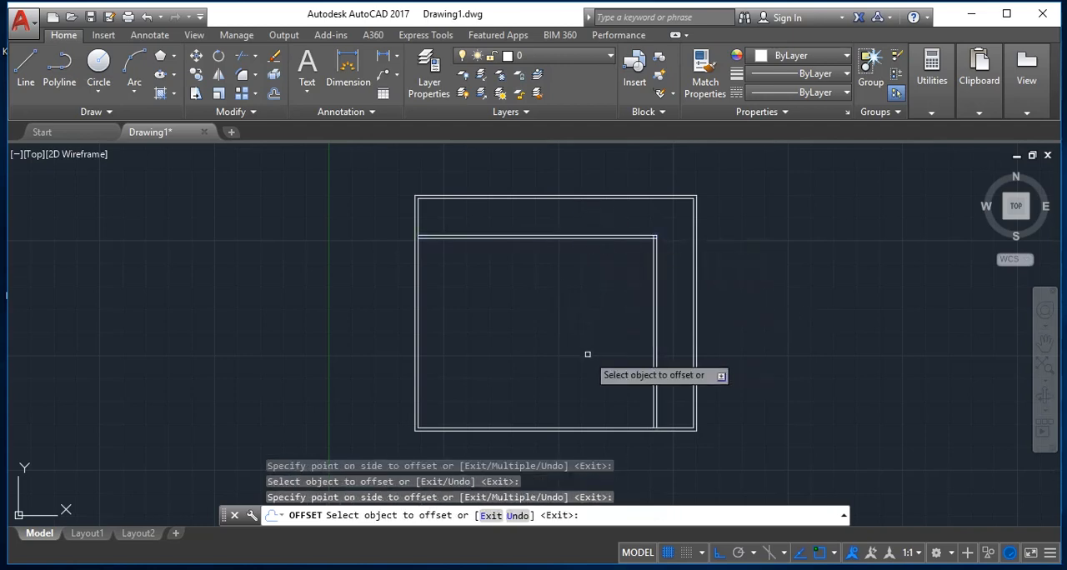
scroll(588, 353, "up", 2)
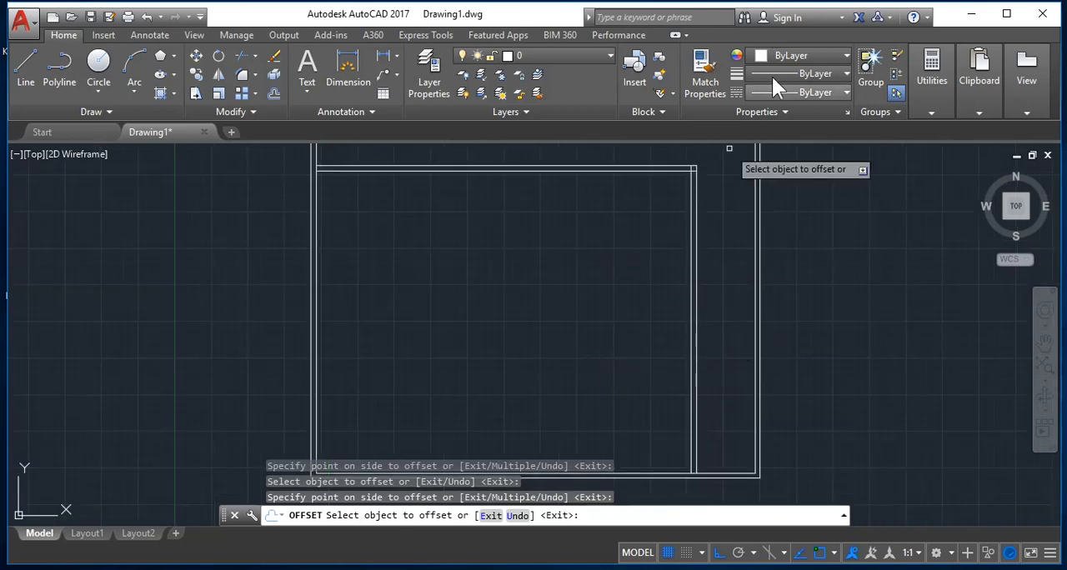
scroll(686, 165, "down", 4)
scroll(686, 165, "up", 4)
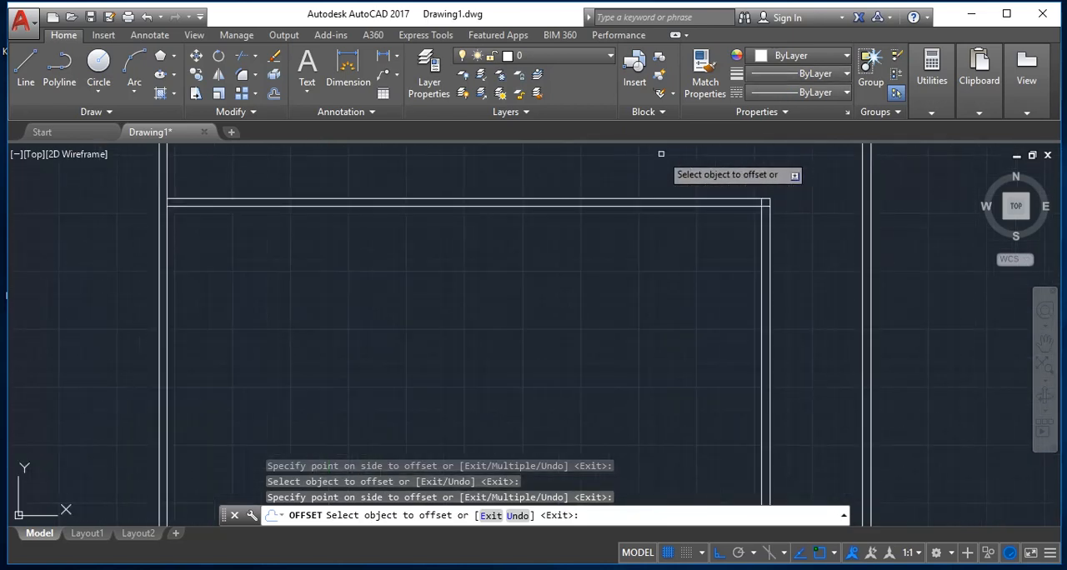
scroll(665, 153, "down", 3)
key("Escape")
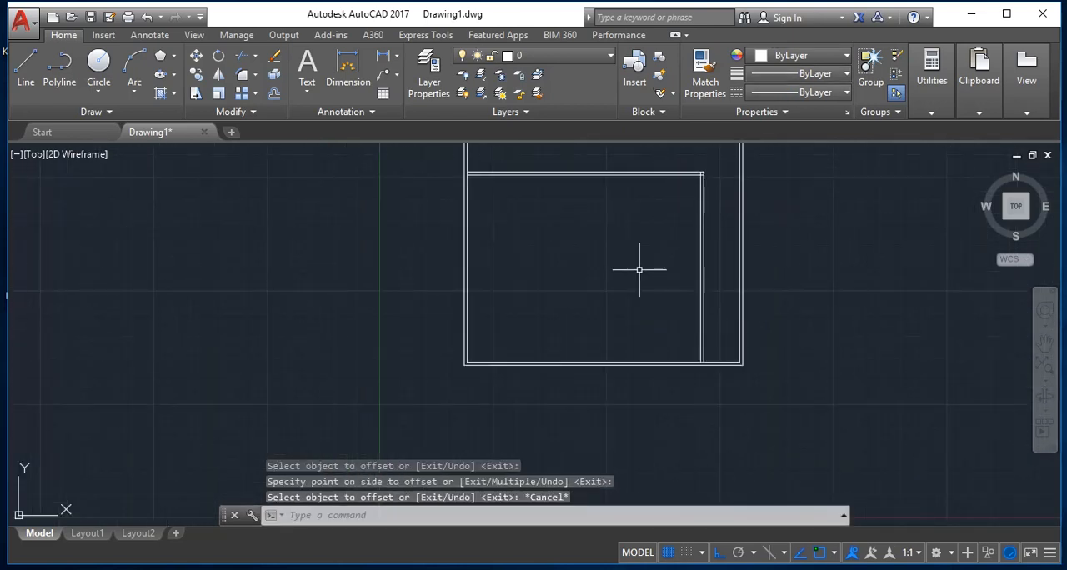
Step: Offset the left line of the inner vertical double wall 4 units toward the room's interior
type("o")
key("Return")
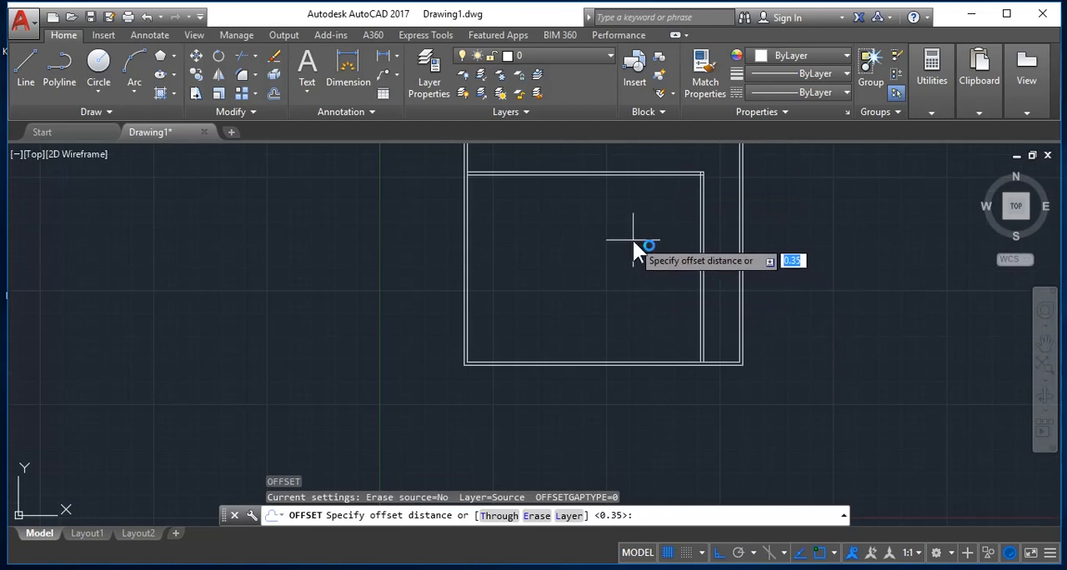
type("4")
key("Return")
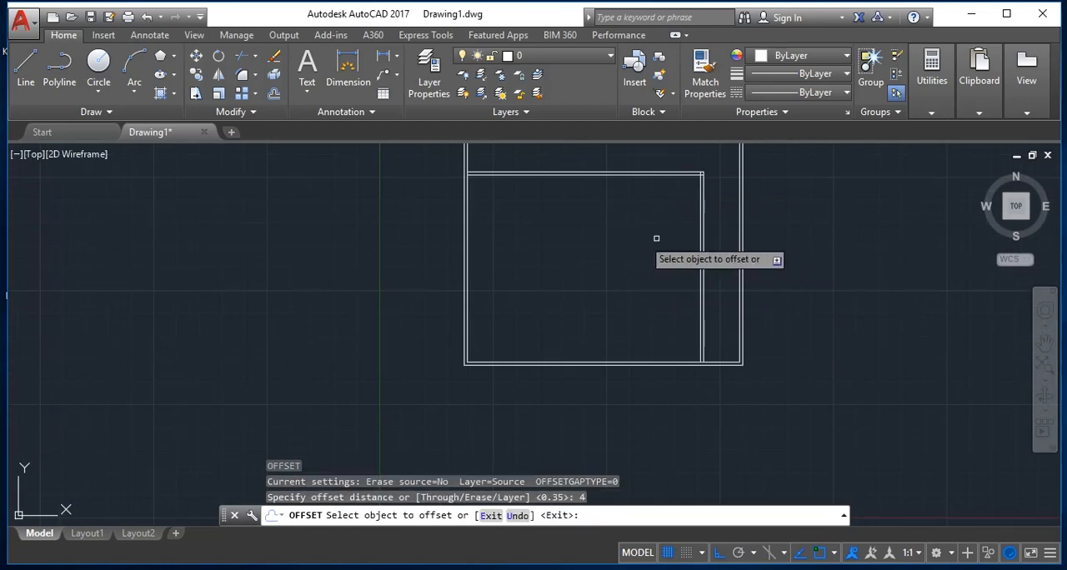
left_click(699, 225)
left_click(595, 241)
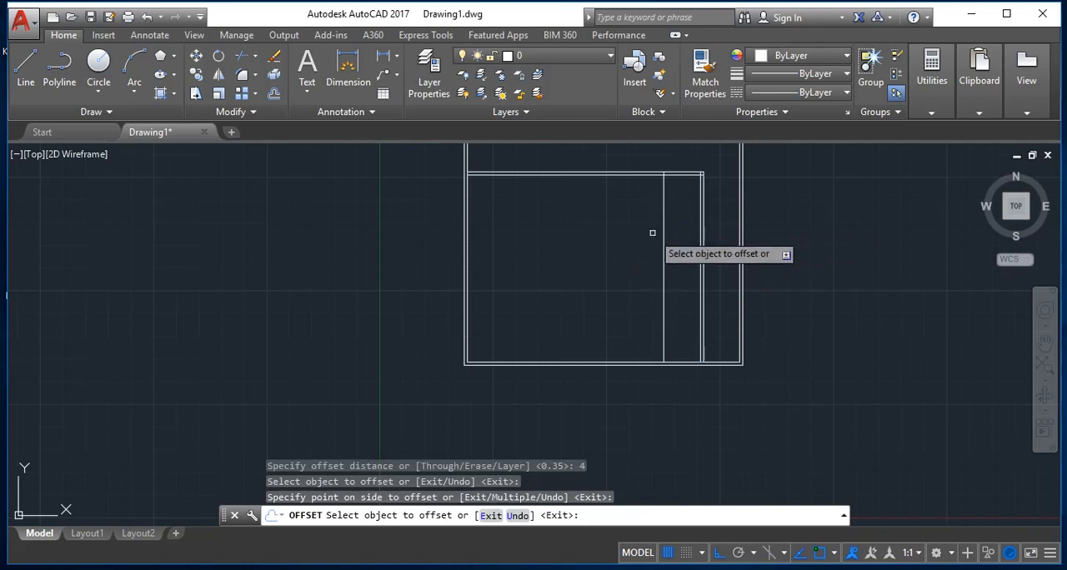
key("Return")
key("Return")
Step: Offset the new vertical line 0.35 units to the left to make it a double wall
type(".35")
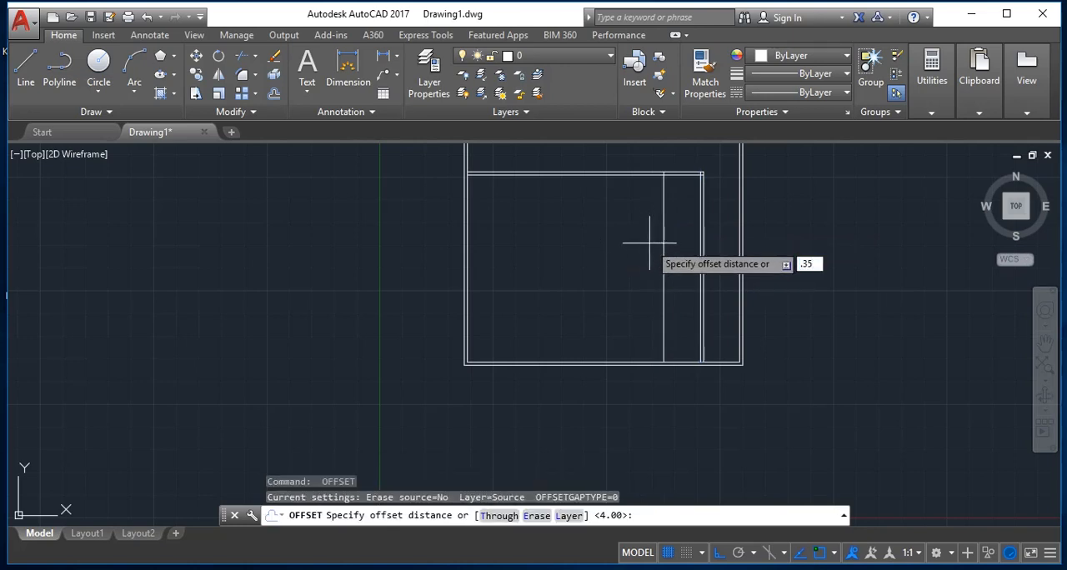
key("Return")
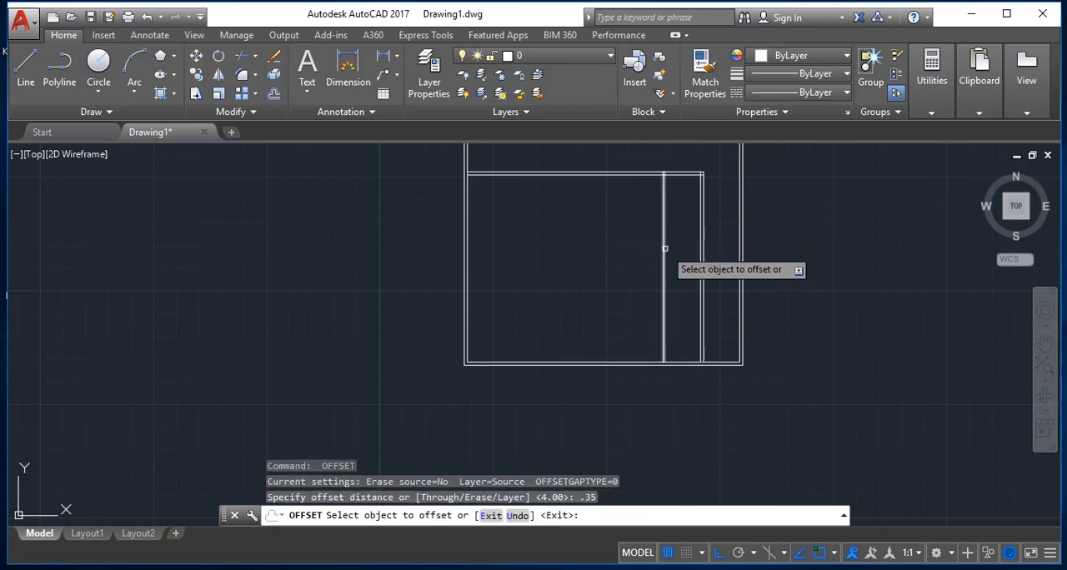
left_click(663, 240)
left_click(607, 264)
key("Return")
key("Return")
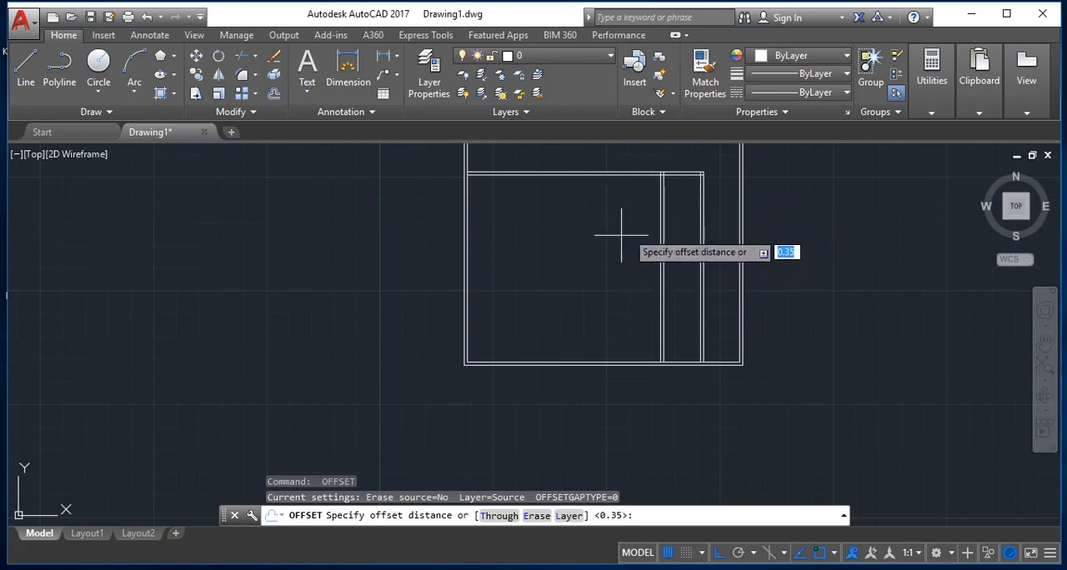
key("Escape")
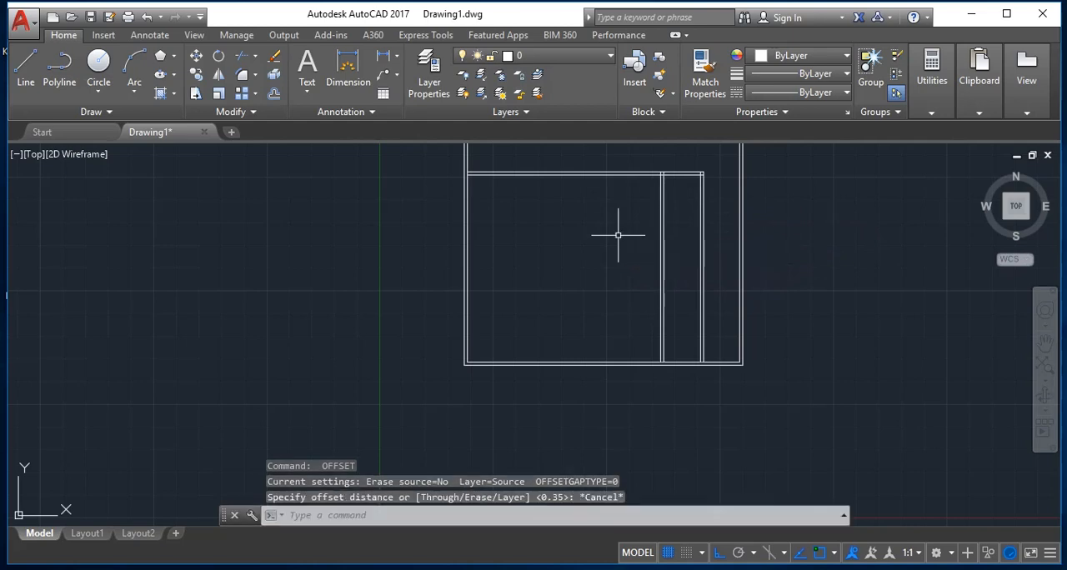
Step: Offset the lower line of the inner horizontal double wall 4 units downward
type("o")
key("Return")
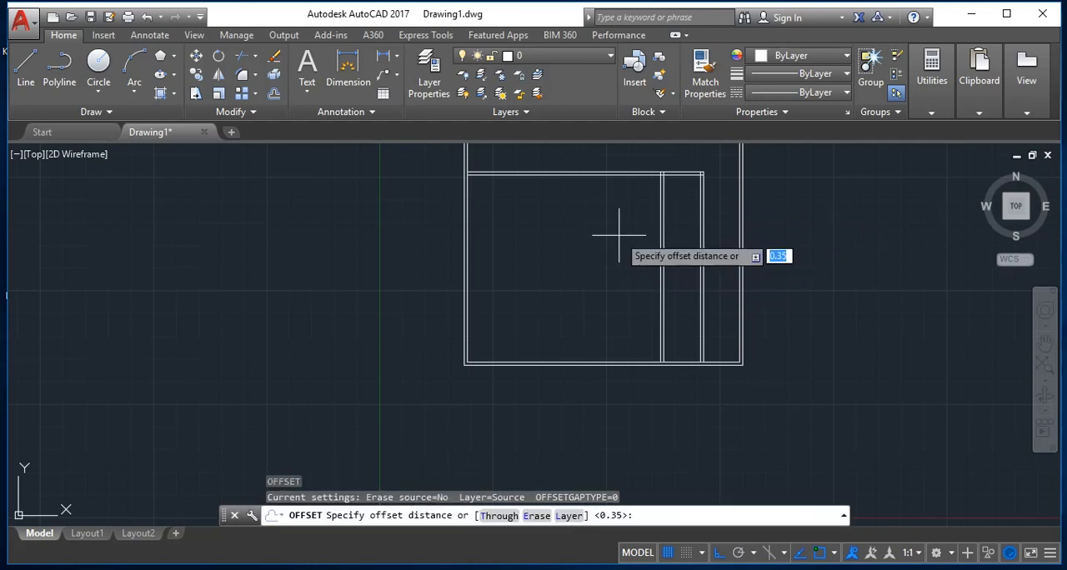
type("4")
key("Return")
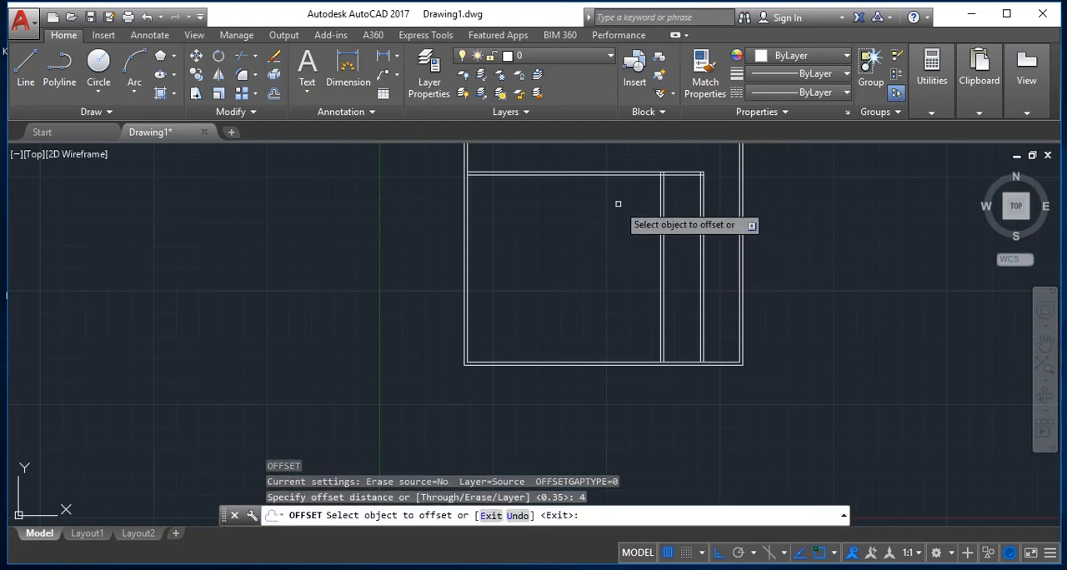
left_click(640, 175)
left_click(614, 275)
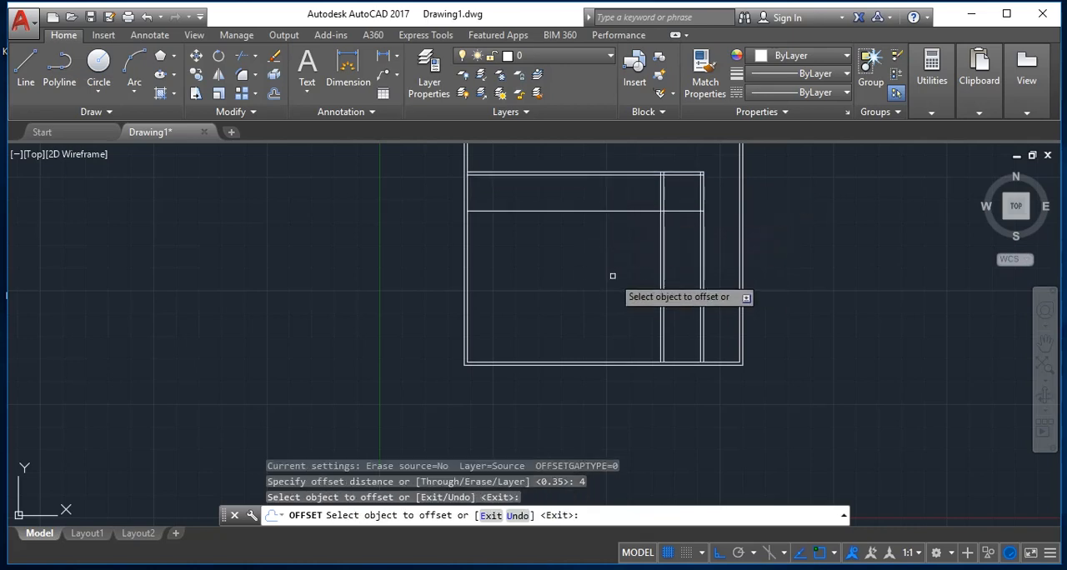
key("Return")
key("Return")
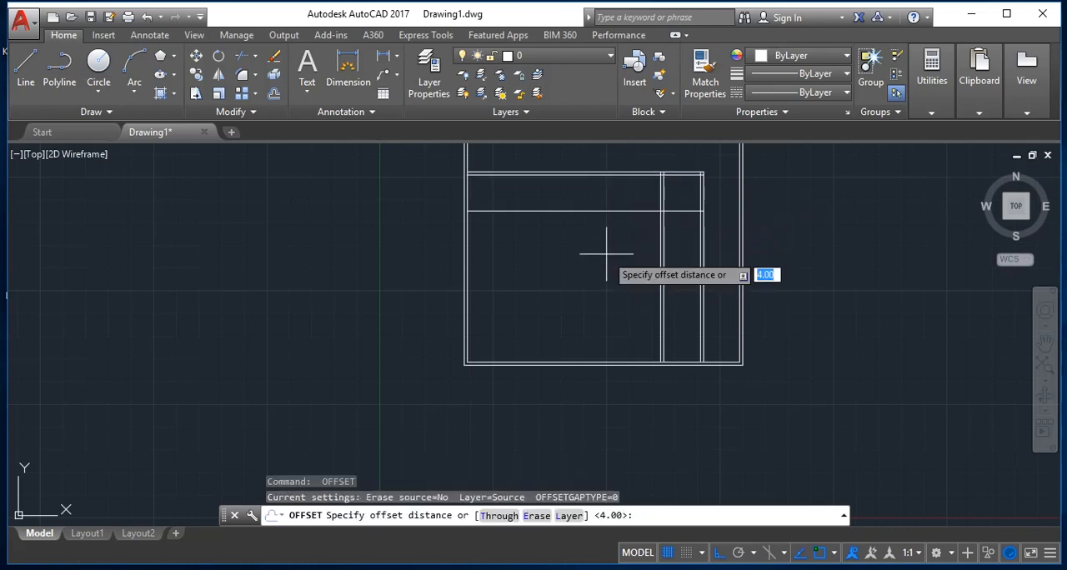
Step: Offset the new horizontal line 0.35 units downward to make it a double wall
type(".35")
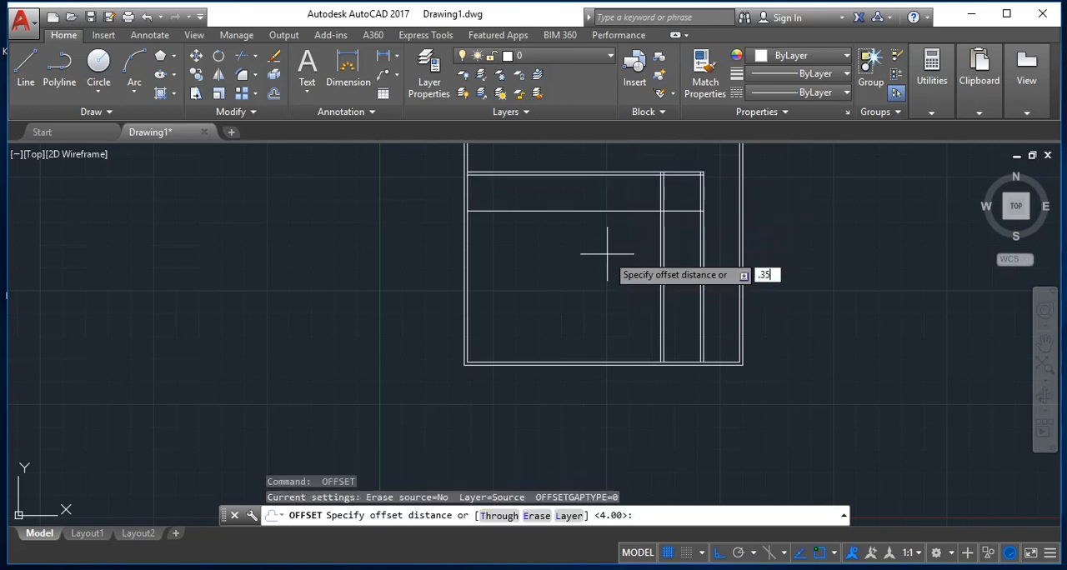
key("Return")
key("Return")
key("Return")
key("Return")
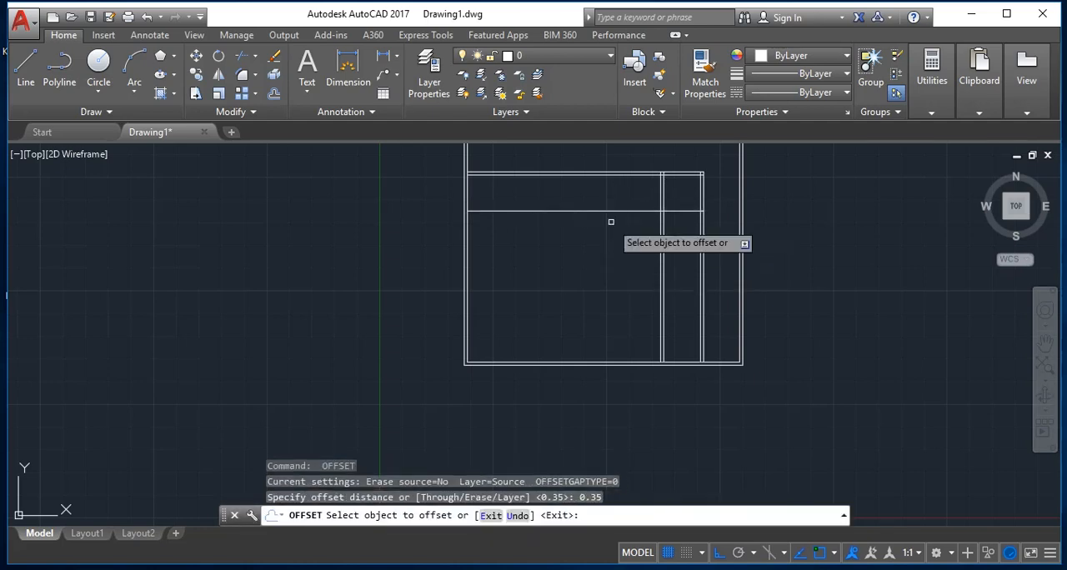
key("Return")
key("Return")
key("Return")
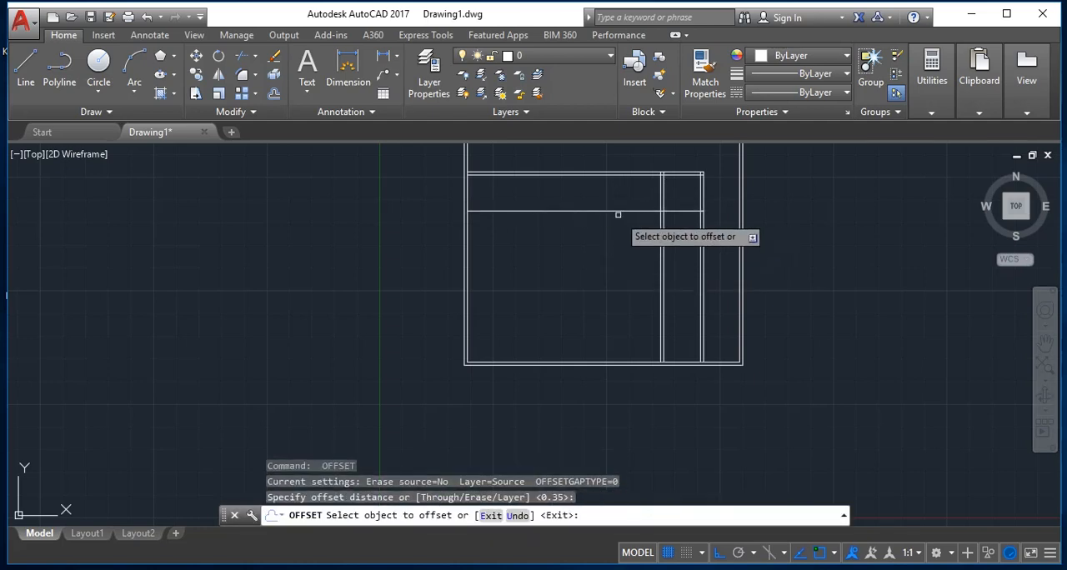
left_click(613, 212)
left_click(611, 252)
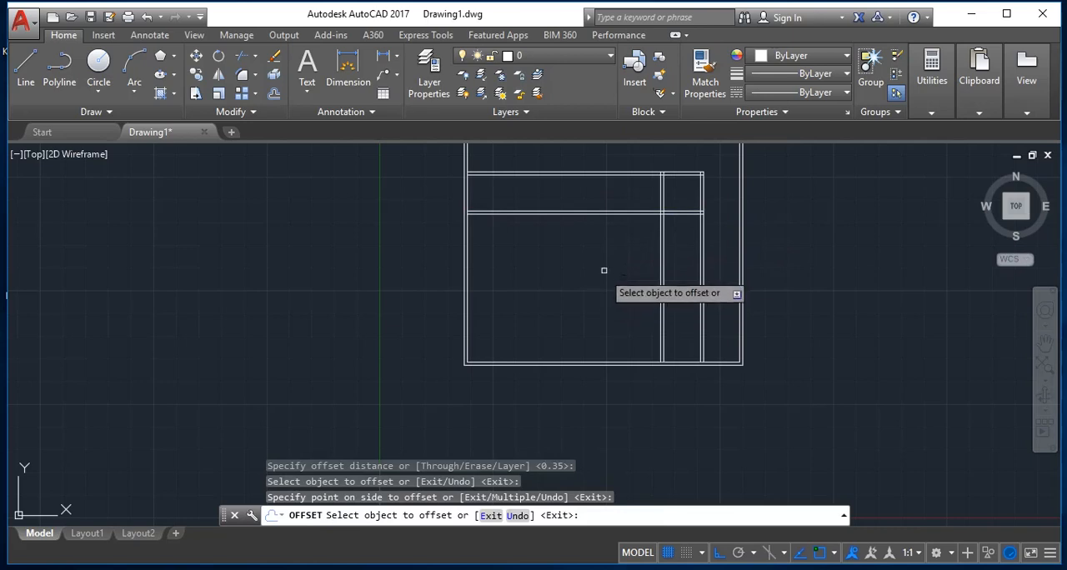
Step: Examine the crossings between the horizontal and vertical double walls, and end the Offset command
scroll(679, 192, "up", 2)
scroll(678, 193, "up", 2)
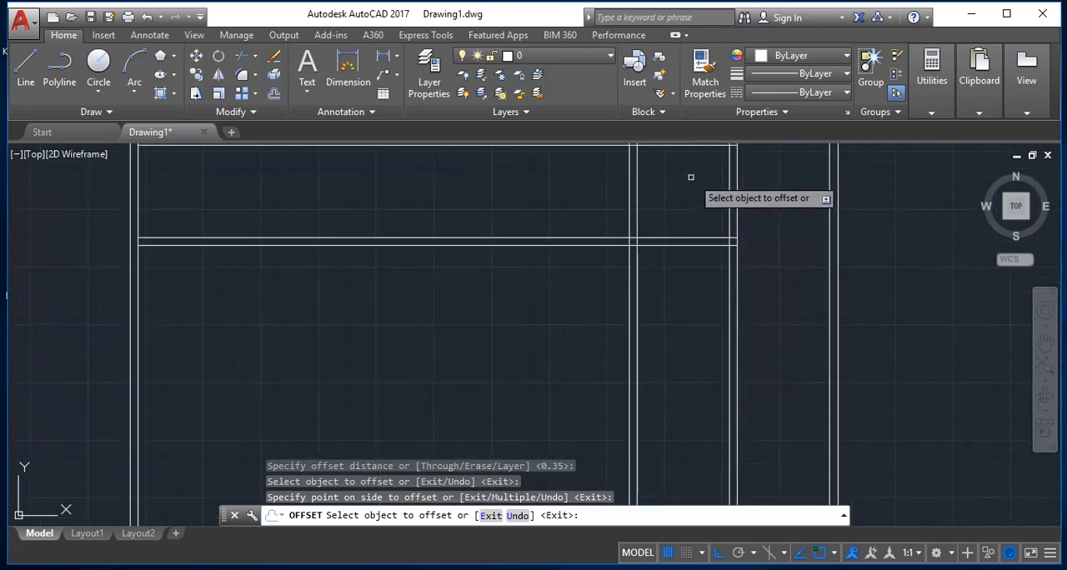
scroll(688, 180, "down", 2)
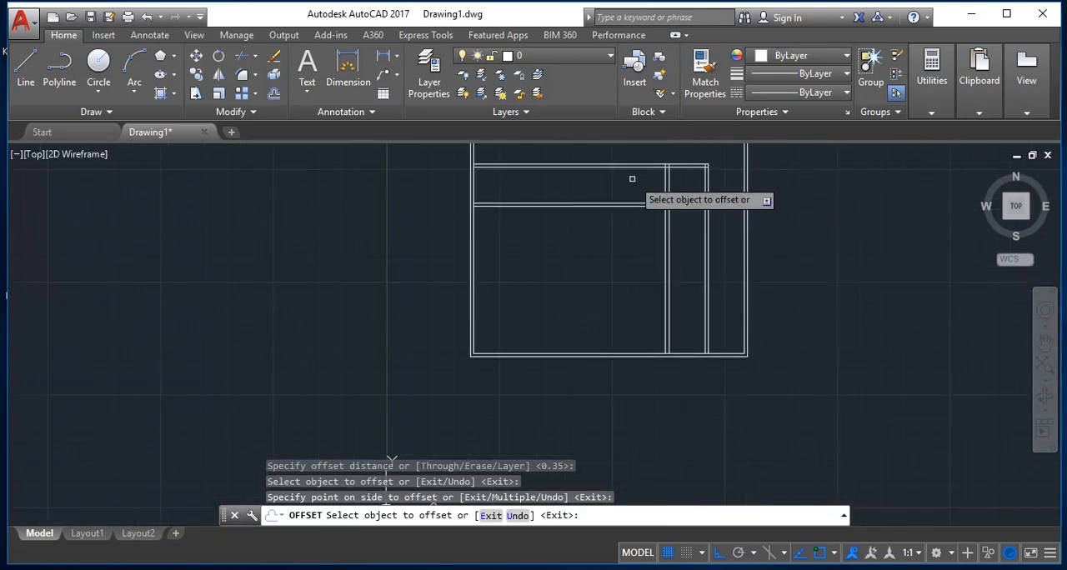
scroll(631, 176, "up", 2)
scroll(692, 238, "down", 3)
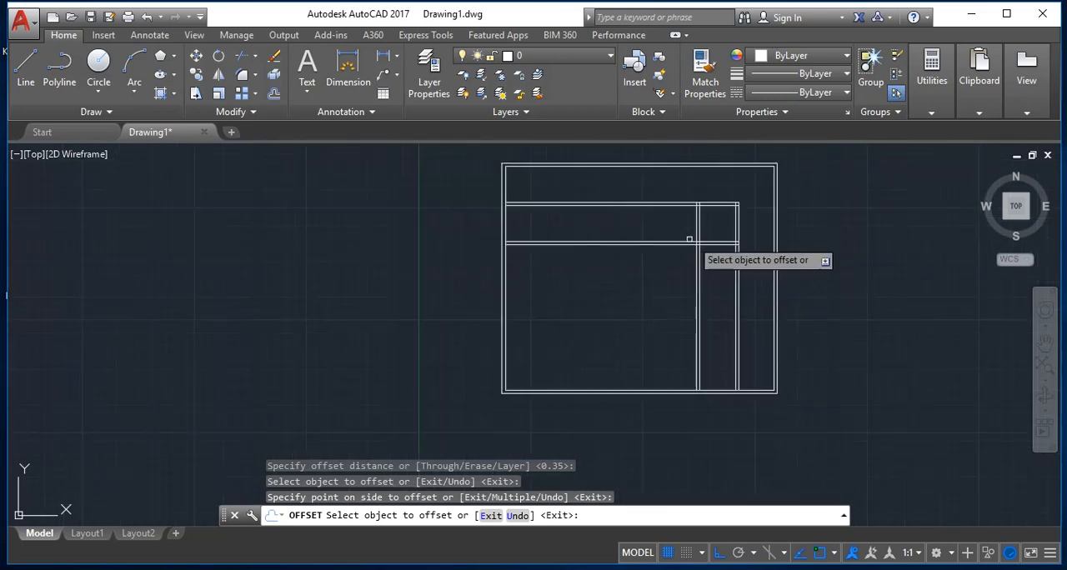
scroll(707, 247, "up", 2)
scroll(708, 250, "up", 2)
scroll(707, 250, "down", 2)
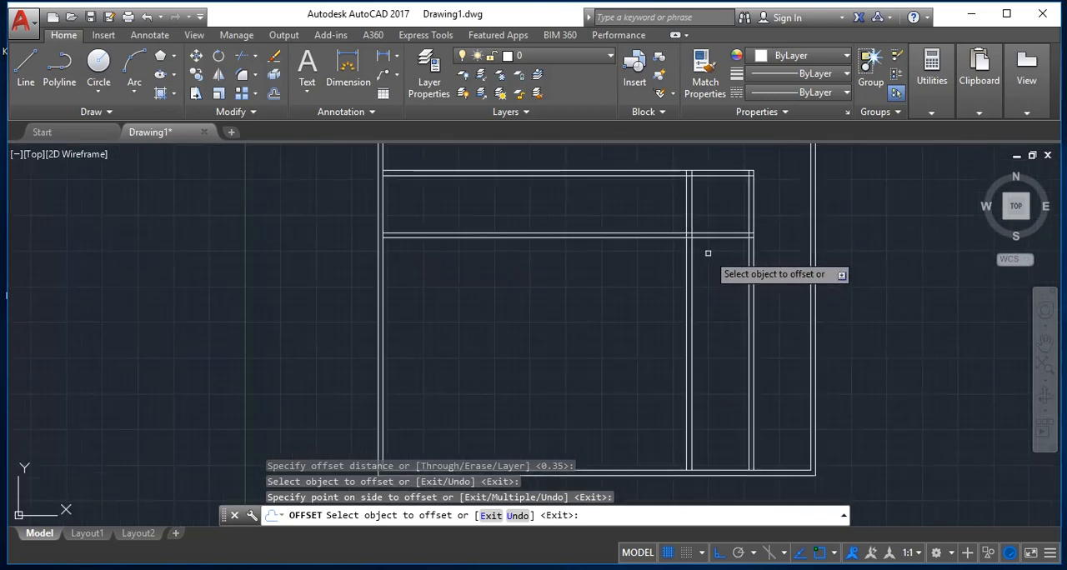
key("Escape")
Step: Trim away the inner vertical double wall between the two horizontal double walls, and end the Trim command
type("te co")
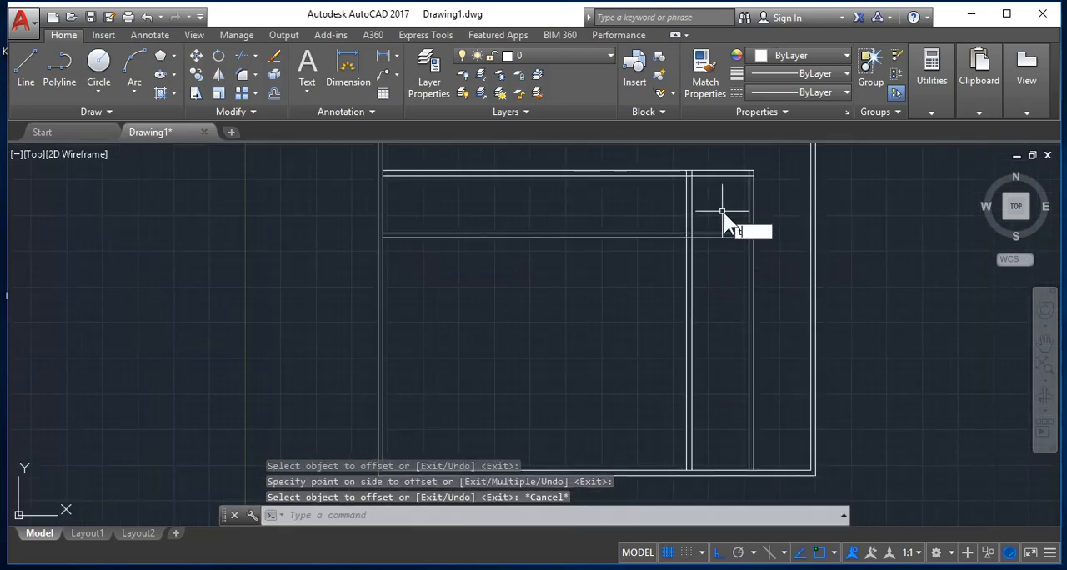
type("r")
key("Return")
key("Return")
left_click(701, 218)
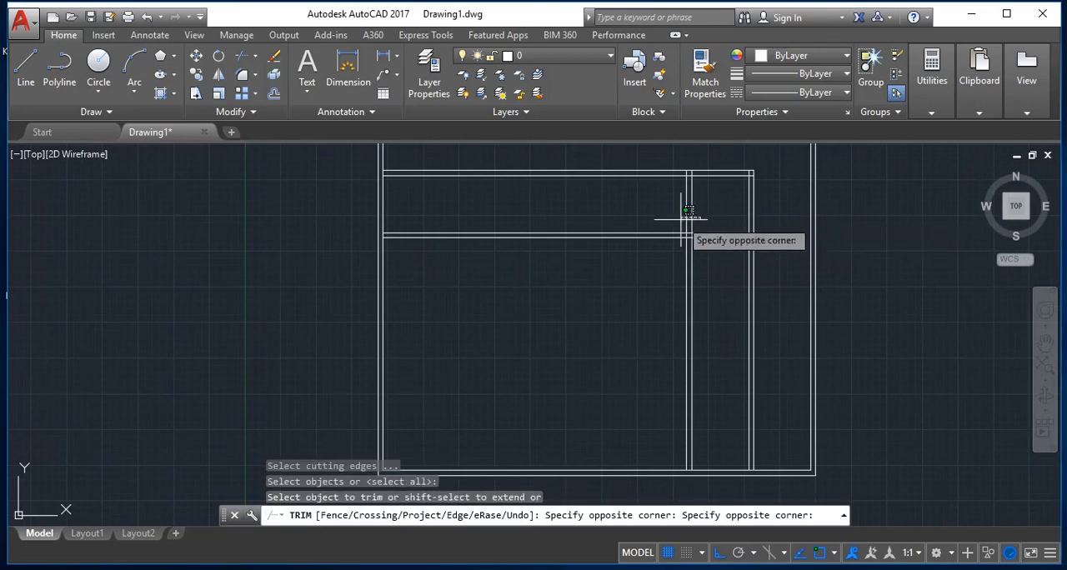
left_click(687, 210)
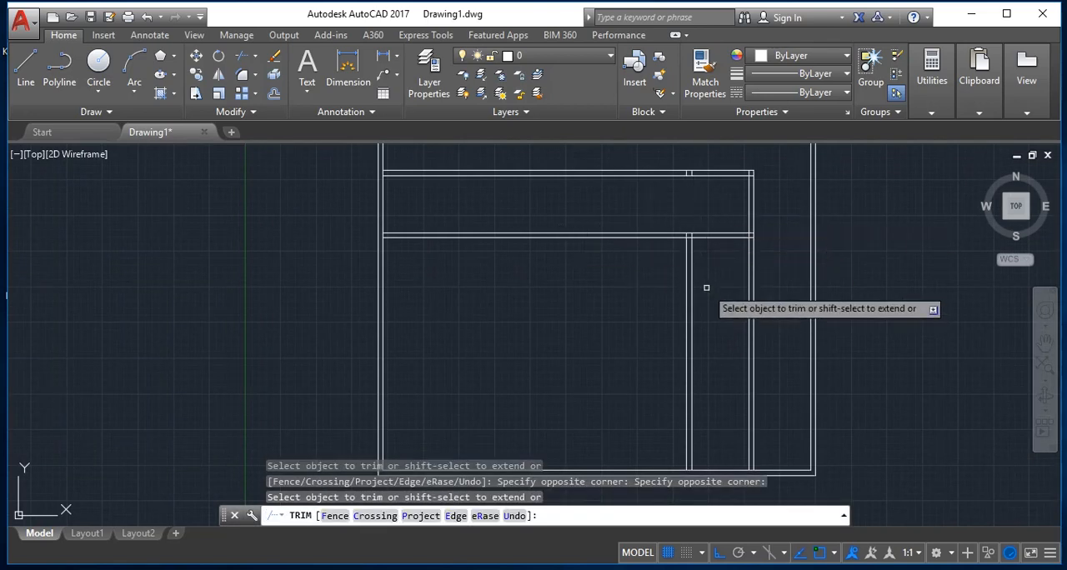
scroll(697, 276, "up", 3)
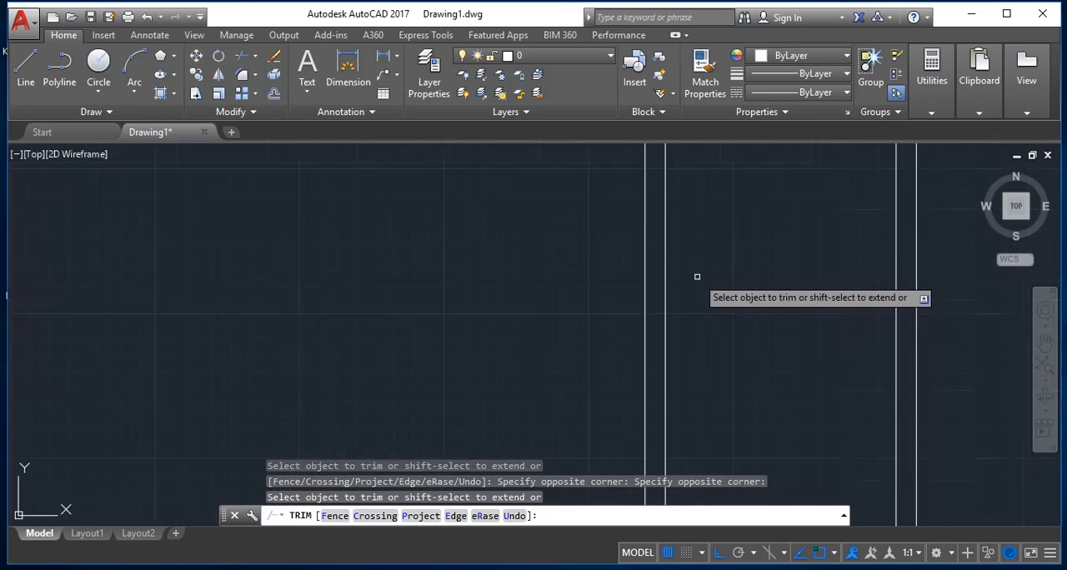
scroll(697, 277, "down", 2)
scroll(698, 275, "down", 2)
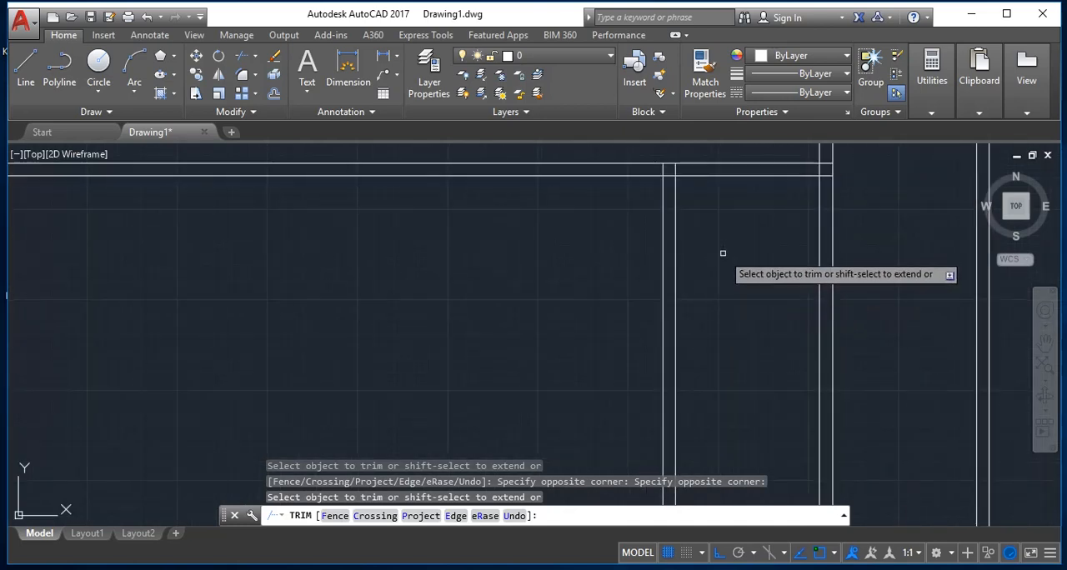
scroll(726, 245, "down", 2)
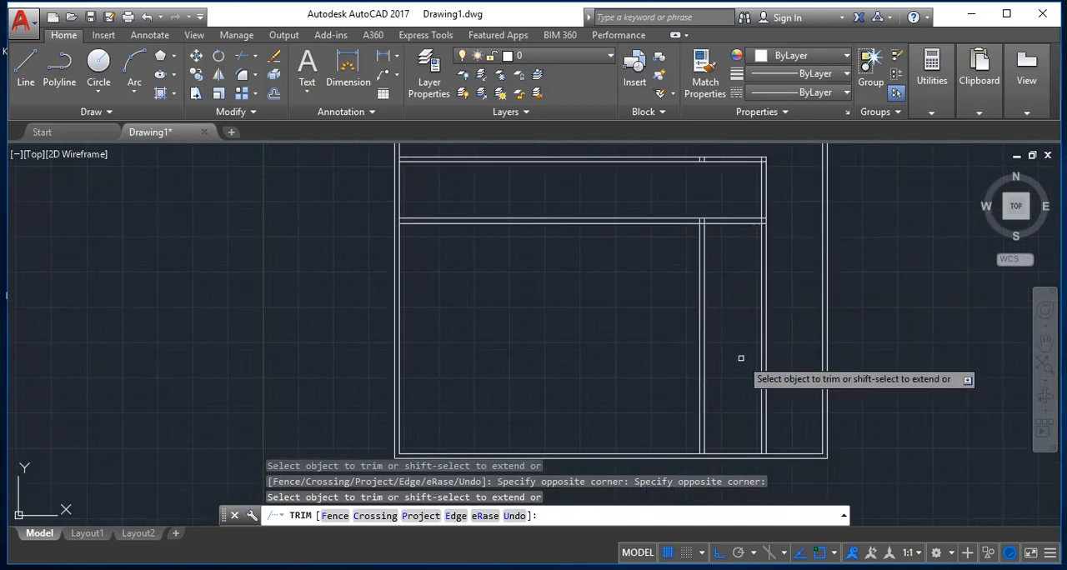
key("Escape")
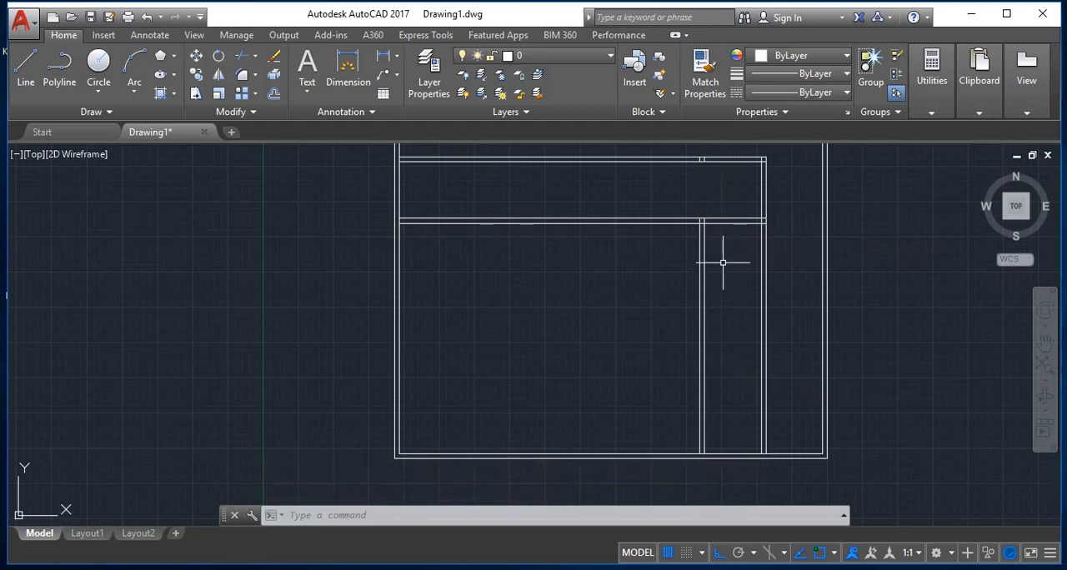
Step: Offset the lower line of the second inner horizontal double wall 2.5 units downward
key("Escape")
type("o")
key("Return")
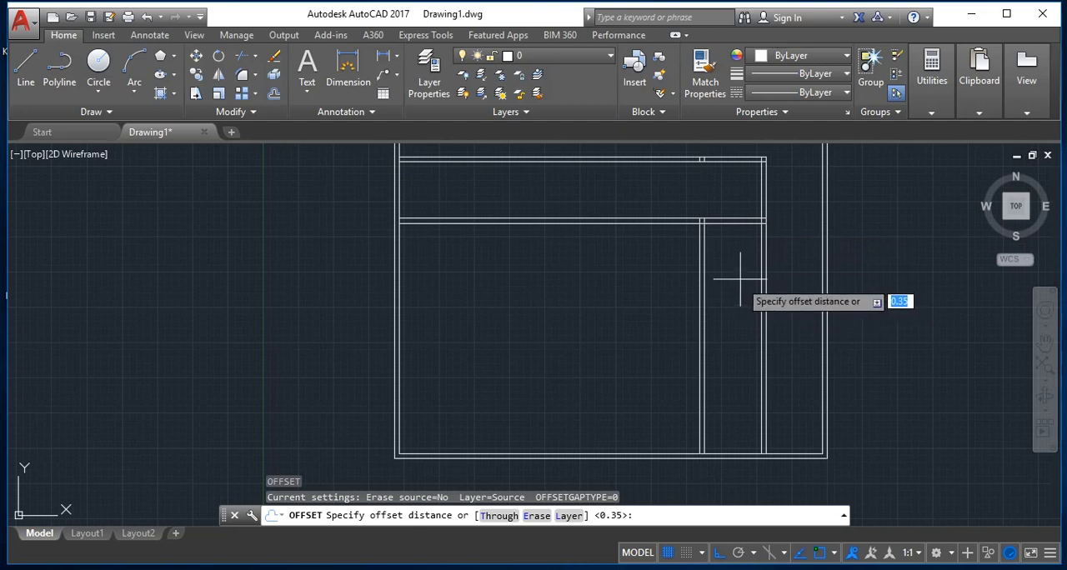
type("2.5")
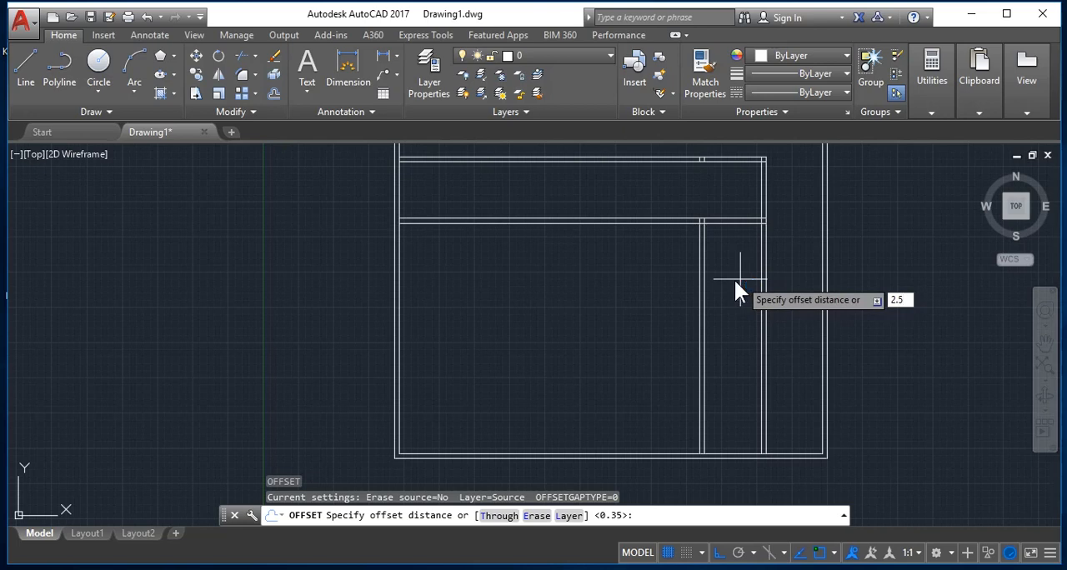
key("Return")
left_click(740, 222)
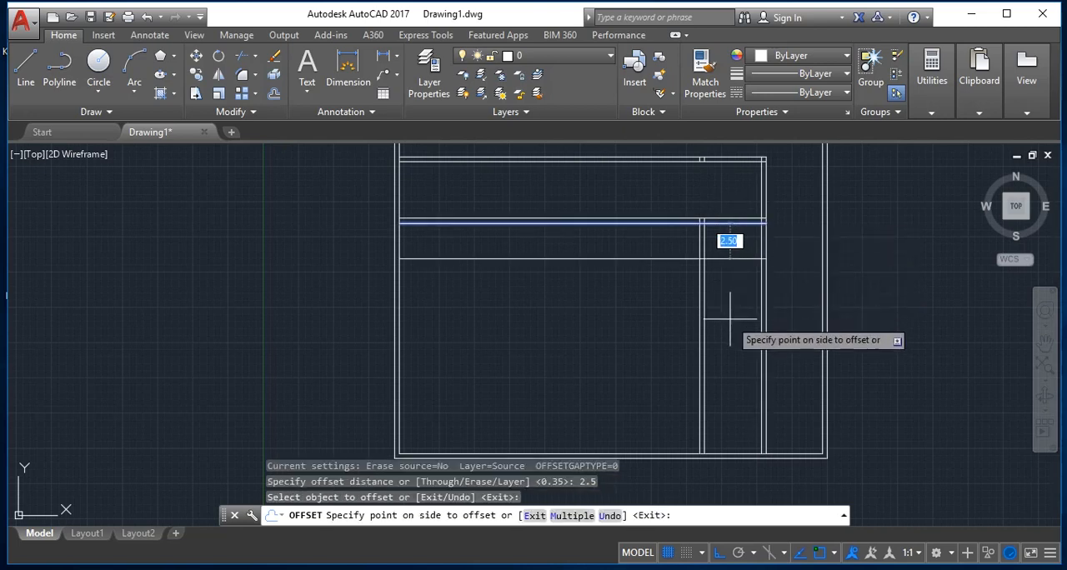
left_click(730, 321)
key("Return")
key("Return")
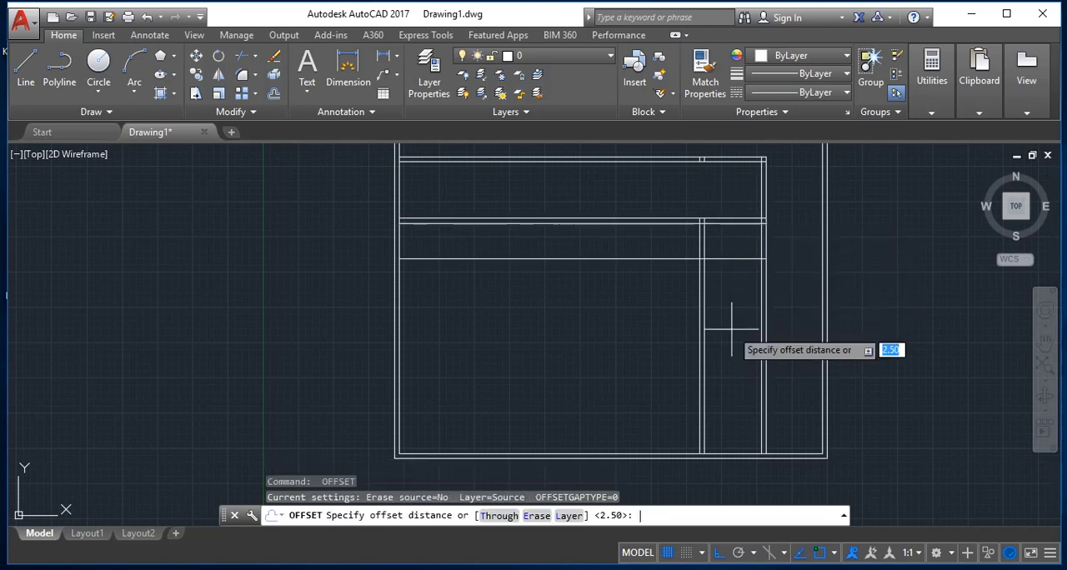
key("BackSpace")
type(".")
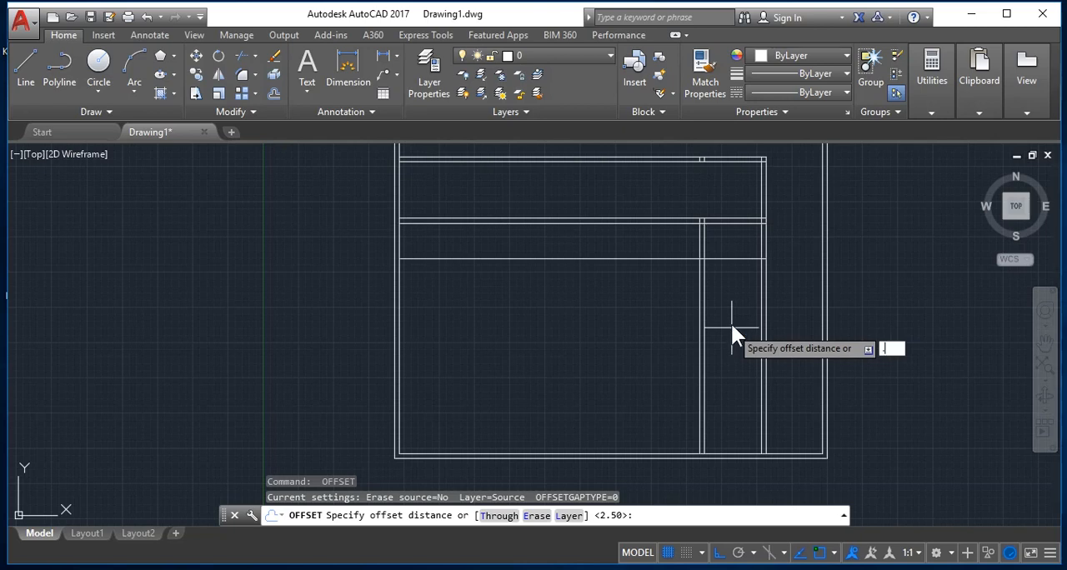
type("3")
key("BackSpace")
type("23")
key("Return")
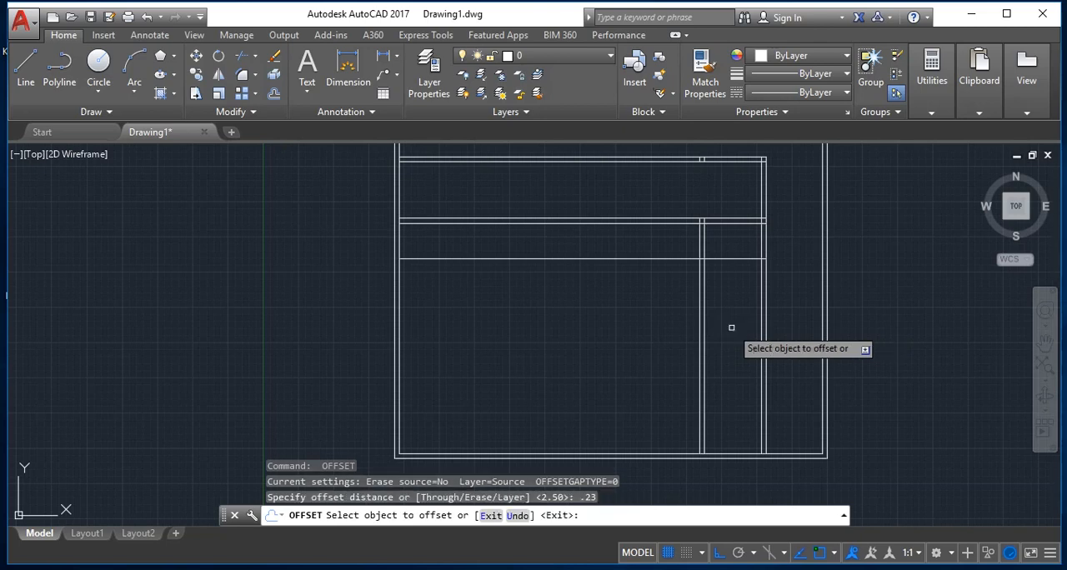
key("Return")
key("Return")
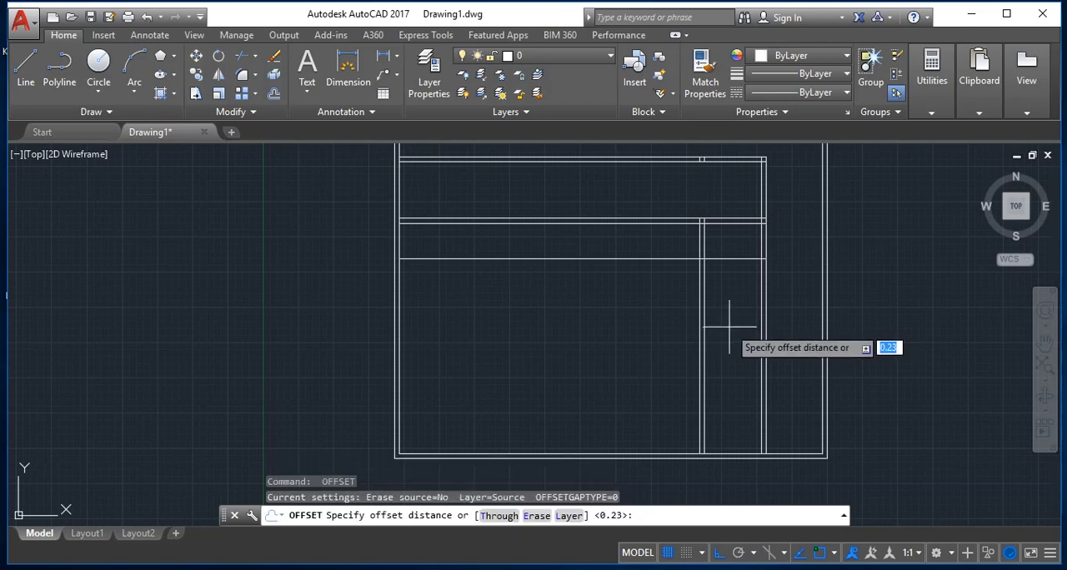
Step: Offset the new horizontal line 0.2 units downward to make a thin double wall
type(".2")
key("Return")
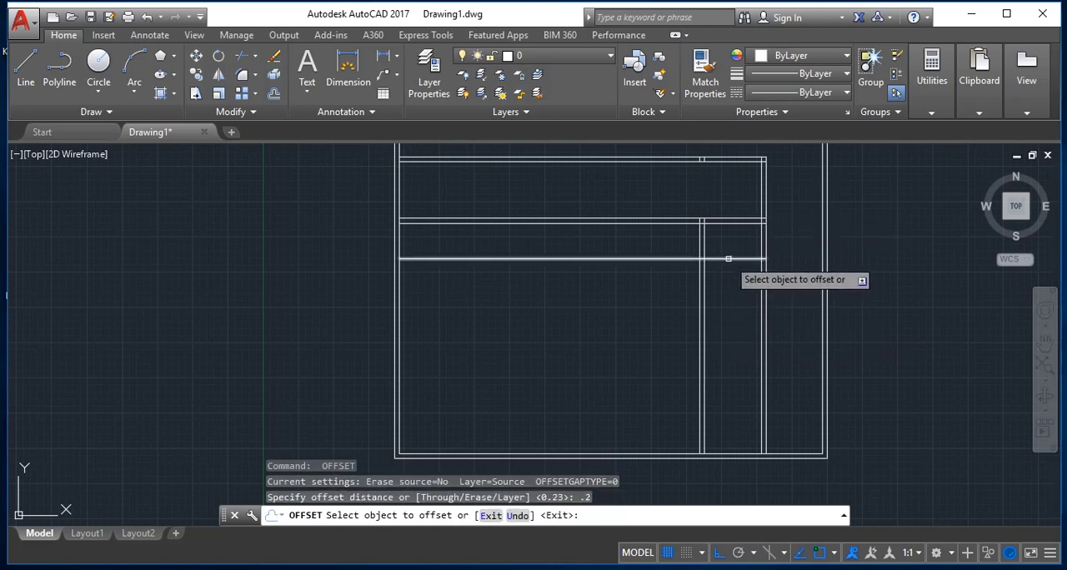
left_click(729, 259)
left_click(729, 333)
key("Return")
key("Return")
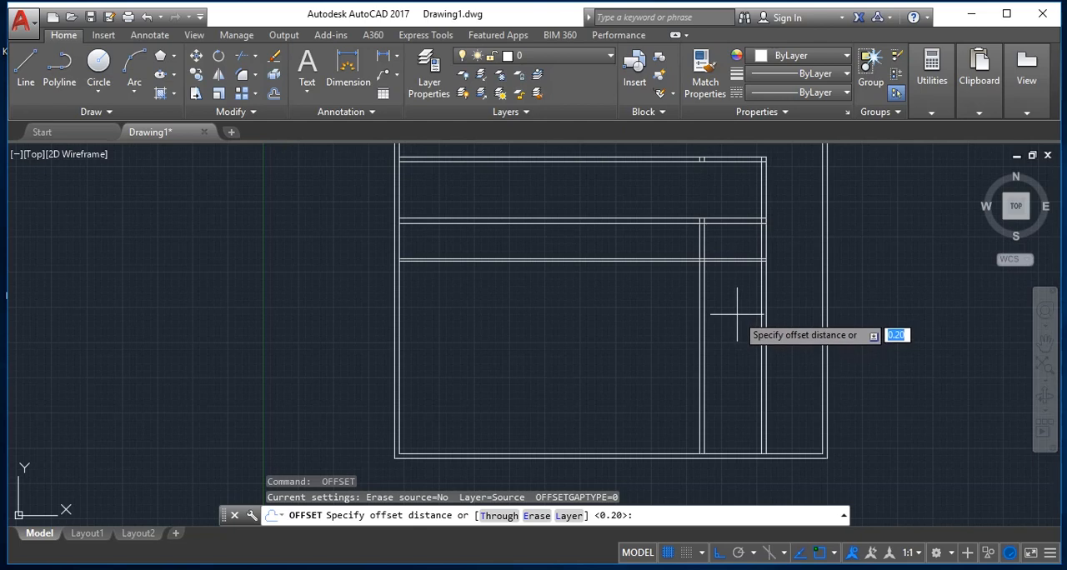
Step: Offset the lower line of the thin horizontal double wall 2.5 units downward
type("2.5")
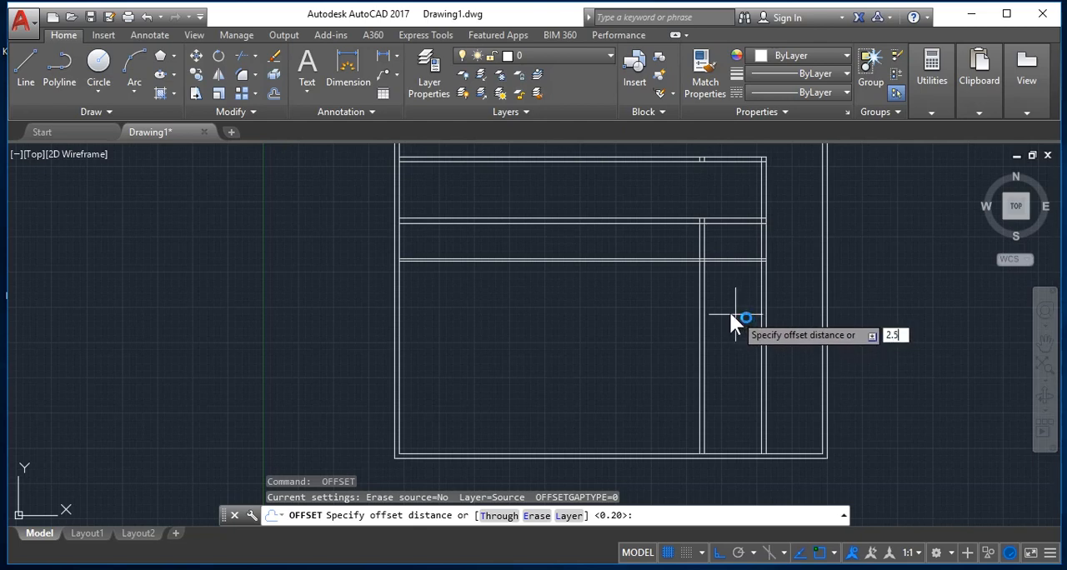
key("Return")
left_click(738, 260)
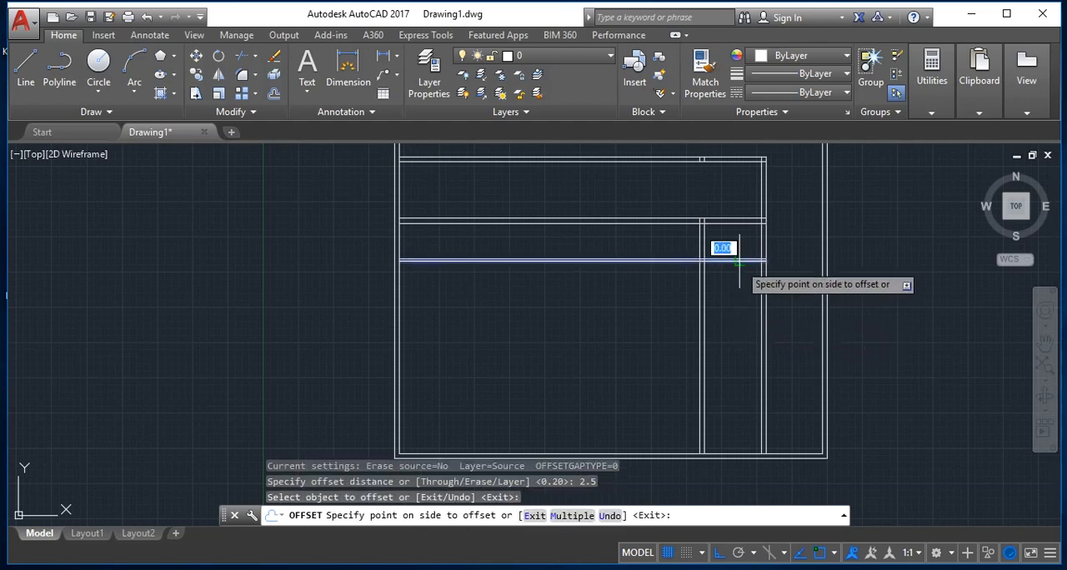
left_click(744, 314)
key("Return")
key("Return")
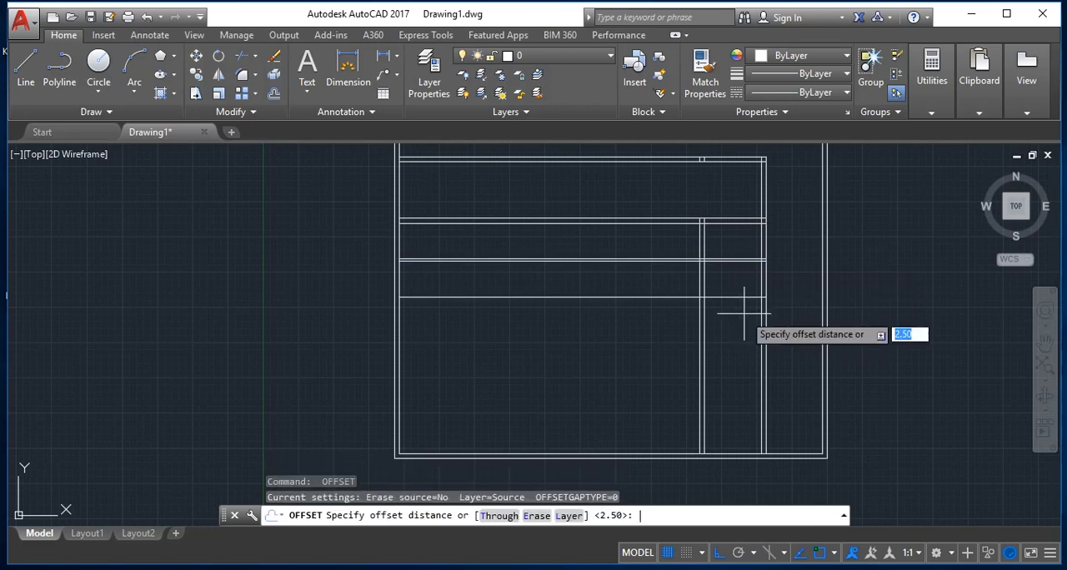
Step: Offset the lowest inner horizontal line 0.35 units downward to form another double wall
type(".")
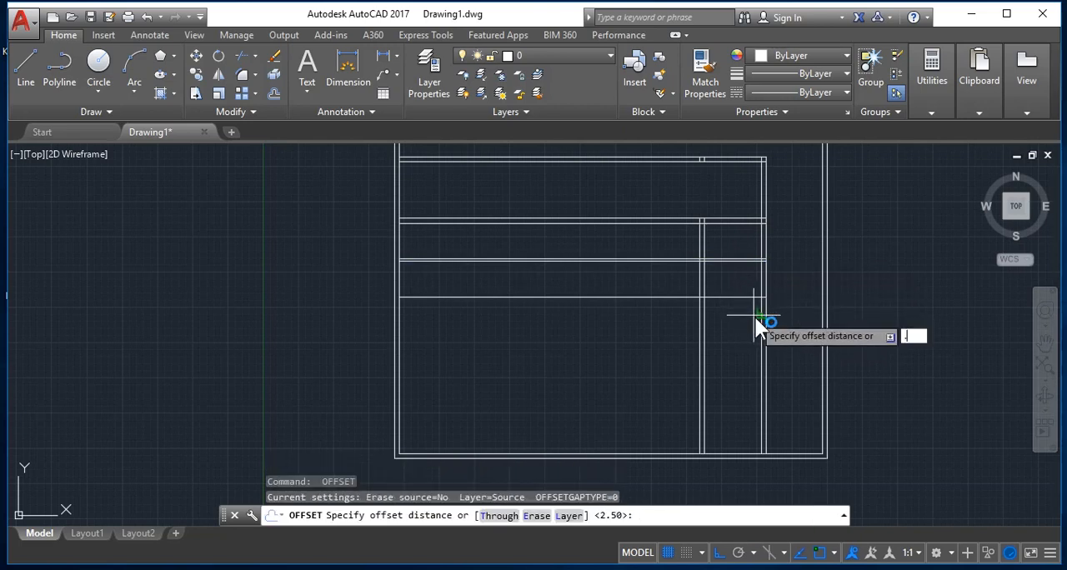
type("35")
key("Return")
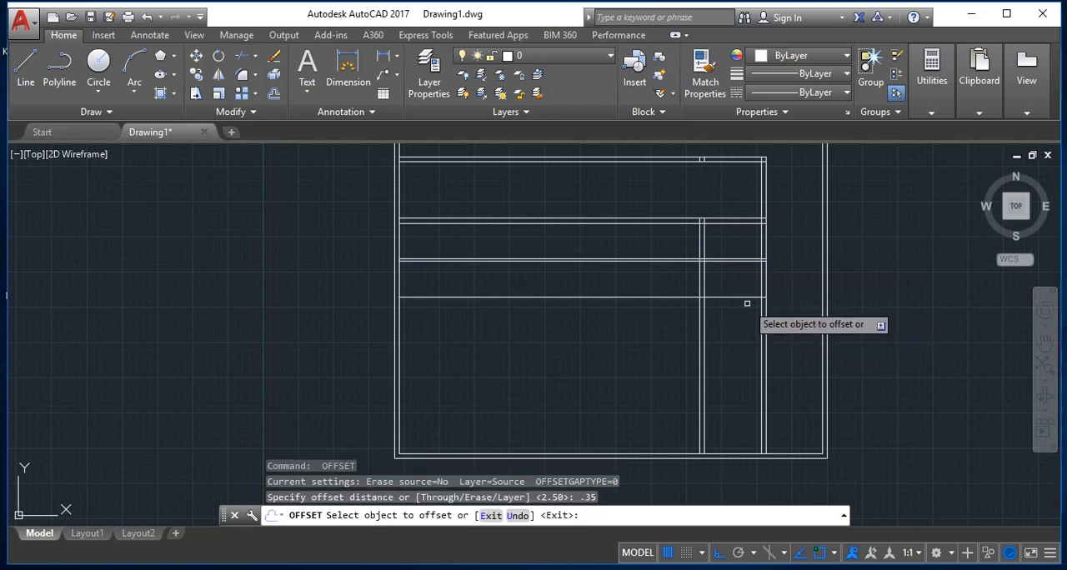
left_click(742, 299)
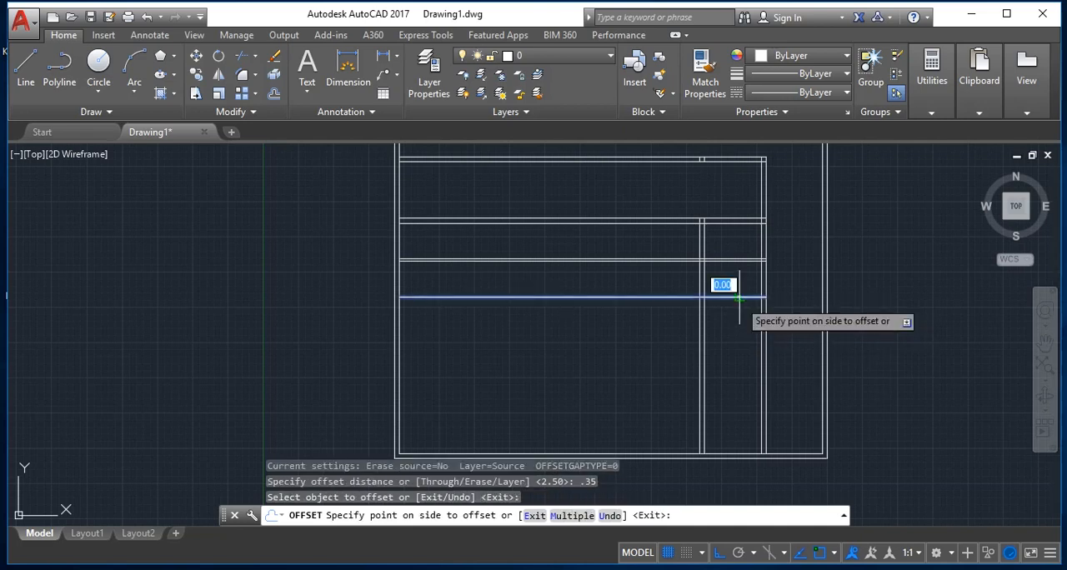
left_click(738, 382)
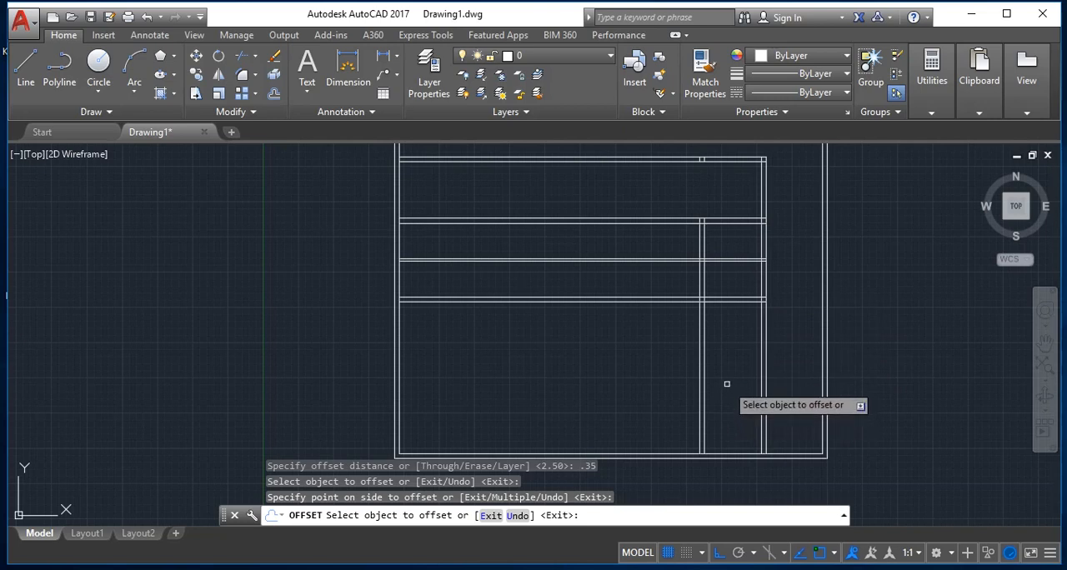
key("Return")
key("Return")
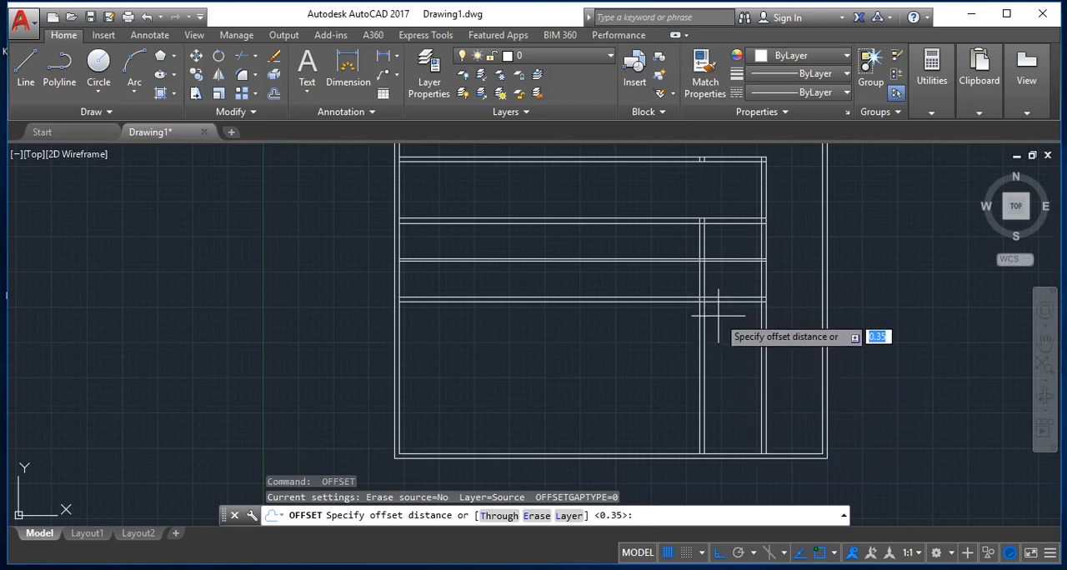
Step: Offset the lower line of the lowest inner horizontal double wall 8 units downward
type("1")
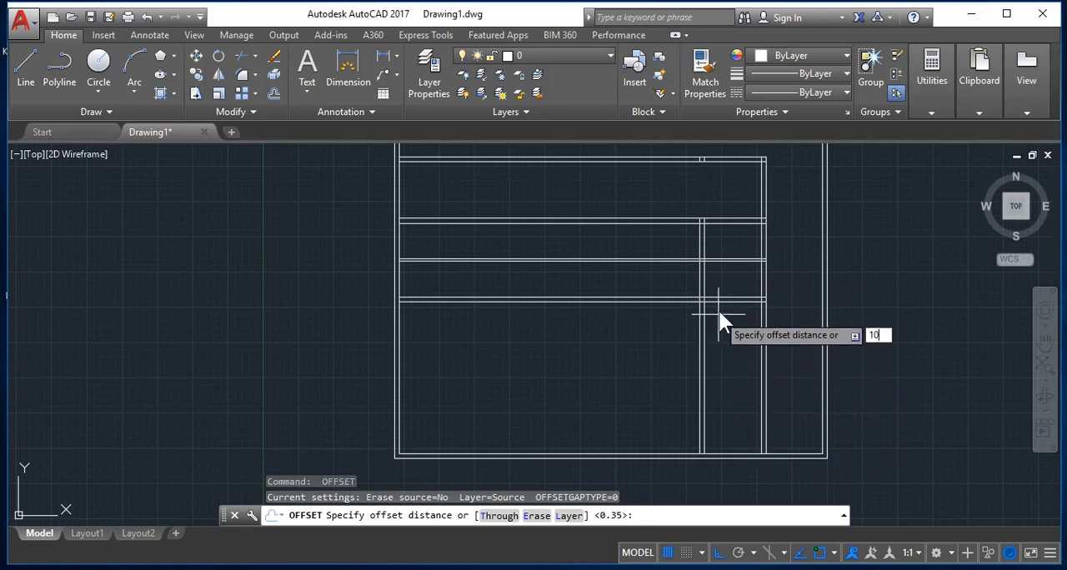
key("BackSpace")
type("8")
key("Return")
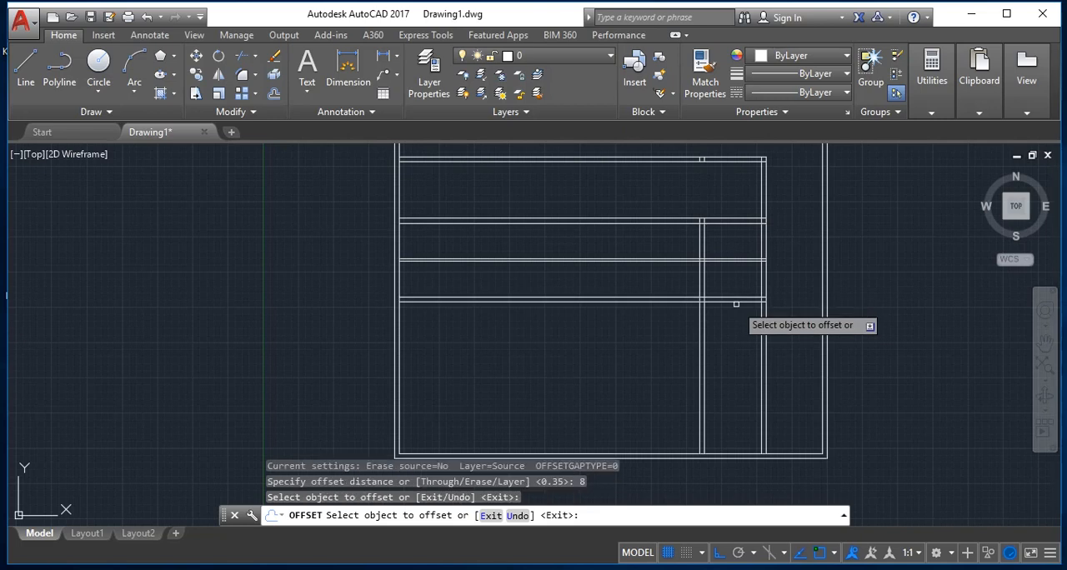
left_click(739, 297)
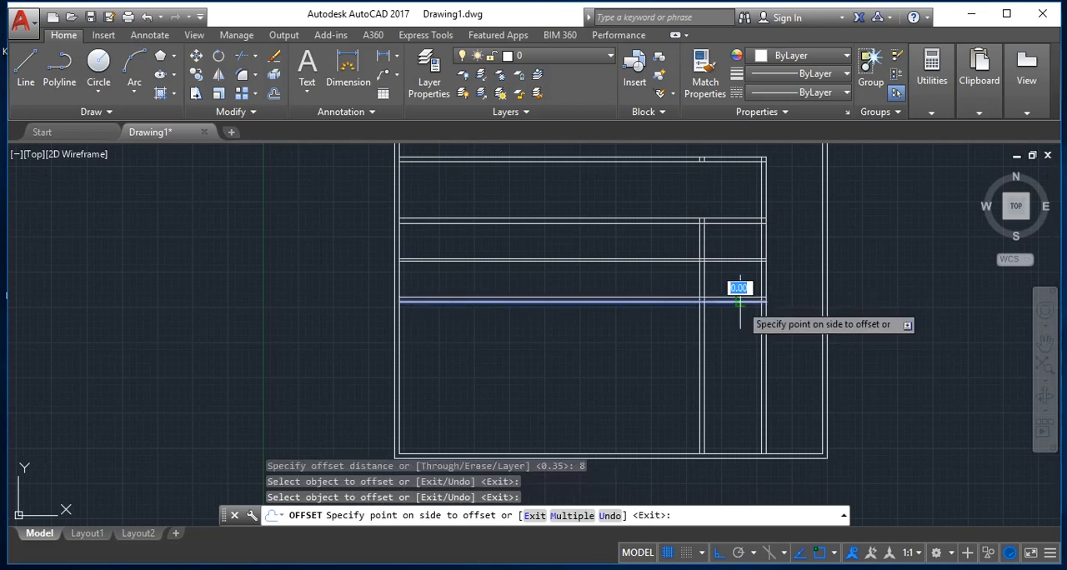
left_click(733, 356)
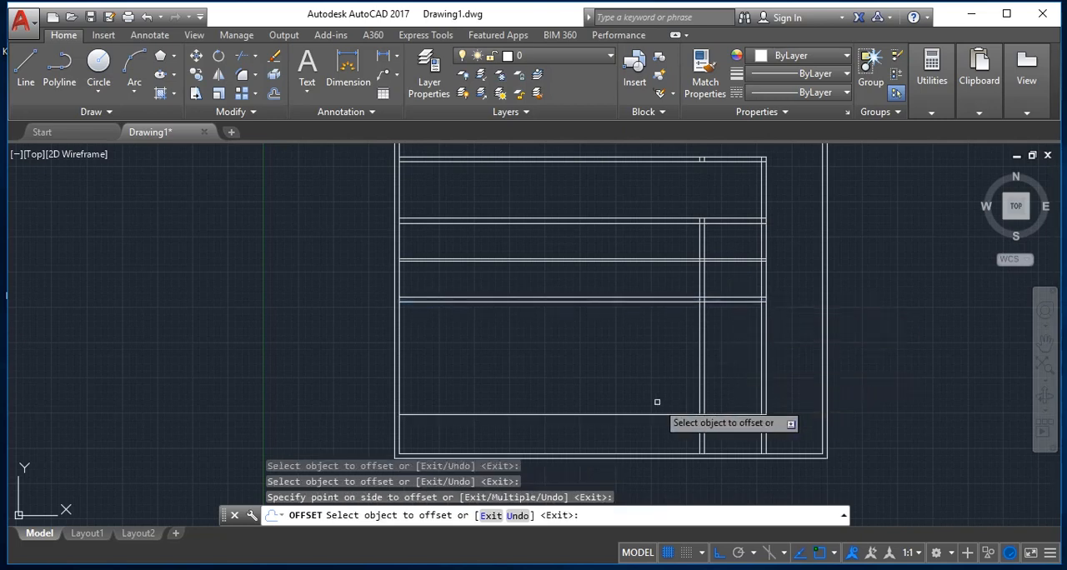
Step: Offset the left line of the rightmost inner vertical double wall 8 units to the left, and end the Offset command
left_click(761, 189)
left_click(561, 283)
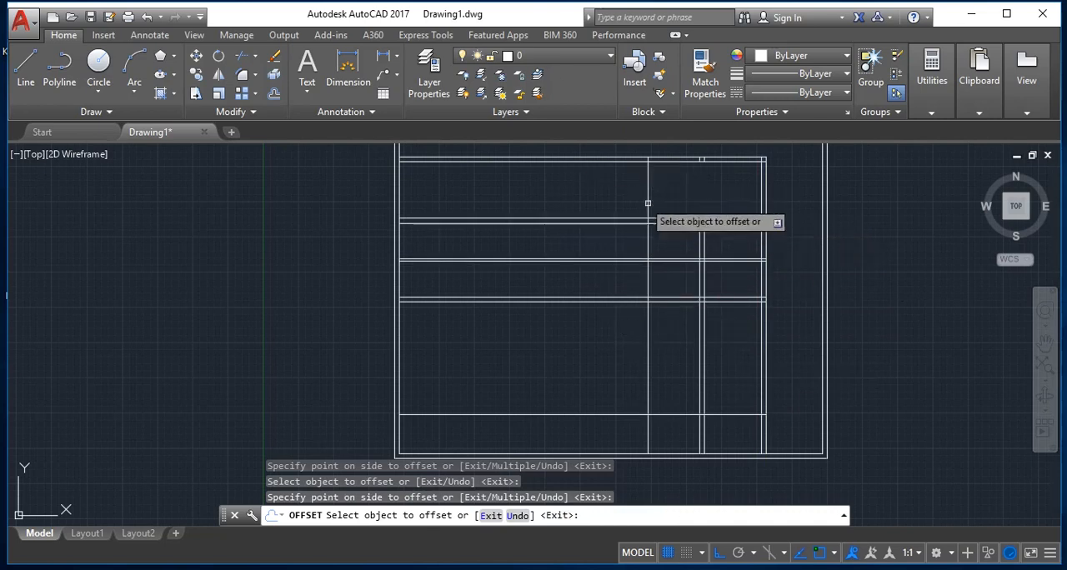
key("Escape")
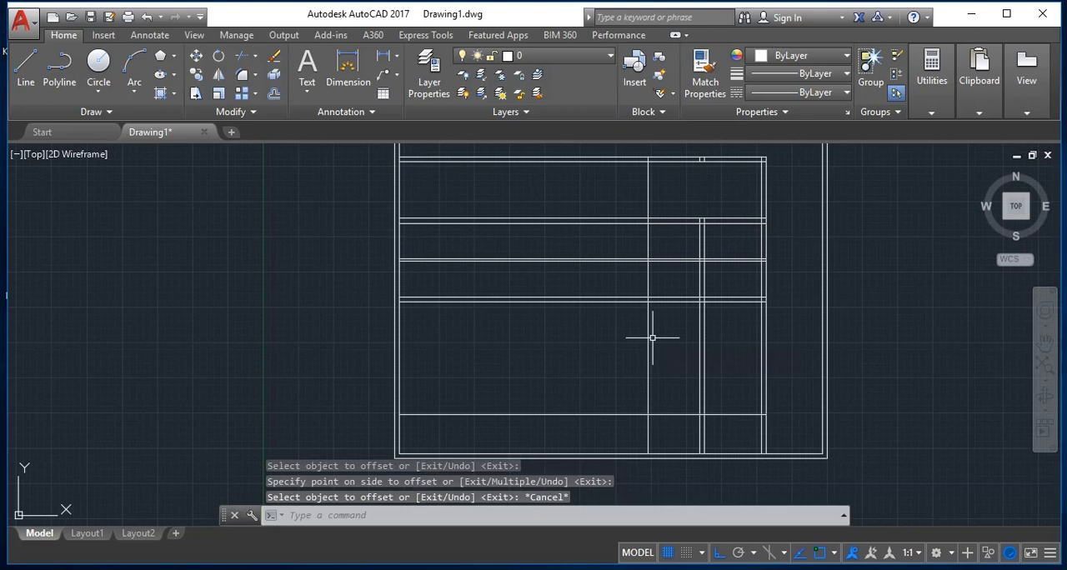
Step: Trim away the parts of the inner vertical lines that run below the lowest inner horizontal line
type("tr")
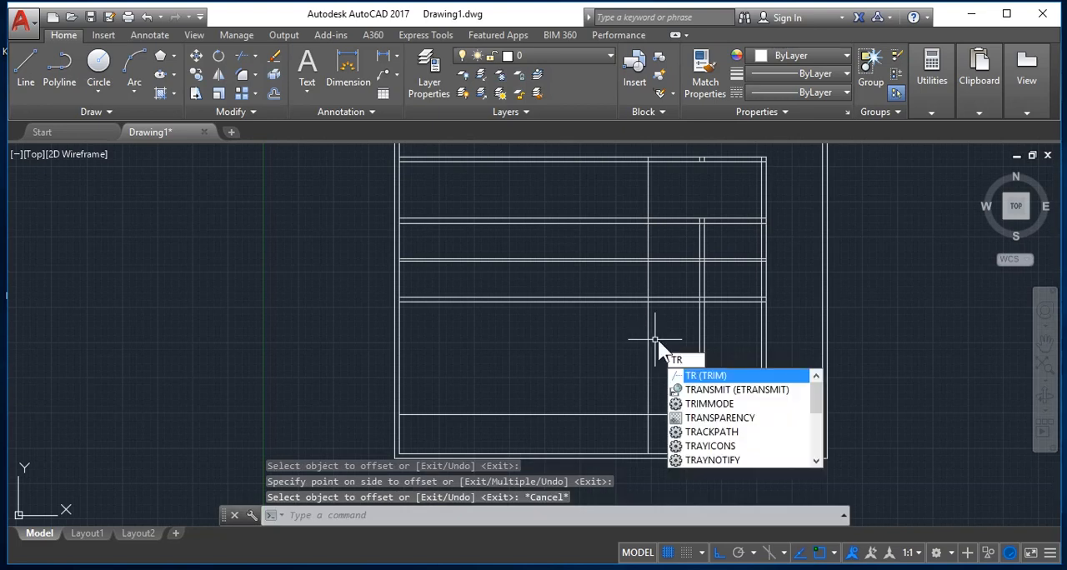
key("Return")
key("Return")
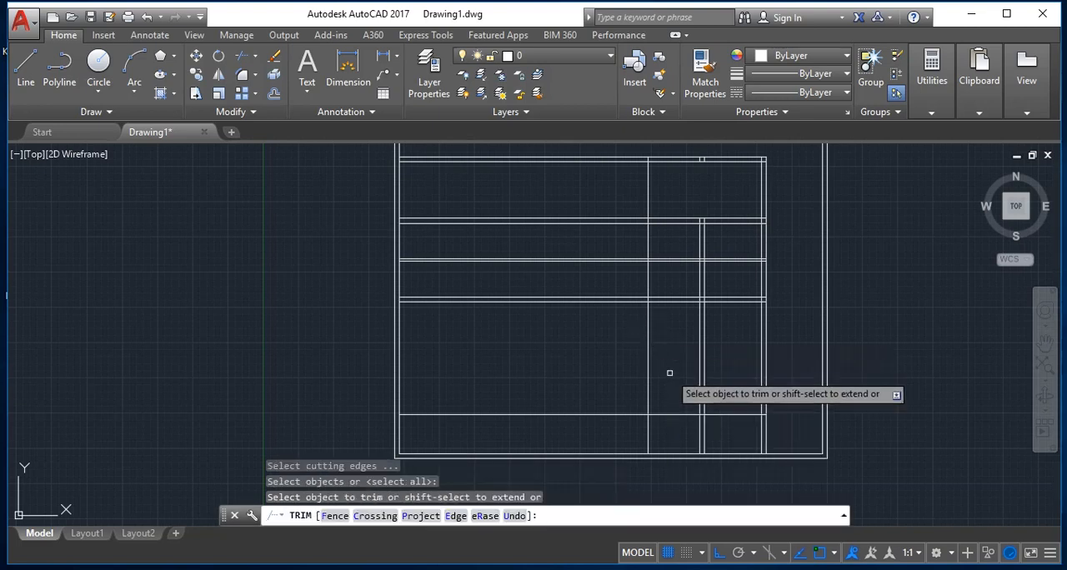
left_click(670, 435)
left_click(600, 423)
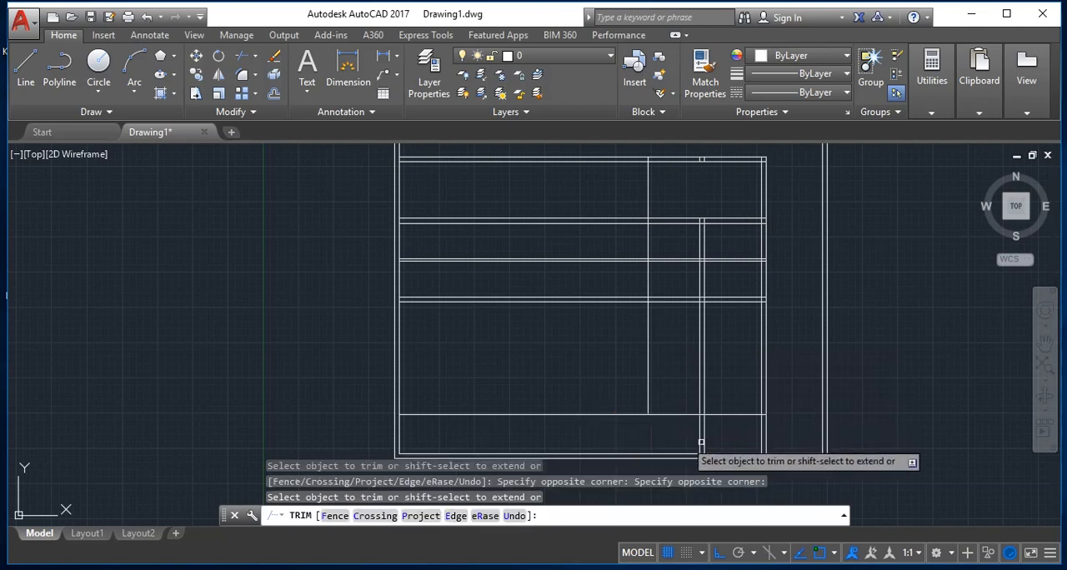
left_click(789, 442)
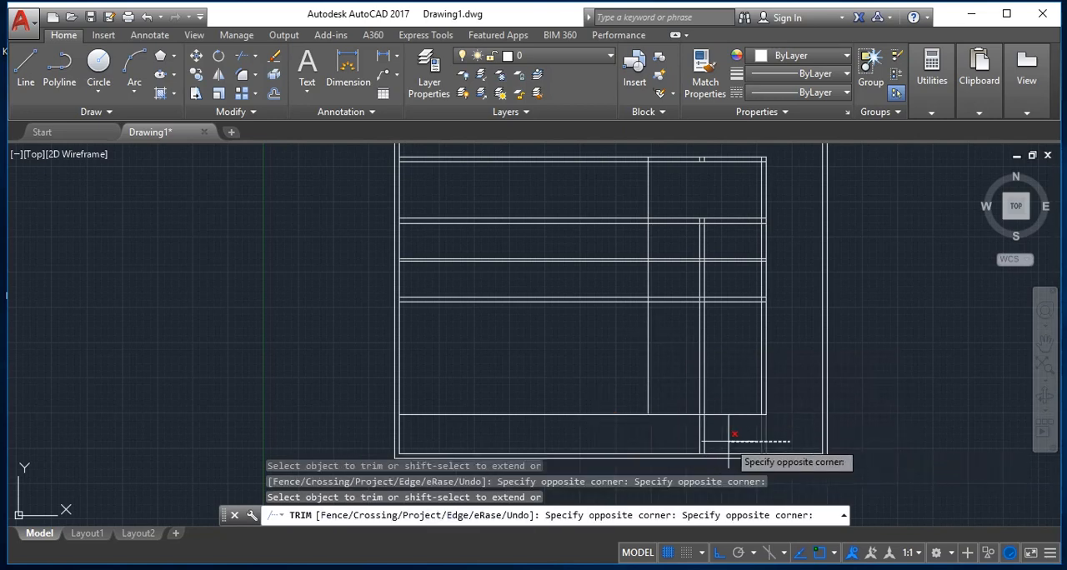
left_click(666, 429)
Step: Trim the horizontal lines between the single vertical line and the adjacent double wall, and the vertical line's segment just below the second double wall
left_click(689, 437)
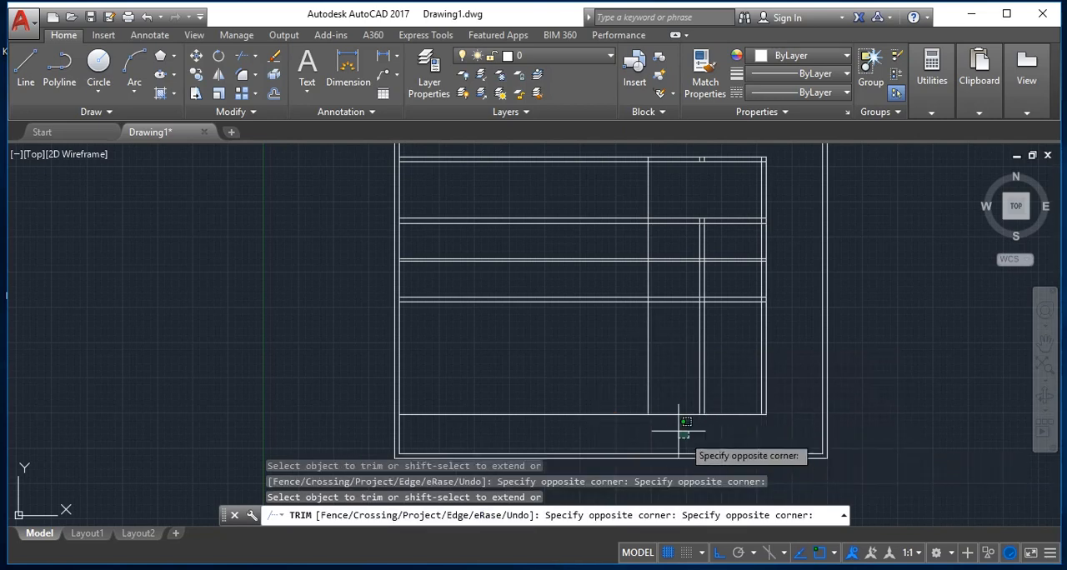
left_click(661, 257)
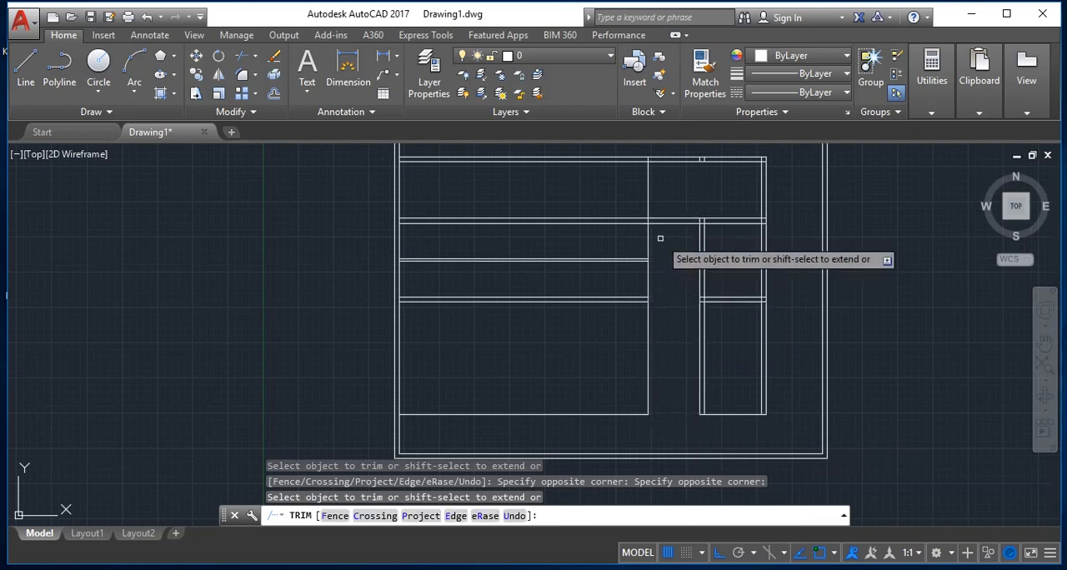
left_click(662, 238)
left_click(577, 243)
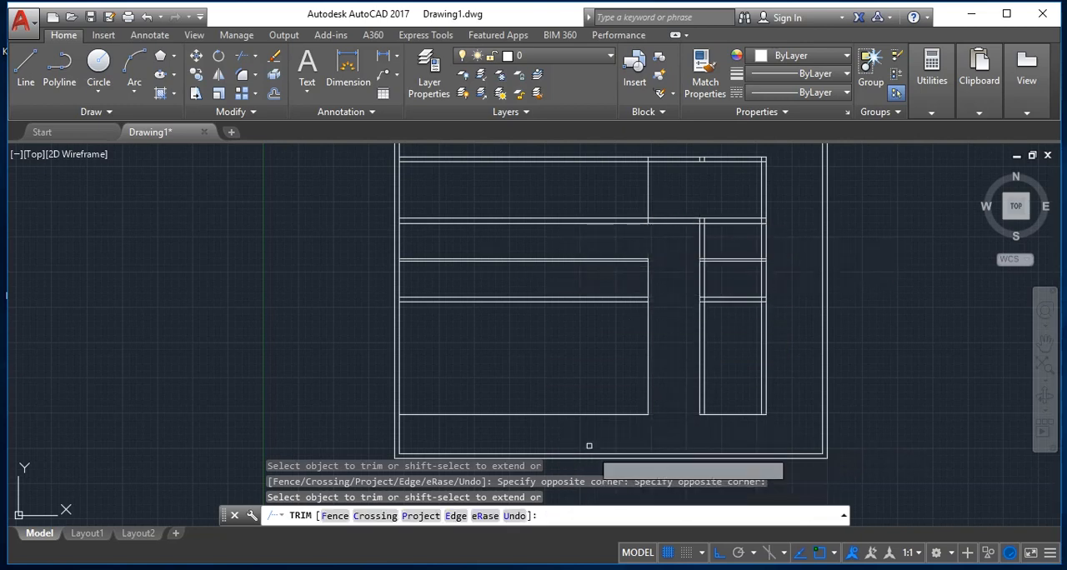
key("Escape")
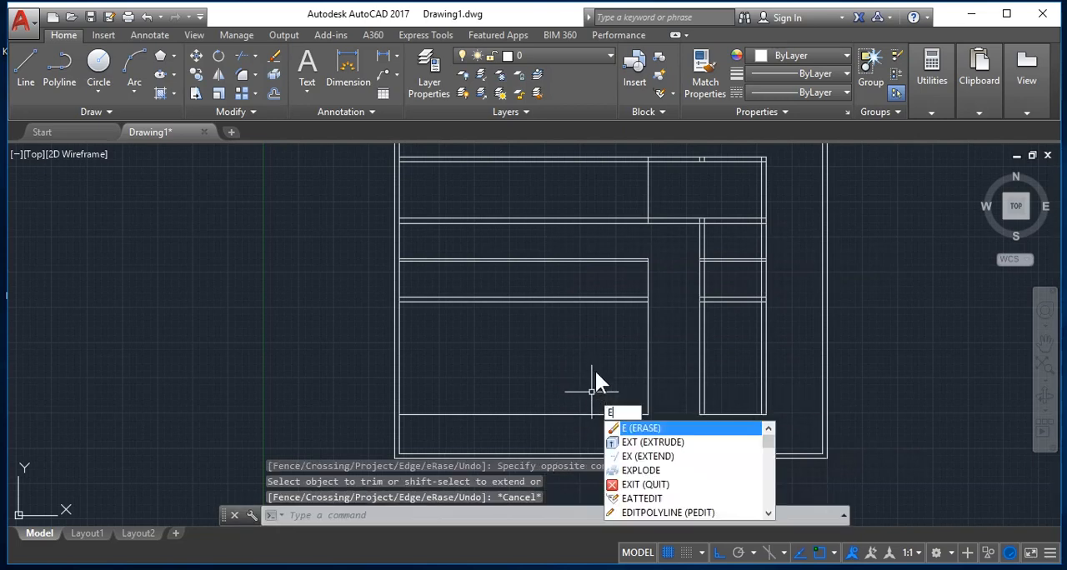
Step: Erase the leftover horizontal and vertical lines in the lower-left area of the plan
key("Return")
left_click(659, 428)
left_click(445, 249)
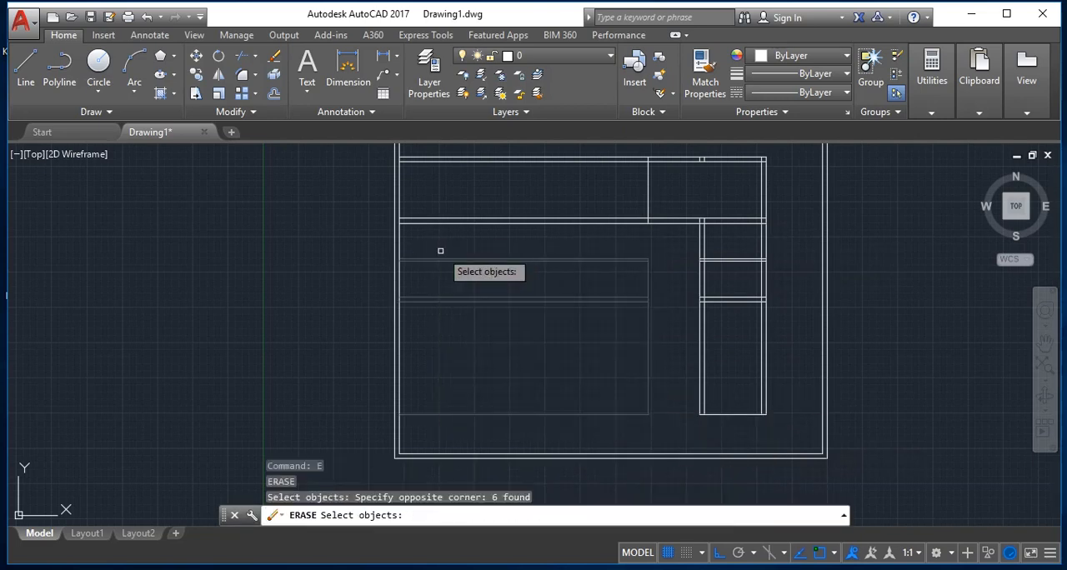
key("Return")
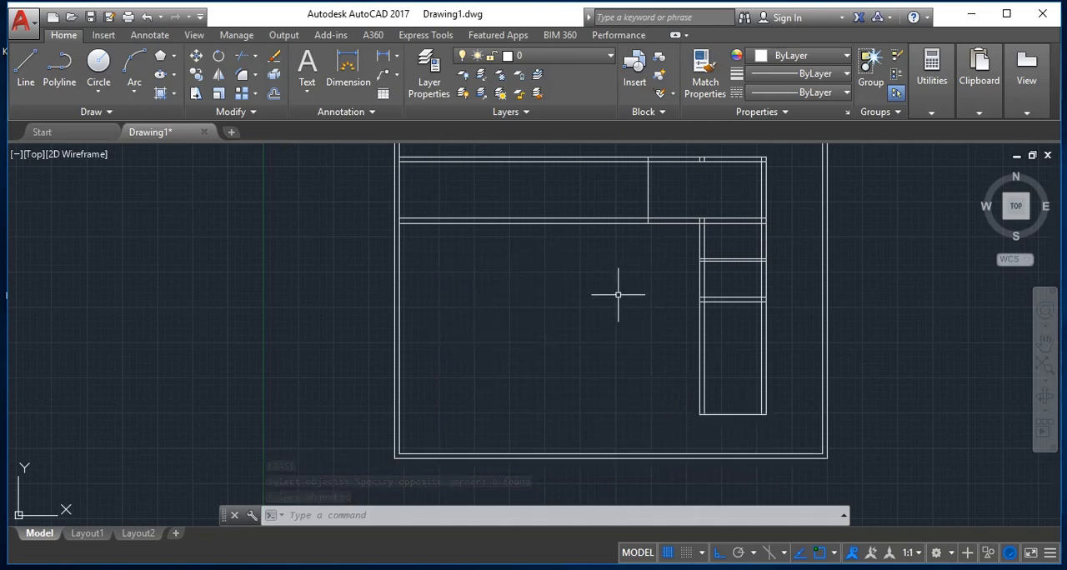
key("Escape")
Step: Offset the short single vertical line between the two upper horizontal double walls 0.35 units to the left
type("o")
key("Return")
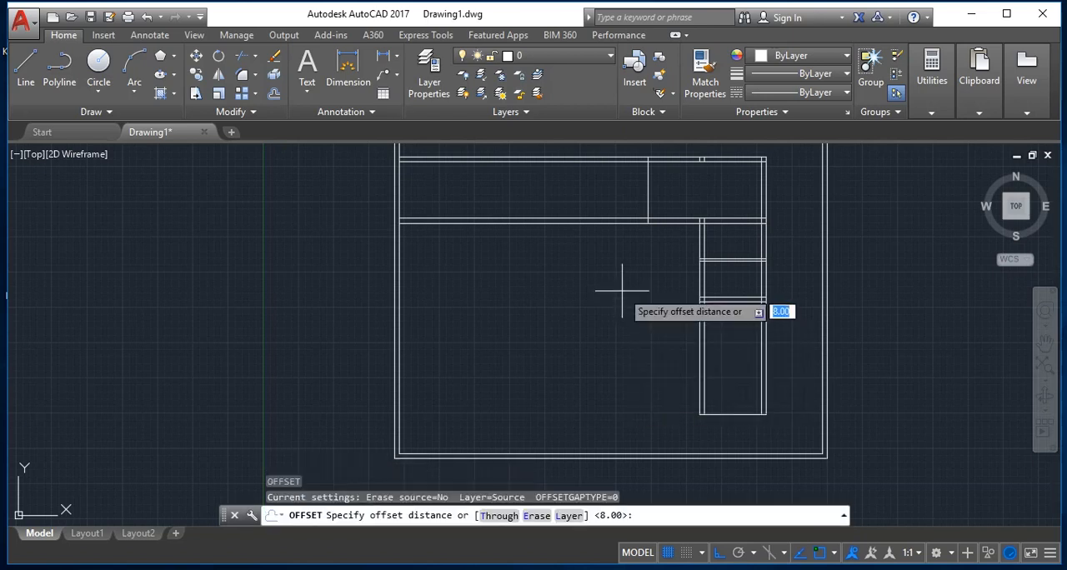
type(".35")
key("Return")
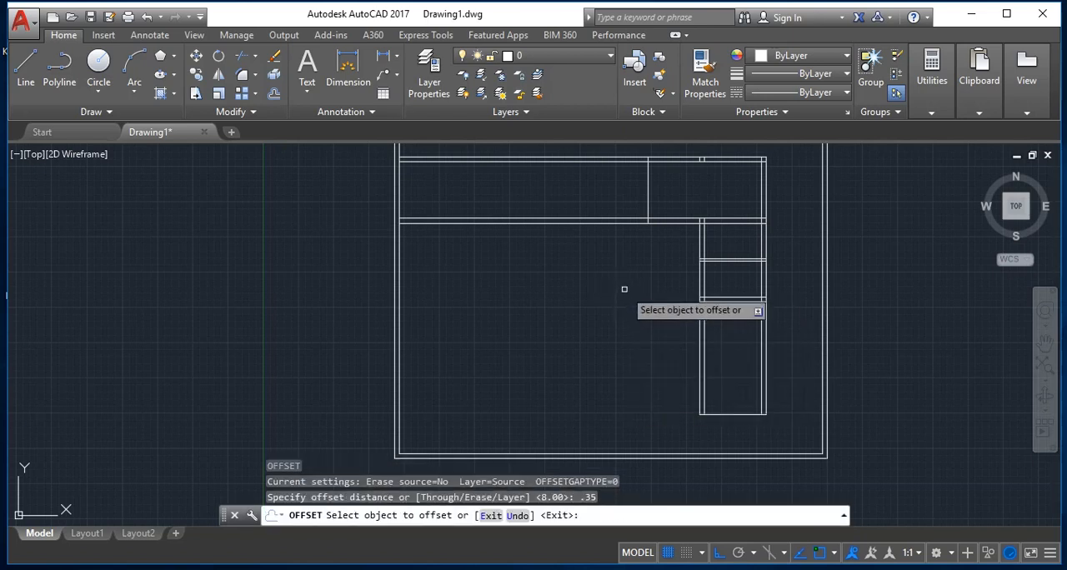
left_click(648, 192)
left_click(564, 203)
key("Return")
key("Return")
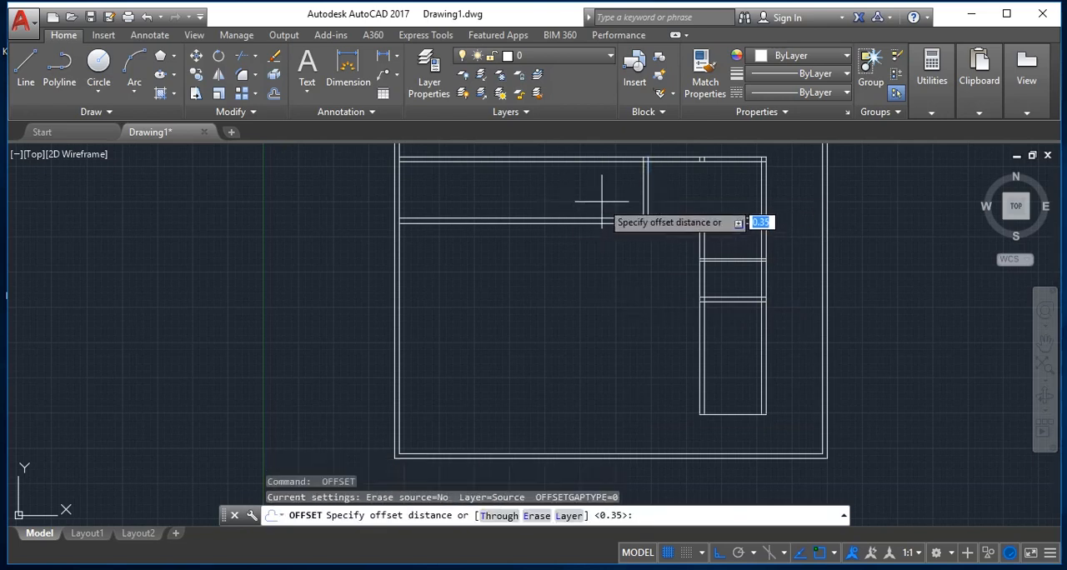
Step: Offset the left line of the new short vertical double wall 2.5 units to the left
type(".2")
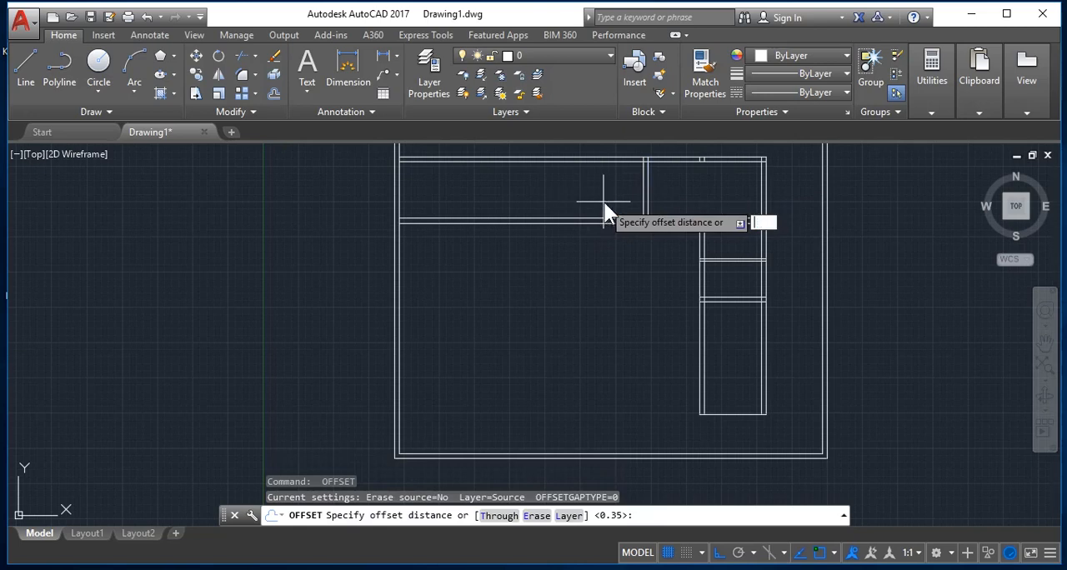
type("5")
key("Return")
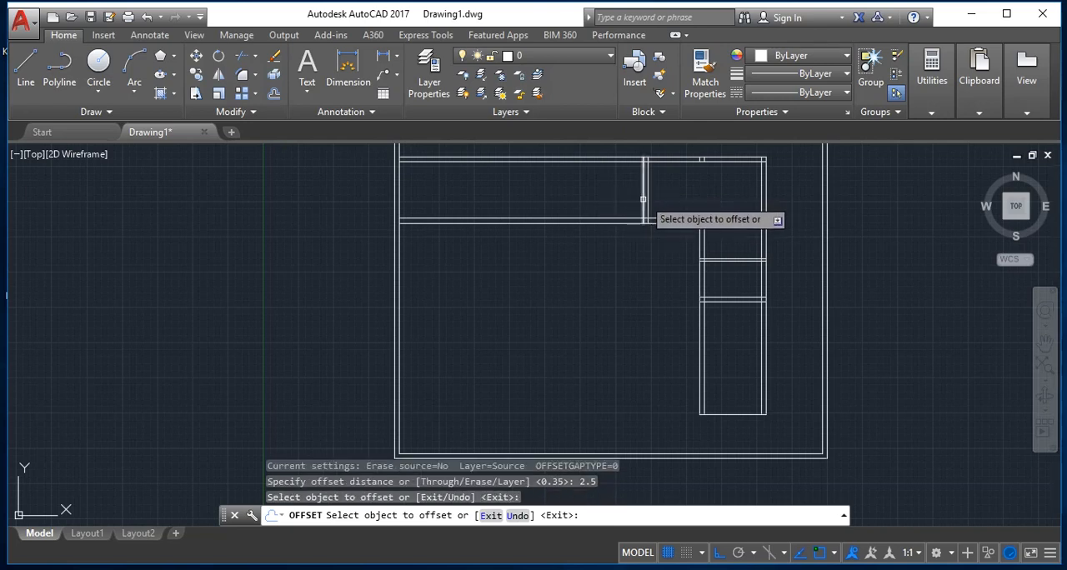
left_click(642, 199)
left_click(613, 204)
key("Return")
key("Return")
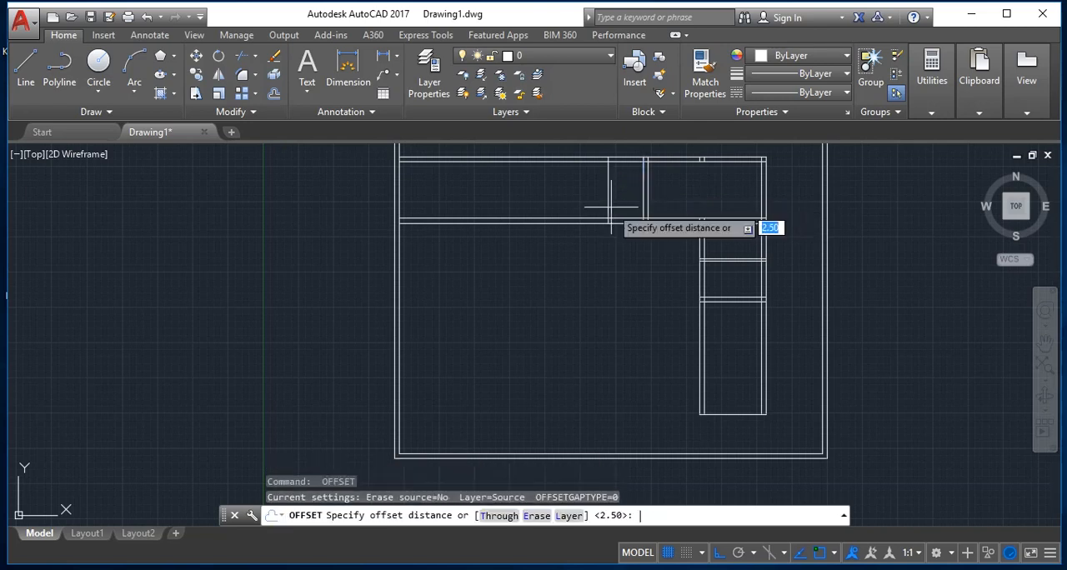
Step: Offset the leftmost short vertical line 0.35 units to the left to form a second short double wall
type(".35")
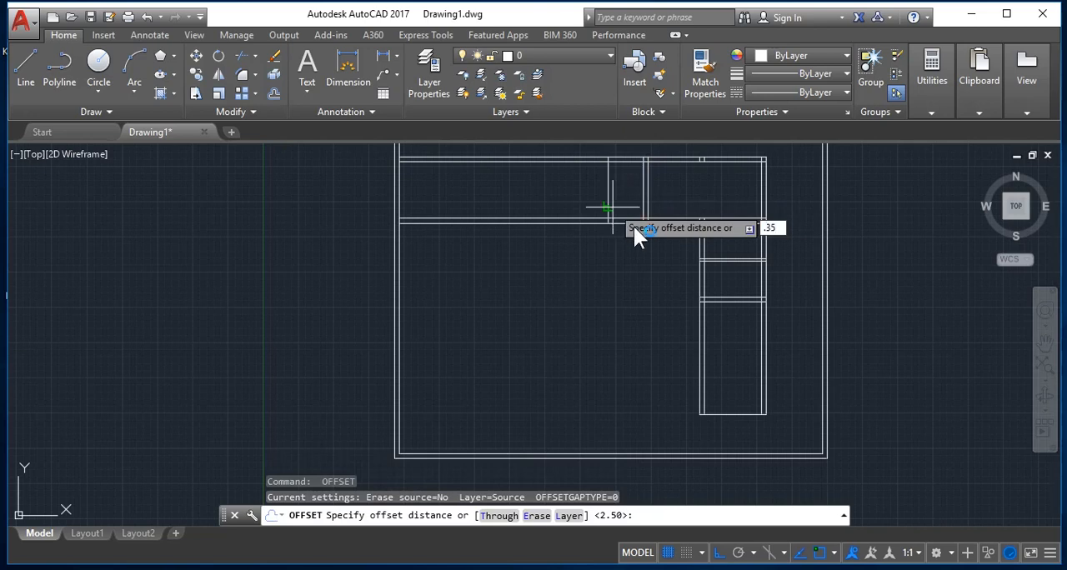
key("Return")
key("Return")
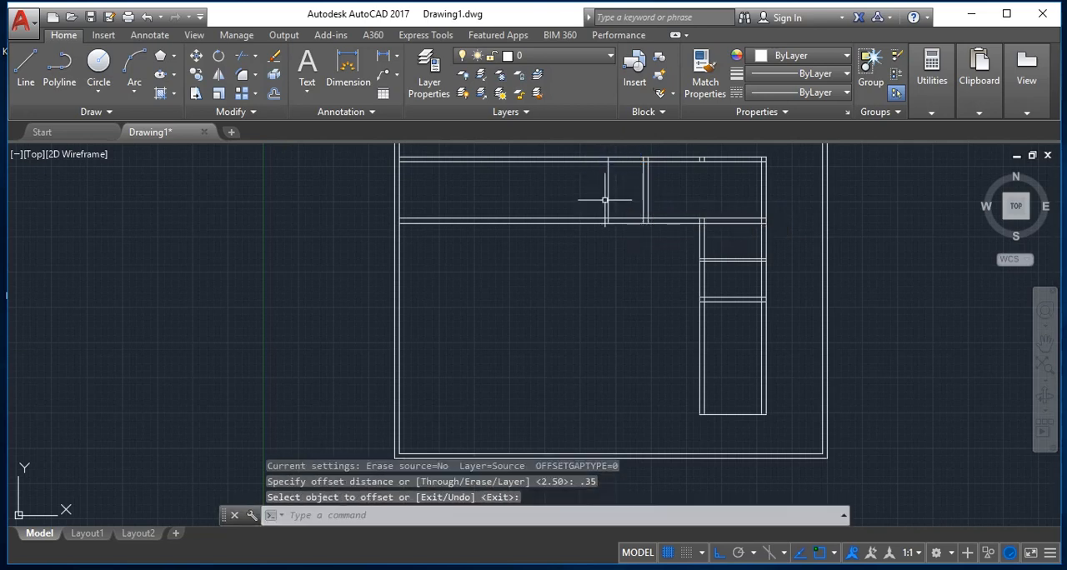
key("Return")
key("Return")
left_click(609, 200)
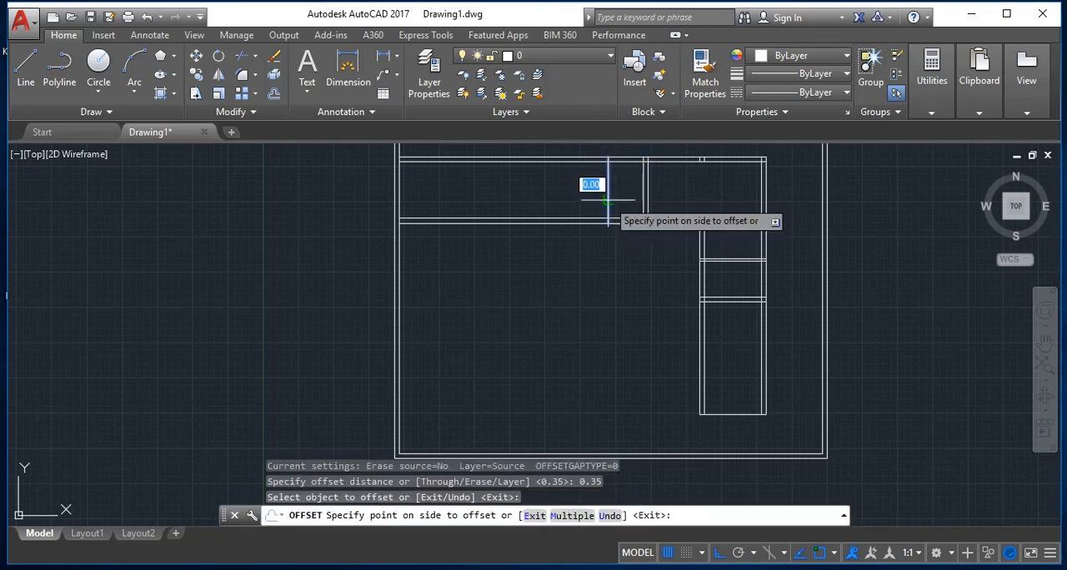
left_click(592, 182)
key("Return")
key("Return")
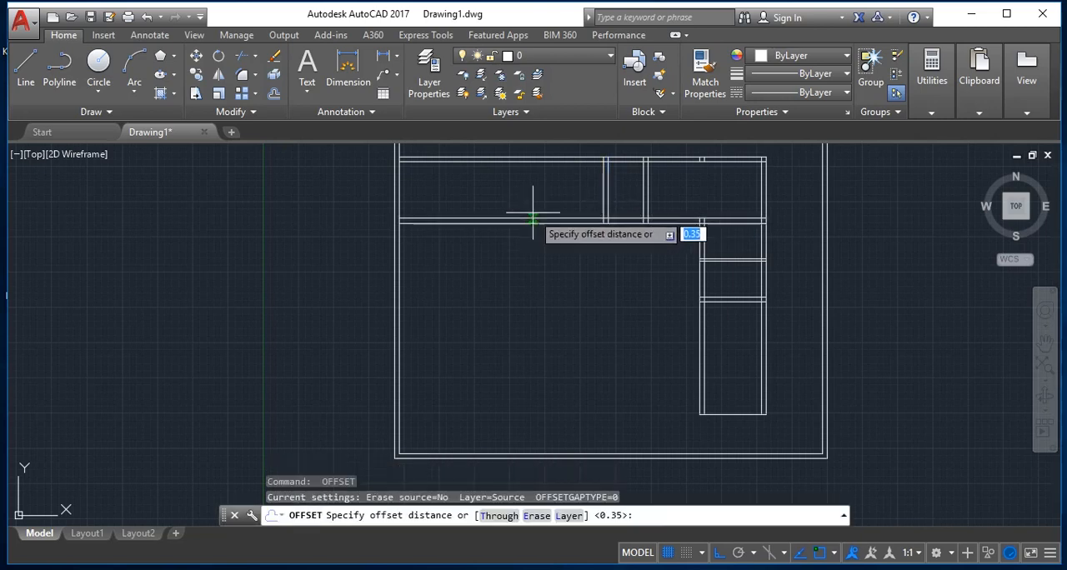
Step: Offset the left line of the leftmost short vertical double wall 6 units to the left
key("Return")
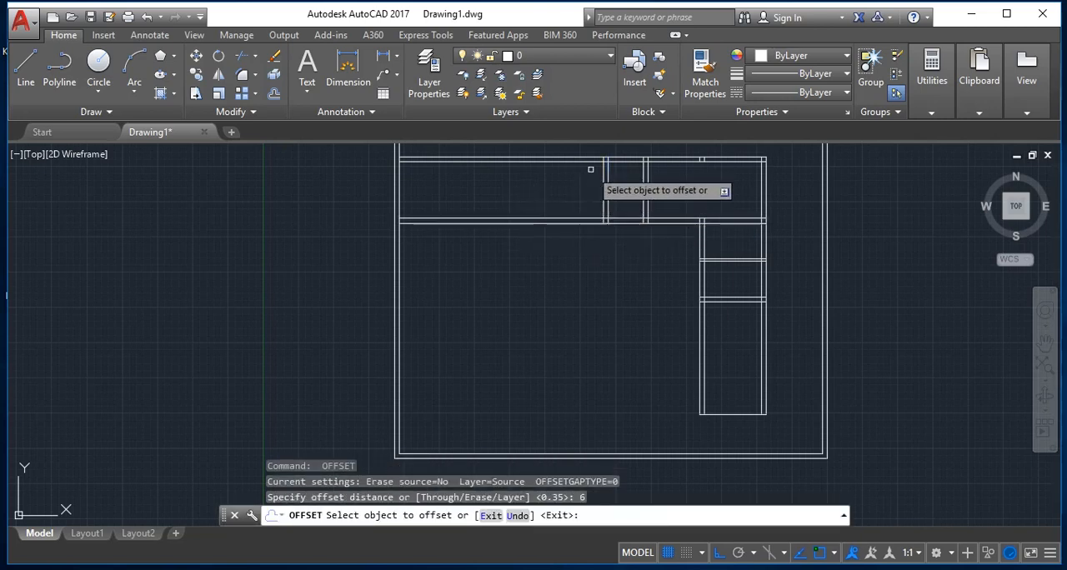
left_click(603, 177)
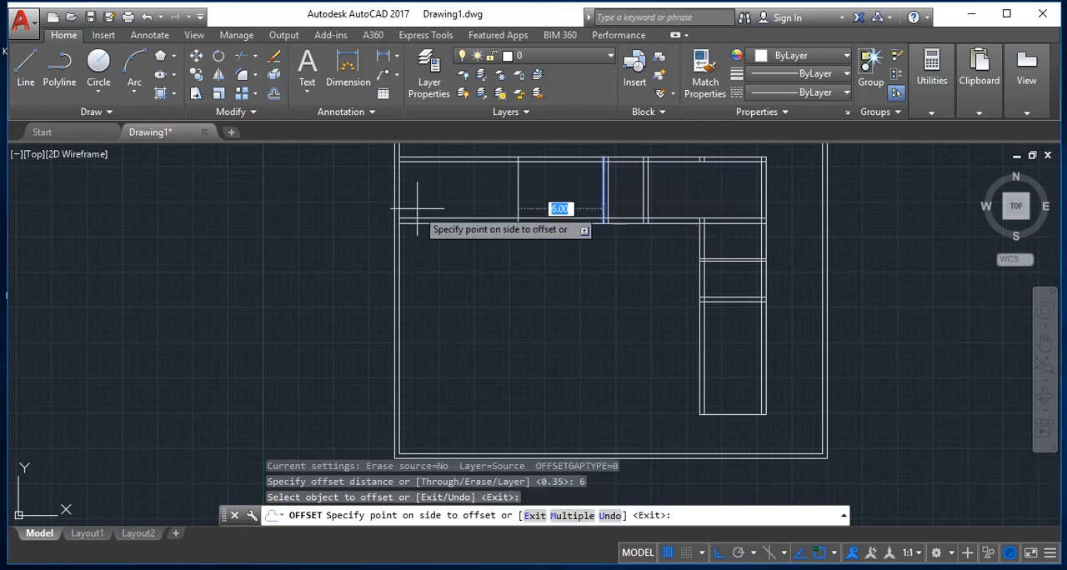
left_click(421, 207)
key("Return")
key("Return")
Step: Offset the leftmost short vertical line 0.35 units to the left and the bottom line of the right-hand rooms 0.35 units downward
type(".")
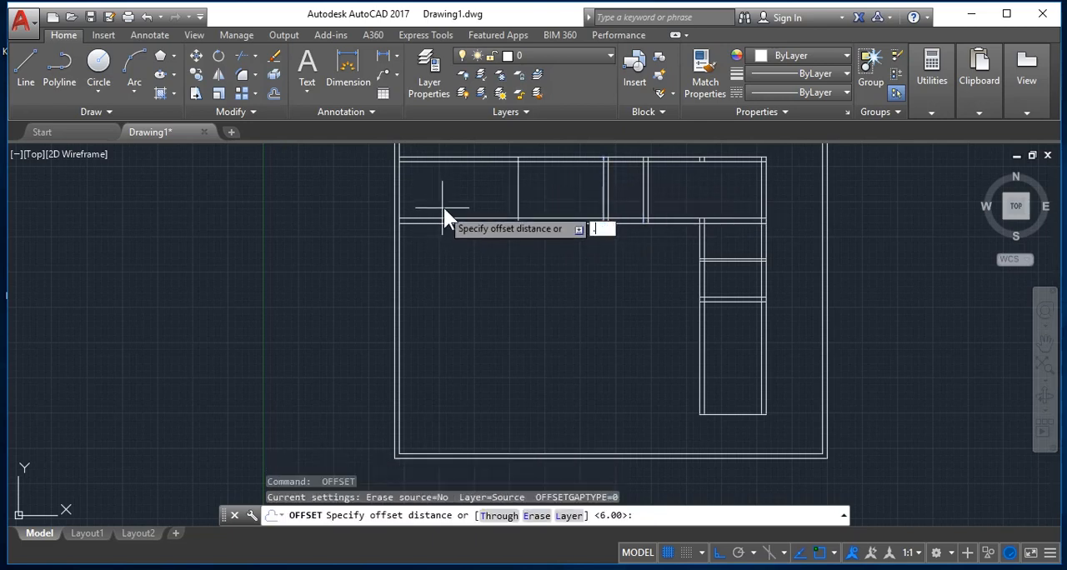
type("35")
key("Return")
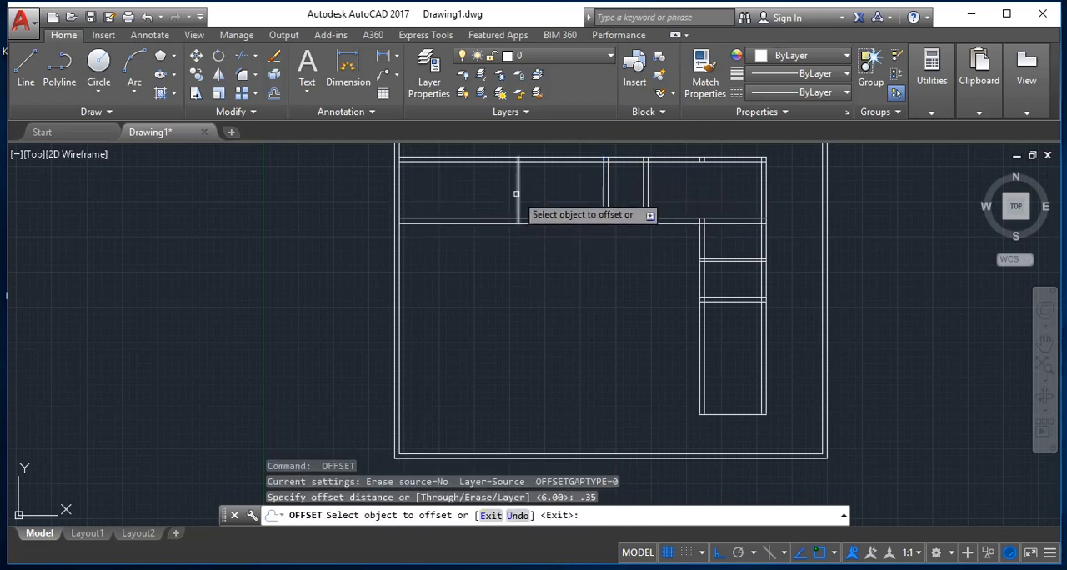
left_click(516, 194)
left_click(448, 205)
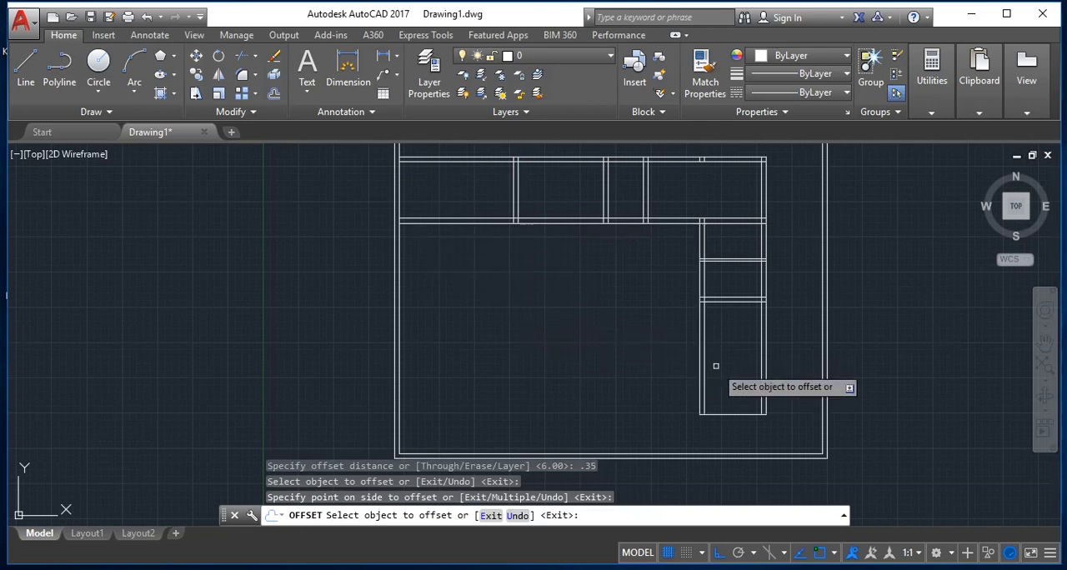
left_click(729, 414)
left_click(713, 442)
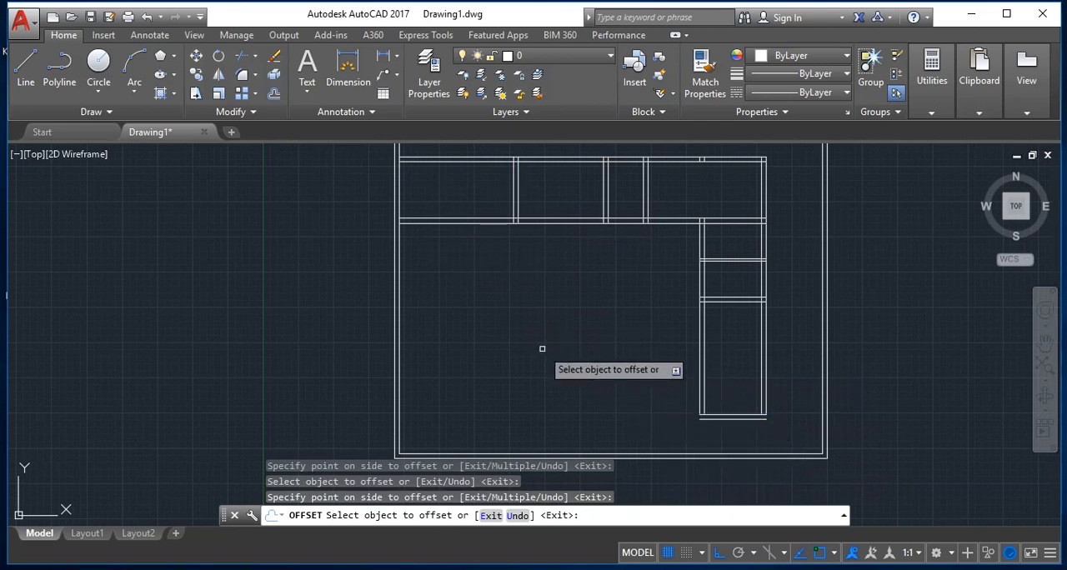
key("Escape")
Step: Trim the two upper horizontal double walls where they run left past the leftmost short vertical double wall
type("tr")
key("Return")
key("Return")
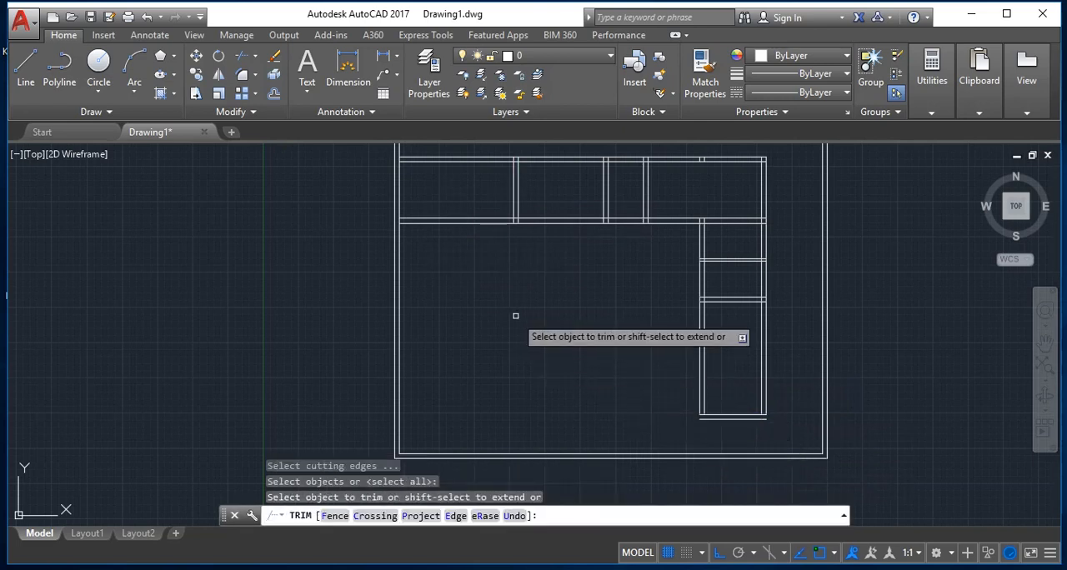
left_click(467, 242)
left_click(465, 146)
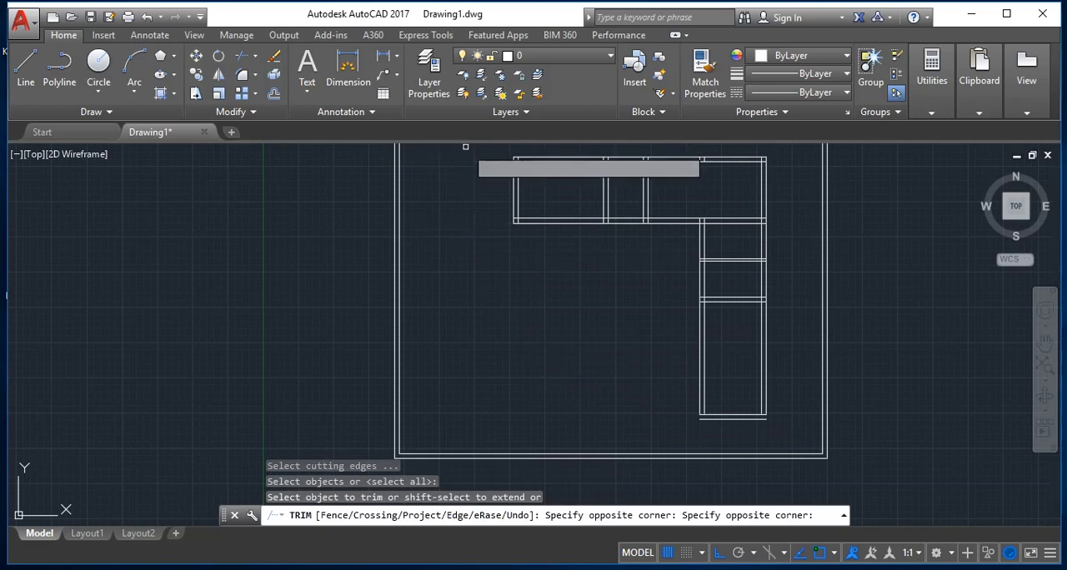
scroll(763, 325, "down", 4)
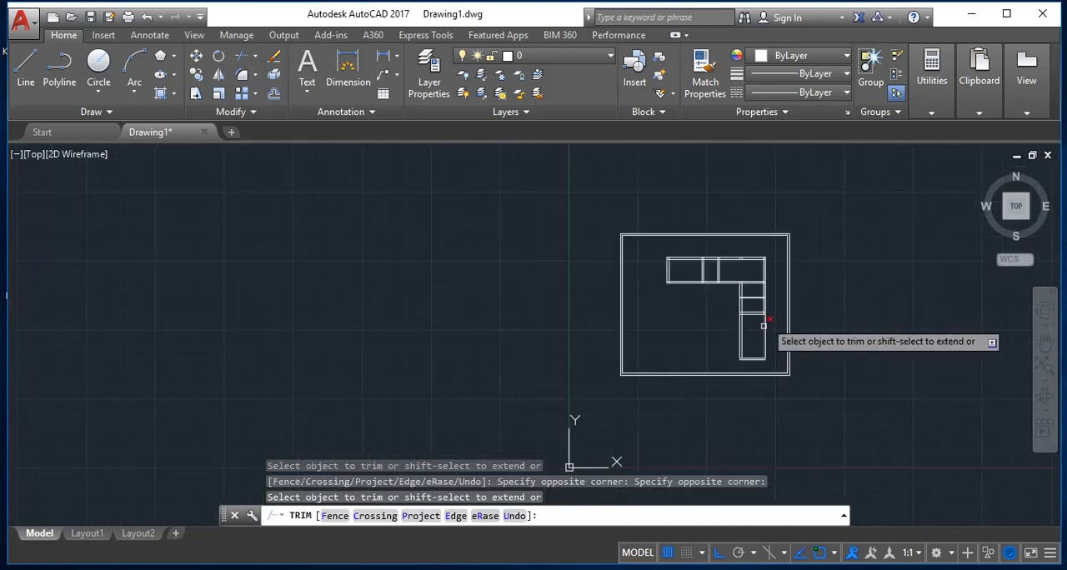
scroll(762, 325, "up", 4)
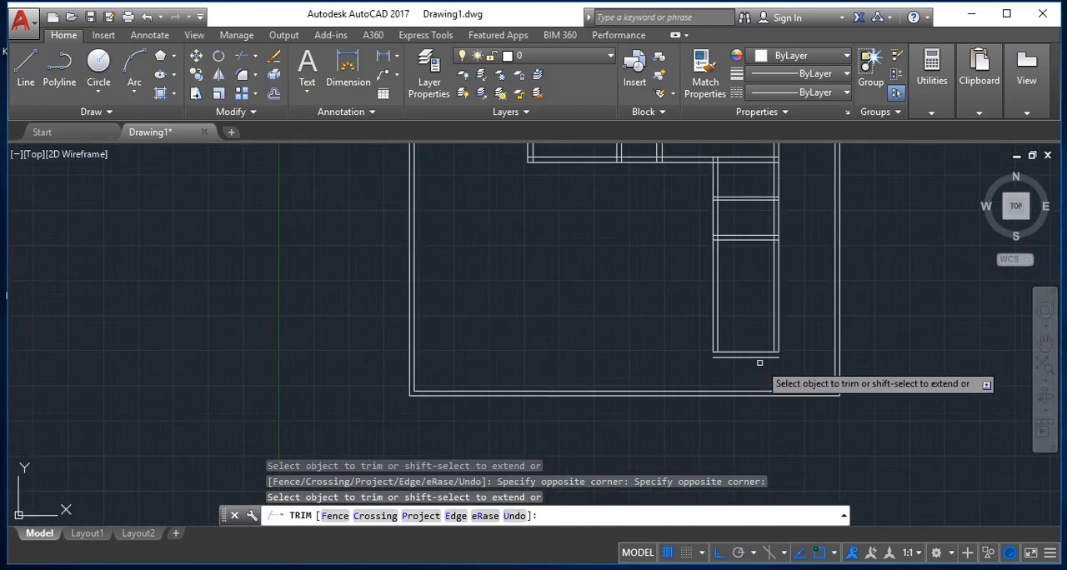
scroll(759, 360, "down", 4)
scroll(752, 374, "up", 6)
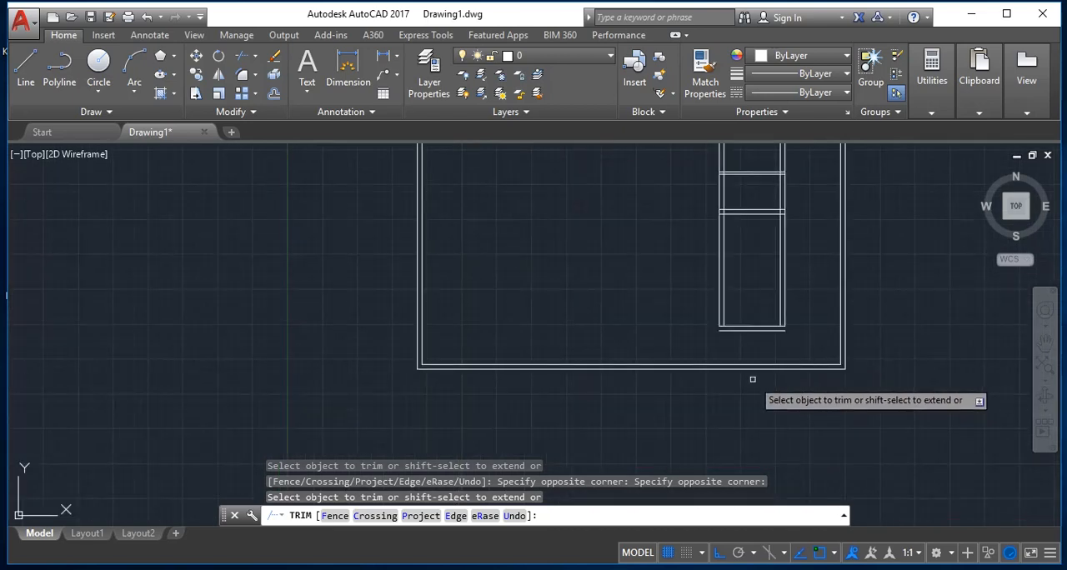
key("Escape")
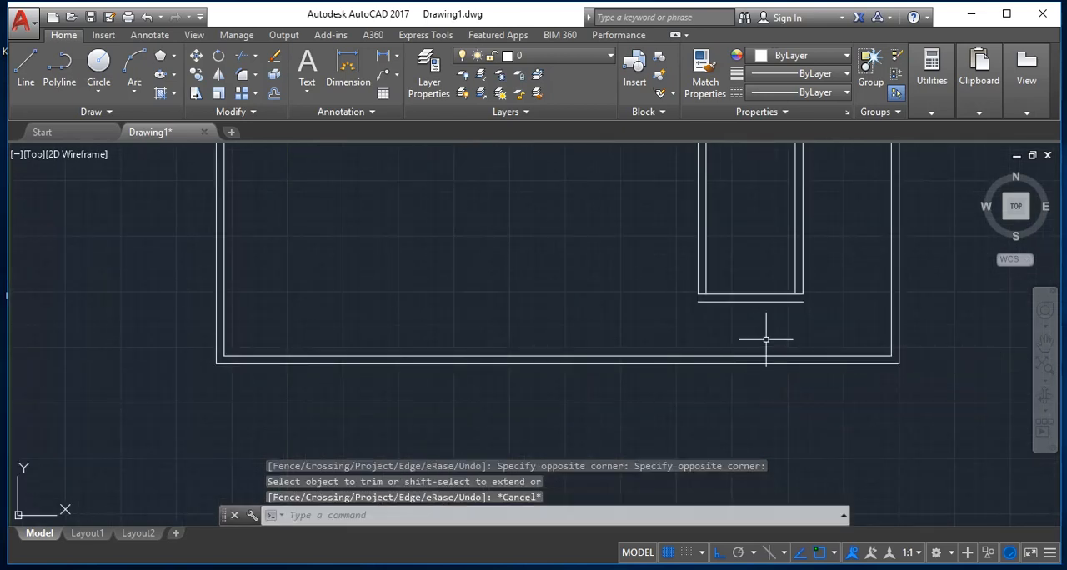
Step: Extend the outer vertical lines of the right-hand rooms down to the lower line of the bottom double wall
type("ex")
key("Return")
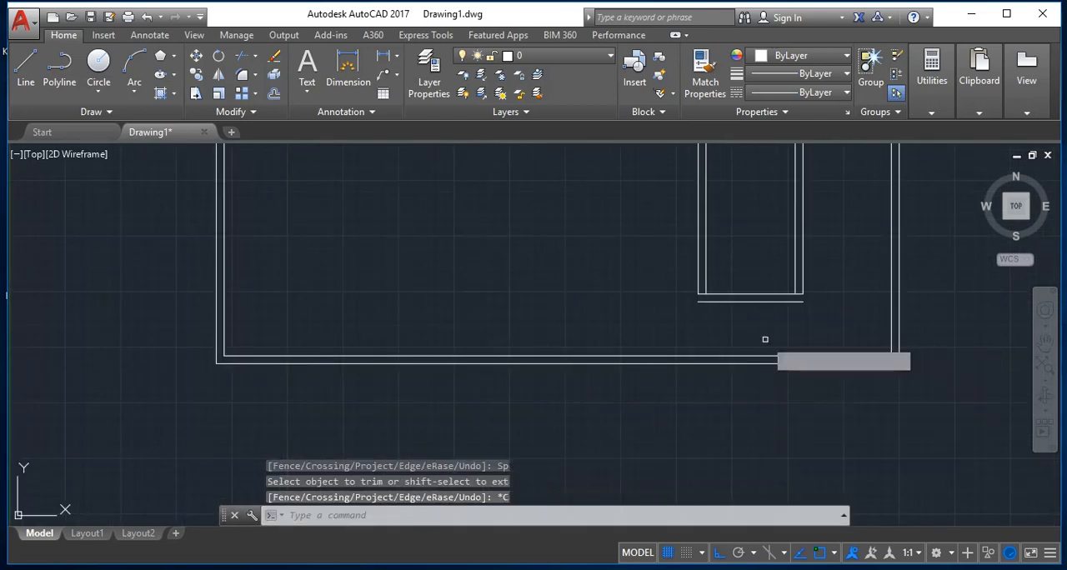
key("Return")
left_click(697, 283)
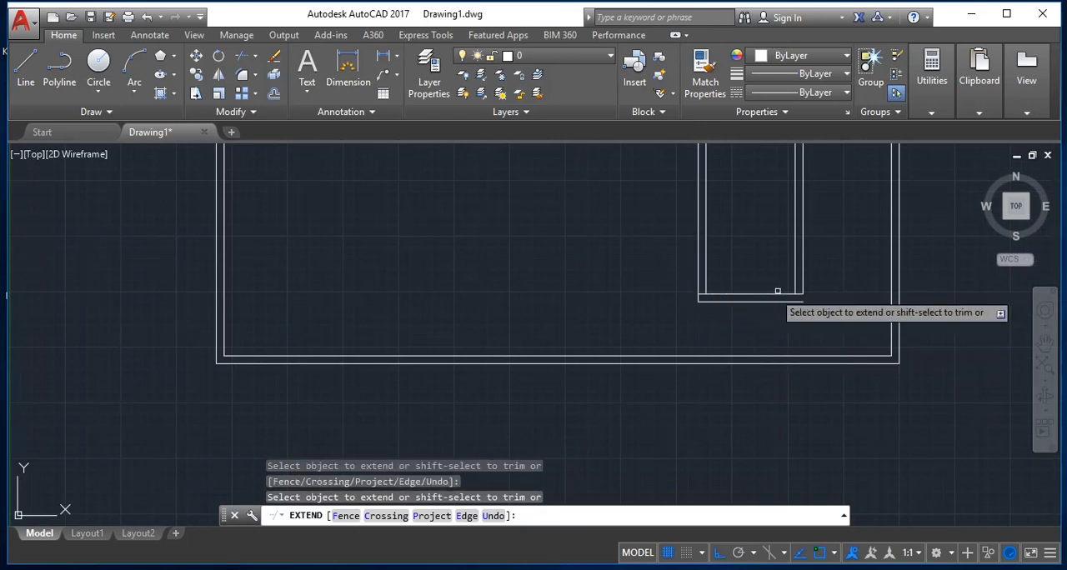
scroll(732, 317, "up", 2)
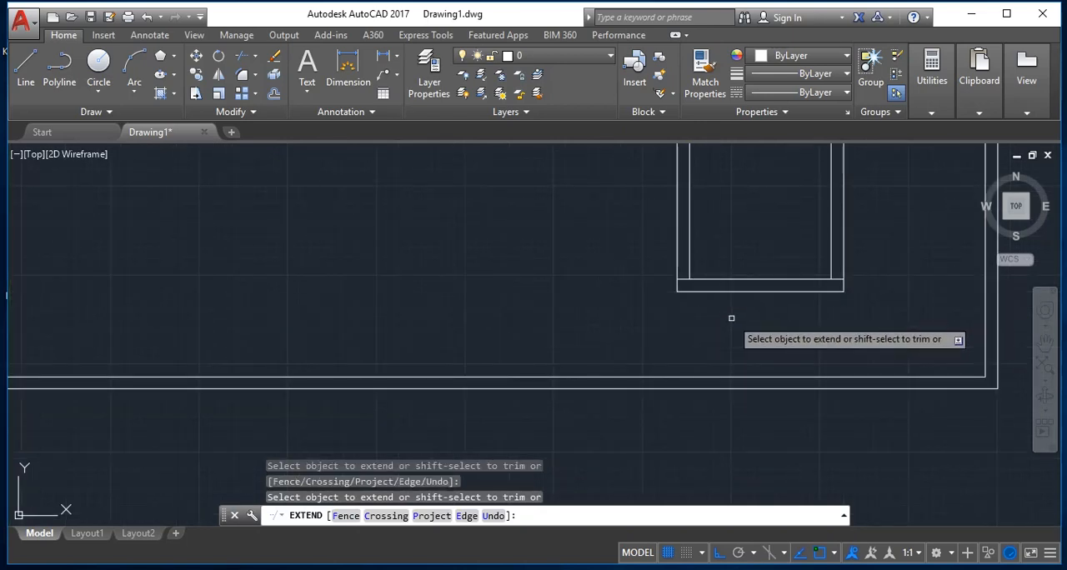
Step: Trim the overlapping inner line ends at both lower corners of the right-hand rooms' double wall
key("Escape")
type("tr")
key("Return")
key("Return")
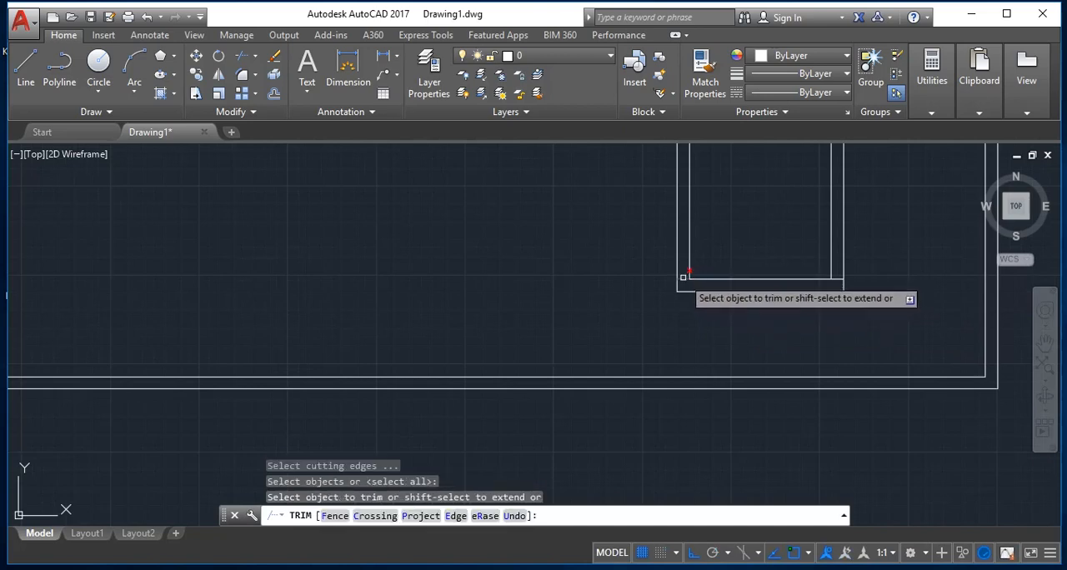
left_click(689, 277)
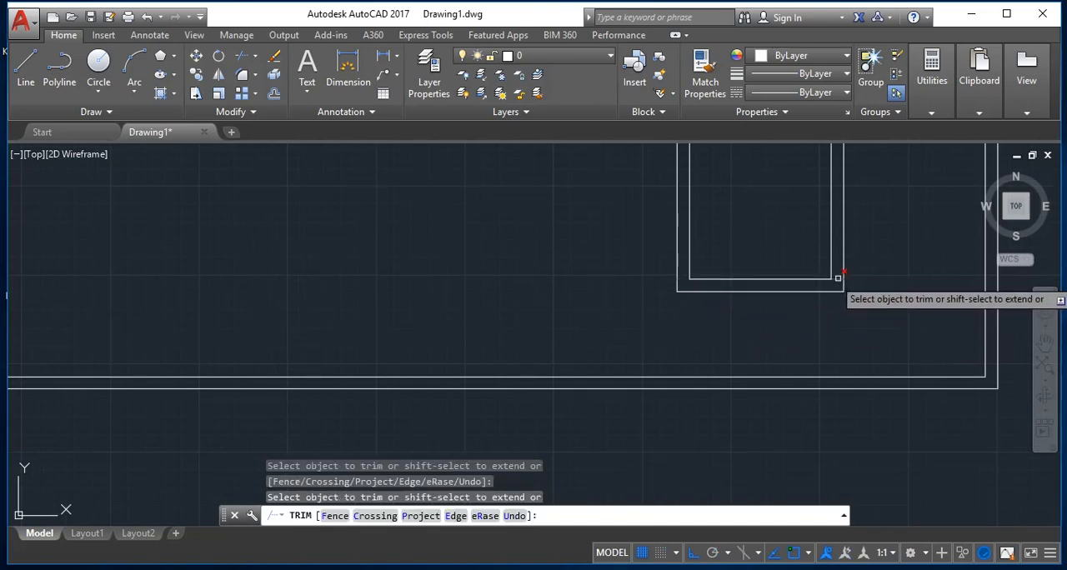
Step: Trim the overlapping lines where the right-hand rooms' lower partition meets the right double wall, opening the junction
scroll(855, 279, "down", 3)
scroll(854, 280, "down", 4)
scroll(848, 276, "up", 6)
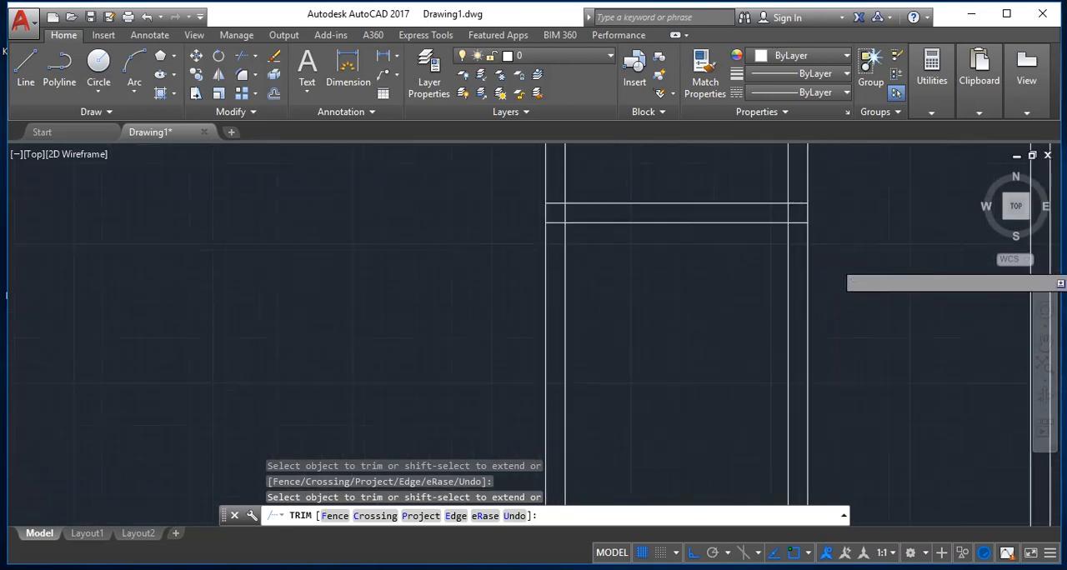
scroll(850, 277, "down", 4)
scroll(836, 242, "up", 5)
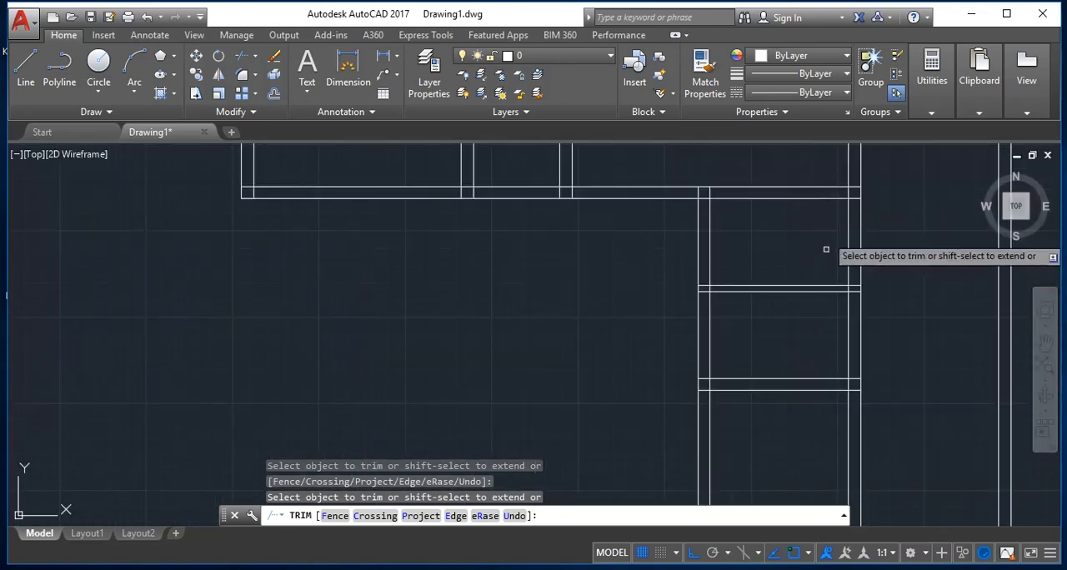
scroll(856, 398, "up", 3)
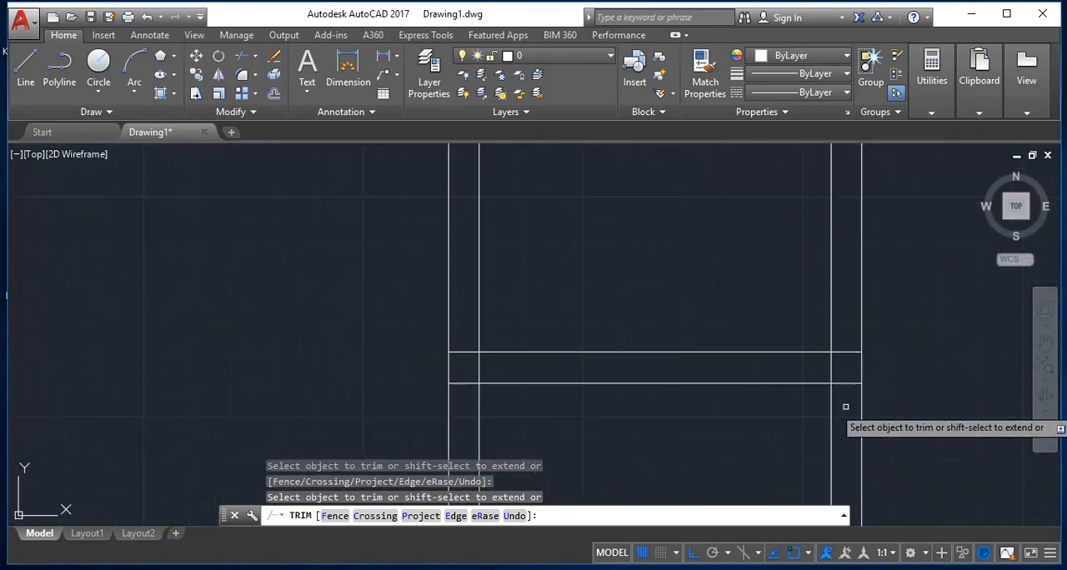
left_click(844, 407)
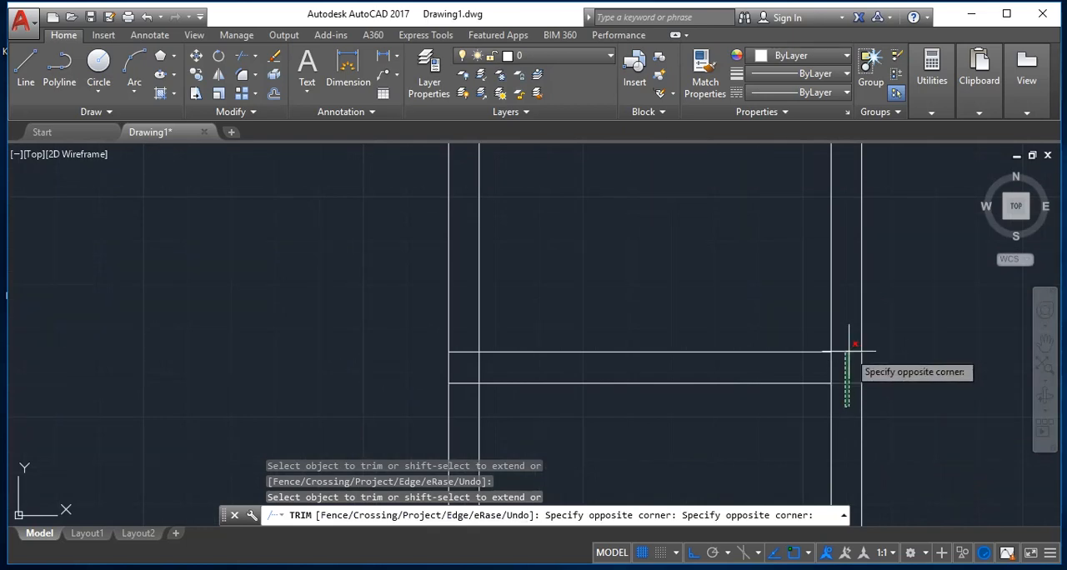
left_click(848, 350)
left_click(846, 367)
left_click(790, 370)
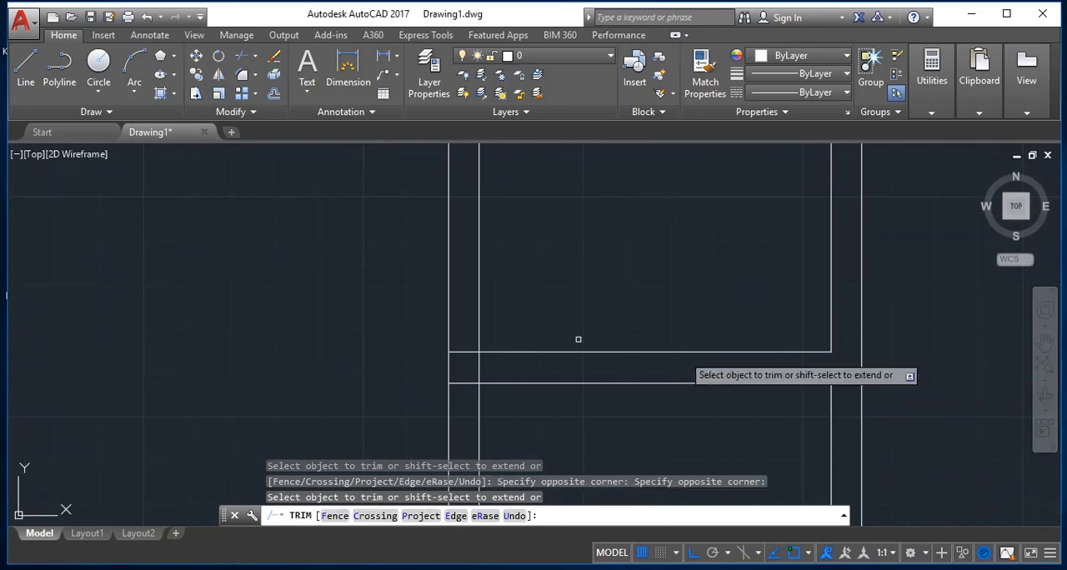
Step: Trim the overlapping lines where the right-hand rooms' lower partition meets their left double wall
left_click(451, 335)
left_click(459, 332)
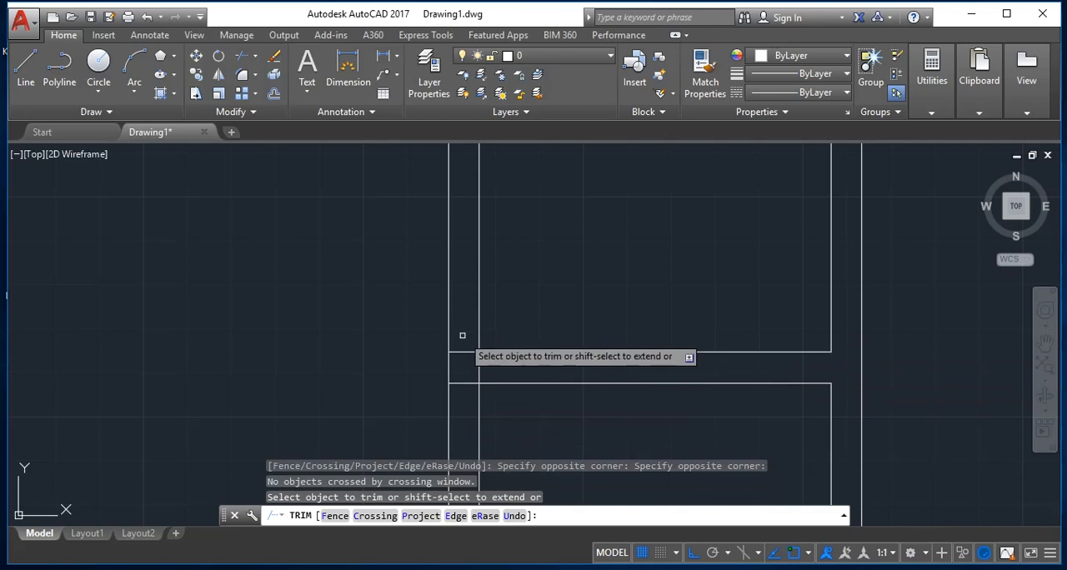
left_click(460, 333)
left_click(469, 405)
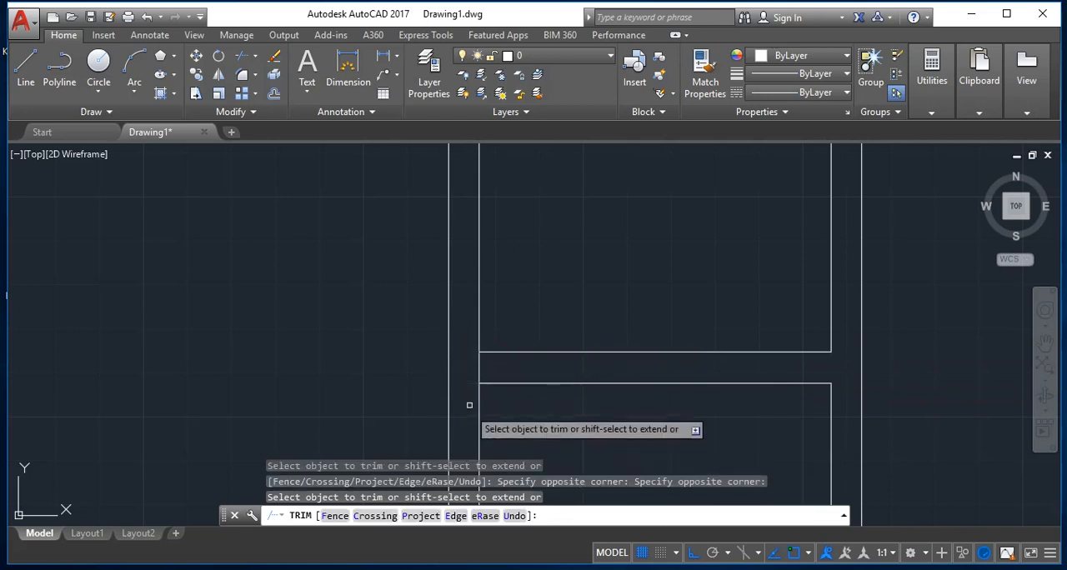
left_click(498, 364)
left_click(464, 363)
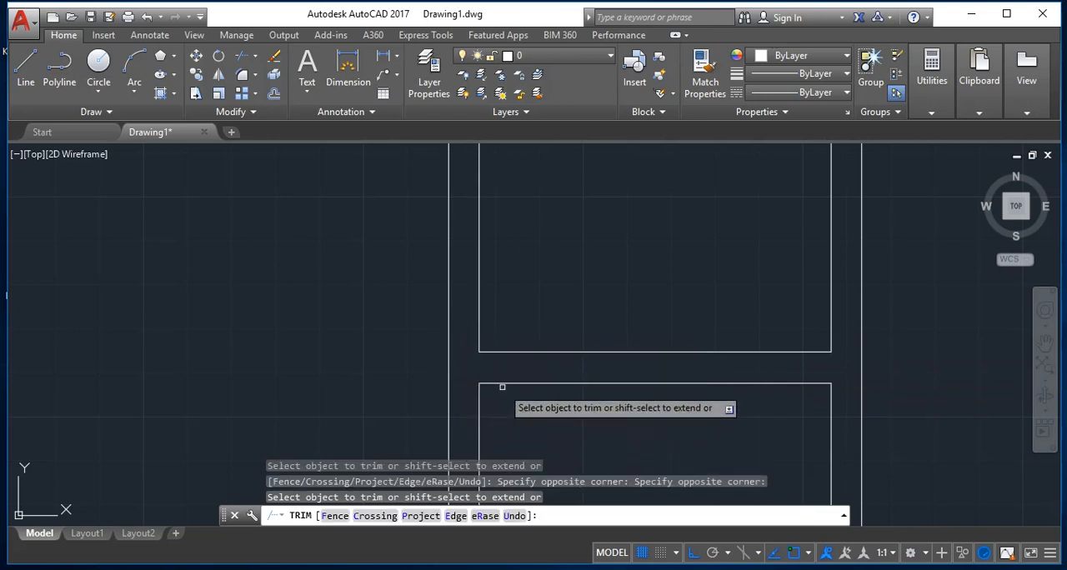
Step: Trim the overlapping lines at both ends of the thin upper partition between the right-hand rooms
scroll(504, 392, "down", 3)
scroll(472, 436, "down", 3)
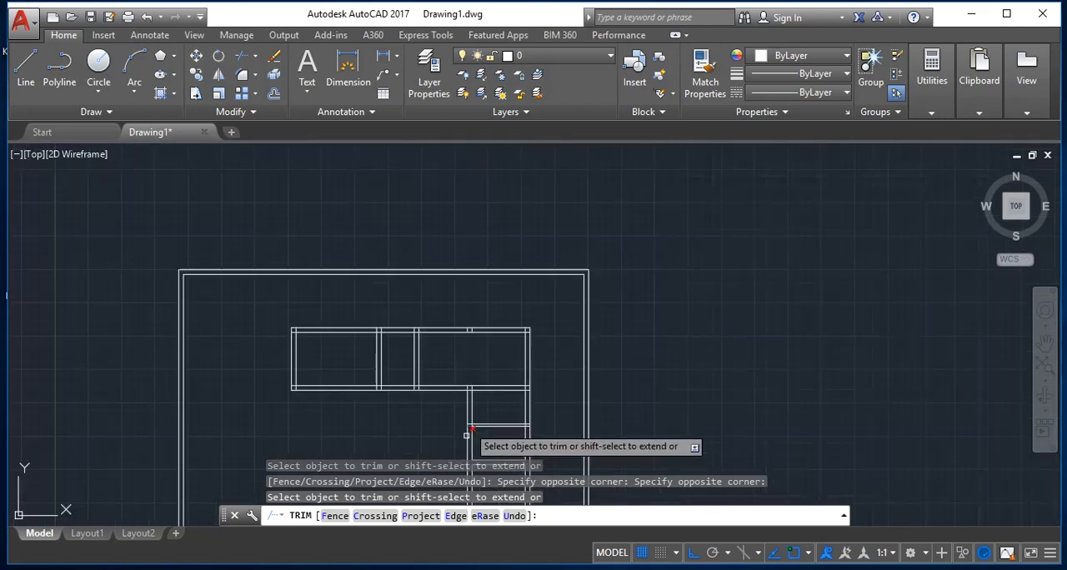
scroll(657, 484, "up", 6)
scroll(525, 325, "up", 2)
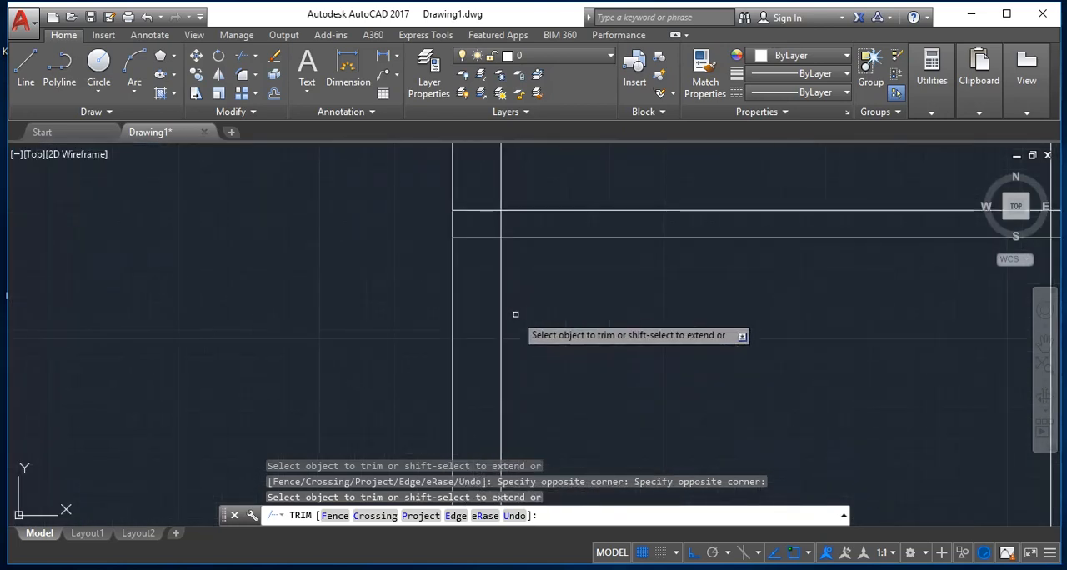
left_click(483, 209)
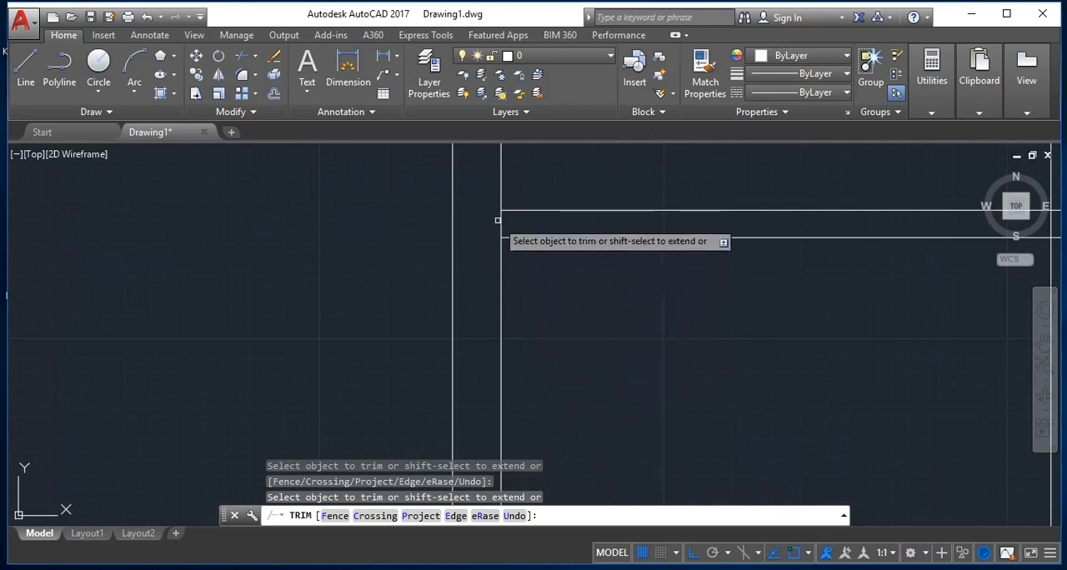
left_click_drag(503, 222, 495, 219)
scroll(517, 258, "down", 3)
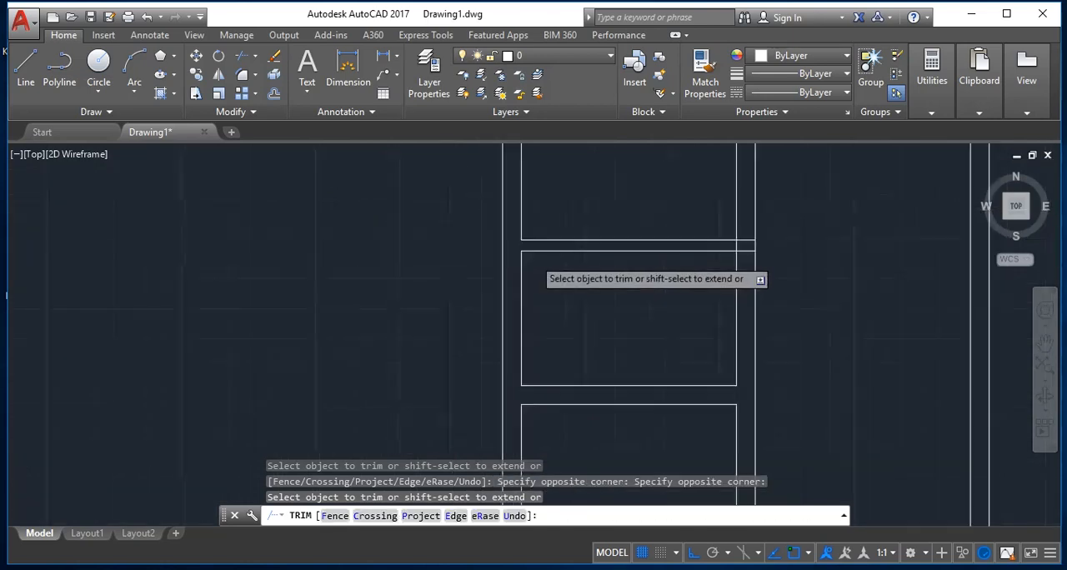
scroll(658, 292, "up", 3)
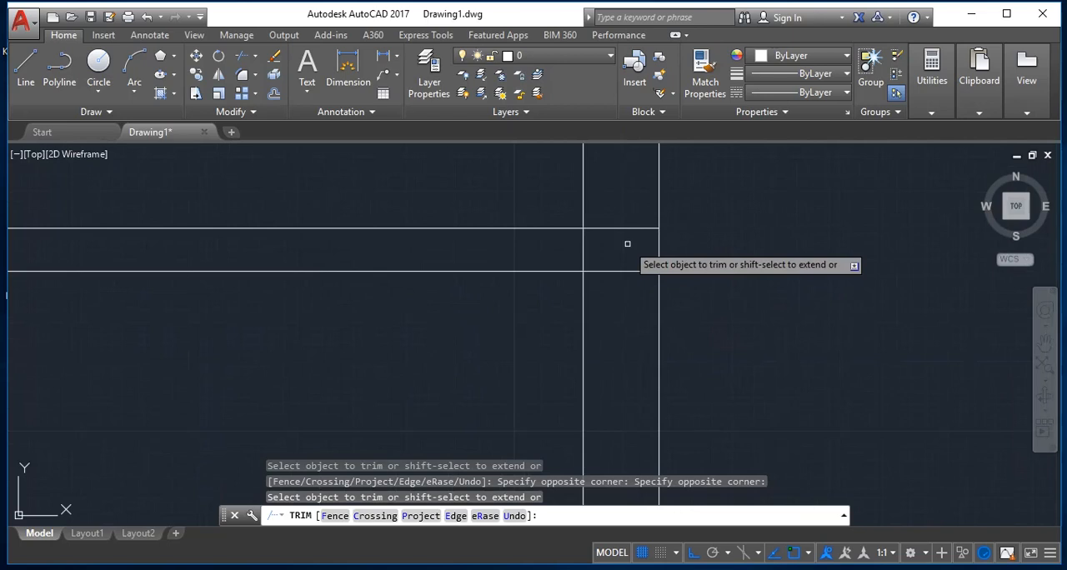
left_click_drag(625, 224, 555, 255)
scroll(559, 258, "down", 3)
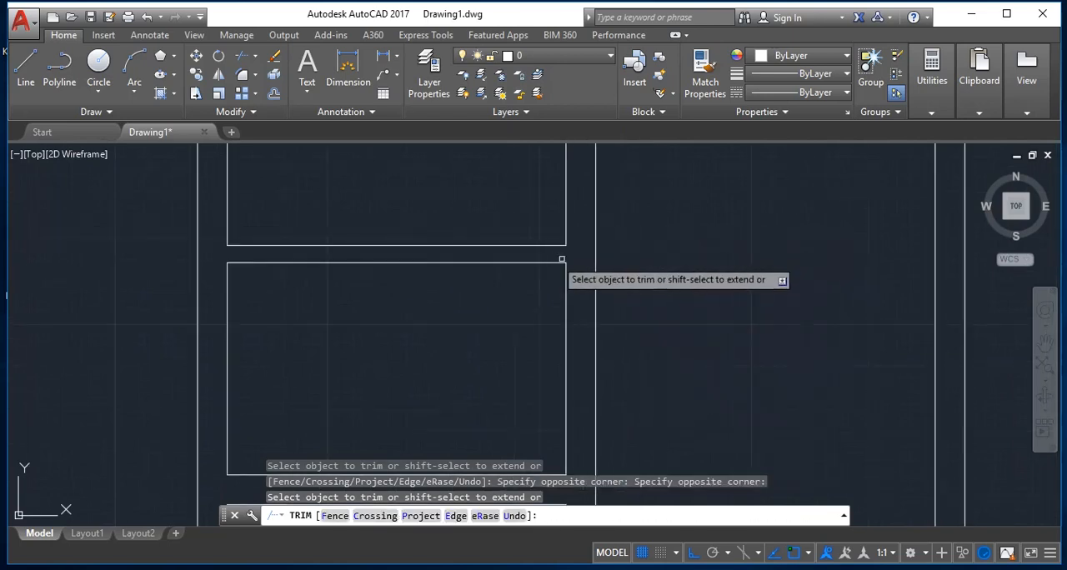
Step: Trim the upper rooms' bottom double wall where its lines cross into the right vertical double wall
scroll(564, 254, "down", 4)
scroll(557, 215, "up", 4)
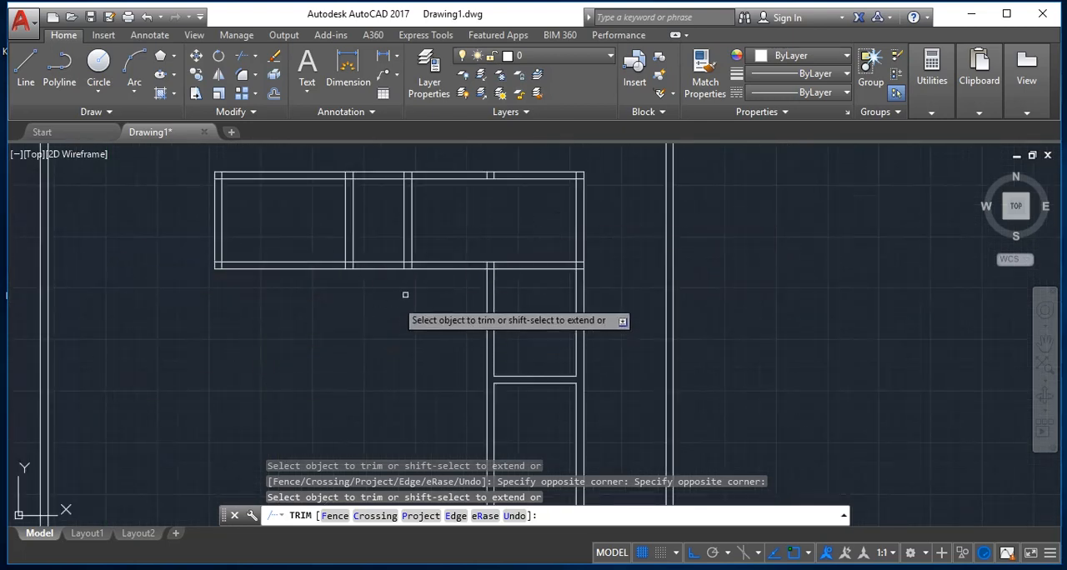
scroll(575, 303, "up", 5)
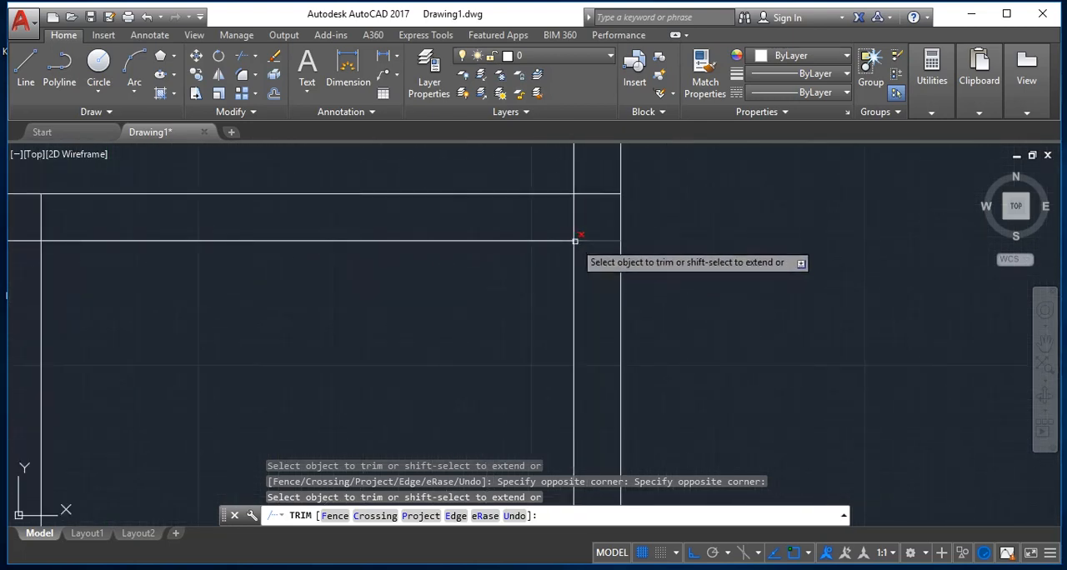
left_click(595, 261)
left_click(592, 190)
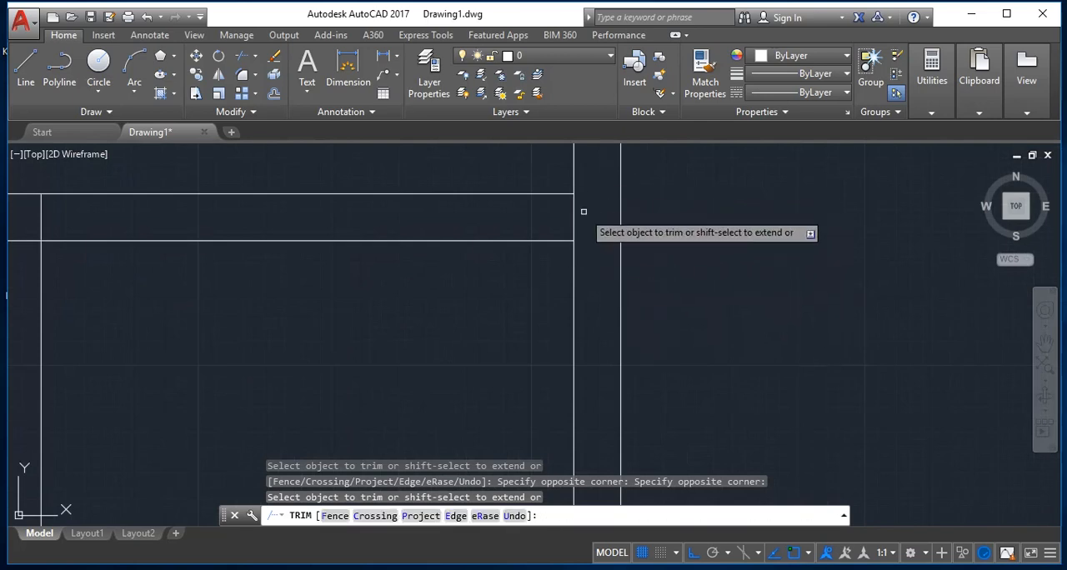
Step: Trim the crossing lines where the right-hand rooms' left double wall meets the upper rooms' bottom double wall
scroll(516, 225, "down", 3)
scroll(410, 227, "up", 2)
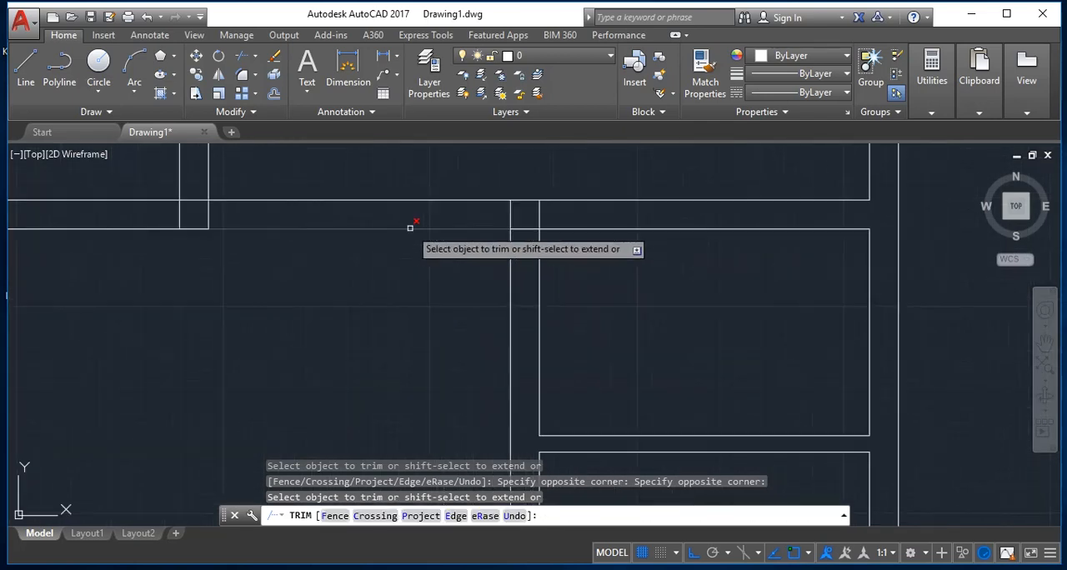
scroll(410, 227, "up", 4)
left_click(695, 250)
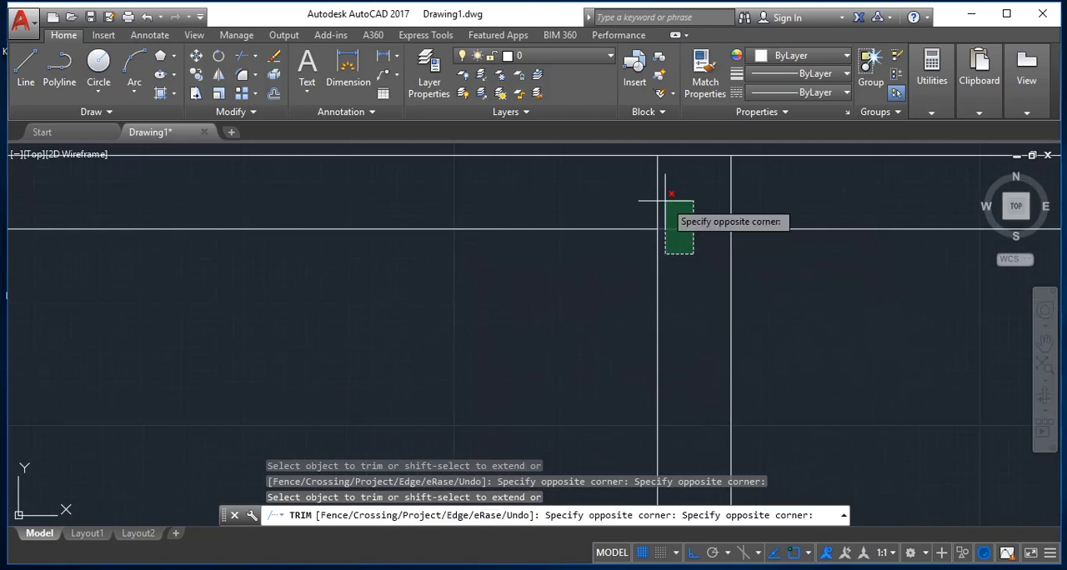
left_click(665, 218)
left_click(788, 185)
left_click(585, 194)
scroll(585, 194, "down", 12)
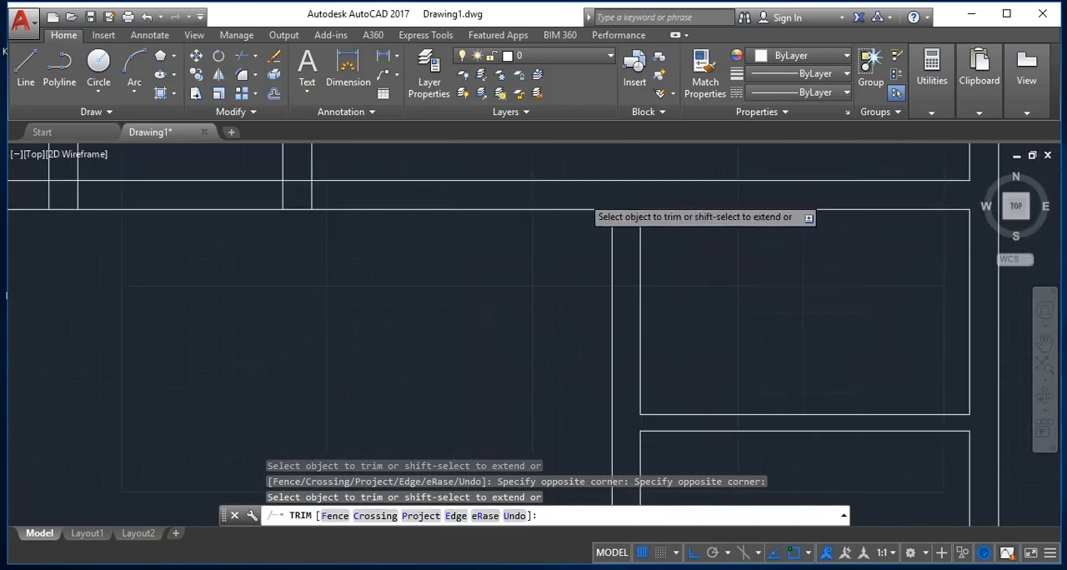
Step: Trim the crossing lines where the two short vertical partitions meet the upper rooms' bottom double wall
scroll(521, 153, "down", 4)
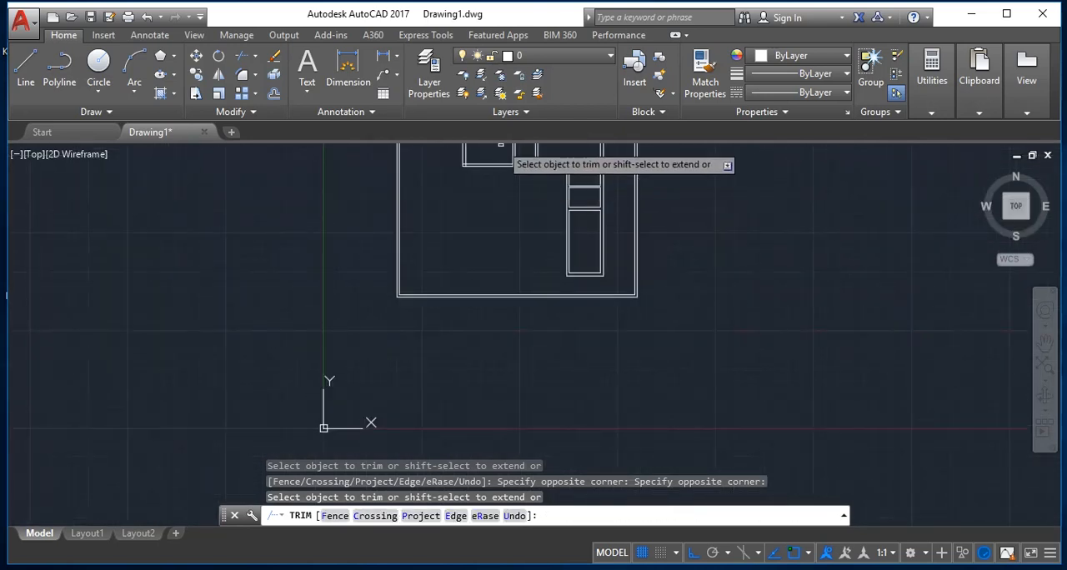
scroll(509, 154, "up", 6)
scroll(509, 154, "up", 6)
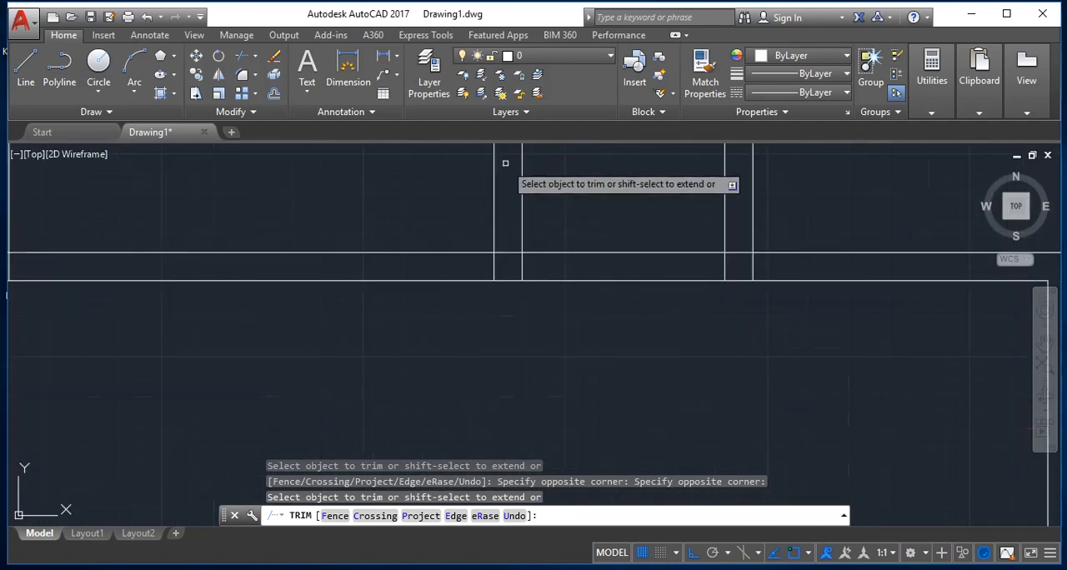
left_click(559, 318)
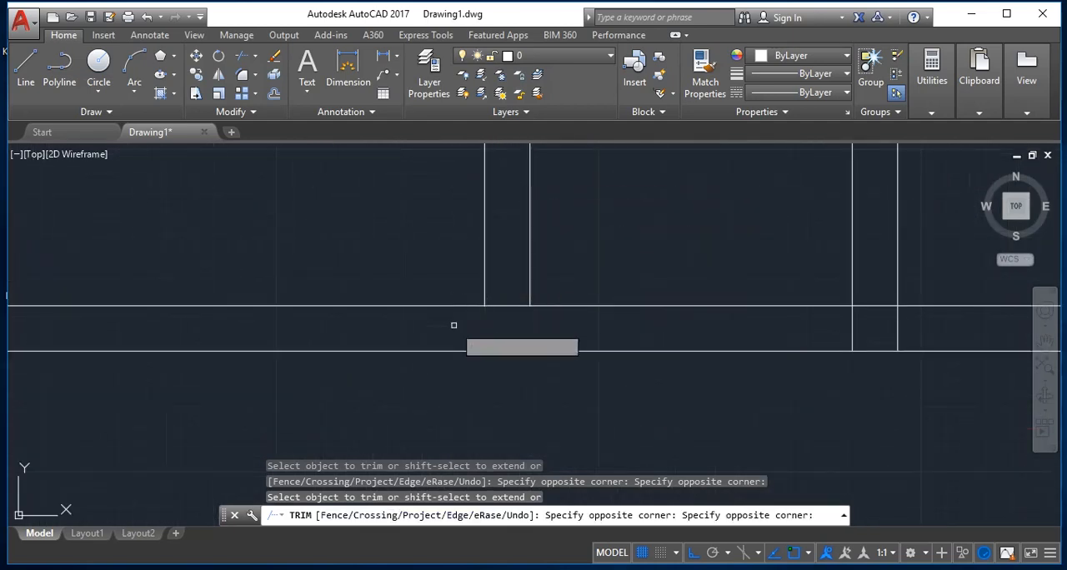
left_click(522, 300)
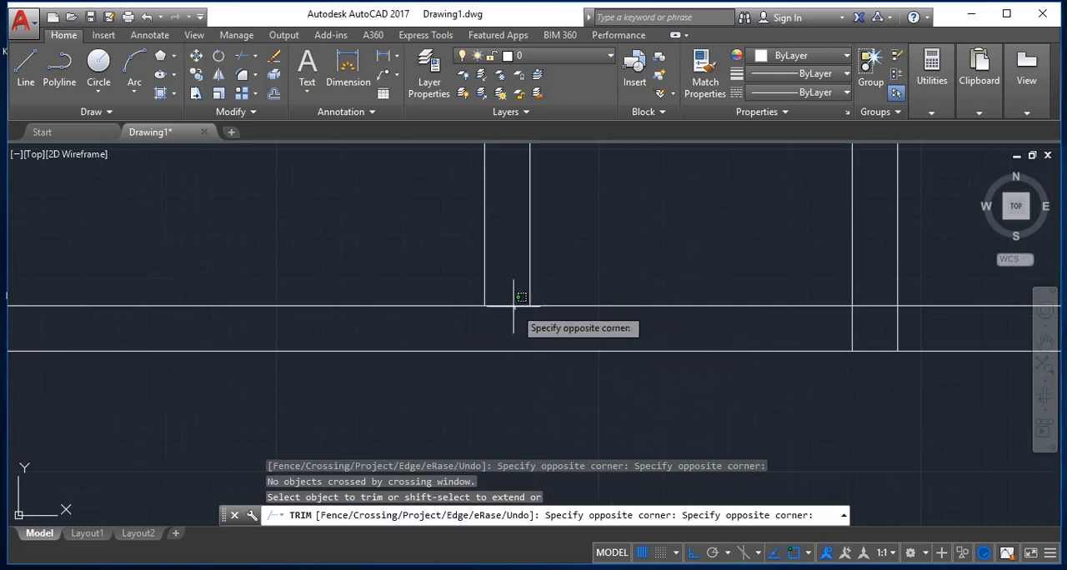
left_click(514, 292)
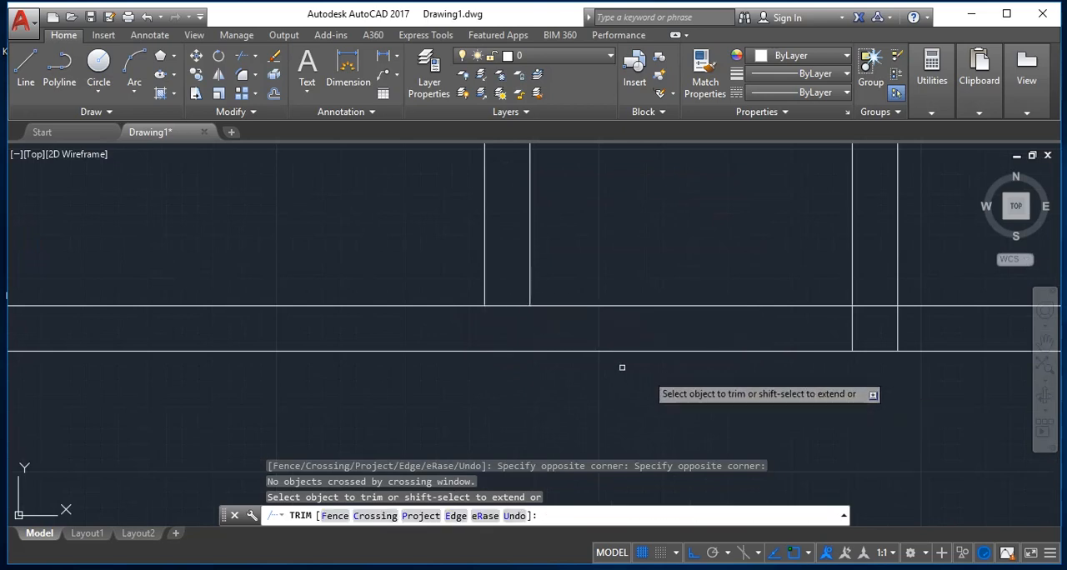
left_click(498, 305)
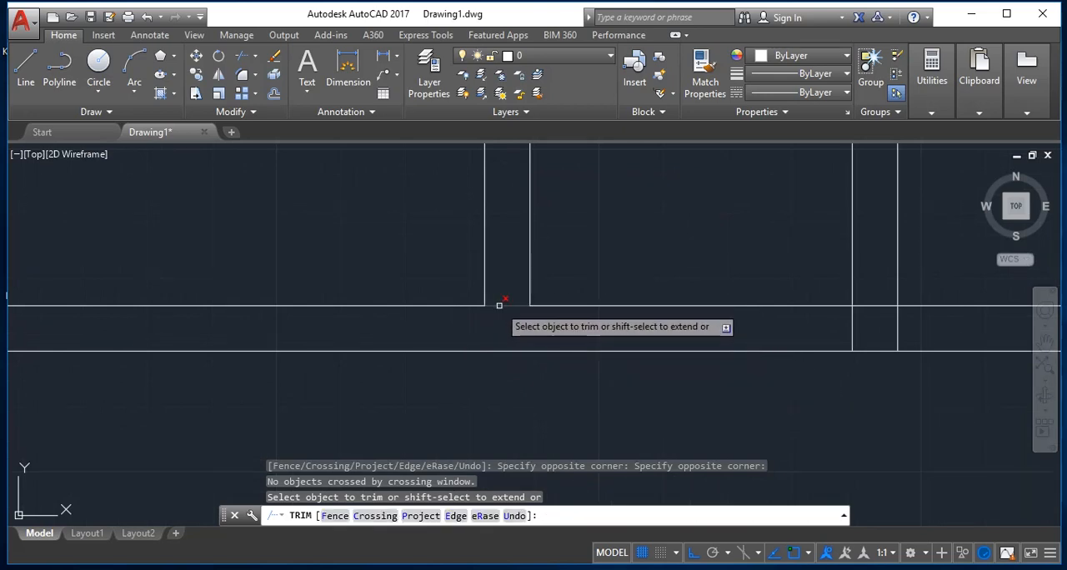
left_click(917, 323)
left_click(827, 327)
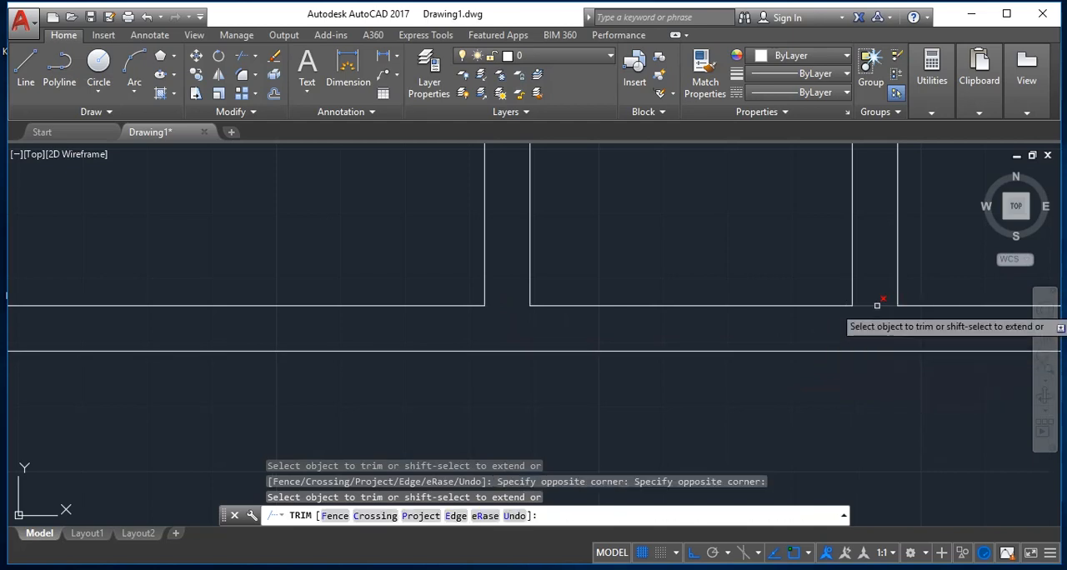
Step: Trim the overlapping inner line ends at the upper rooms' lower-left wall corner
scroll(833, 308, "down", 5)
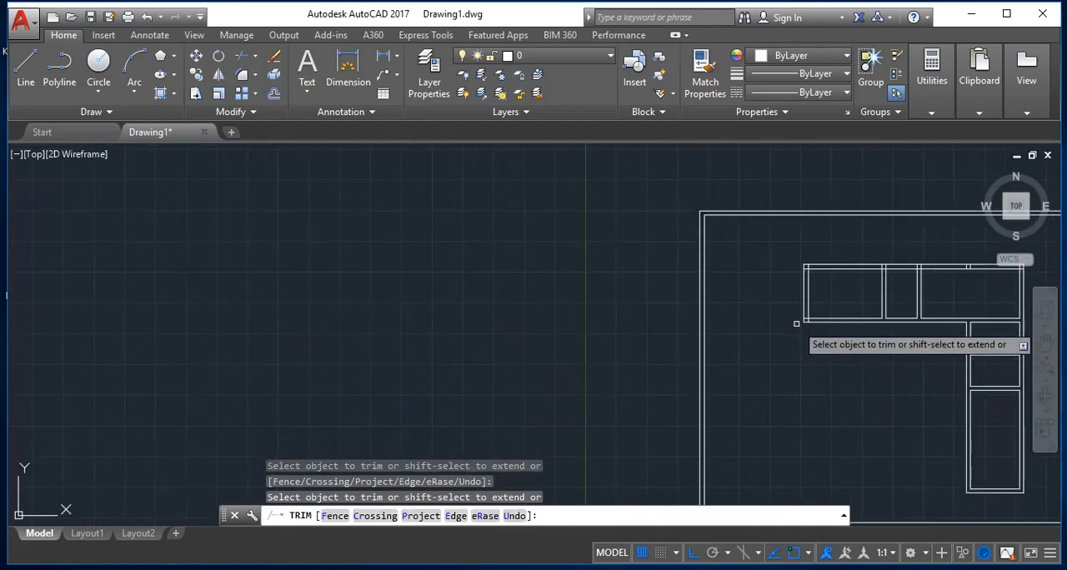
scroll(796, 324, "up", 4)
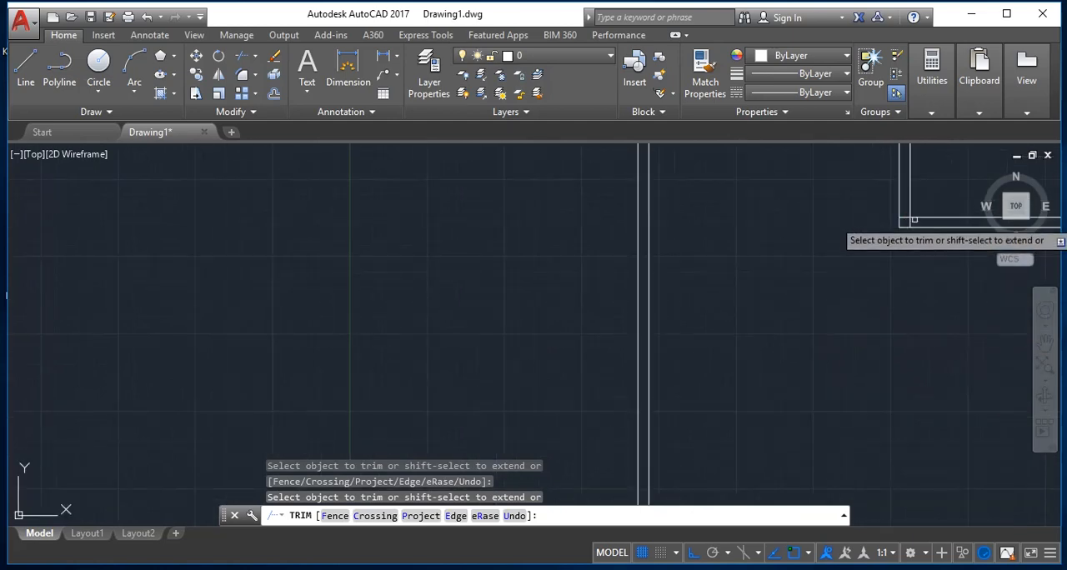
scroll(931, 211, "up", 8)
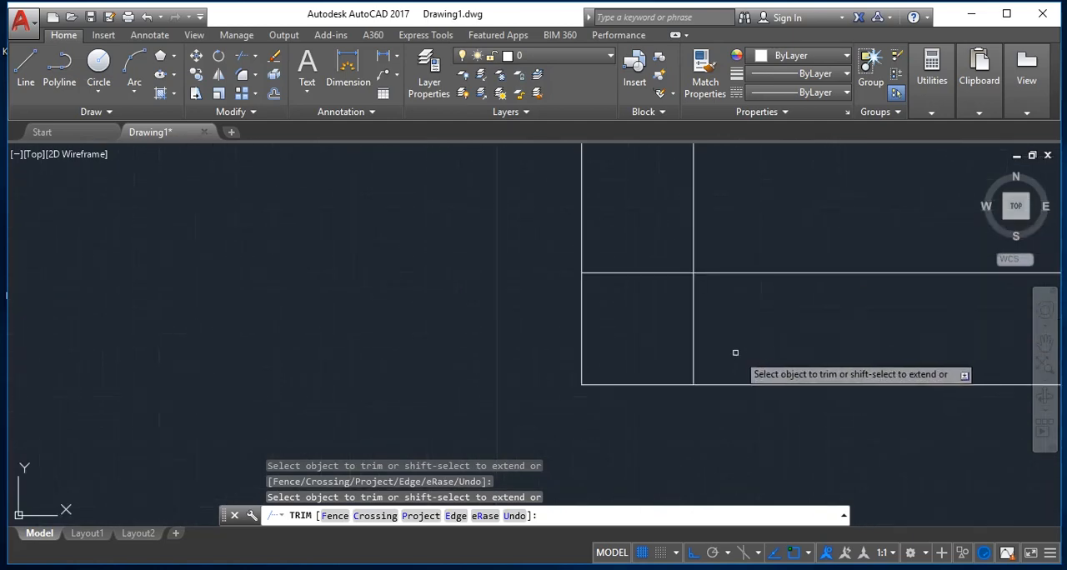
left_click(724, 344)
left_click(667, 343)
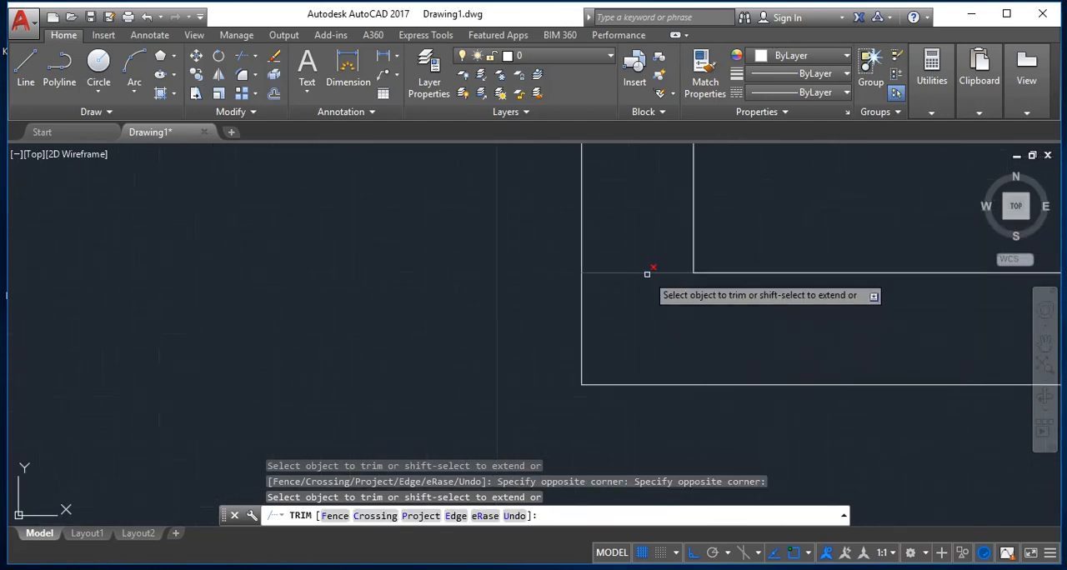
Step: Trim the overlapping inner line ends at the upper rooms' upper-left wall corner
scroll(650, 279, "down", 3)
scroll(662, 188, "up", 5)
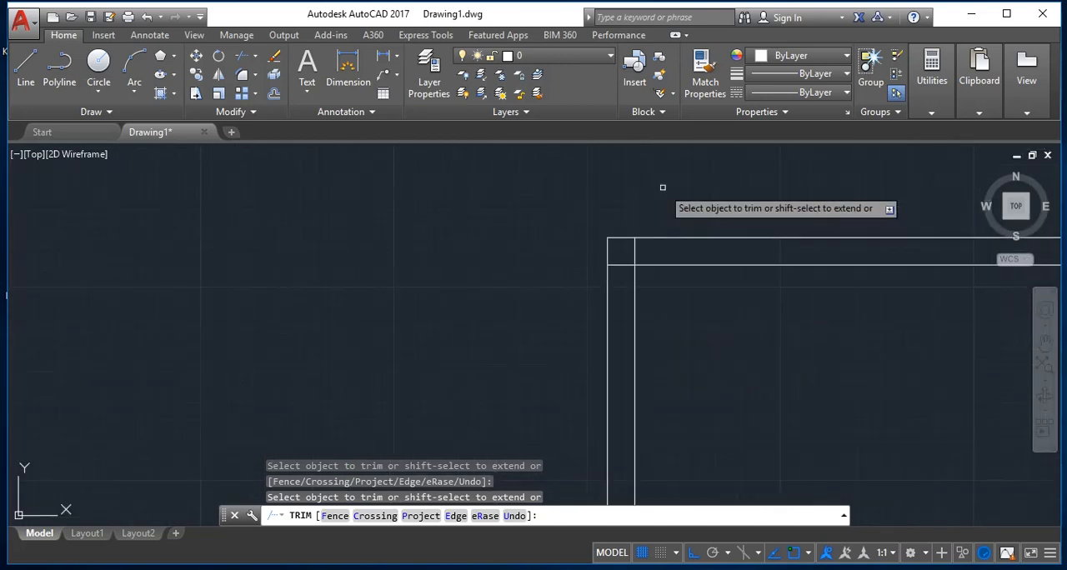
left_click(609, 347)
left_click(578, 348)
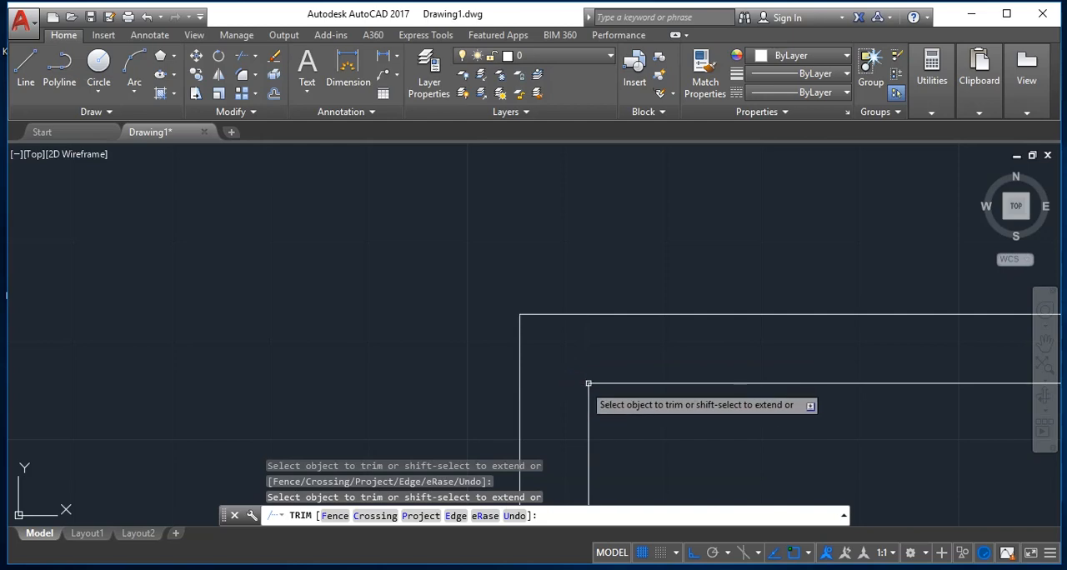
Step: Trim the crossing lines where the two short vertical partitions meet the upper rooms' top double wall
scroll(616, 385, "down", 5)
scroll(722, 410, "up", 5)
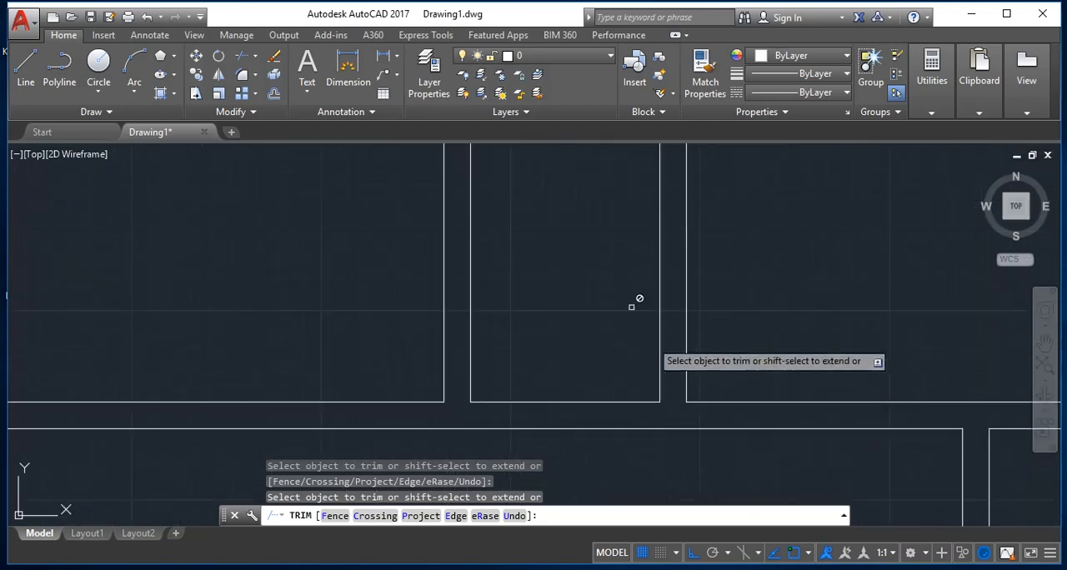
scroll(631, 307, "down", 3)
scroll(614, 200, "up", 3)
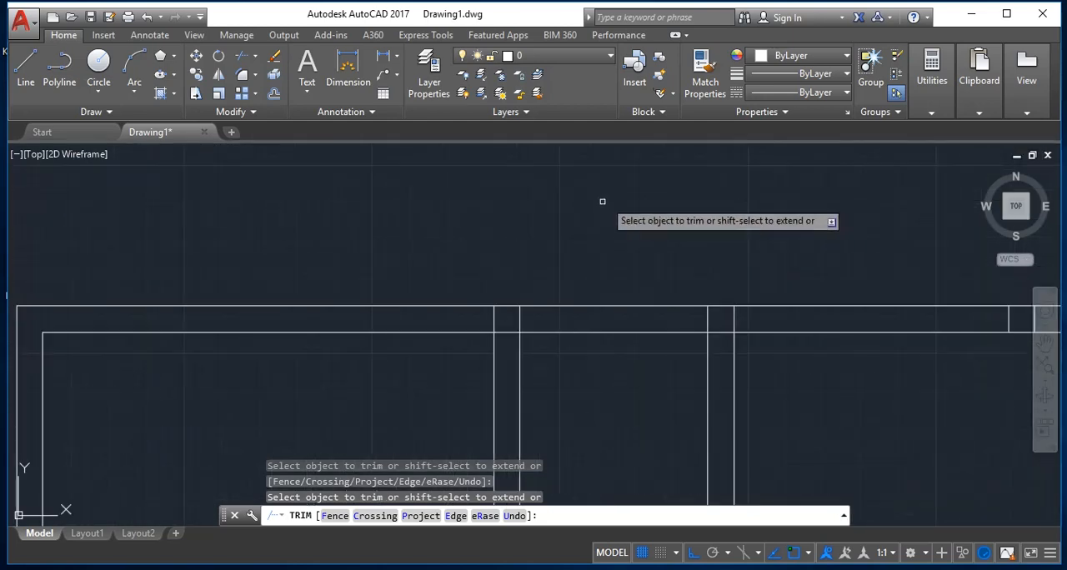
left_click(510, 332)
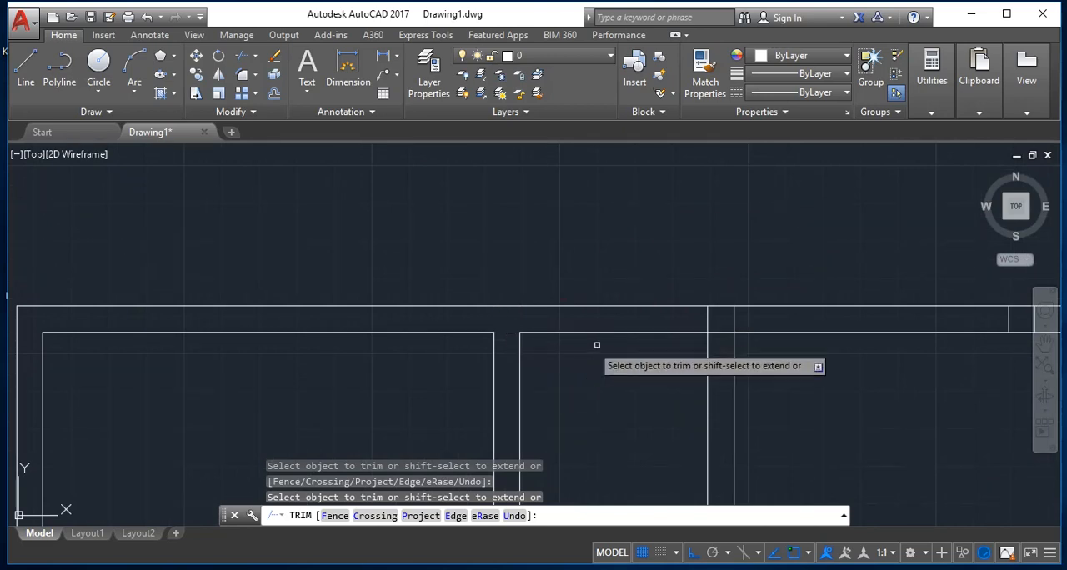
left_click(731, 324)
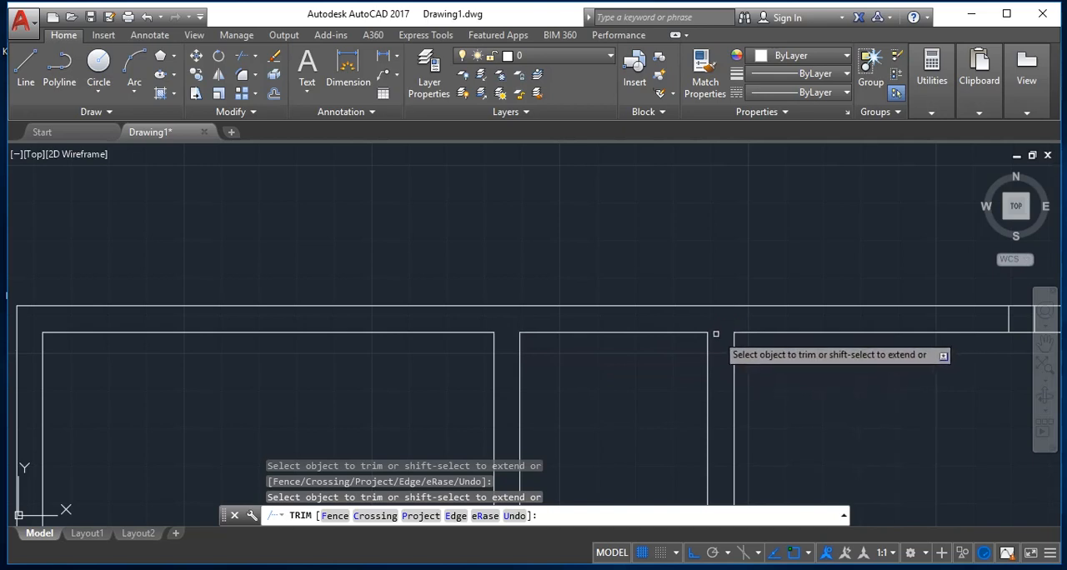
Step: Erase the two leftover short vertical segments inside the upper rooms' top double wall
scroll(717, 333, "down", 5)
scroll(825, 333, "up", 6)
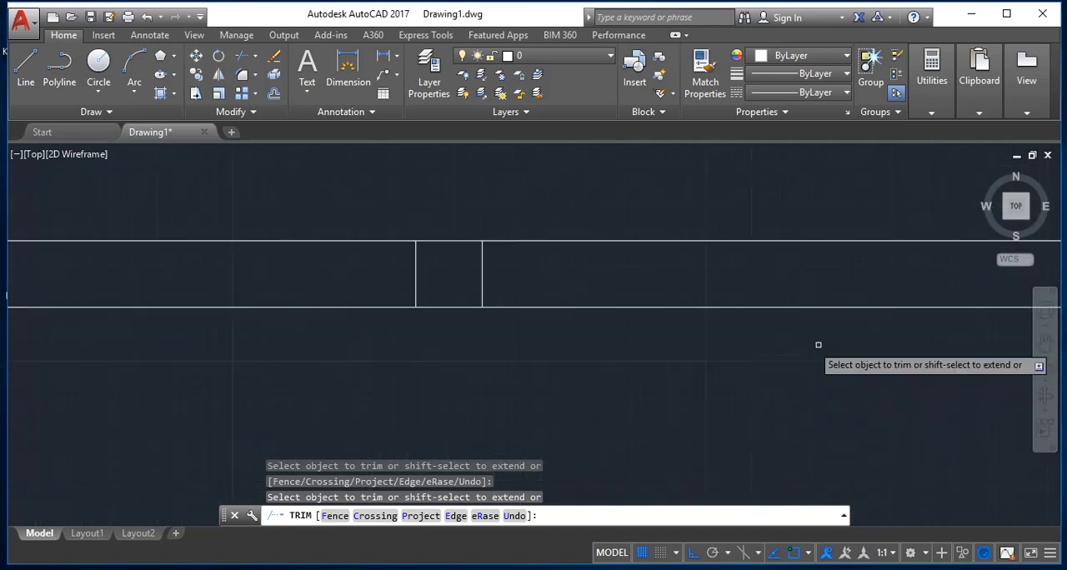
left_click(483, 278)
key("Escape")
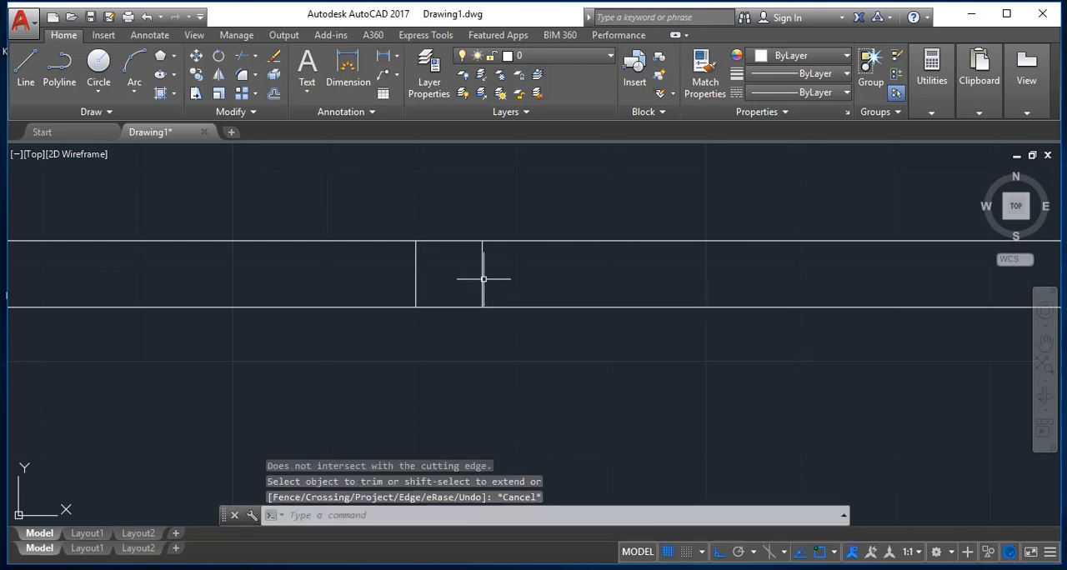
type("e")
key("Return")
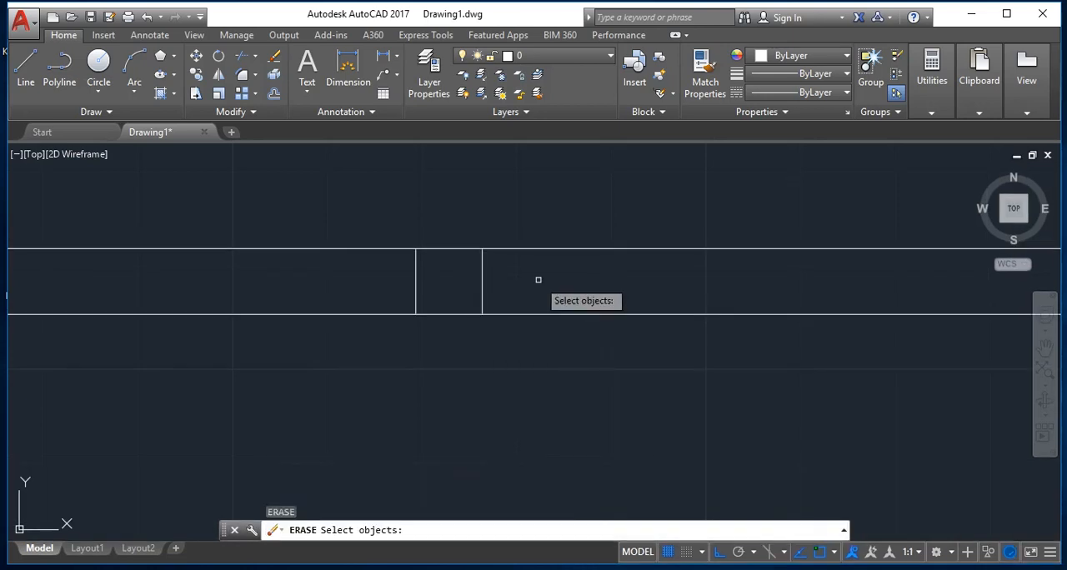
left_click(446, 284)
key("Return")
Step: Trim the overlapping inner line ends at the upper rooms' upper-right wall corner
scroll(419, 286, "down", 5)
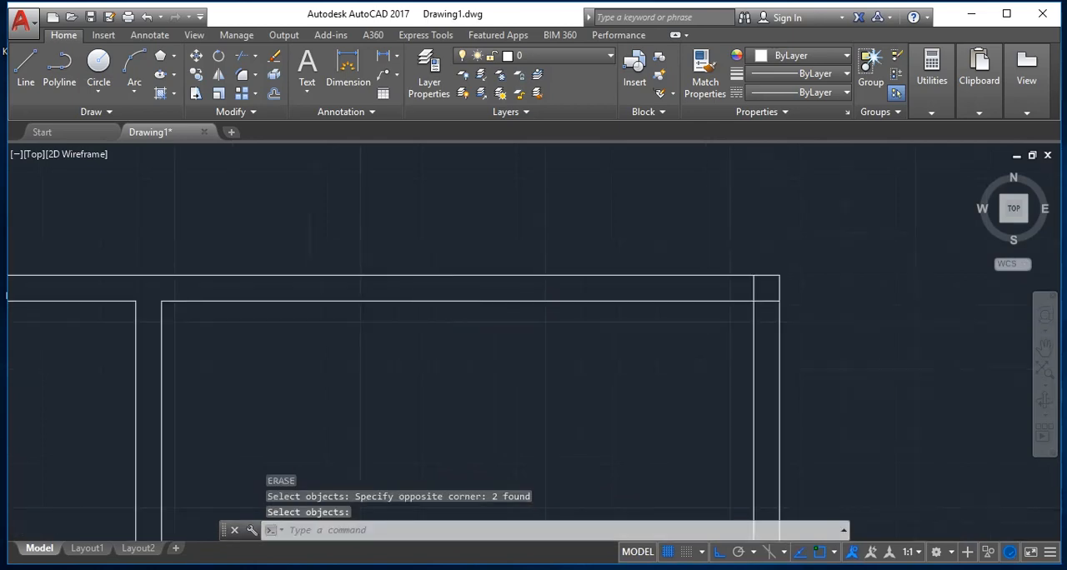
scroll(564, 292, "up", 6)
scroll(217, 277, "up", 4)
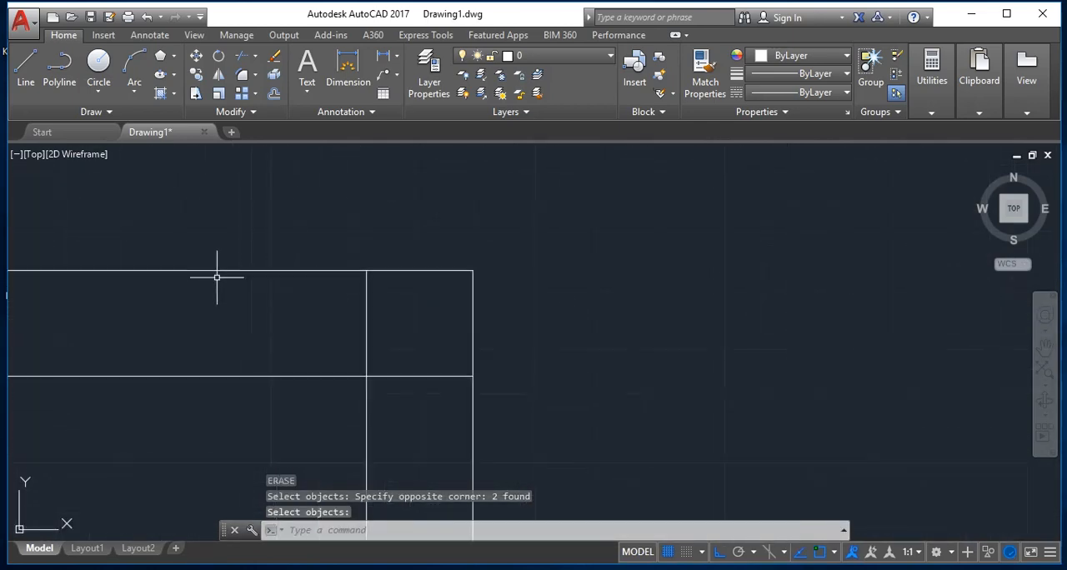
key("Escape")
key("Return")
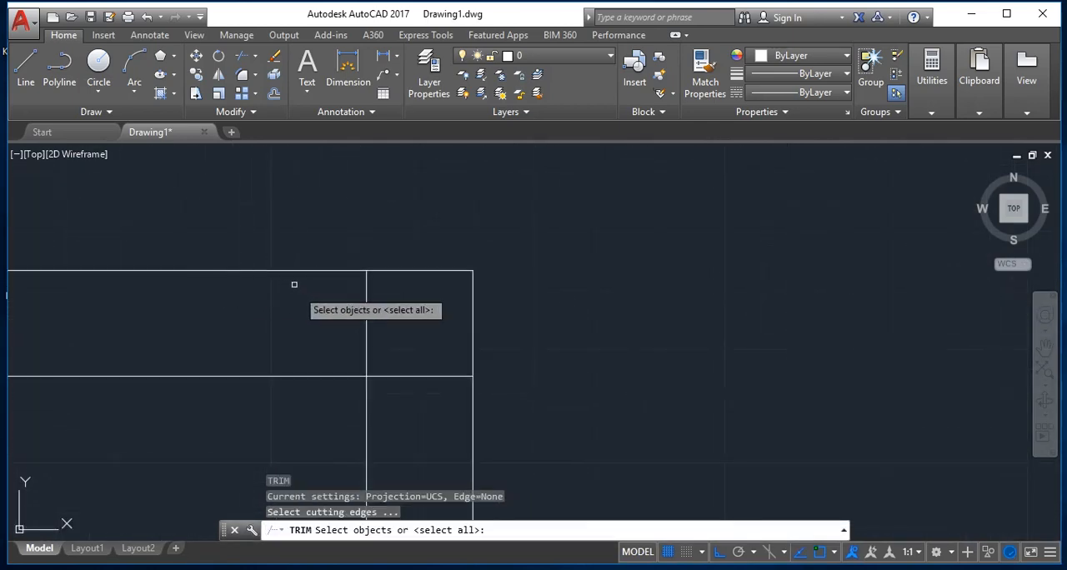
key("Return")
left_click(365, 325)
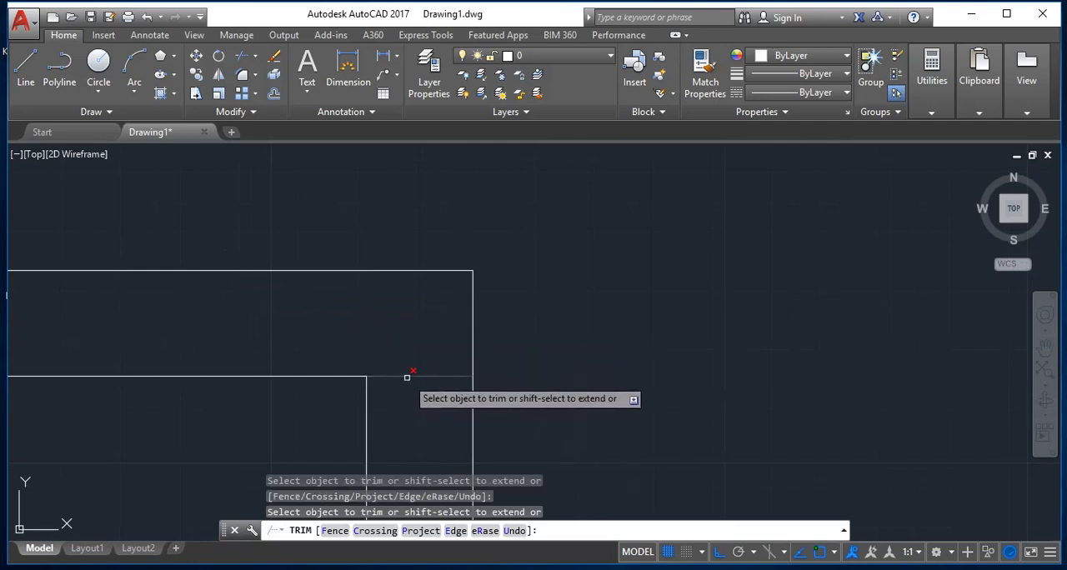
Step: Examine the inner rooms' wall corners and junctions across the whole floor plan for leftover or untrimmed lines
scroll(407, 376, "down", 5)
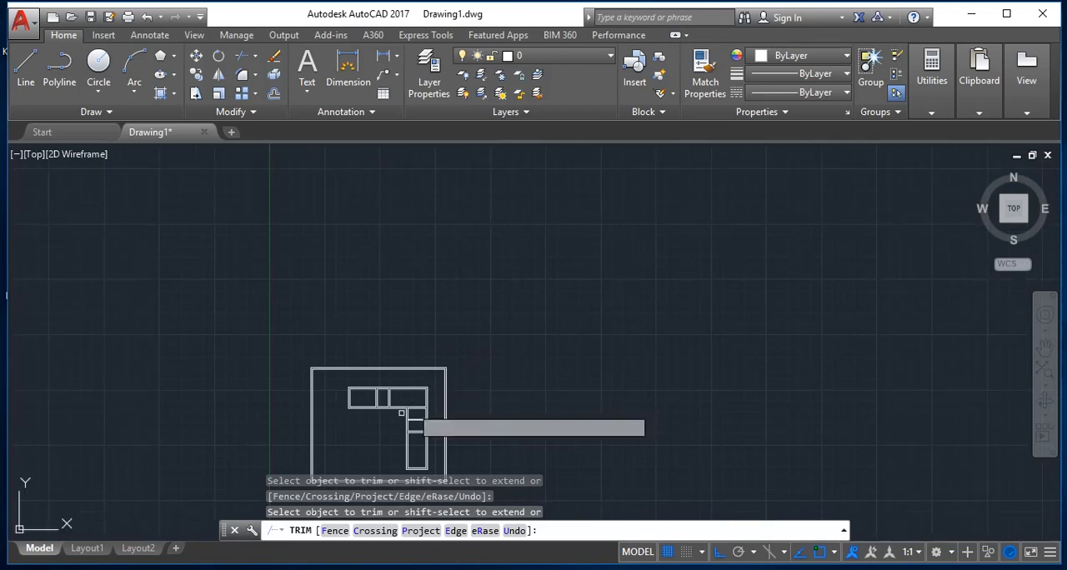
scroll(362, 453, "up", 6)
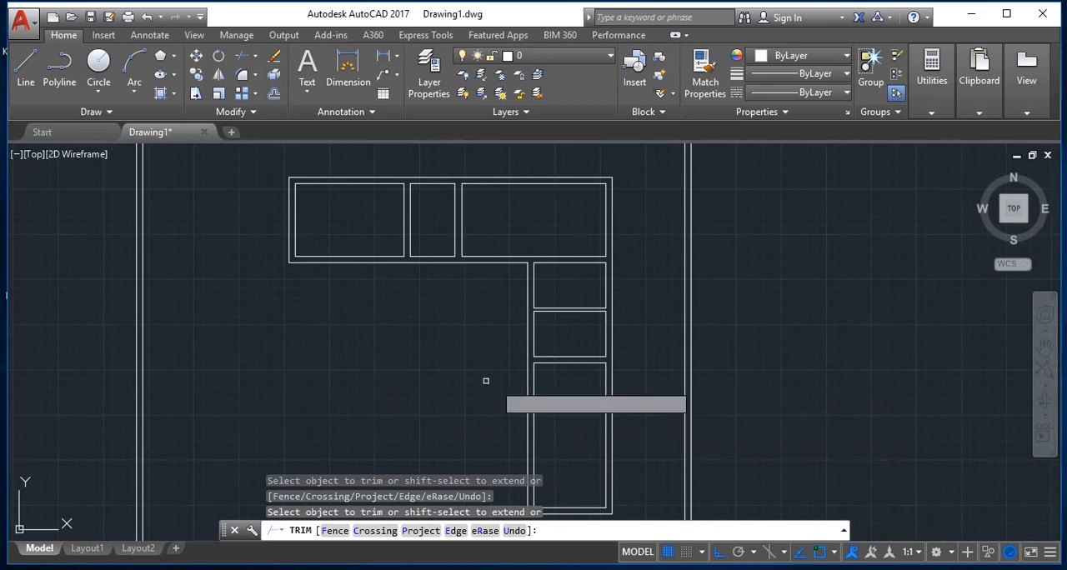
scroll(477, 376, "down", 2)
scroll(538, 500, "up", 2)
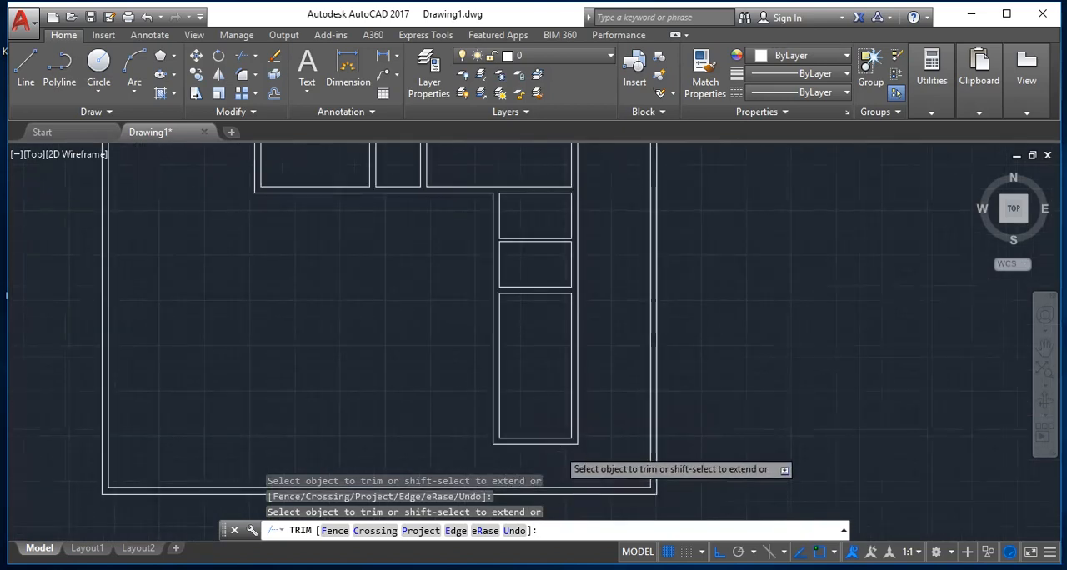
scroll(550, 467, "up", 2)
scroll(556, 444, "down", 4)
scroll(458, 415, "up", 4)
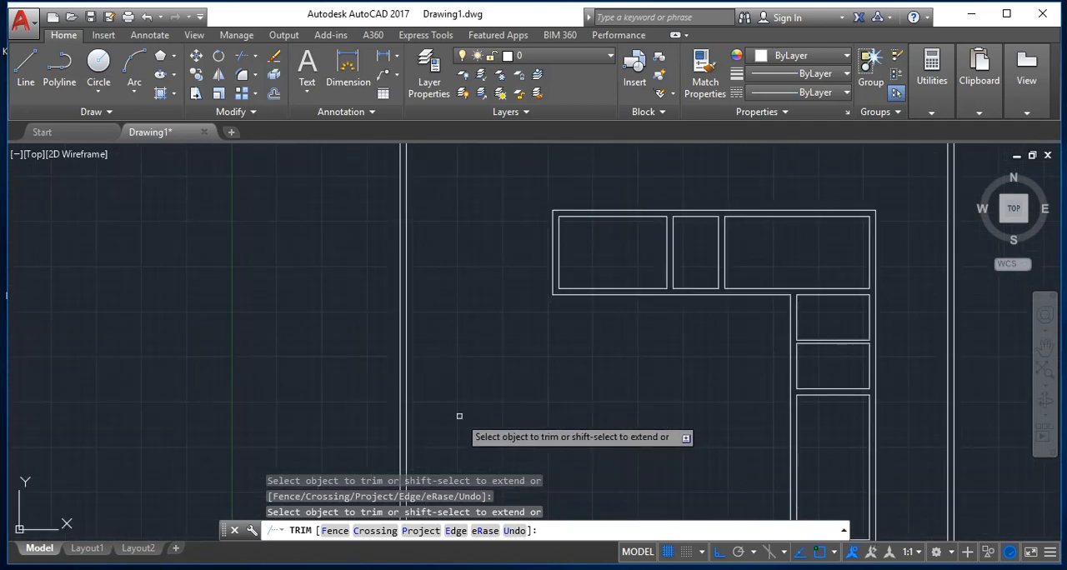
scroll(459, 415, "down", 6)
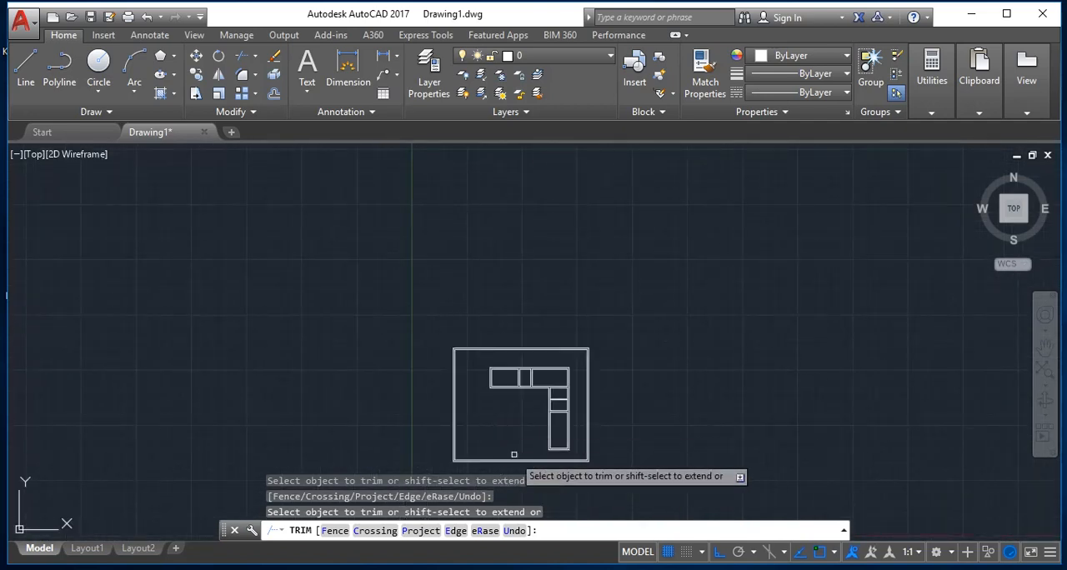
scroll(475, 467, "up", 6)
scroll(684, 291, "down", 4)
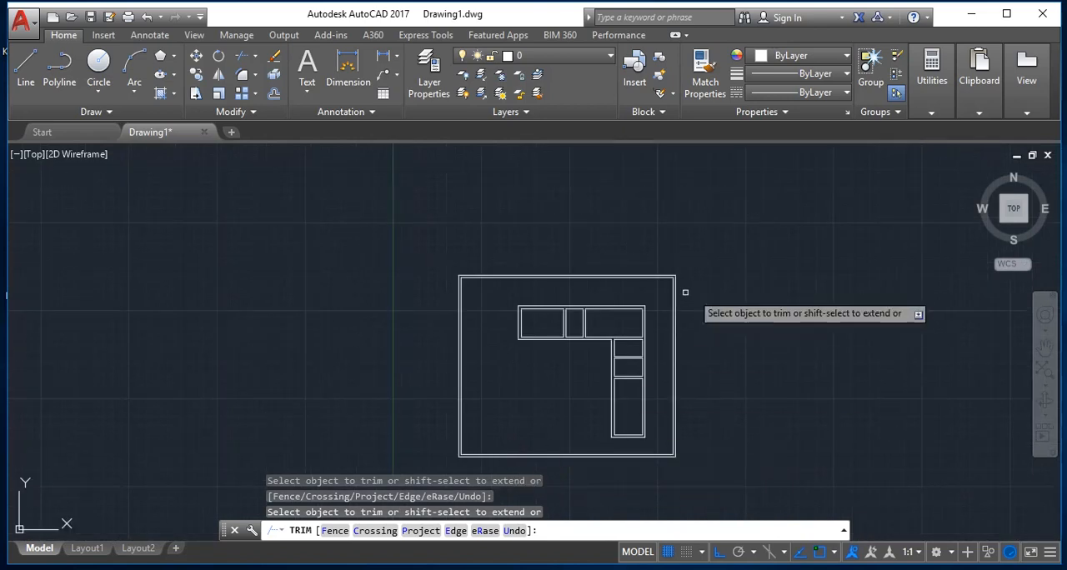
scroll(605, 353, "up", 2)
scroll(605, 354, "up", 4)
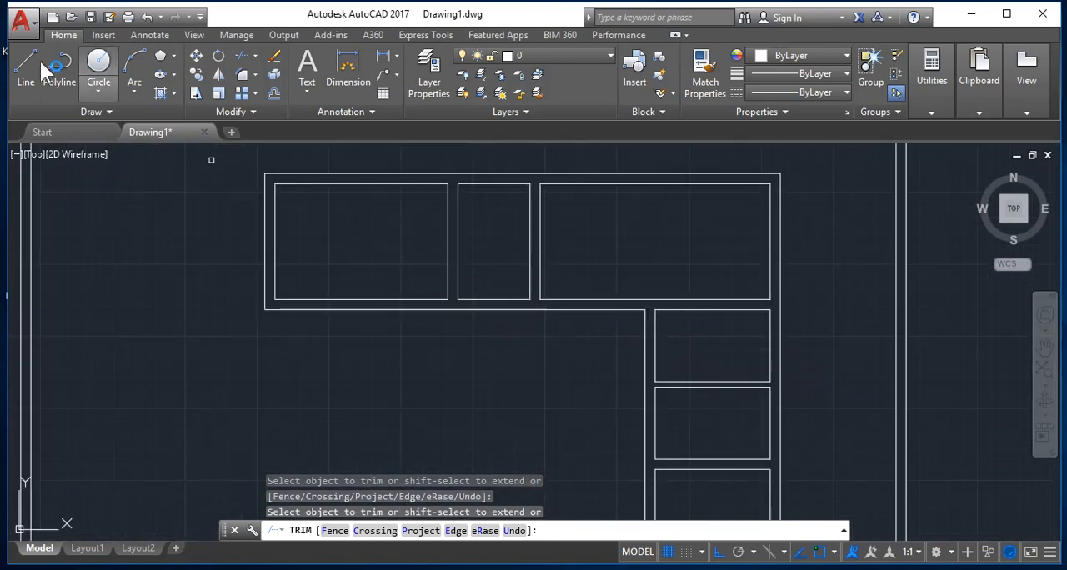
scroll(498, 303, "up", 2)
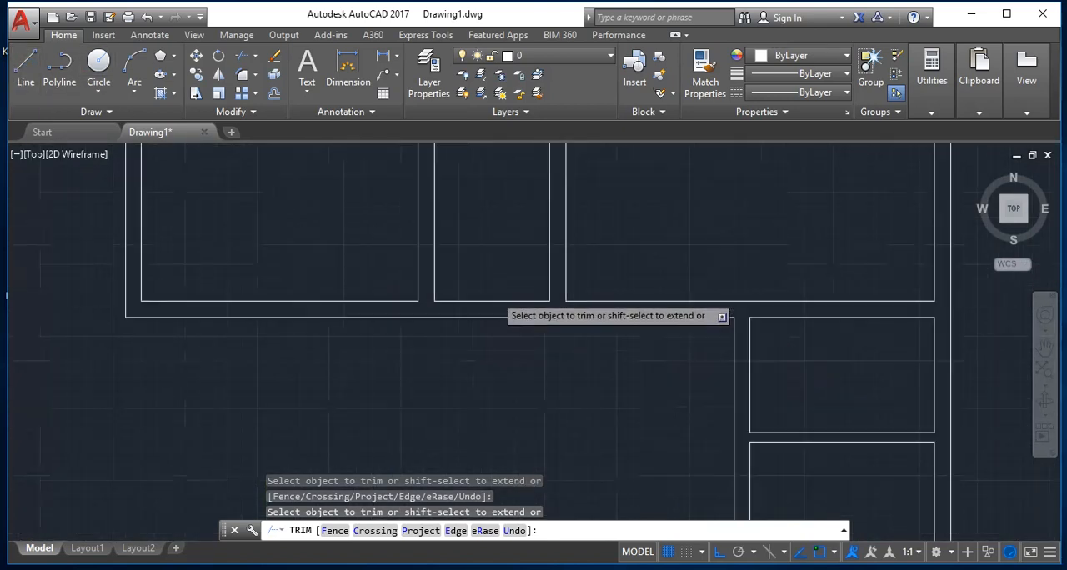
scroll(581, 270, "down", 4)
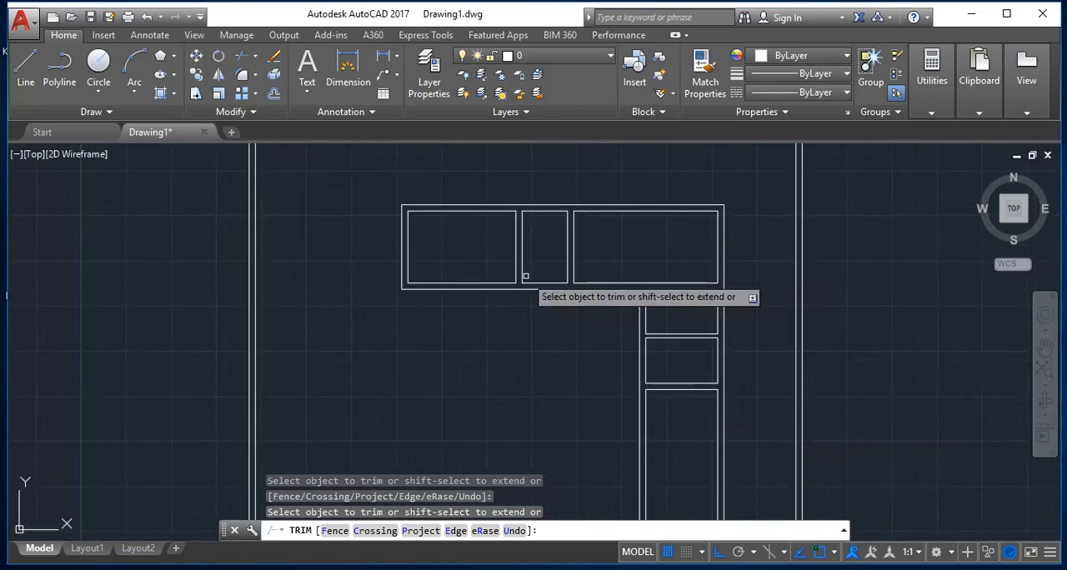
scroll(575, 304, "up", 4)
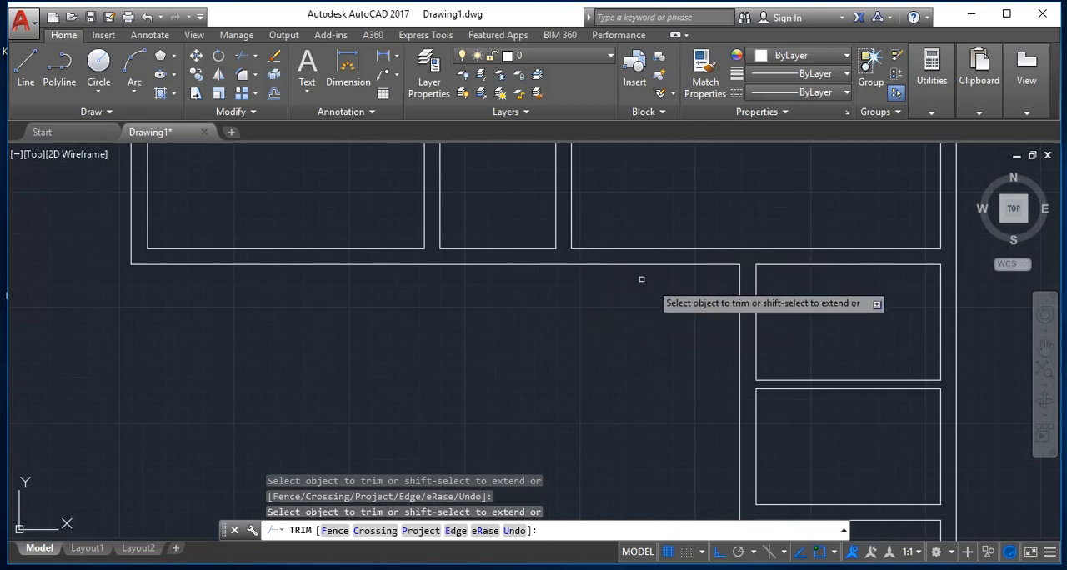
key("Escape")
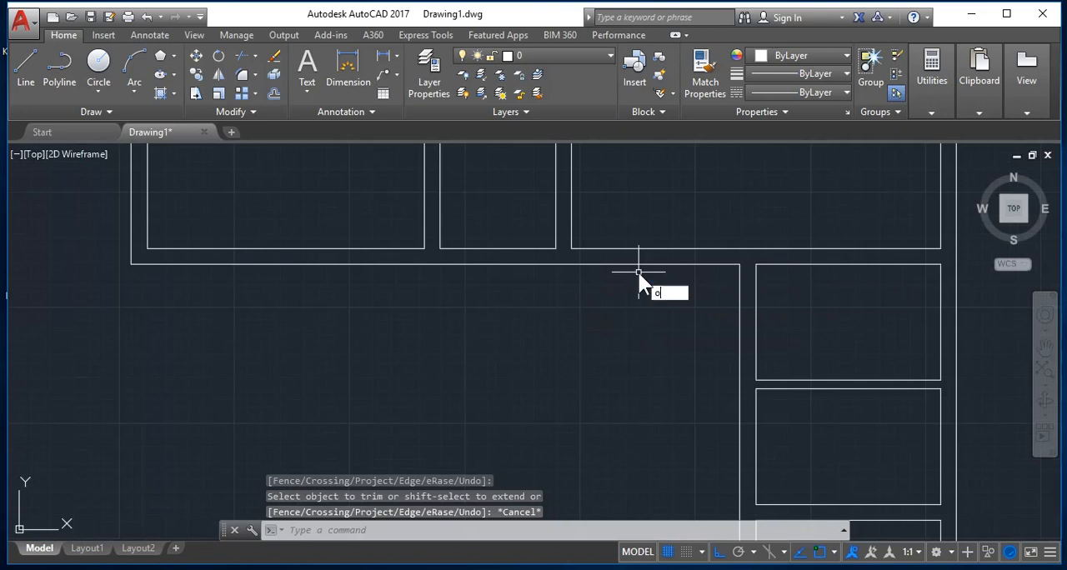
Step: Start an Offset operation for the inner rooms' walls
type("o")
key("Return")
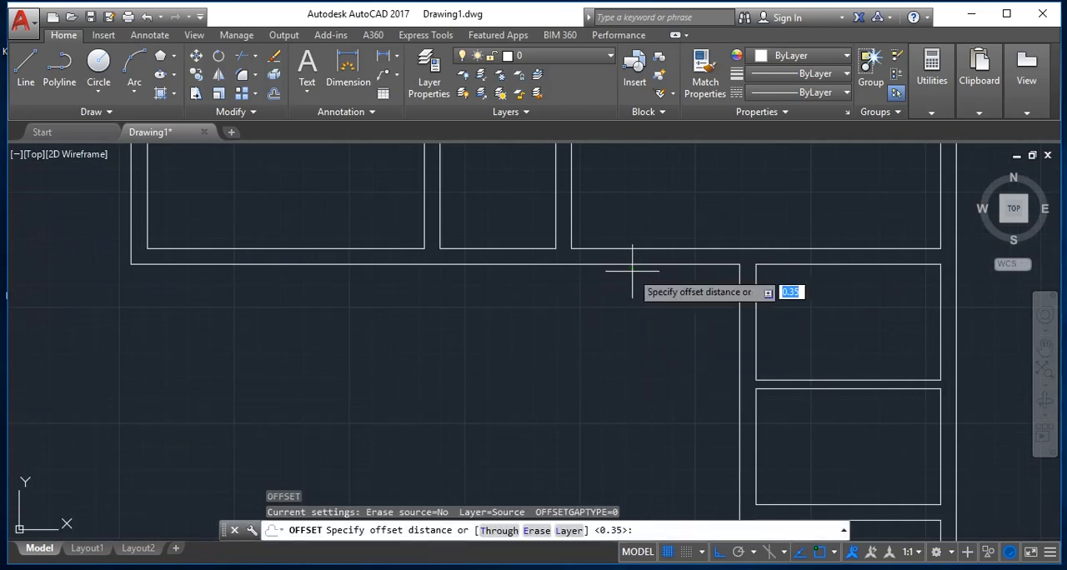
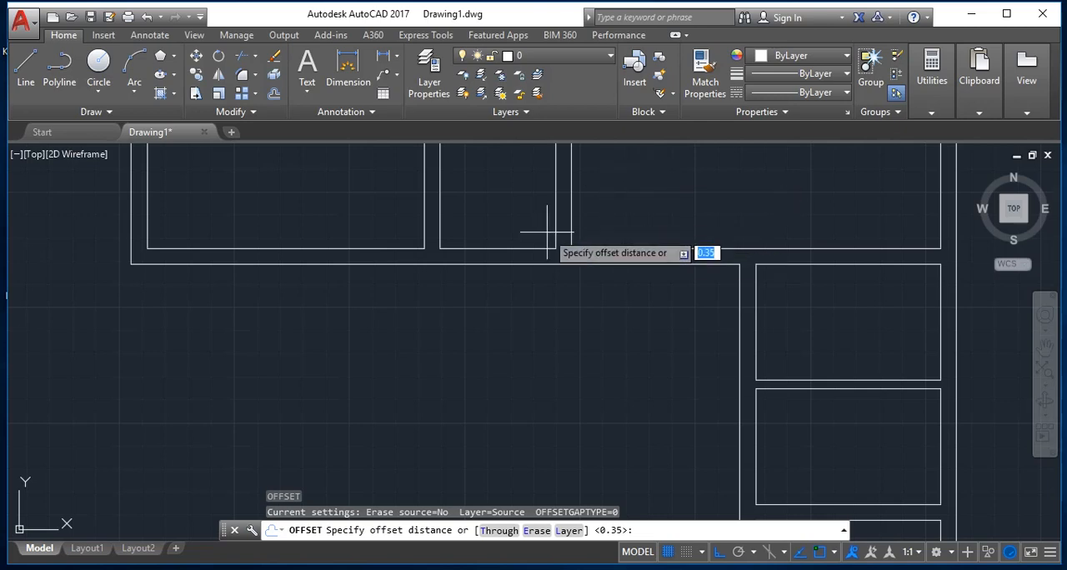
Step: Offset the left wall line of the upper-right room 0.1 into the room as the first door jamb line
type(".1")
key("Return")
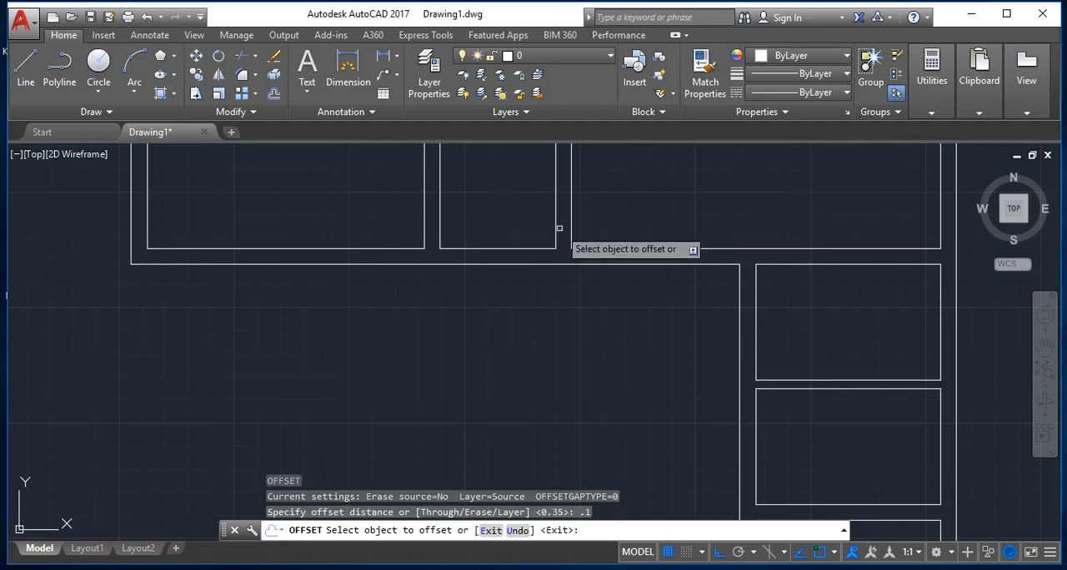
left_click(570, 227)
left_click(627, 227)
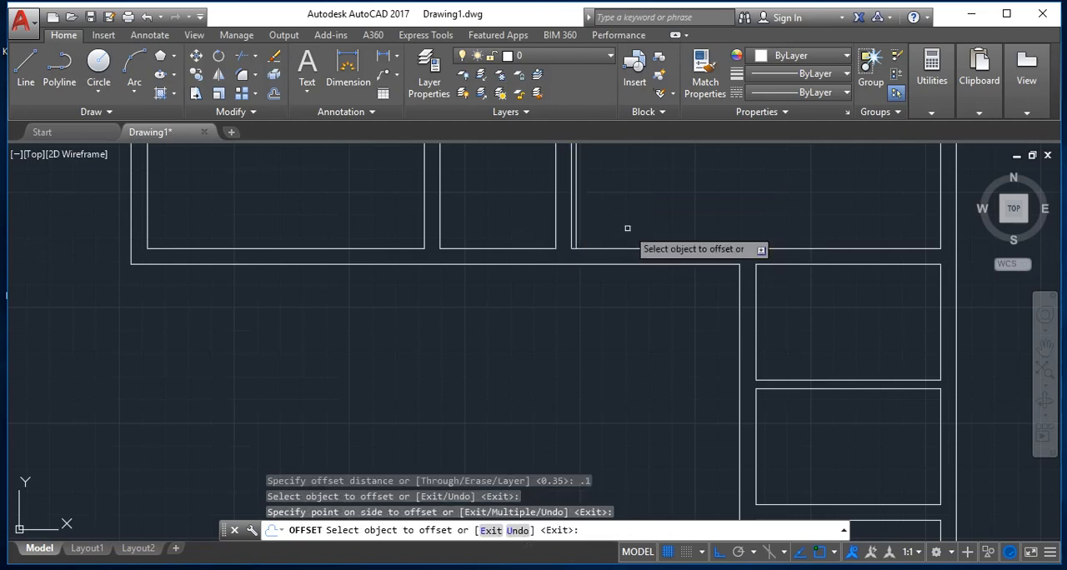
key("Return")
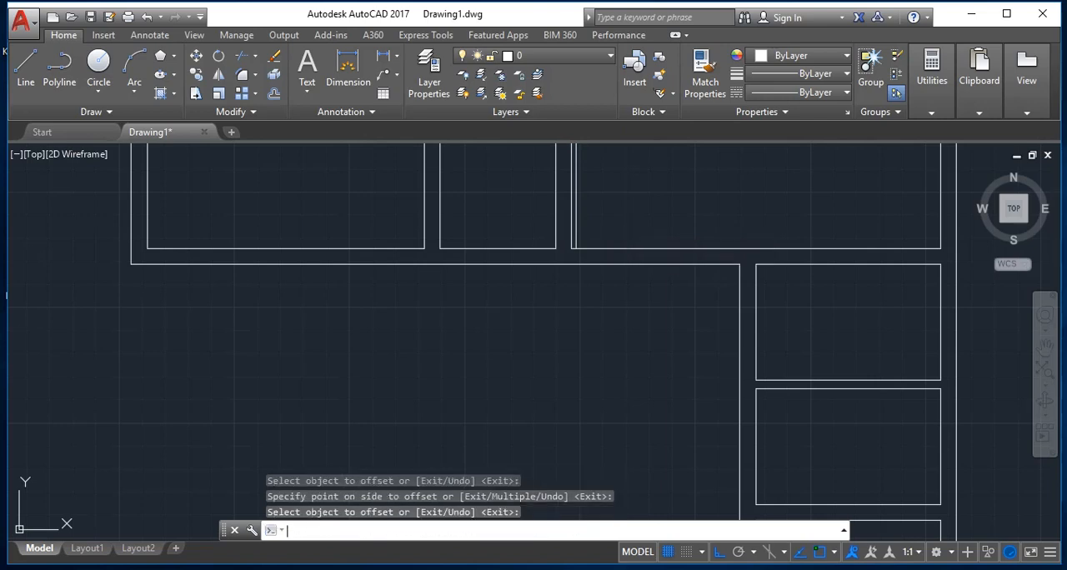
Step: Offset the new jamb line 1 unit further into the upper-right room to set the door width
key("Return")
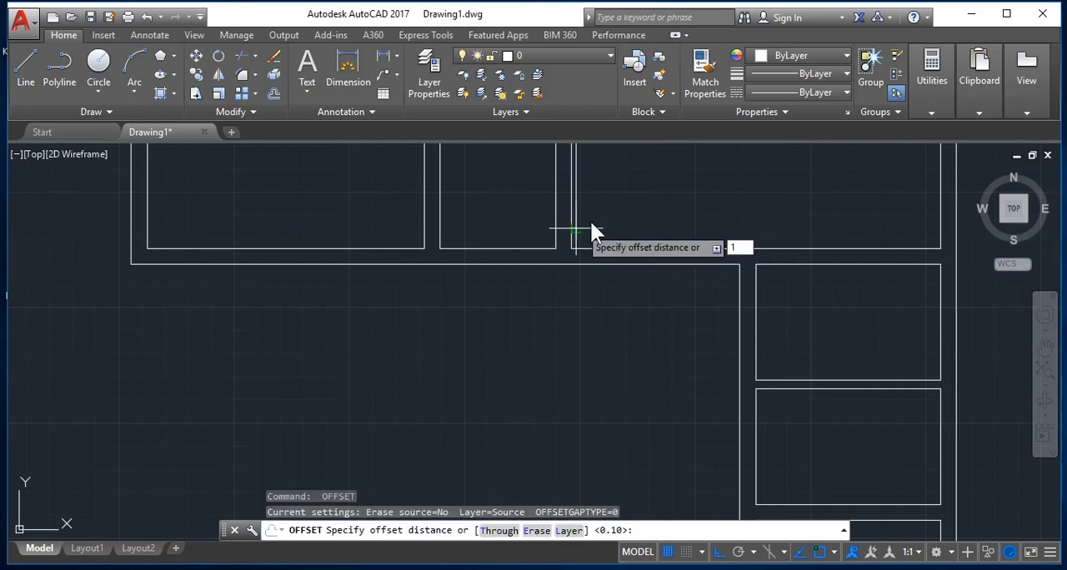
key("Return")
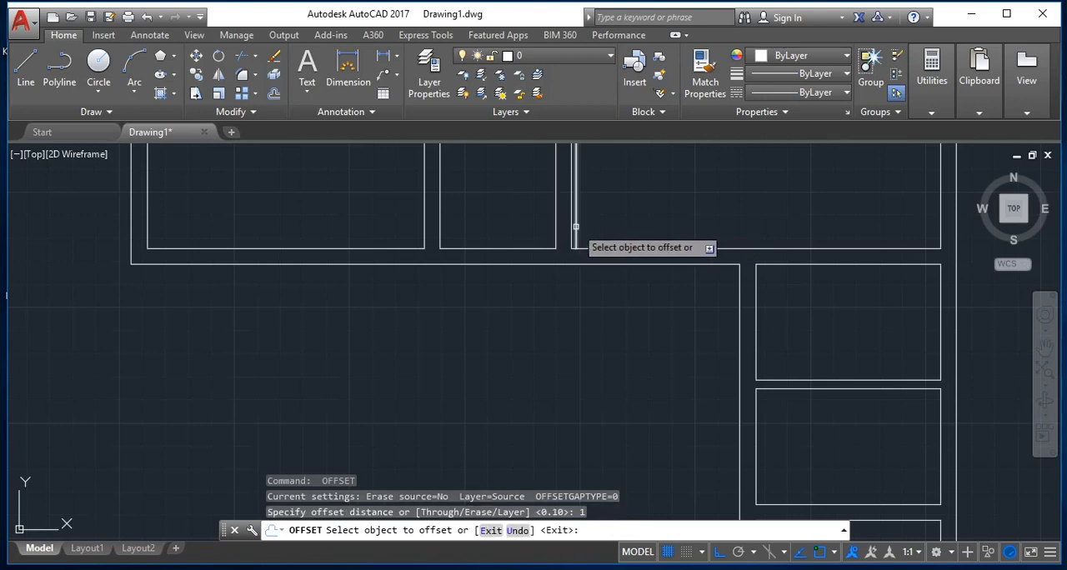
left_click(575, 226)
left_click(642, 224)
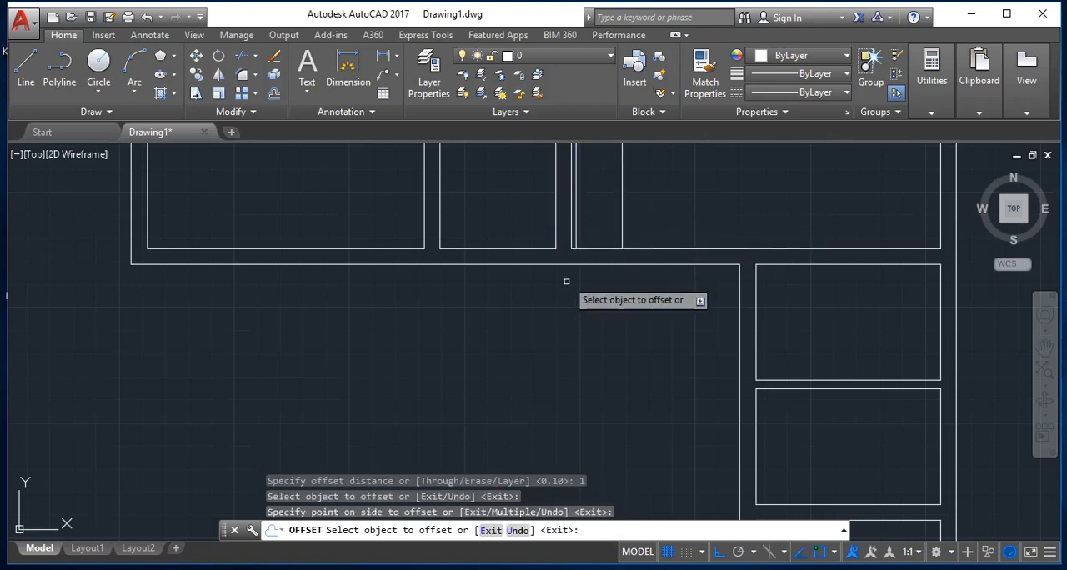
key("Escape")
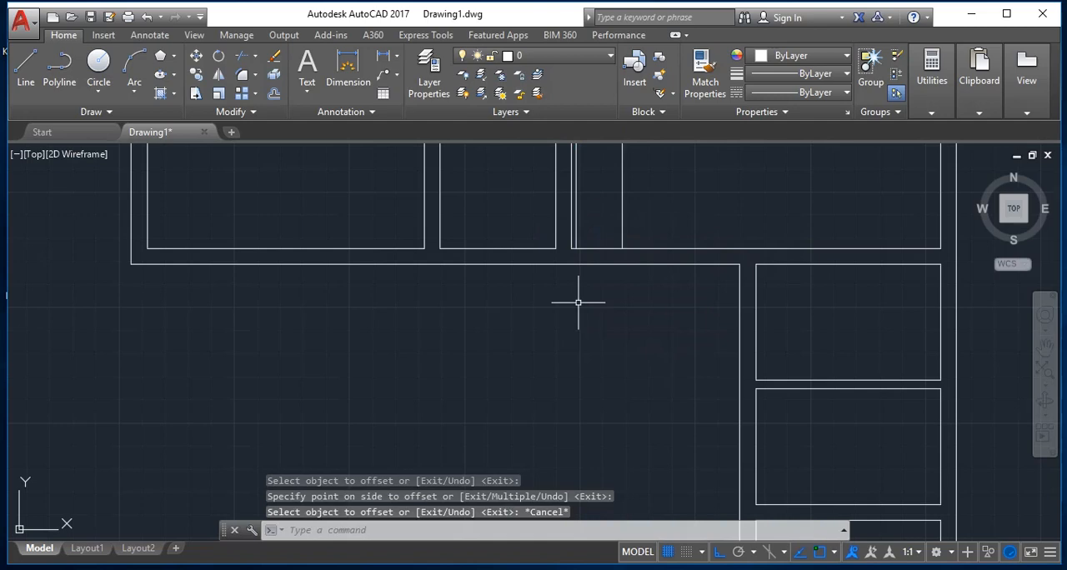
Step: Extend both jamb lines down to the outer line of the upper-right room's lower wall
type("ex")
key("Return")
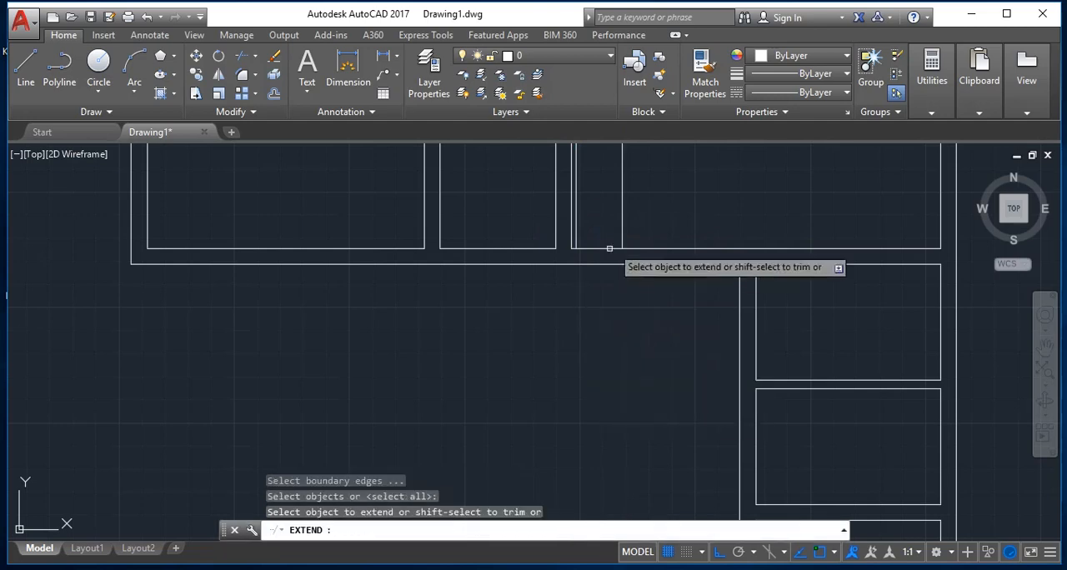
left_click(619, 231)
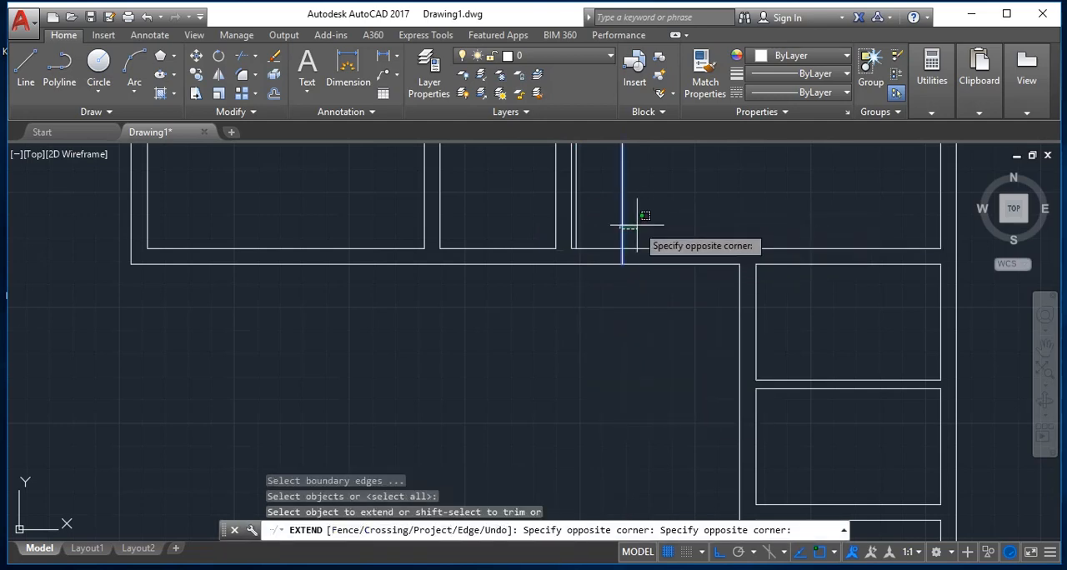
left_click(636, 224)
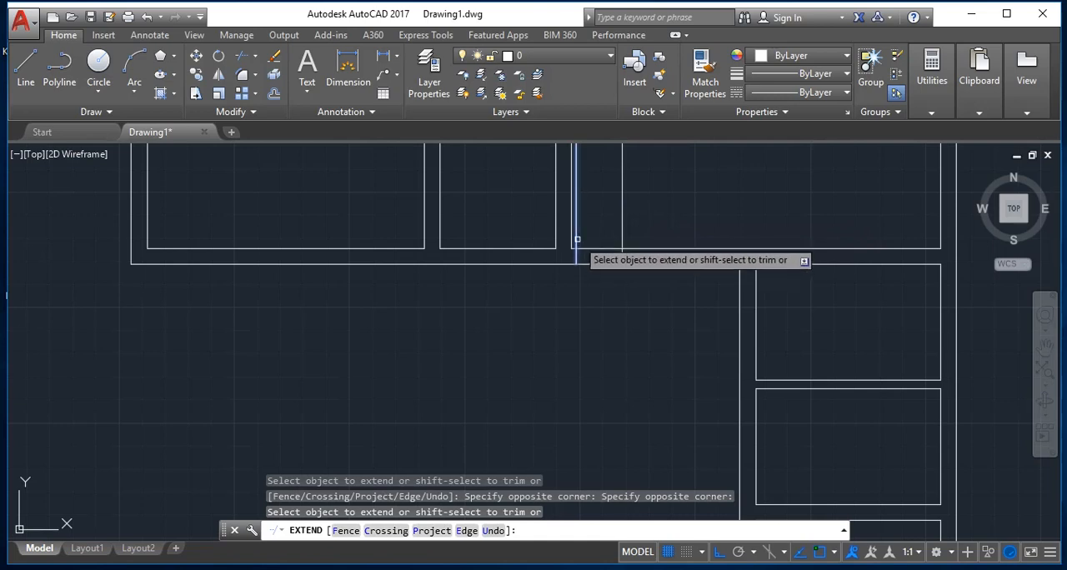
left_click(578, 240)
key("Escape")
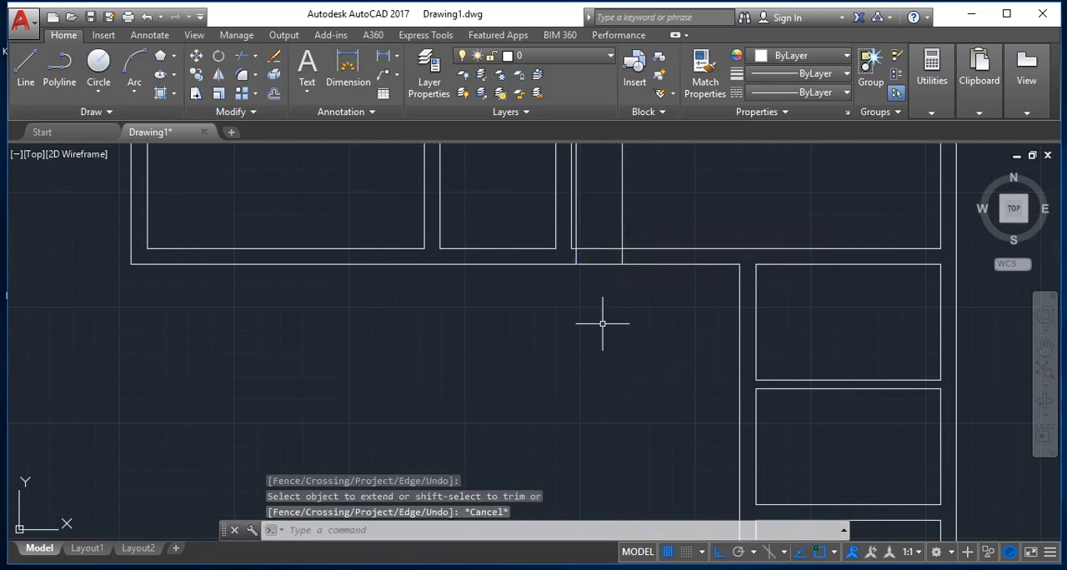
Step: Trim both lower wall lines between the two jamb lines to open the doorway
type("tr")
key("Return")
key("Return")
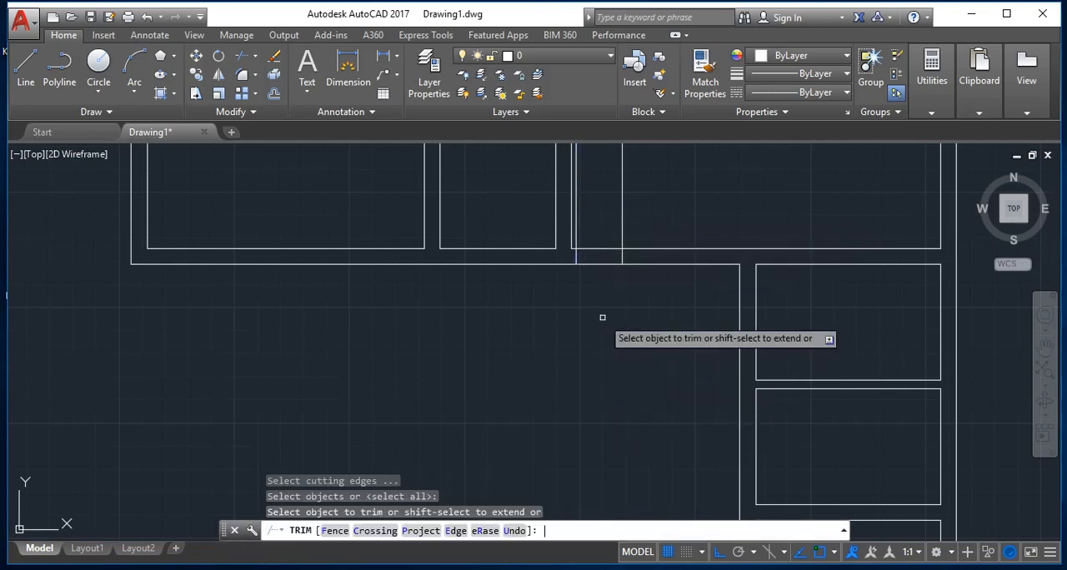
left_click(591, 295)
left_click(593, 241)
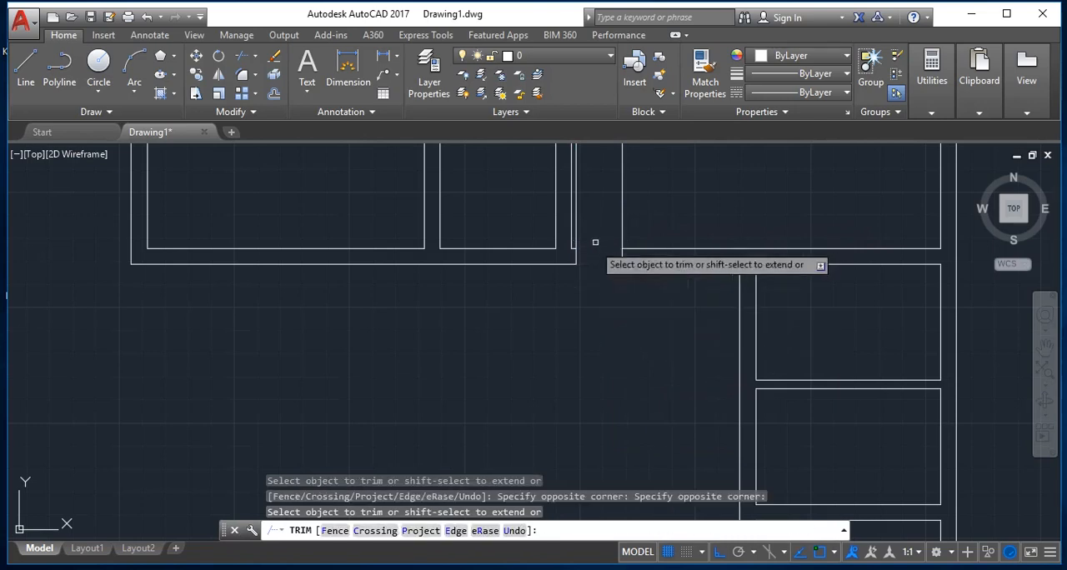
scroll(570, 248, "up", 4)
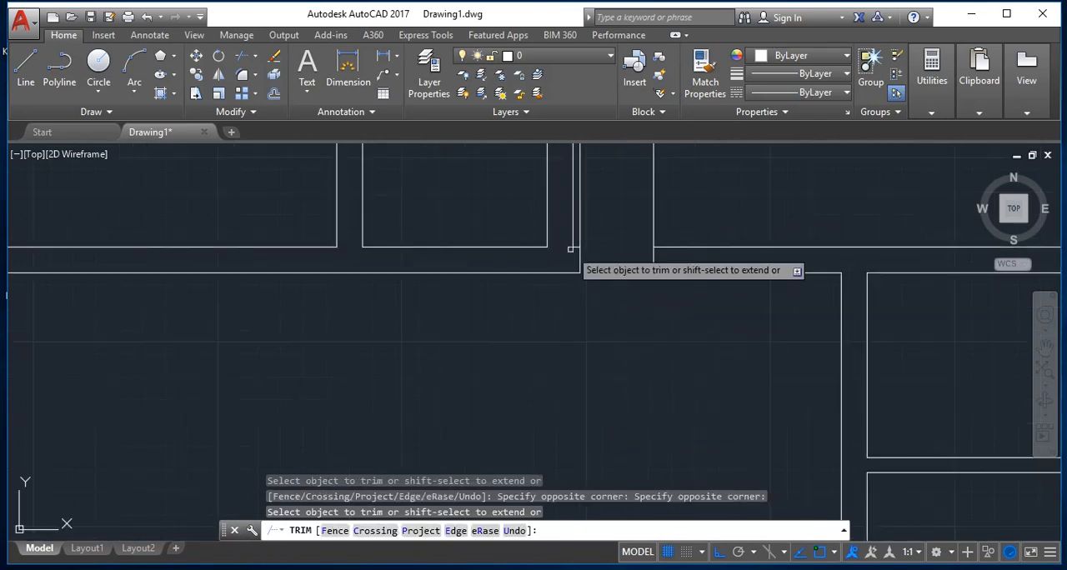
scroll(570, 247, "up", 2)
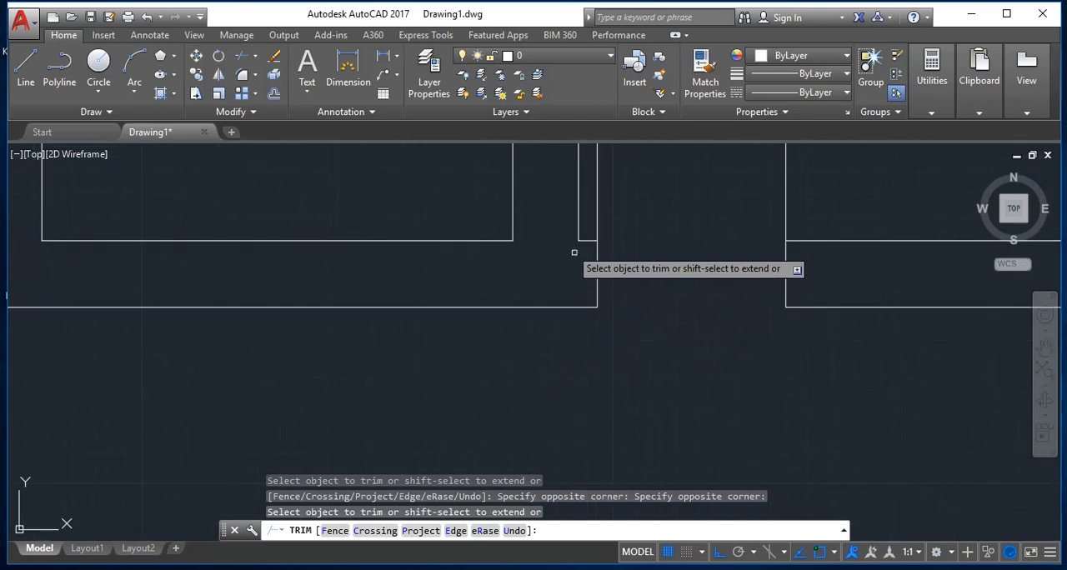
key("Escape")
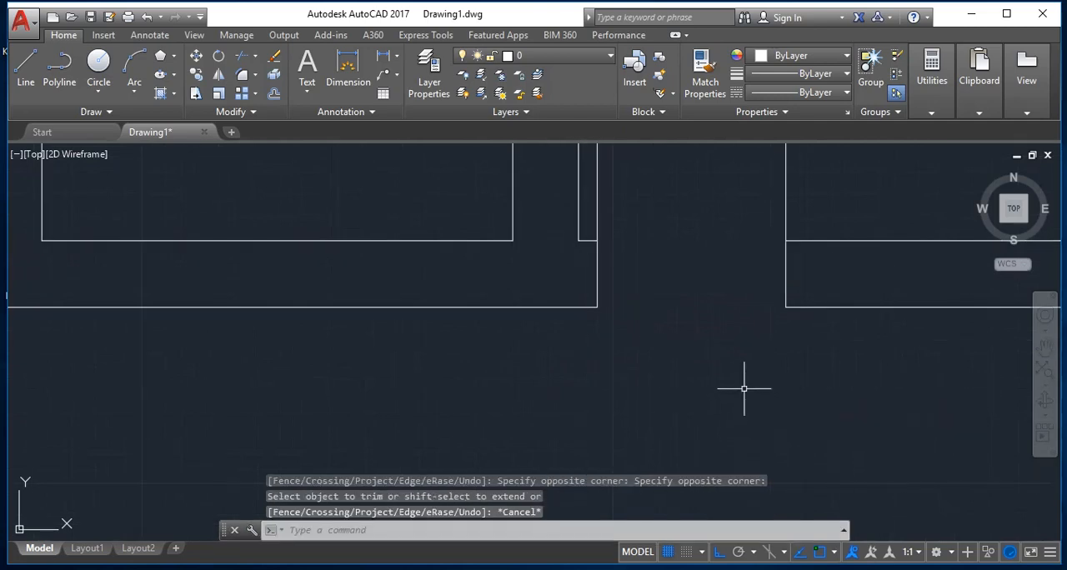
Step: Draw a circle centred on the left jamb line within the wall thickness, with its radius reaching the right jamb
type("c")
key("Return")
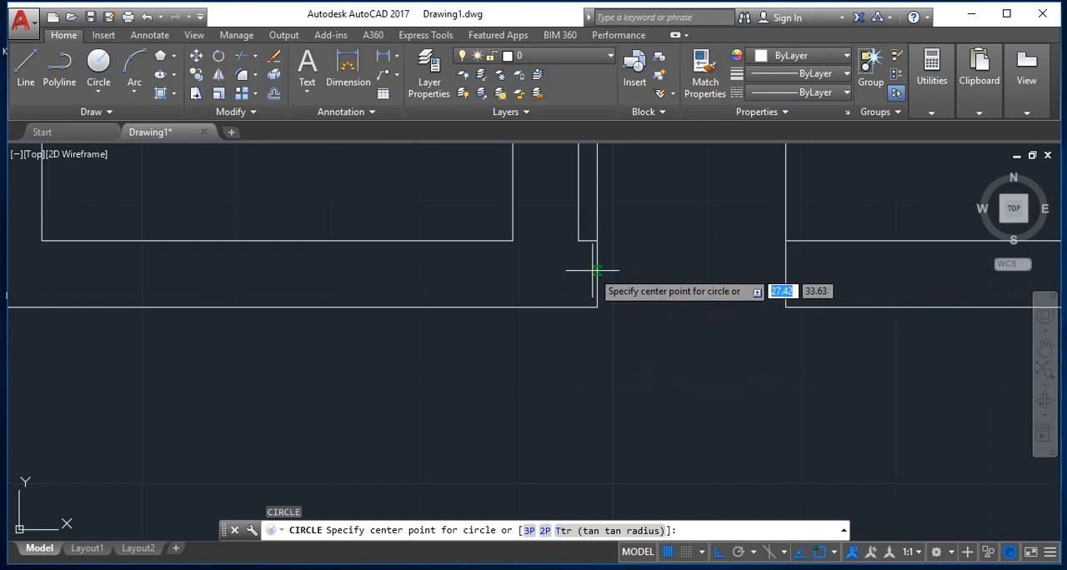
scroll(590, 265, "down", 5)
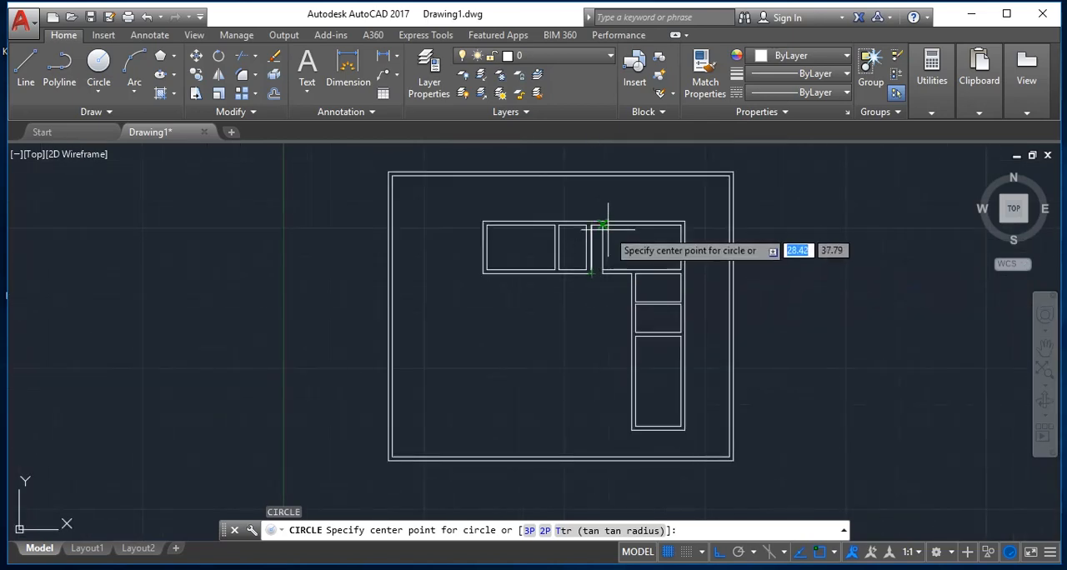
scroll(567, 263, "up", 8)
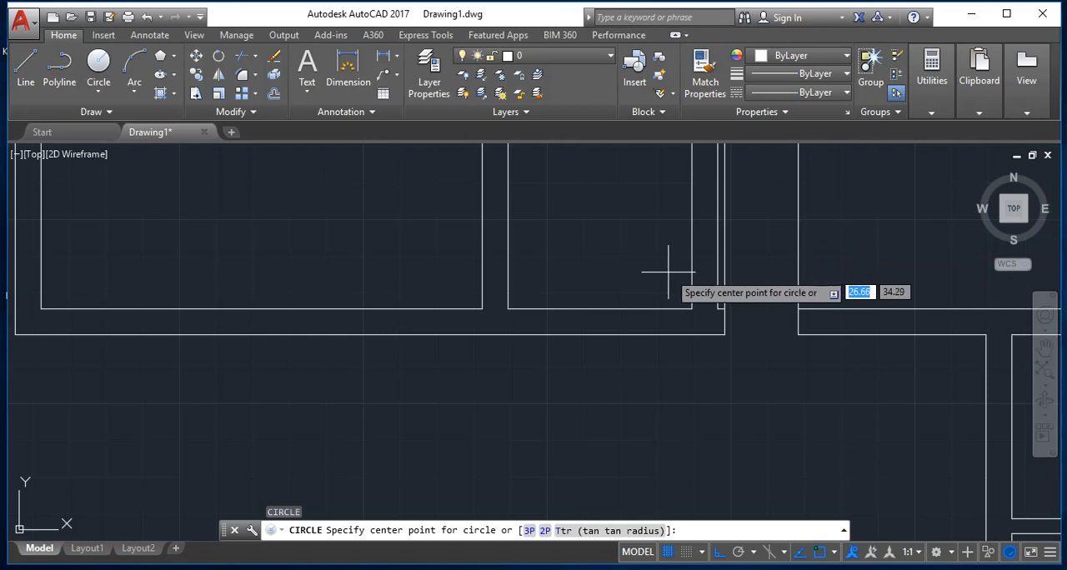
scroll(708, 332, "up", 2)
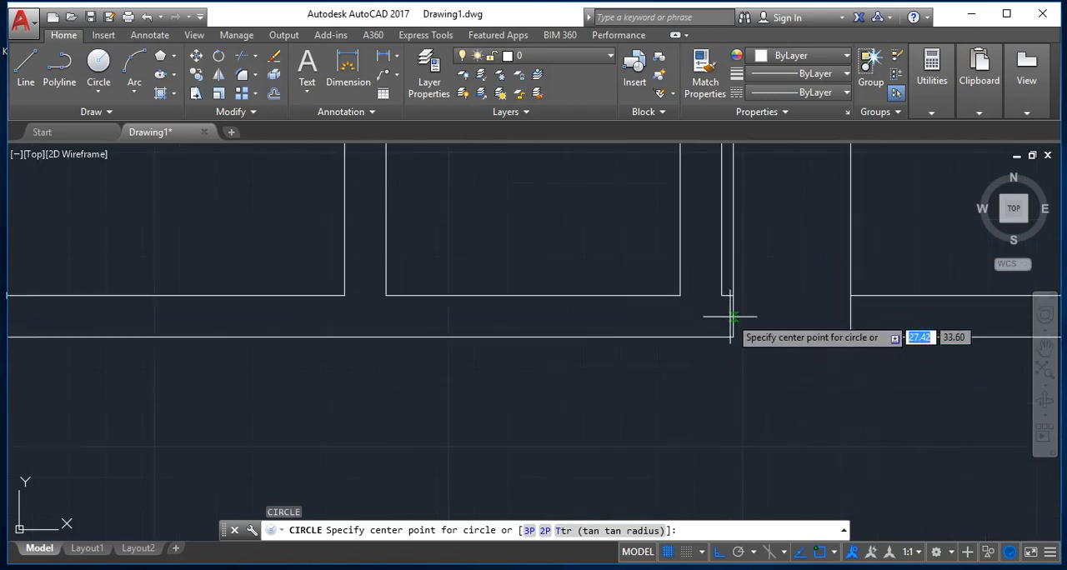
left_click(733, 317)
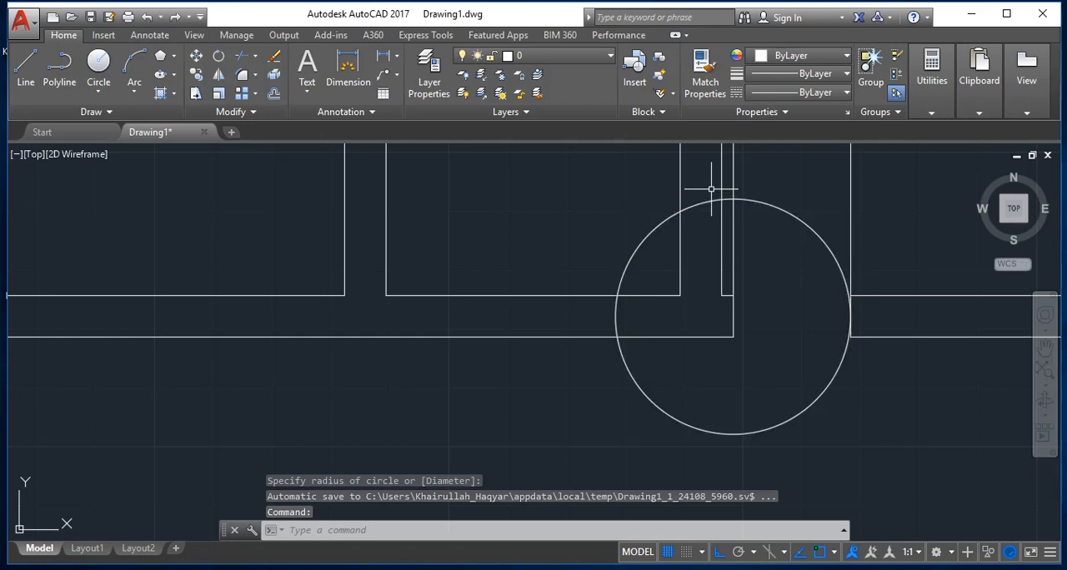
key("Escape")
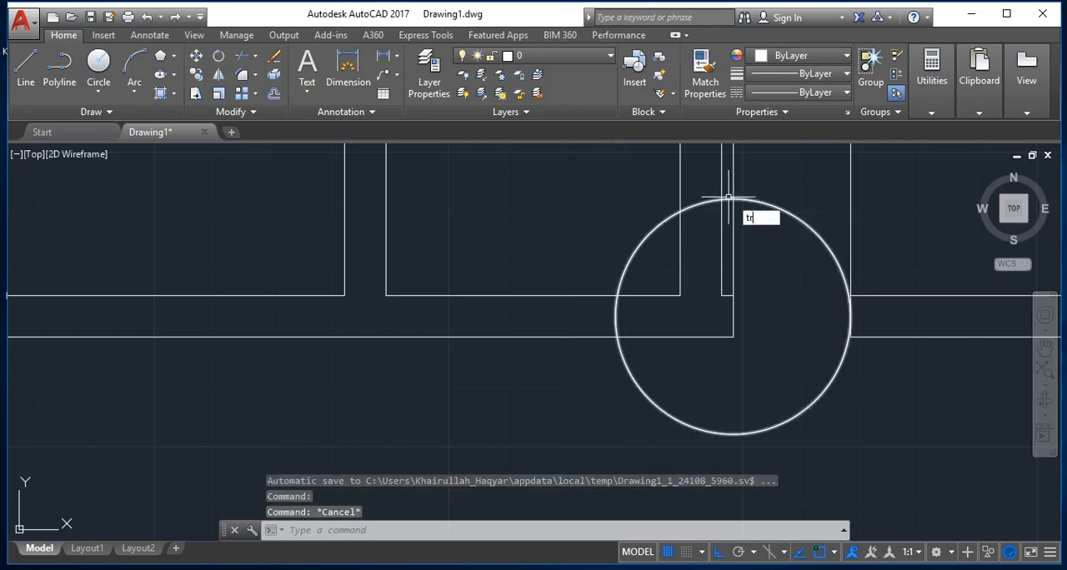
Step: Trim both jamb lines above the doorway, the circle's lower part and its short piece between the two left vertical lines
type("tr")
key("Return")
key("Return")
scroll(748, 204, "up", 2)
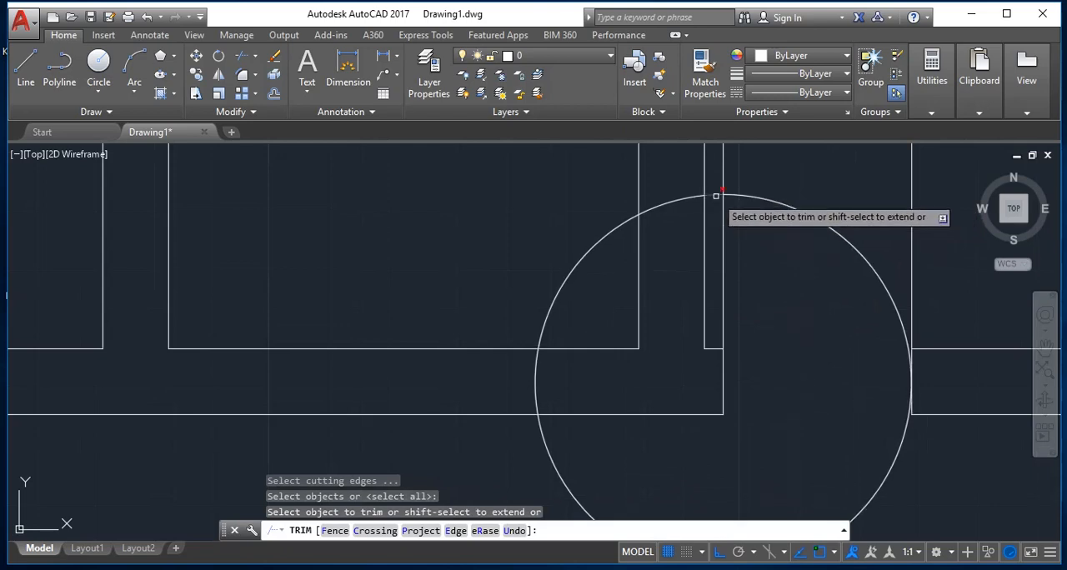
left_click(715, 197)
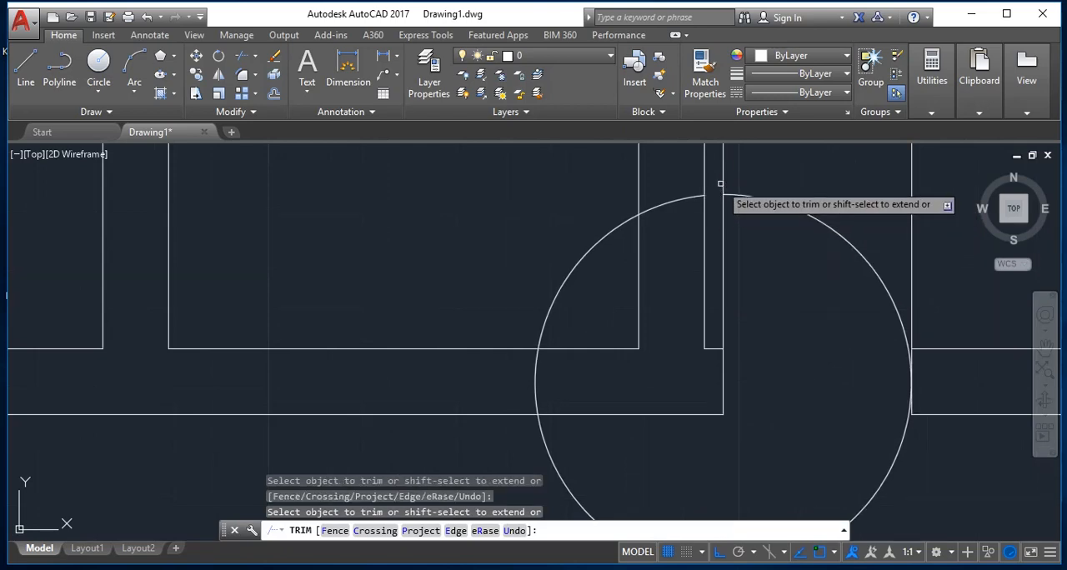
left_click(721, 184)
left_click(910, 281)
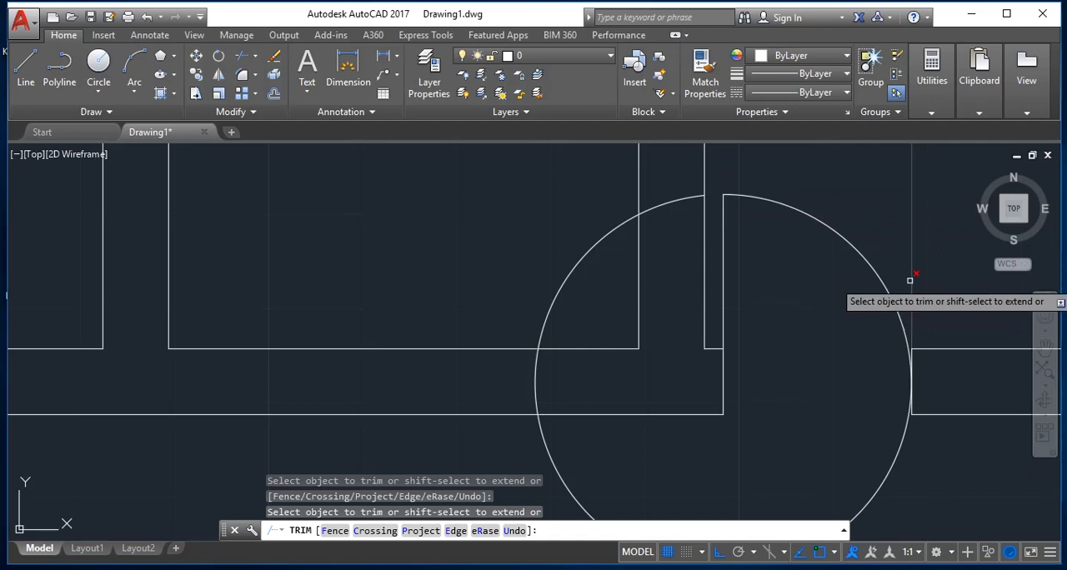
left_click(900, 438)
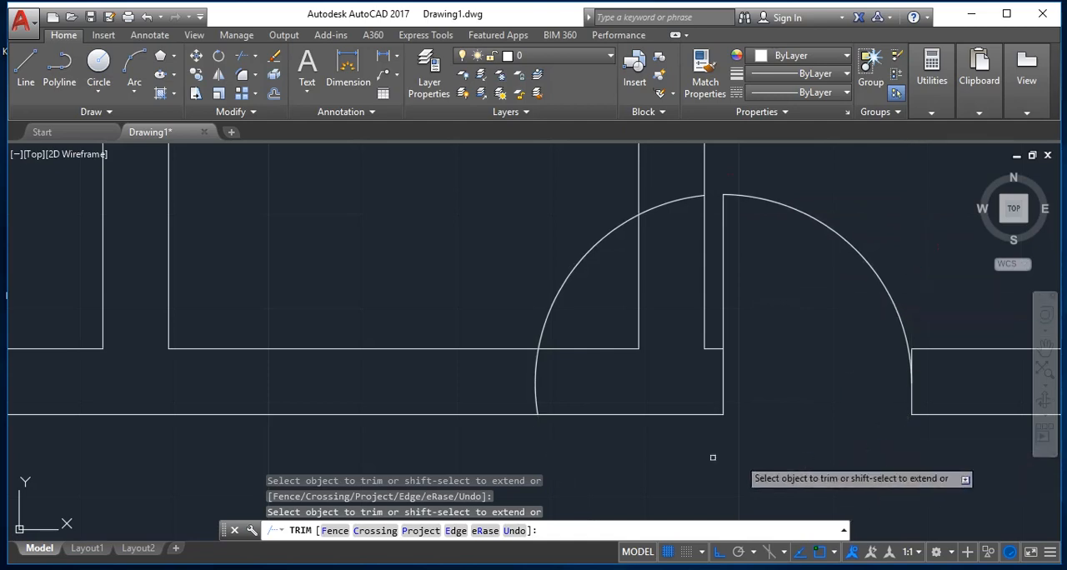
key("Escape")
Step: Erase the leftover arc on the left side of the doorway, keeping only the door swing arc
type("e")
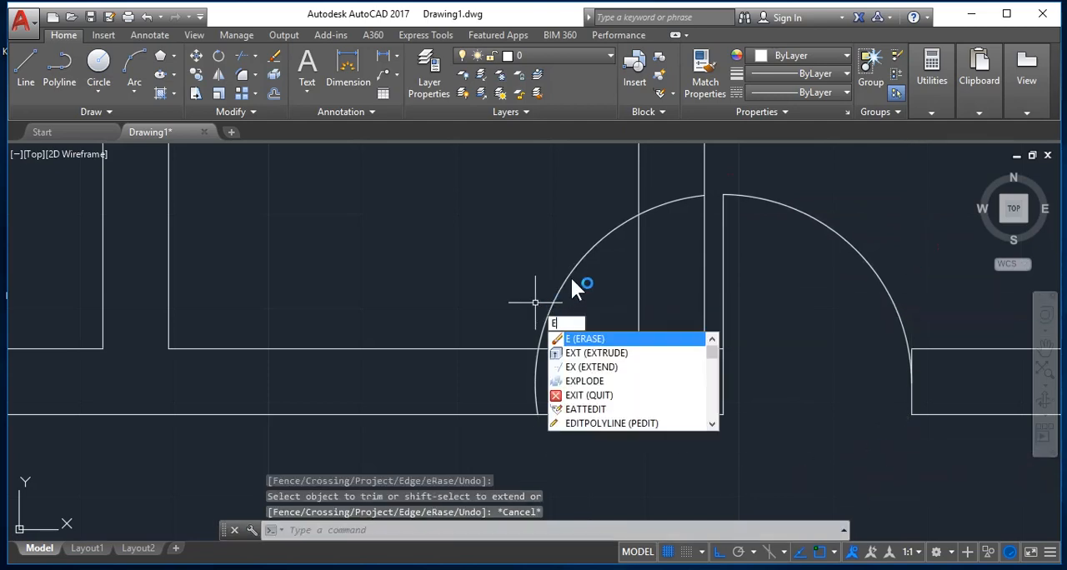
key("Return")
left_click(566, 277)
key("Return")
scroll(647, 348, "down", 4)
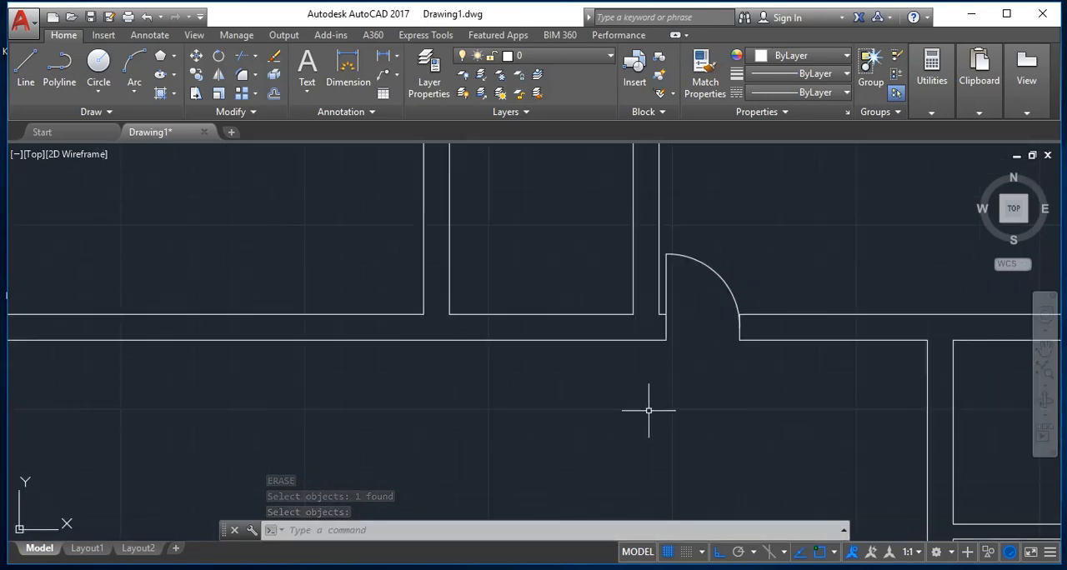
Step: Examine the finished door and the remaining inner rooms' walls across the floor plan
scroll(805, 401, "down", 4)
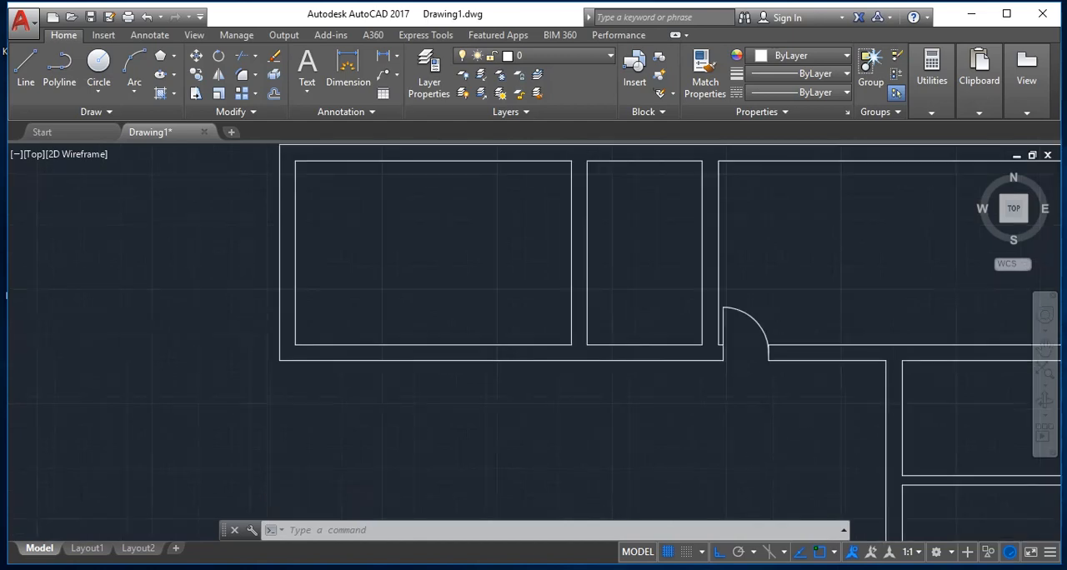
scroll(936, 374, "up", 4)
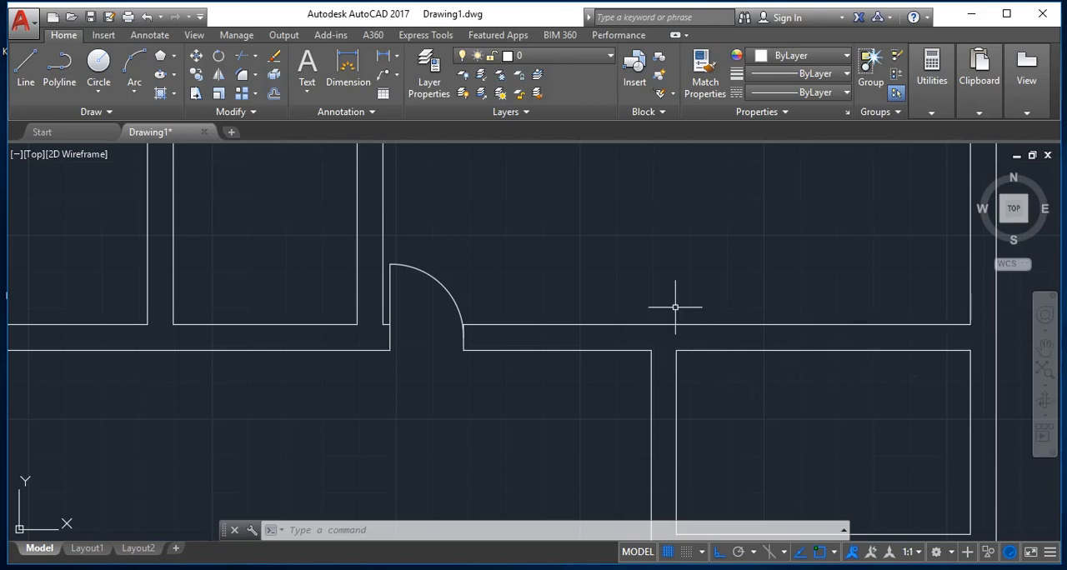
scroll(643, 358, "down", 4)
scroll(629, 393, "up", 3)
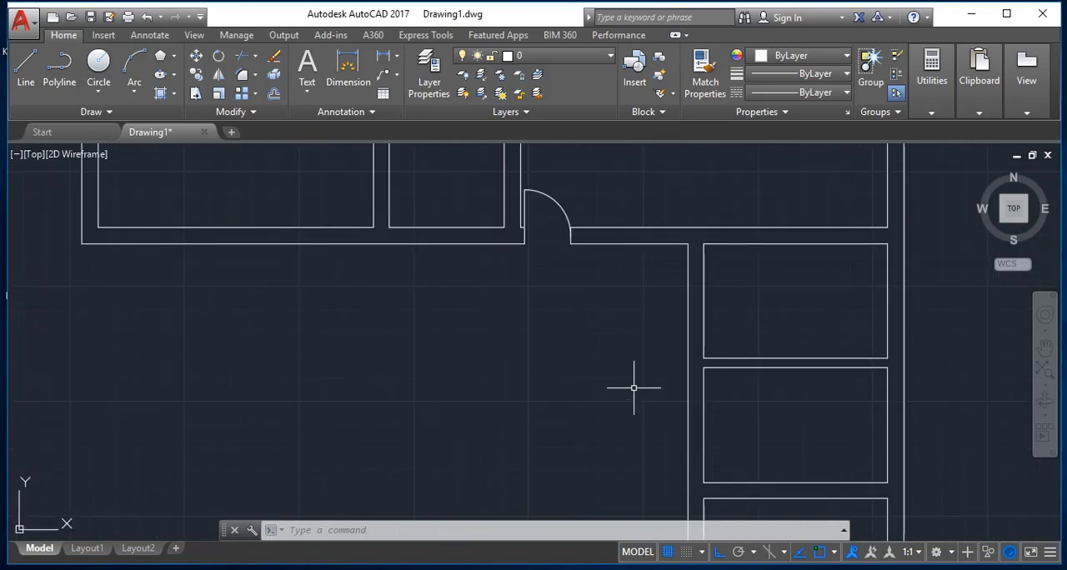
scroll(656, 414, "down", 5)
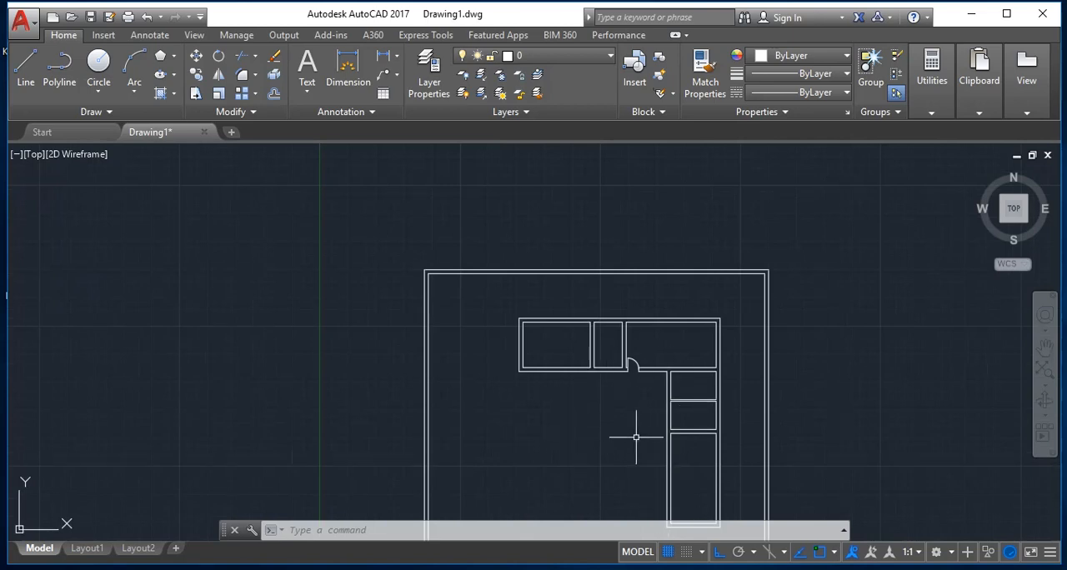
scroll(624, 476, "down", 4)
scroll(620, 473, "up", 6)
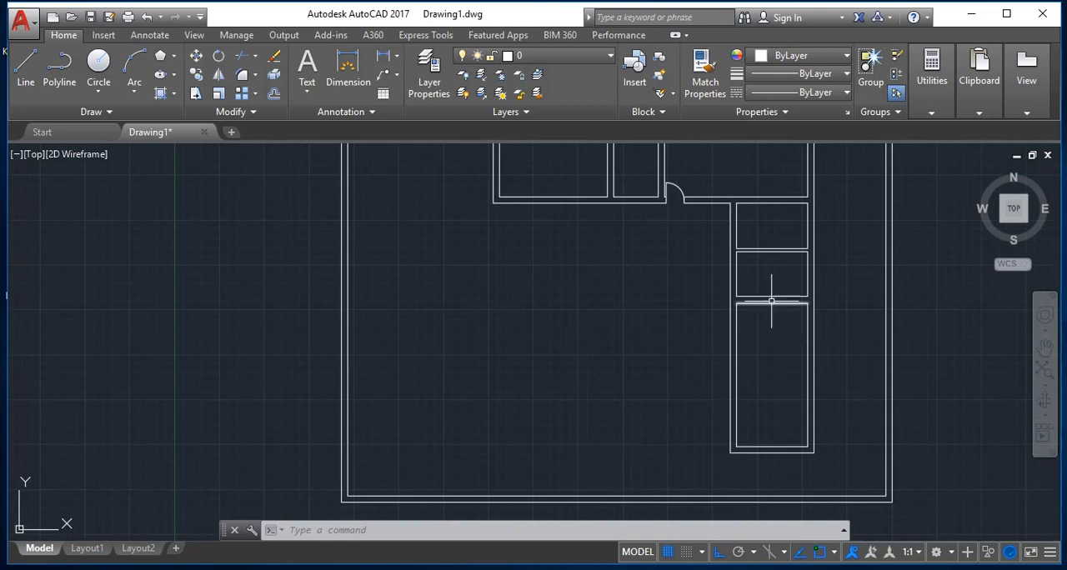
scroll(768, 241, "down", 1)
scroll(755, 215, "up", 4)
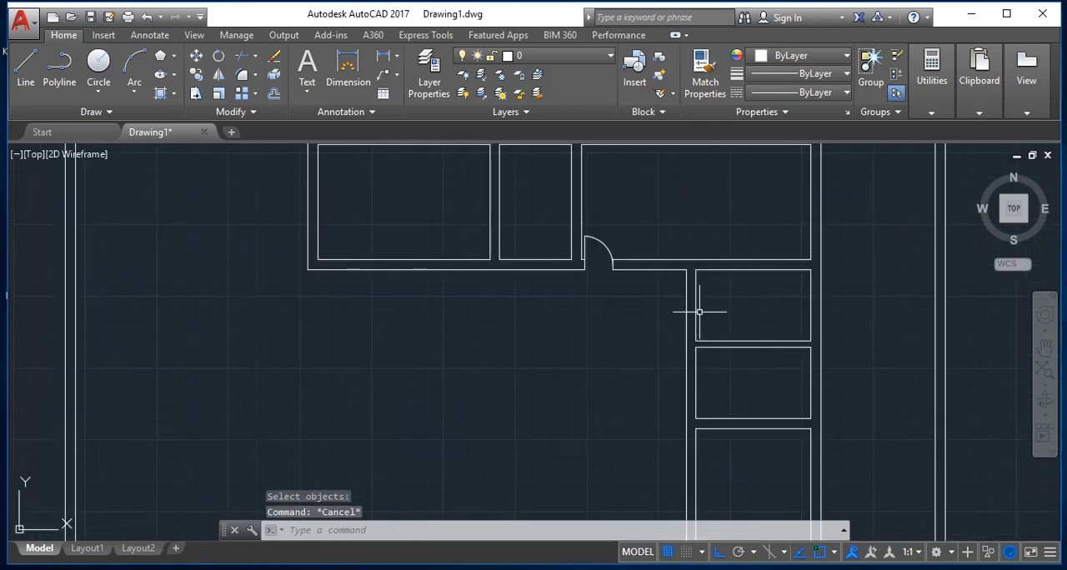
Step: Offset by 0.1 into the right-hand rooms the first room's top line, the second room's bottom line and the third room's top line
type("o")
key("Return")
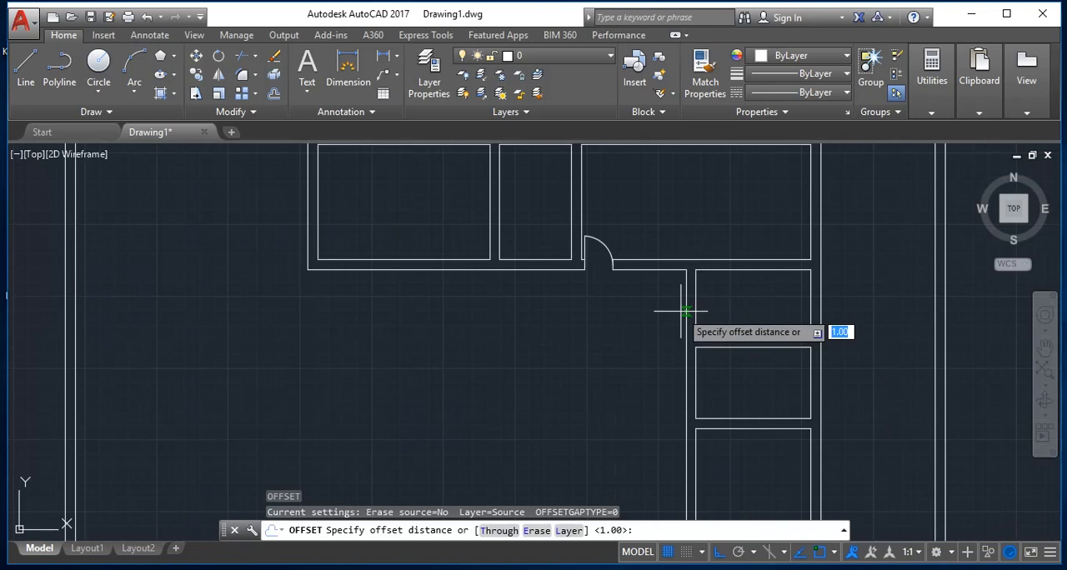
type(".")
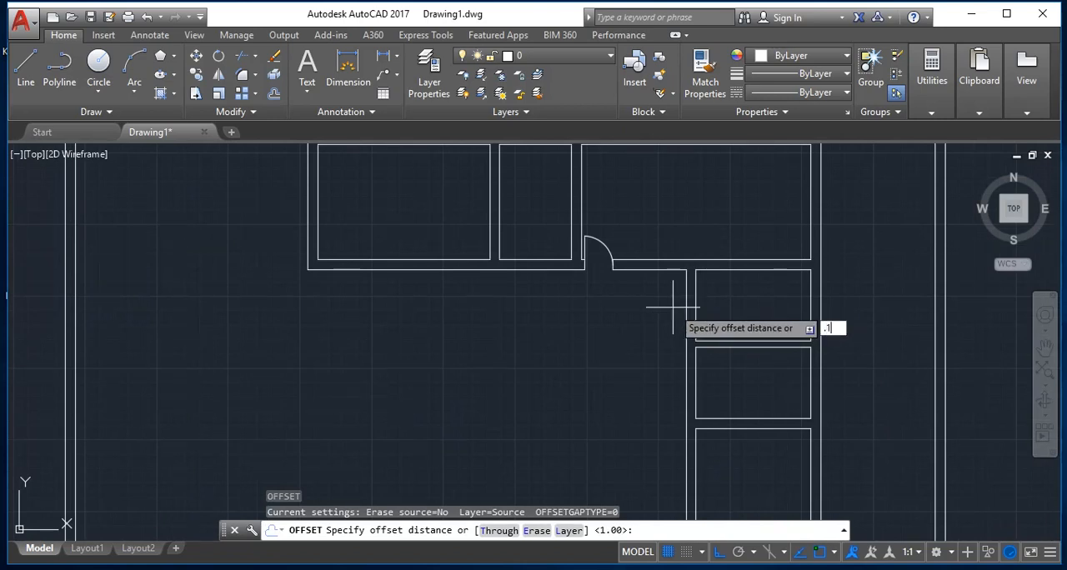
type("1")
key("Return")
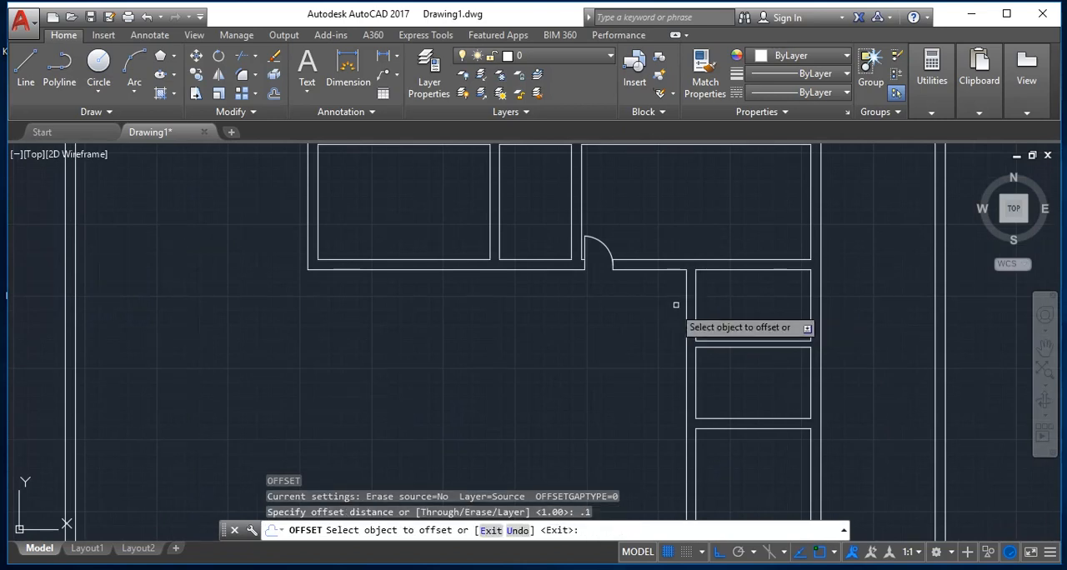
left_click(719, 270)
left_click(725, 307)
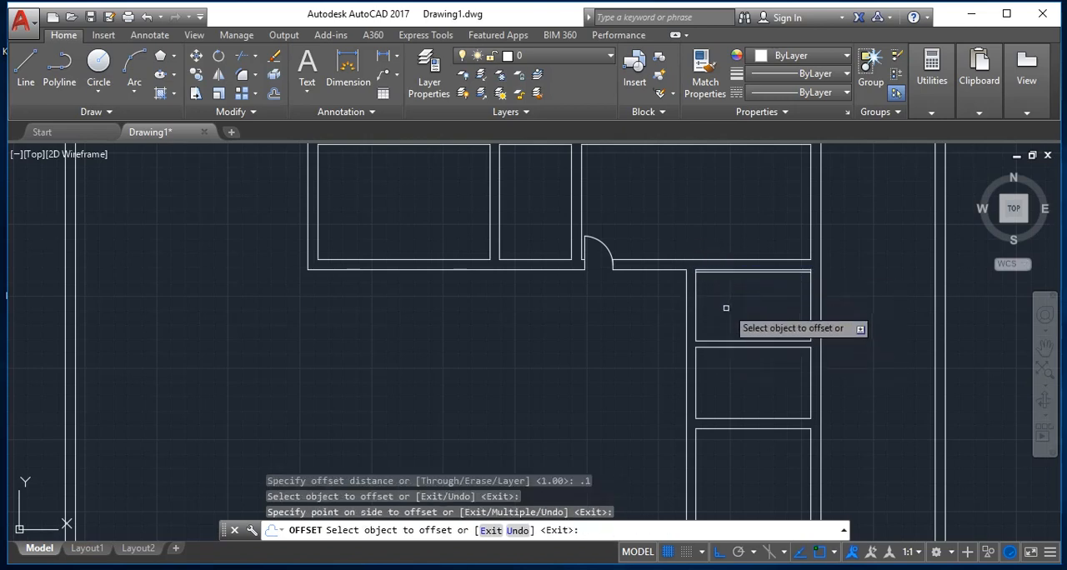
left_click(719, 419)
left_click(726, 442)
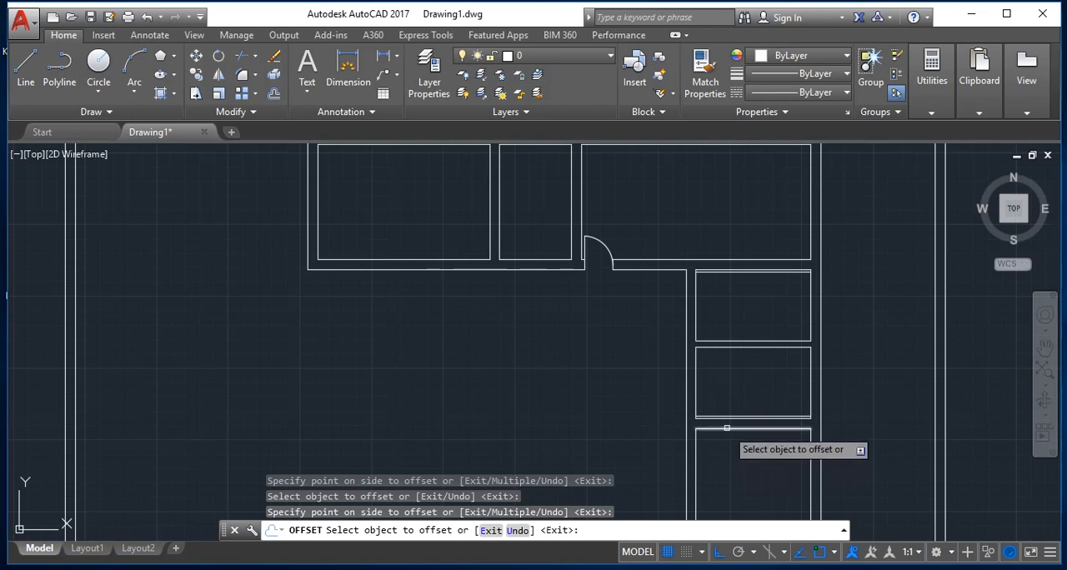
left_click(727, 428)
left_click(726, 442)
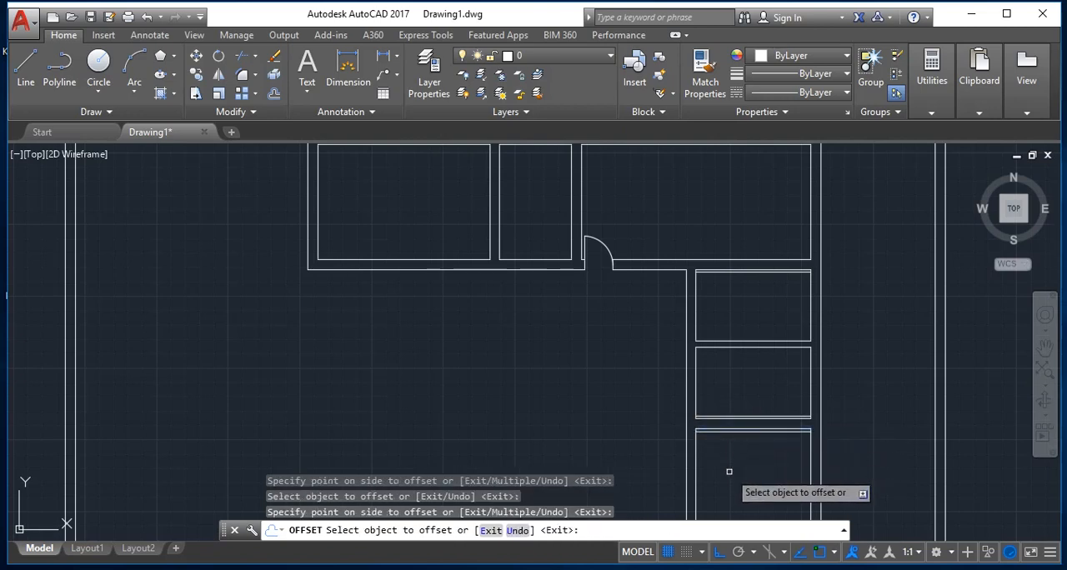
Step: Offset both lines of the wall between the upper-left room and the narrow room by 0.1 into their respective rooms
left_click(498, 249)
left_click(473, 258)
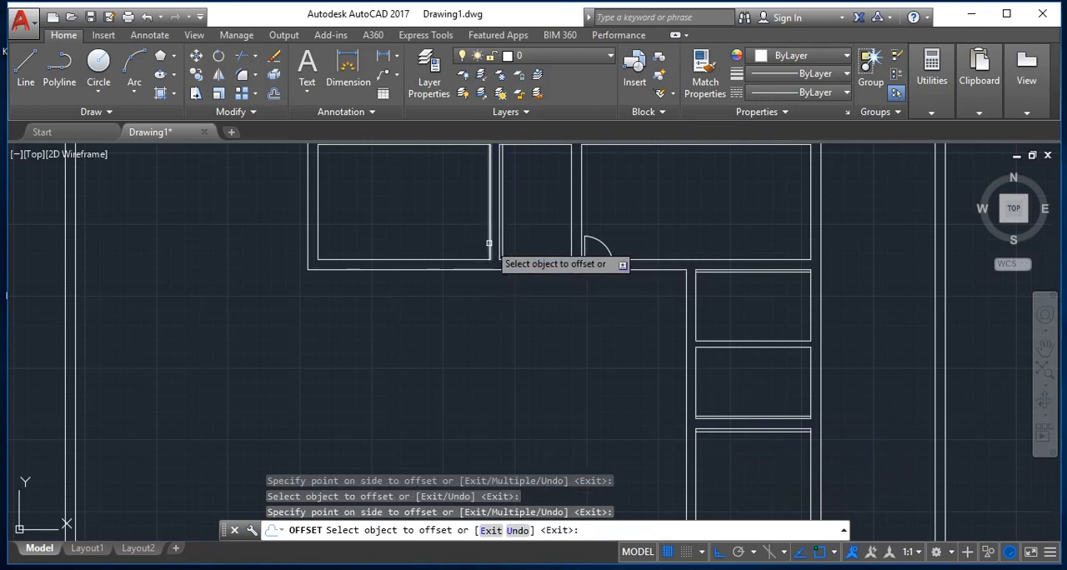
left_click(490, 244)
left_click(441, 237)
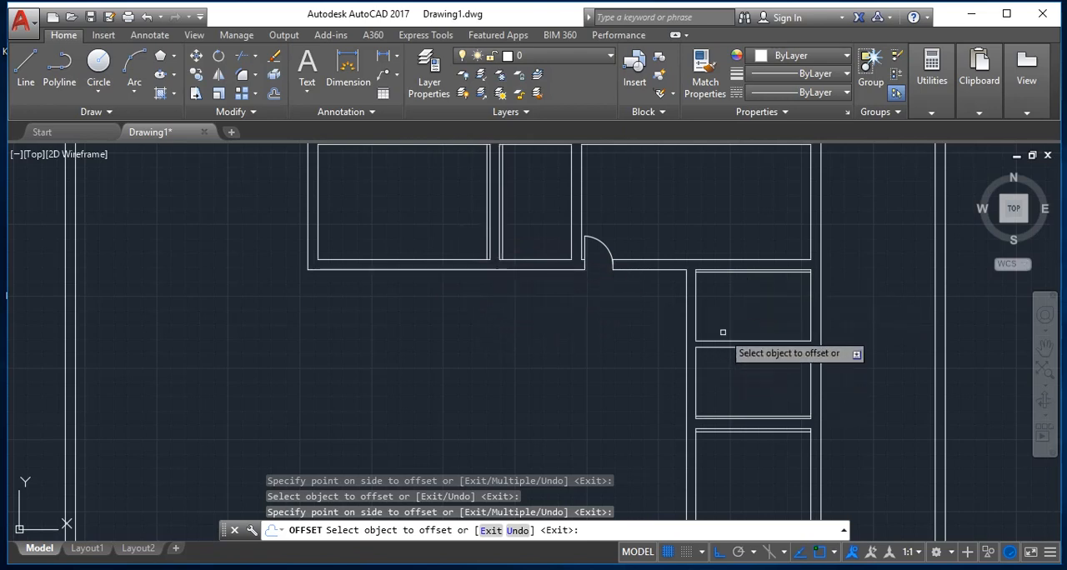
key("Return")
key("Return")
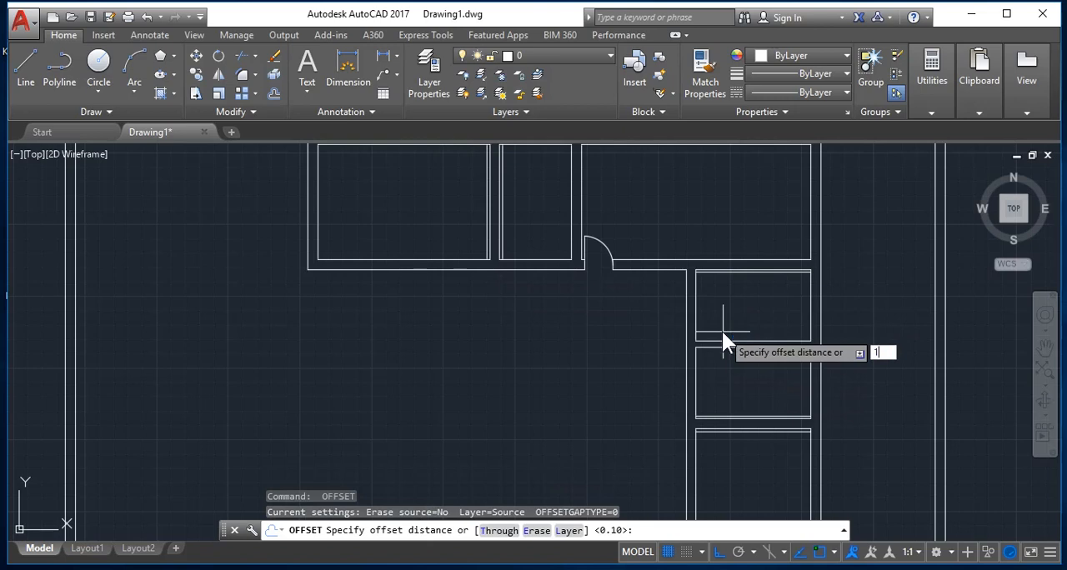
Step: Offset the 0.1 jamb lines of the lowest right-hand room and the upper-left room by 1 into their rooms
key("Return")
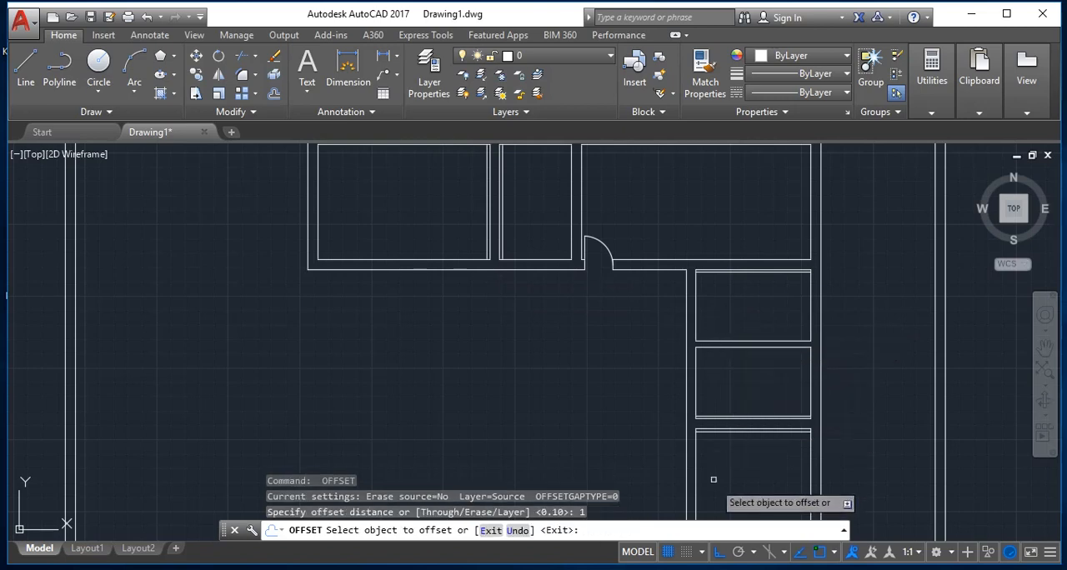
left_click(730, 432)
left_click(714, 476)
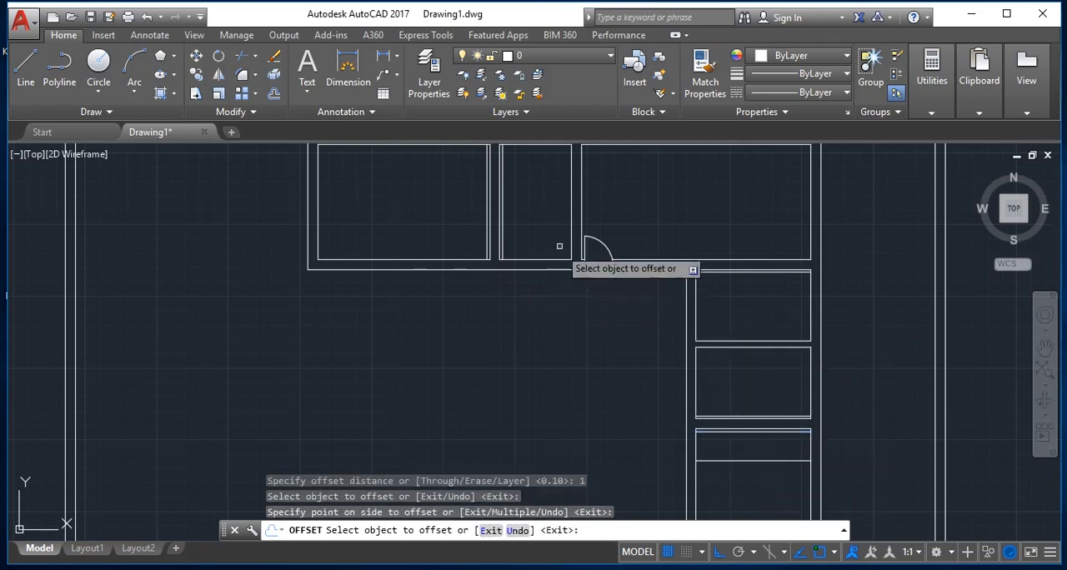
left_click(486, 221)
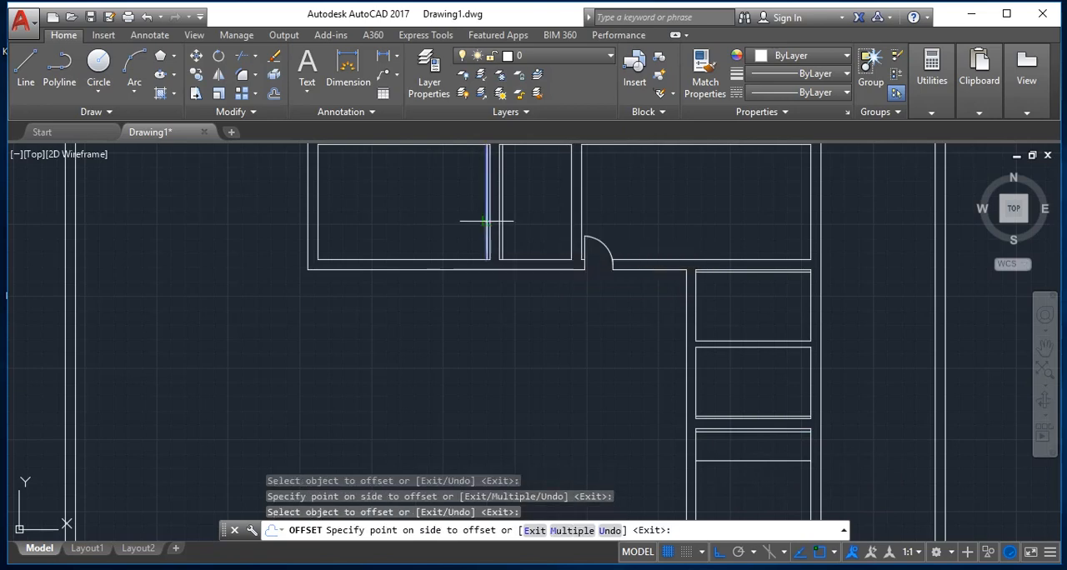
left_click(388, 231)
key("Return")
key("Return")
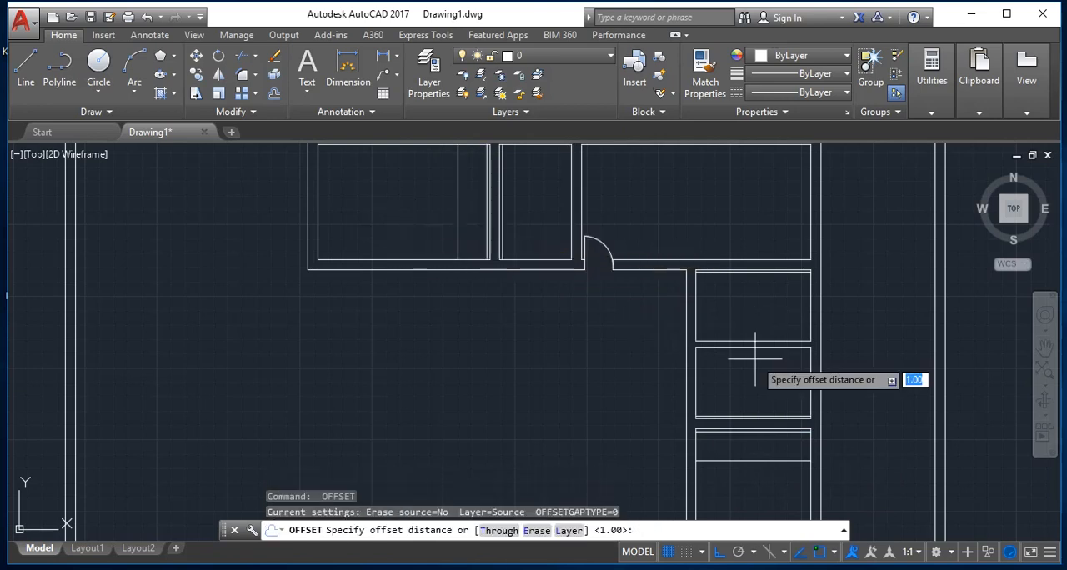
Step: Offset the jamb lines of the narrow upper room and the two small right-hand rooms by 0.8 into their rooms
type(".")
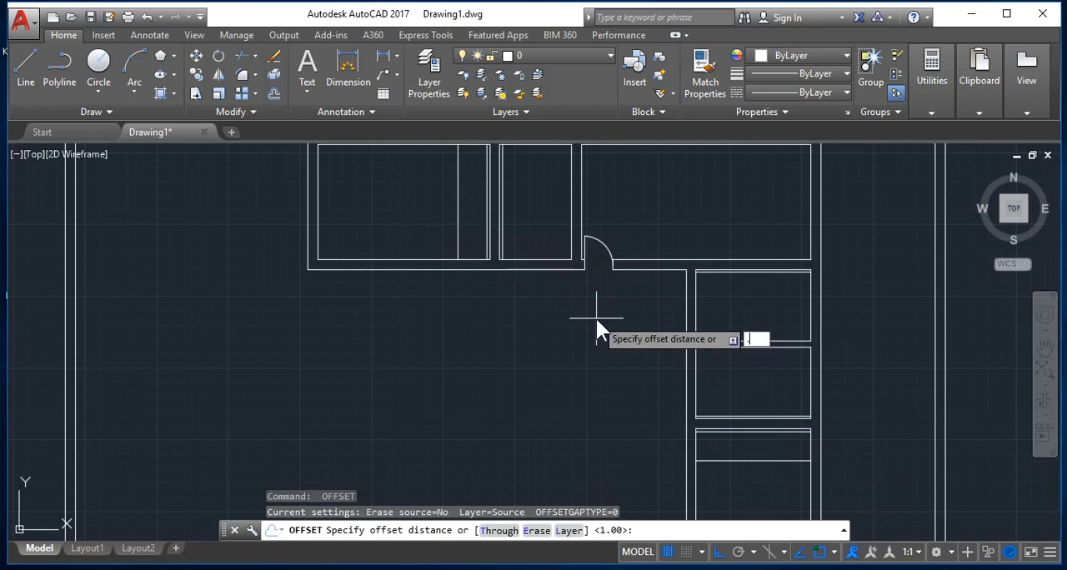
type("8")
key("Return")
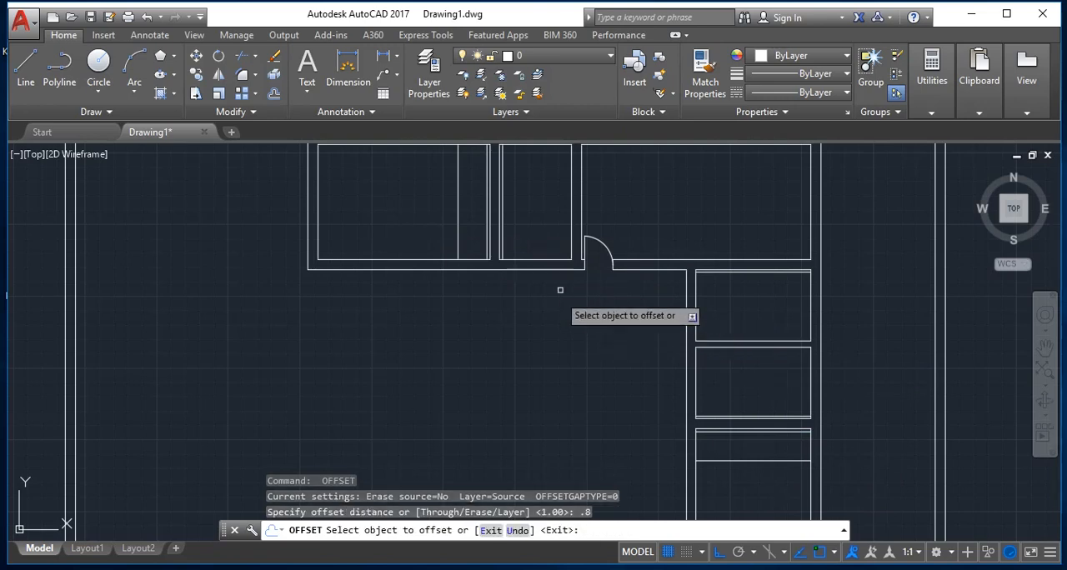
left_click(501, 241)
left_click(512, 246)
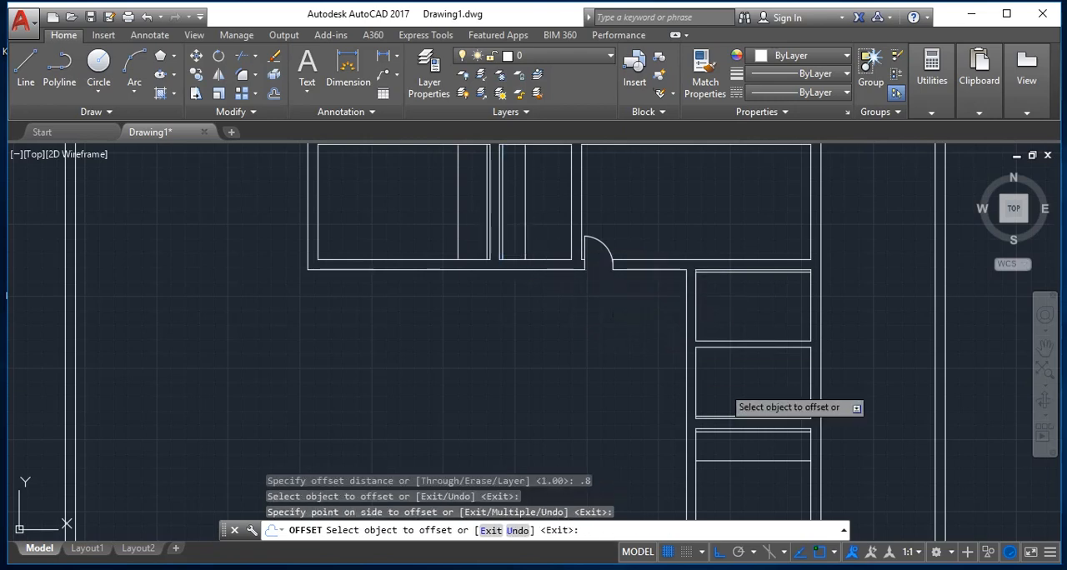
left_click(728, 415)
left_click(735, 379)
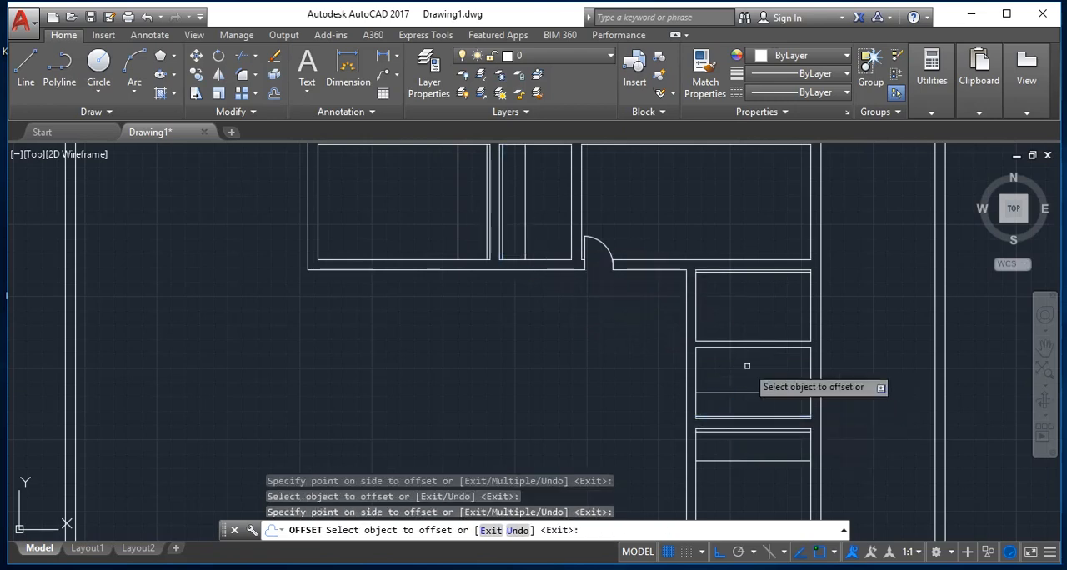
left_click(713, 273)
left_click(691, 337)
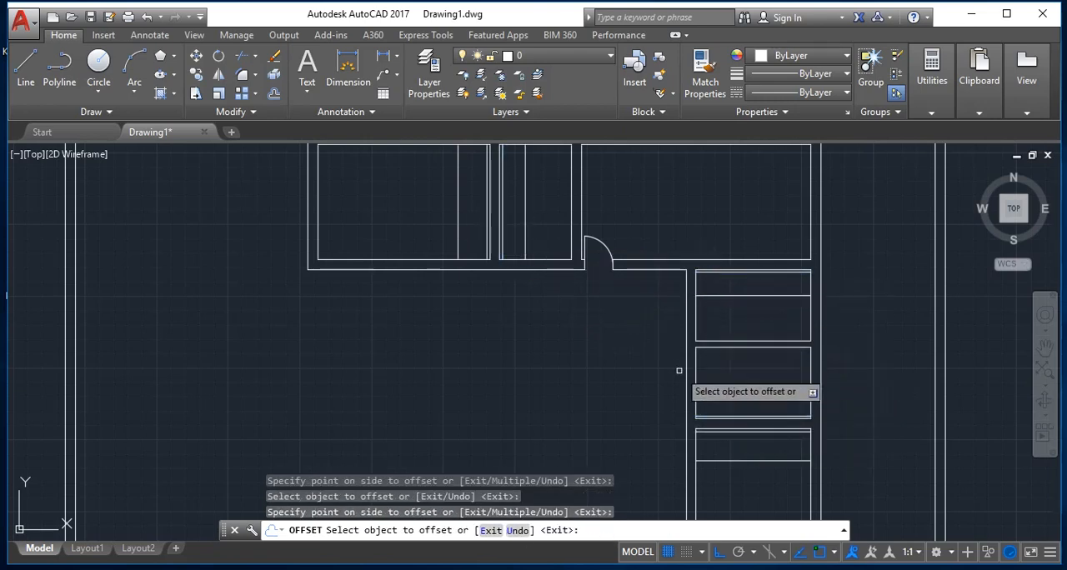
key("Escape")
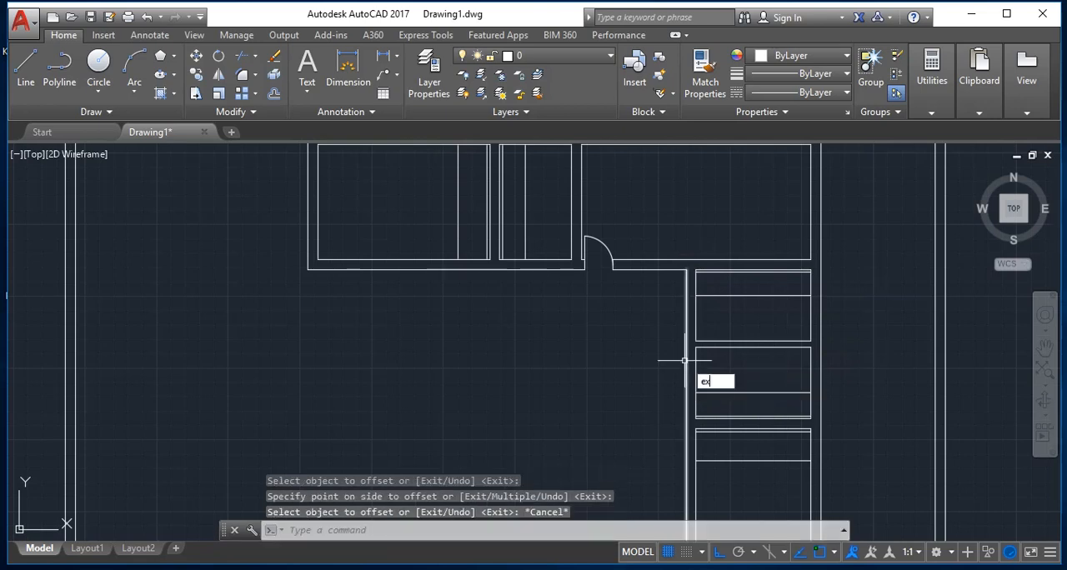
Step: Extend the jamb lines of the right-hand rooms and the two upper-left rooms through the wall to its outer line
type("ex")
key("Return")
key("Return")
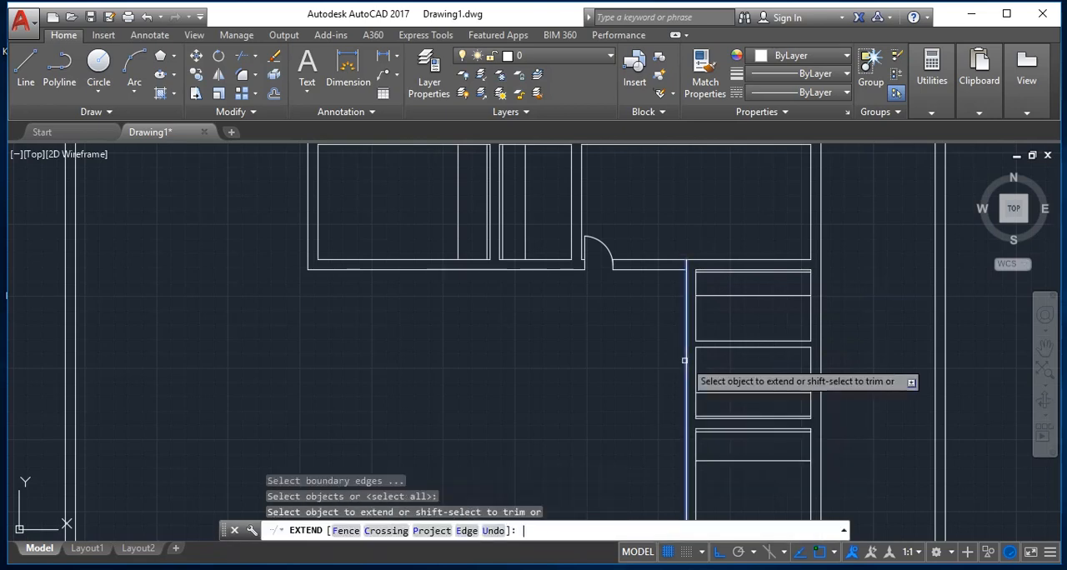
left_click(721, 295)
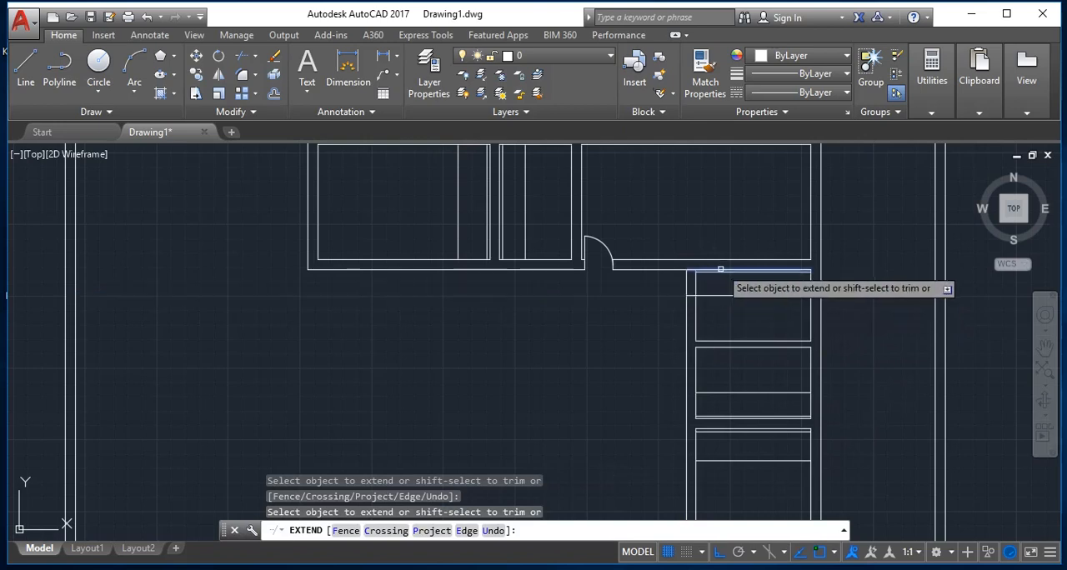
left_click(708, 385)
left_click(691, 404)
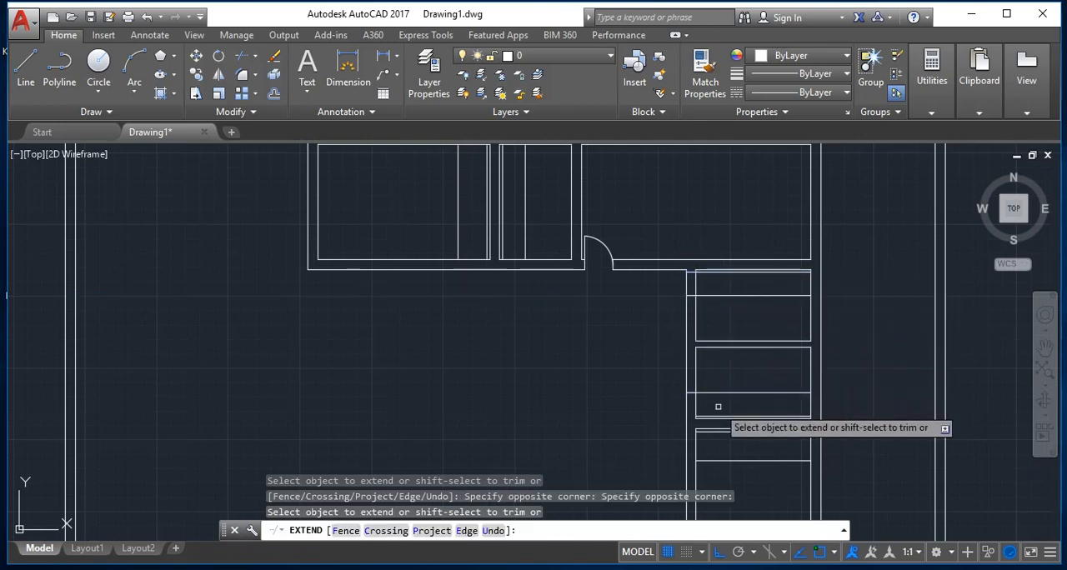
left_click(721, 416)
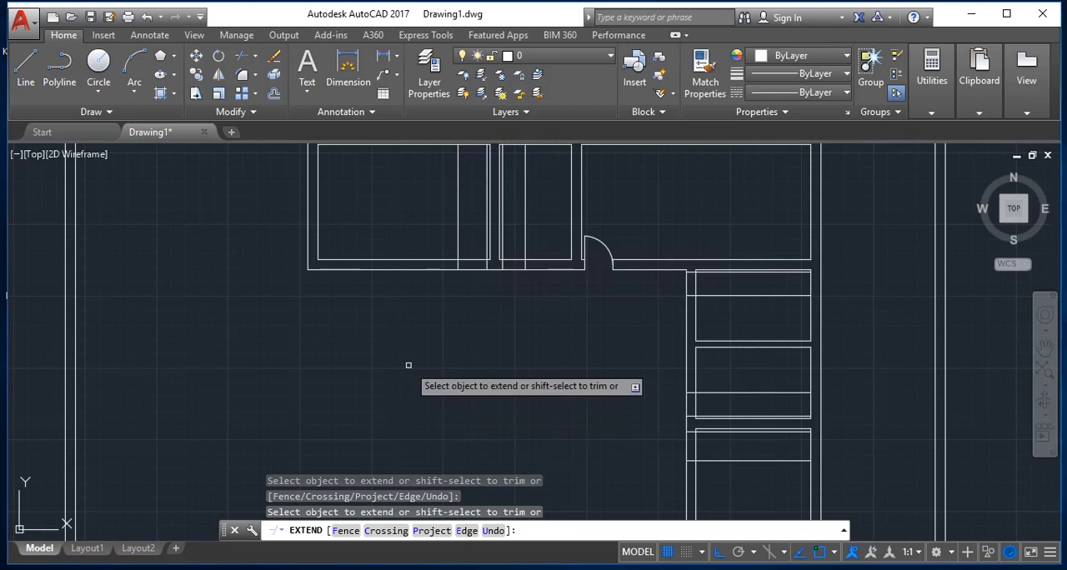
scroll(550, 331, "down", 3)
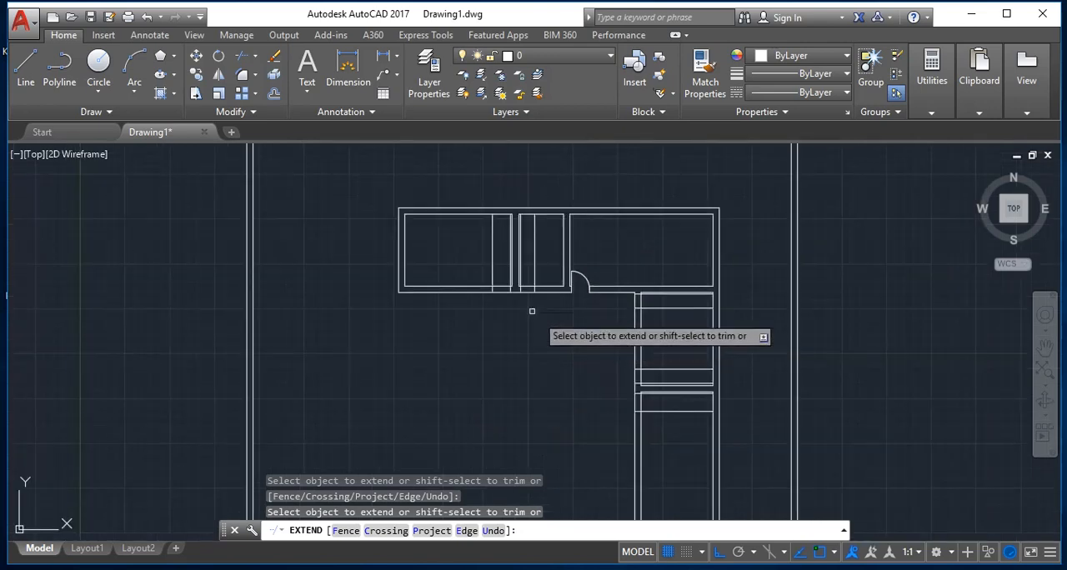
scroll(492, 246, "up", 2)
scroll(504, 350, "up", 2)
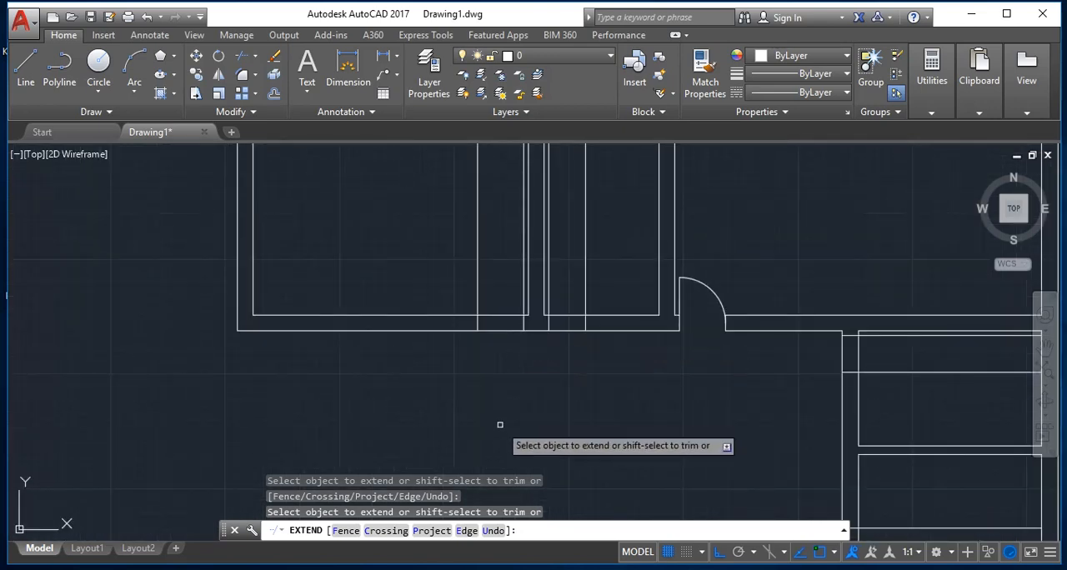
key("Escape")
Step: Trim both wall lines between the jambs of the upper-left room and the narrow room to open their doorways
type("tr")
key("Return")
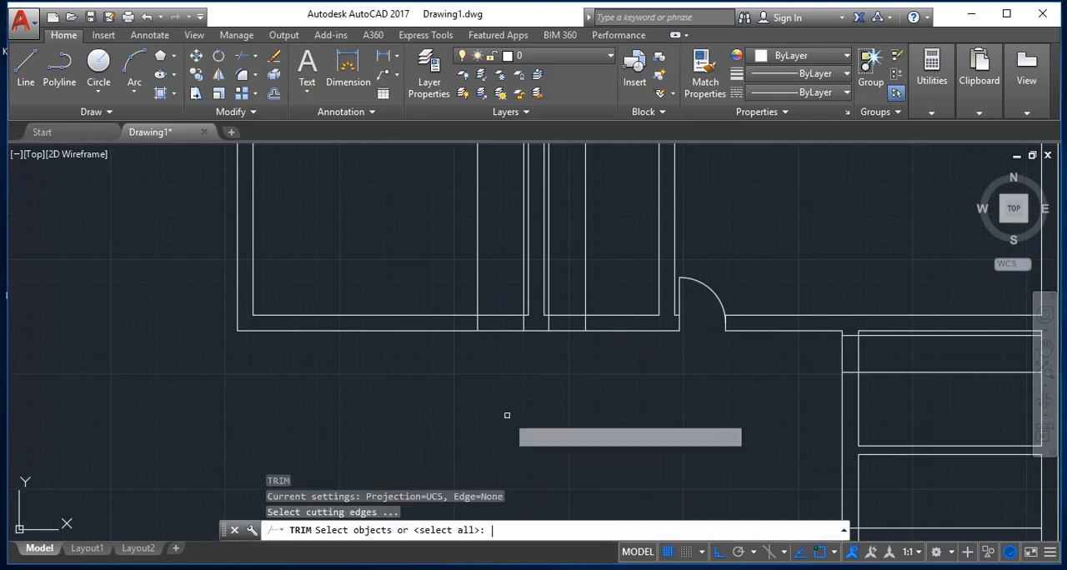
key("Return")
left_click(503, 365)
left_click(506, 309)
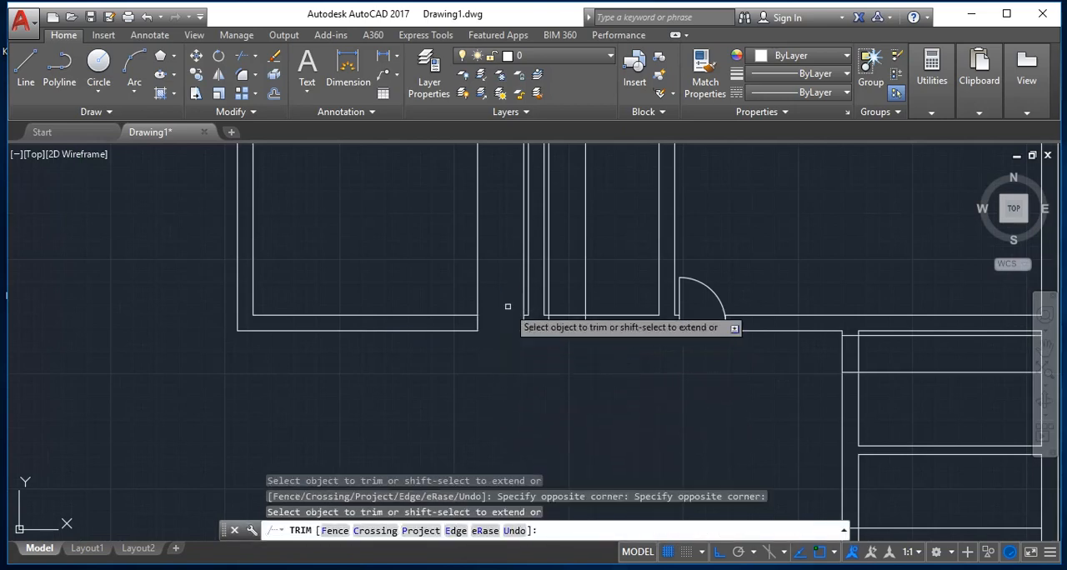
left_click(566, 343)
left_click(575, 298)
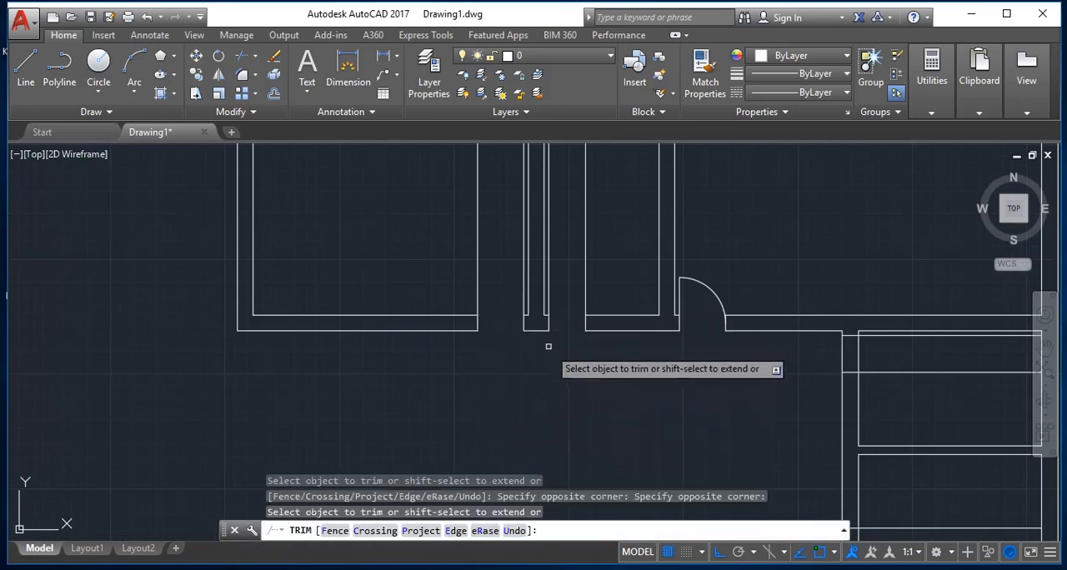
Step: Trim the left wall lines between the jamb lines of the three right-hand rooms to open their doorways
scroll(577, 418, "down", 4)
scroll(667, 417, "up", 5)
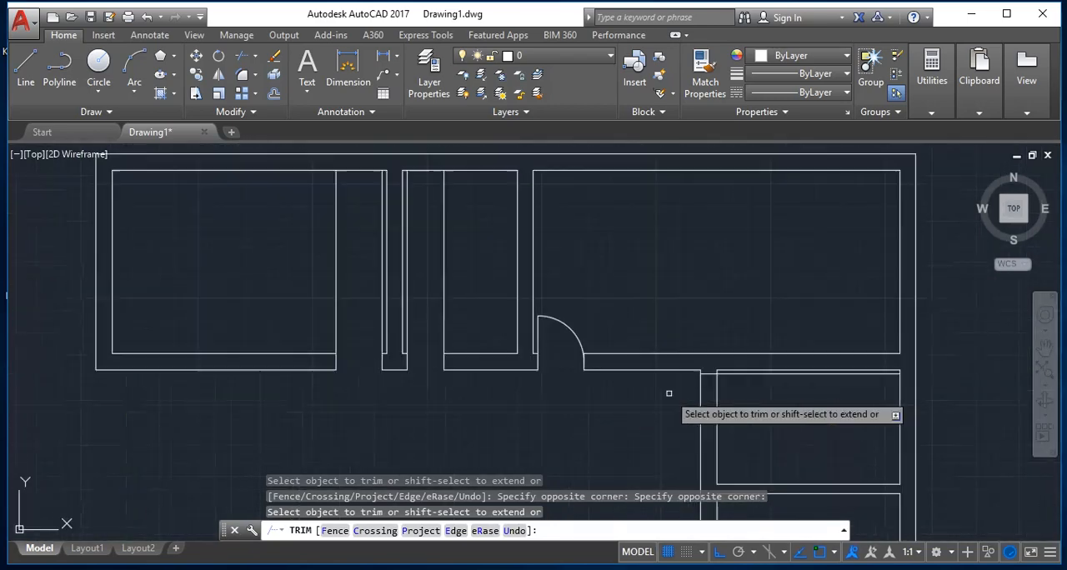
left_click(681, 394)
scroll(662, 398, "down", 10)
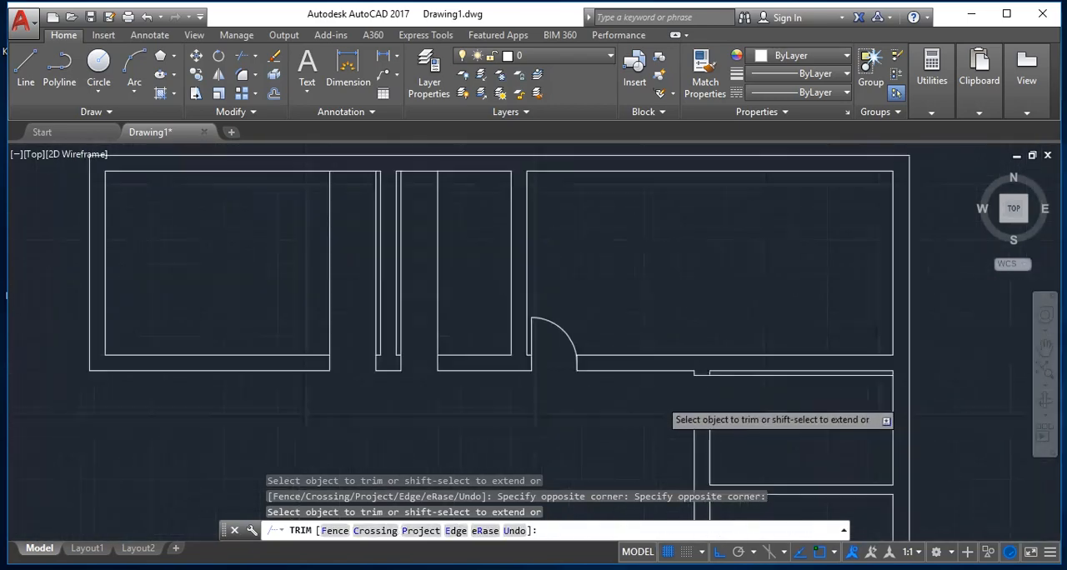
scroll(673, 478, "up", 10)
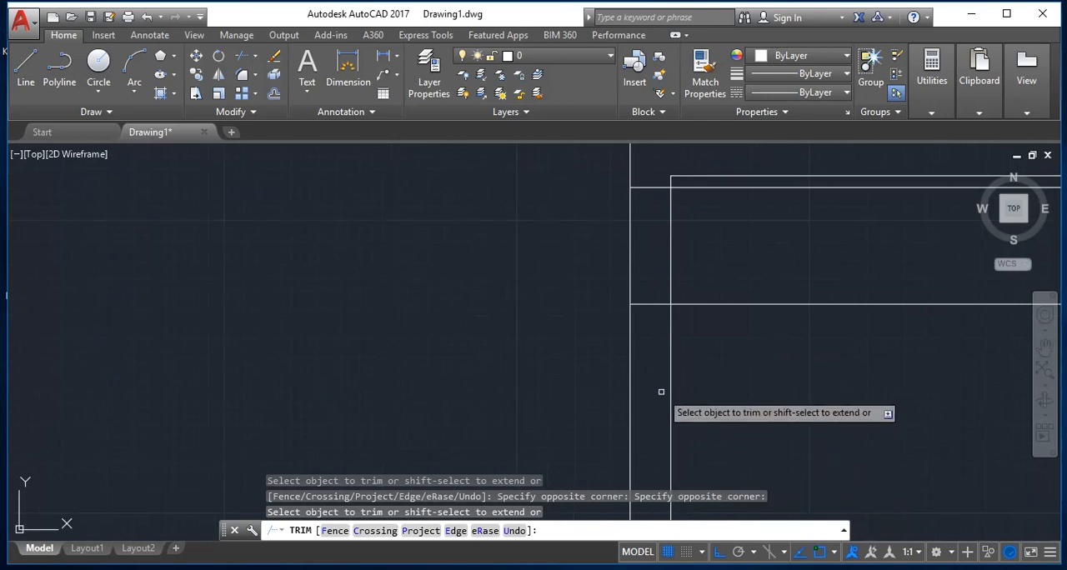
scroll(659, 388, "down", 5)
left_click(686, 332)
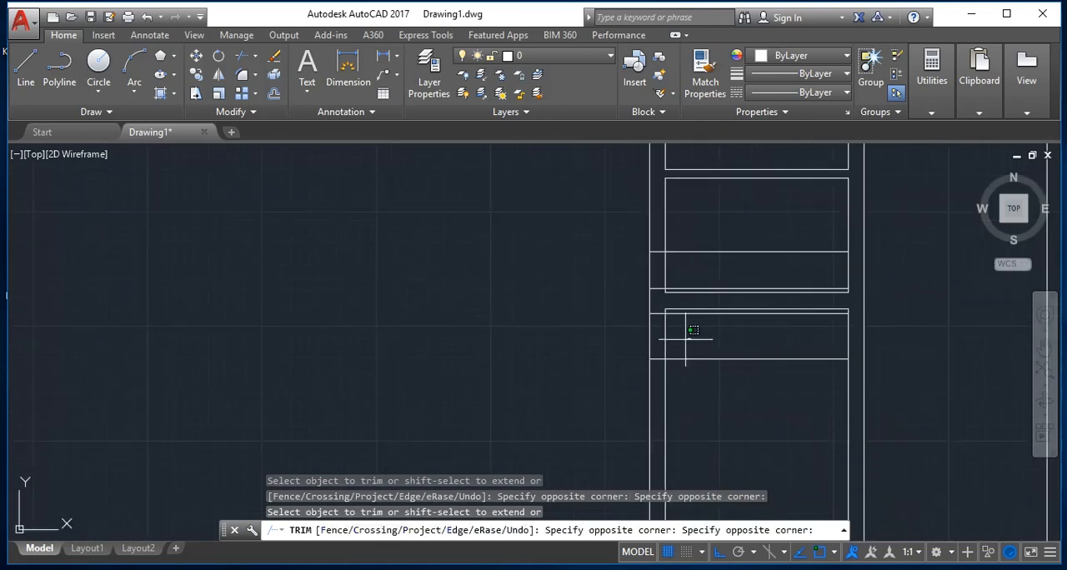
left_click(593, 335)
left_click(702, 266)
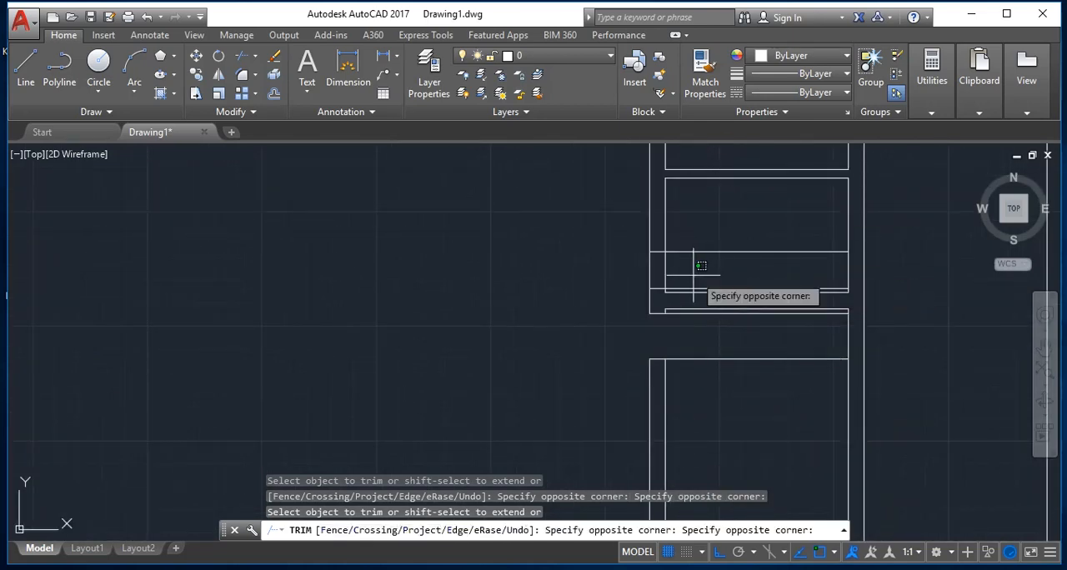
left_click(629, 282)
scroll(375, 350, "down", 5)
scroll(284, 300, "up", 5)
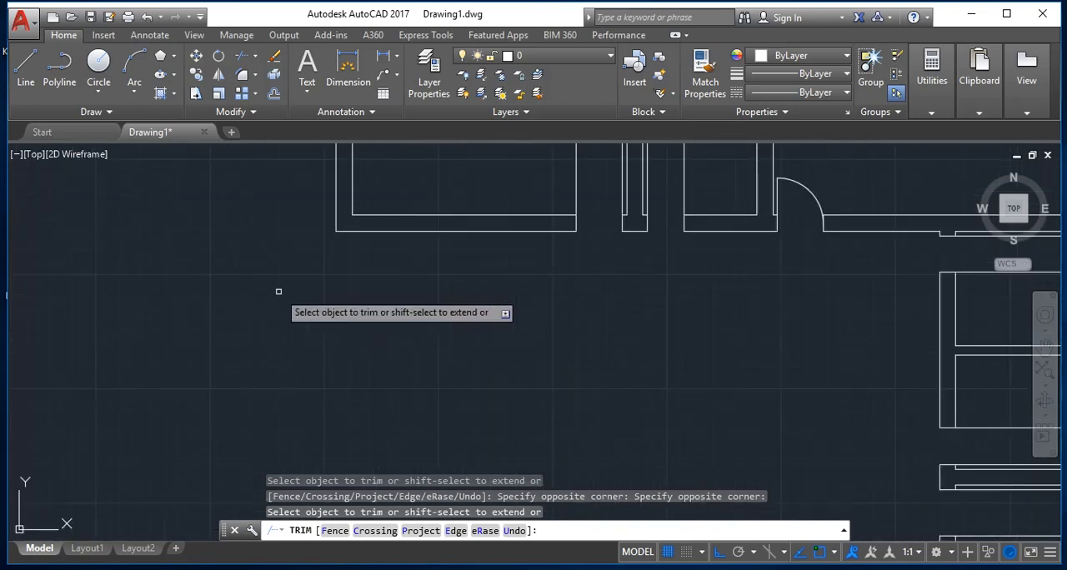
scroll(292, 301, "down", 5)
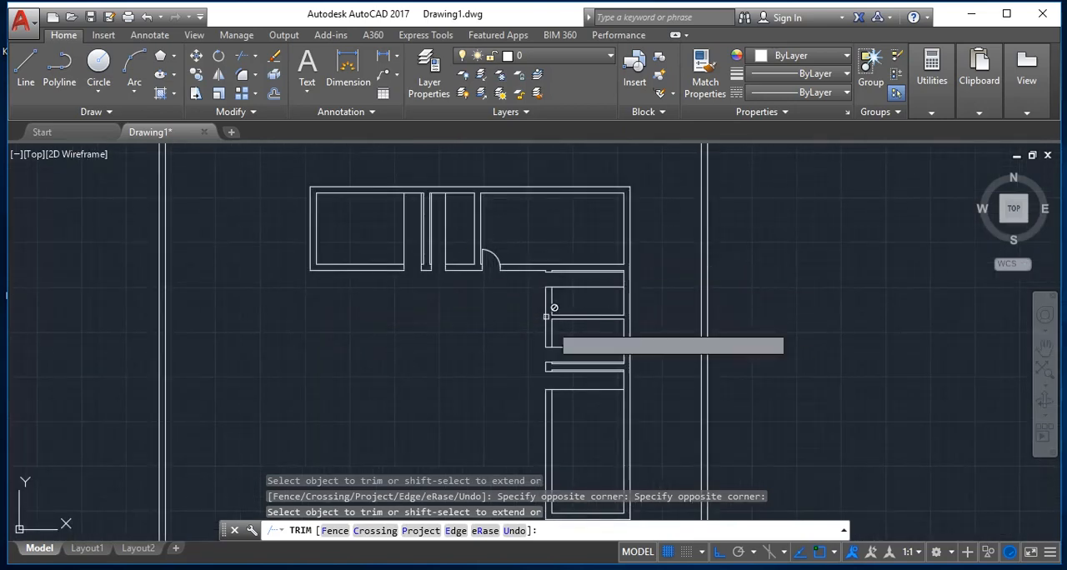
Step: Draw a circle of radius 0.80 in the uppermost right-hand room's doorway, from the upper jamb's midpoint to the lower jamb
scroll(557, 292, "up", 3)
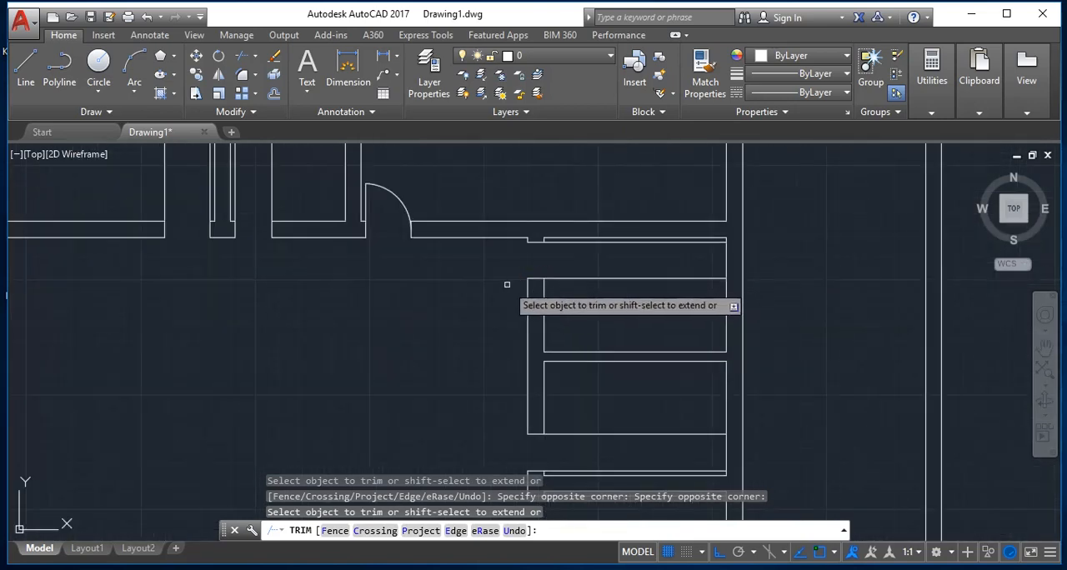
key("Escape")
type("c")
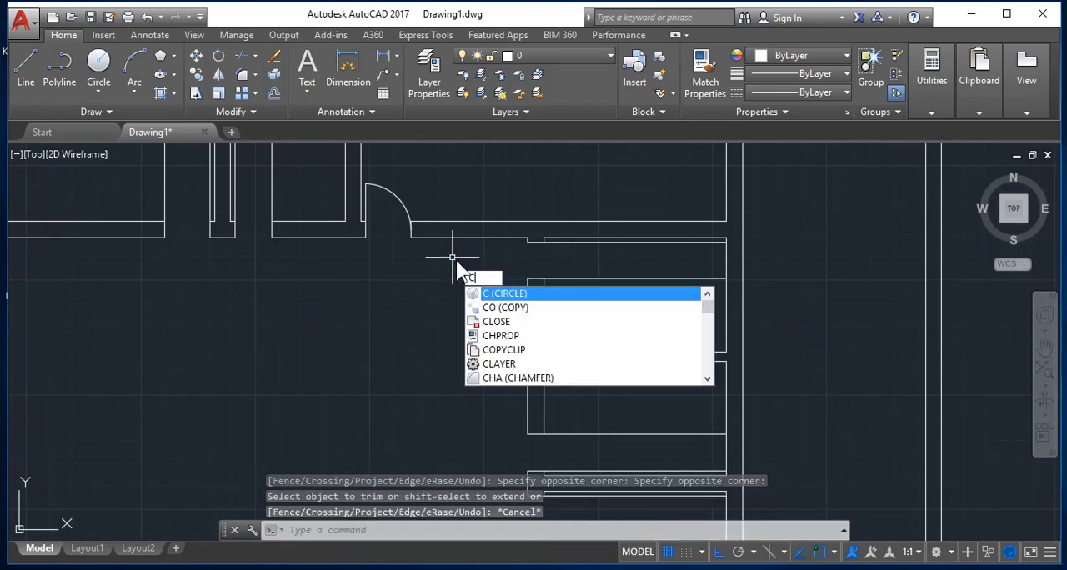
key("Return")
scroll(545, 259, "up", 2)
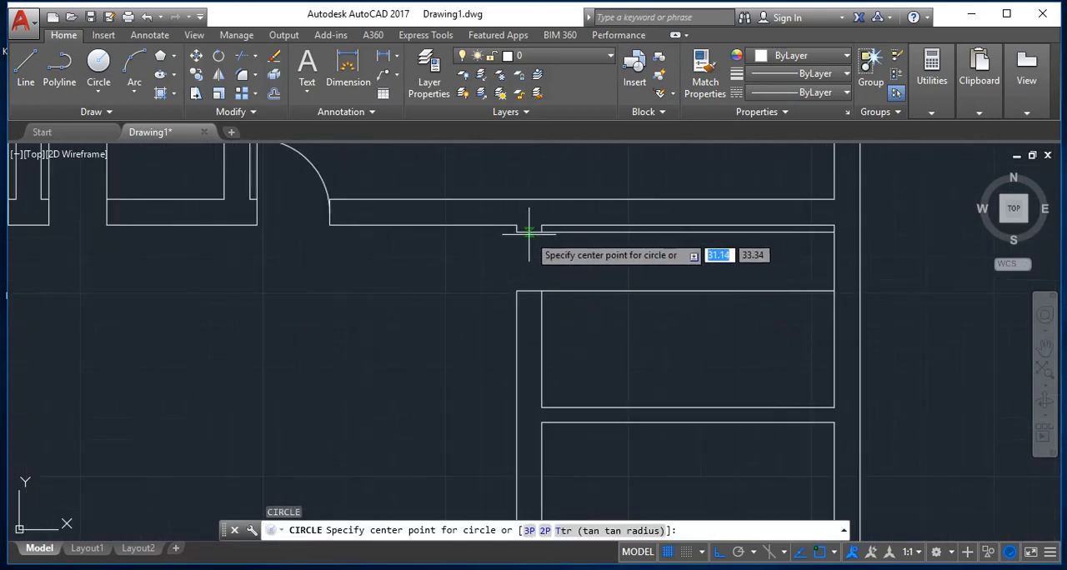
left_click(529, 232)
left_click(528, 292)
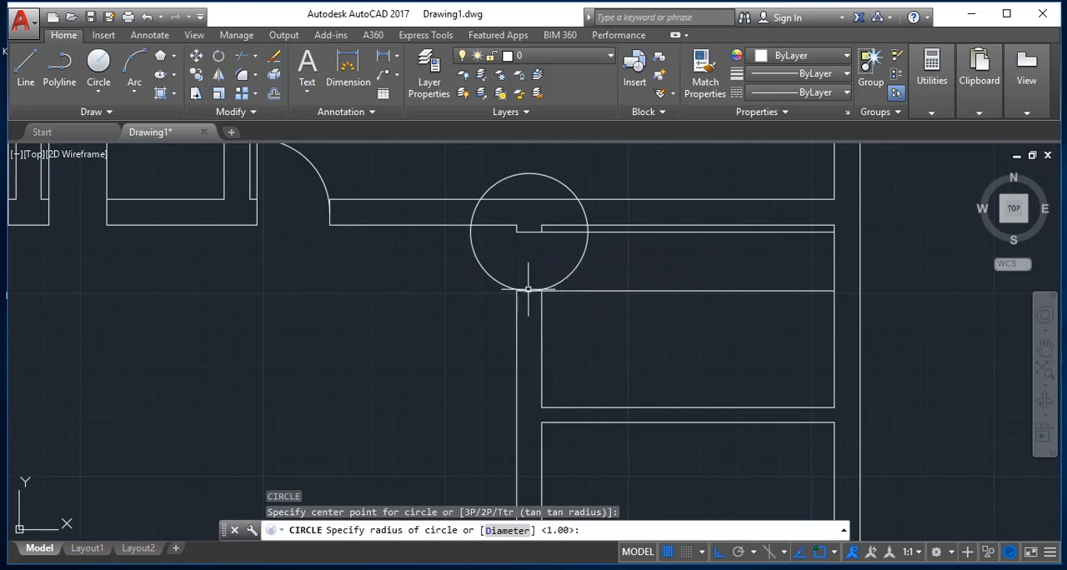
Step: Draw a circle of radius 0.80 in the second right-hand room's doorway, centred on the lower jamb's midpoint and reaching the upper jamb
scroll(534, 400, "down", 5)
scroll(489, 376, "up", 6)
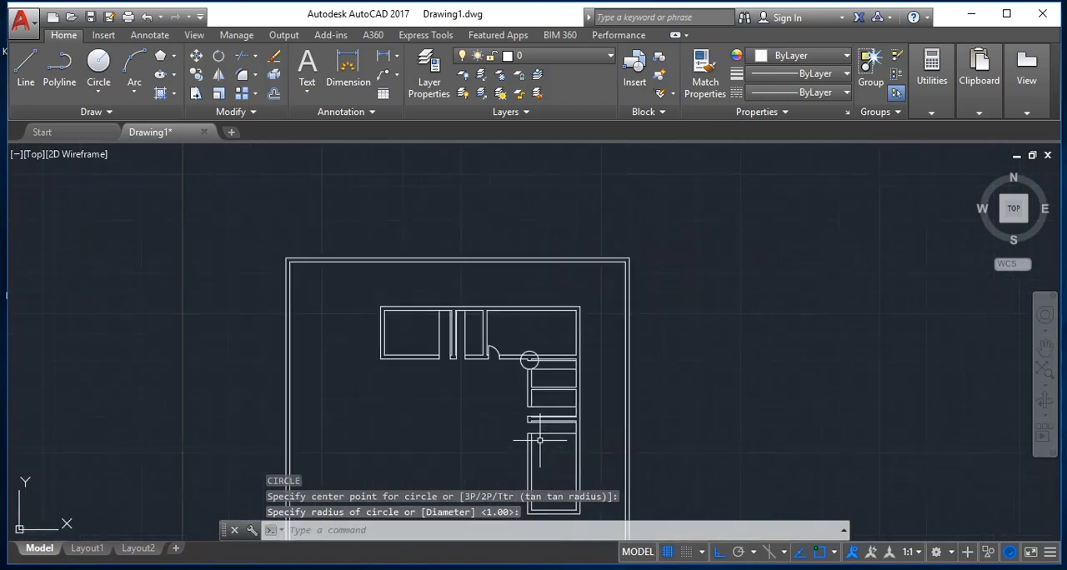
key("Return")
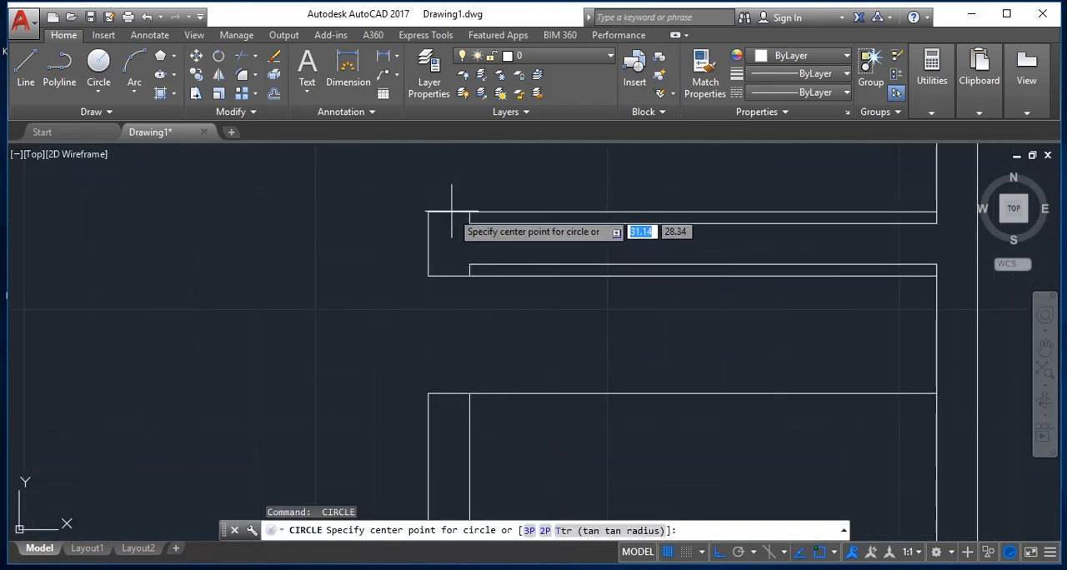
left_click(448, 213)
scroll(447, 214, "down", 2)
scroll(430, 220, "up", 4)
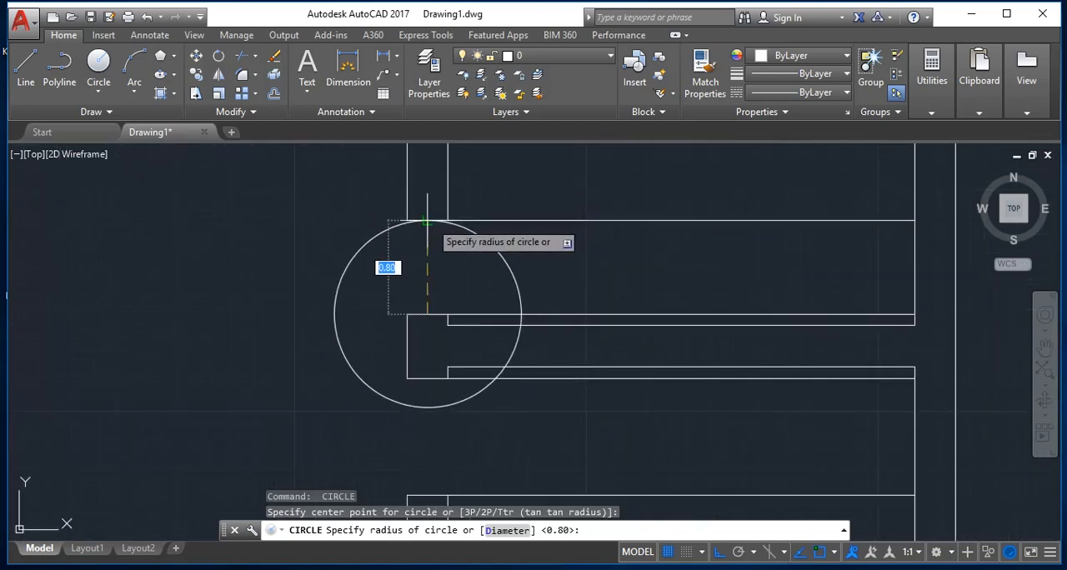
left_click(427, 220)
Step: Draw a circle of radius 1.00 in the large lower-right room's doorway, from the upper jamb's midpoint to the lower jamb
scroll(417, 267, "down", 4)
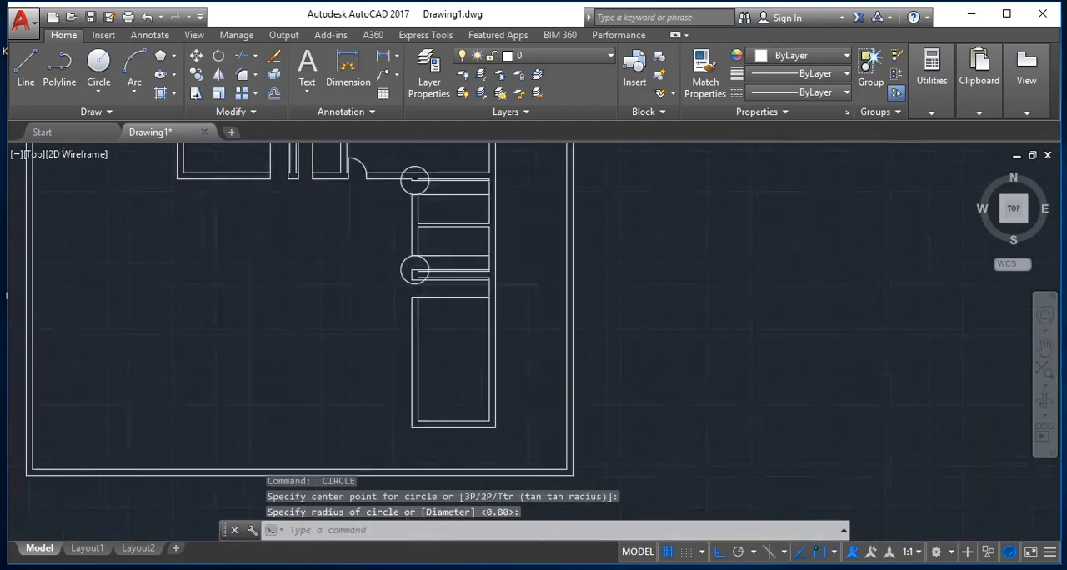
scroll(405, 290, "up", 7)
scroll(452, 221, "down", 4)
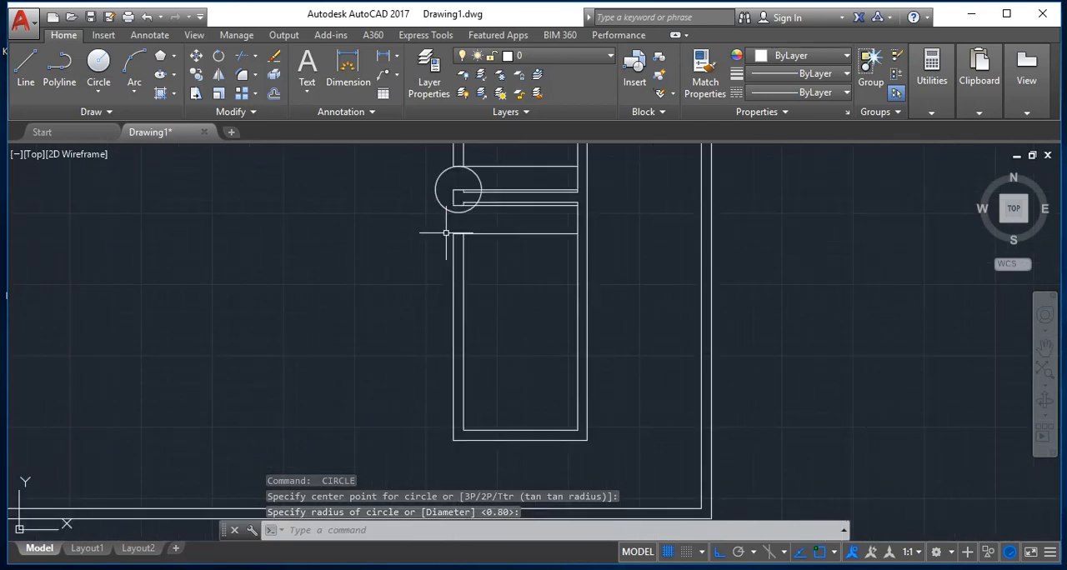
key("Return")
scroll(467, 200, "up", 3)
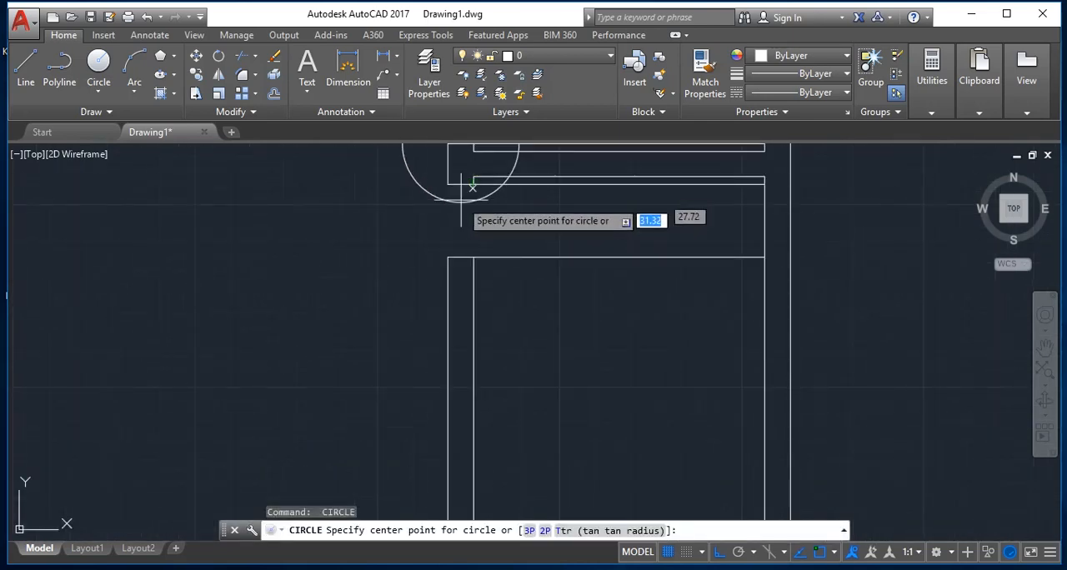
left_click(460, 183)
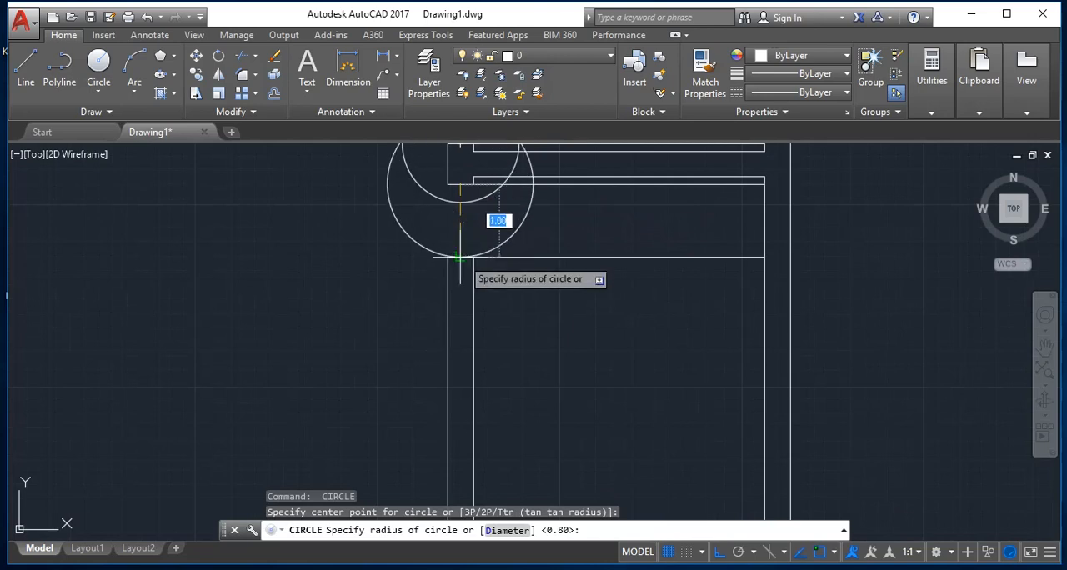
left_click(460, 258)
Step: Draw circles across the narrow room's and upper-left room's doorways, each centred on the jamb at the shared wall and reaching the opposite jamb
scroll(392, 255, "down", 5)
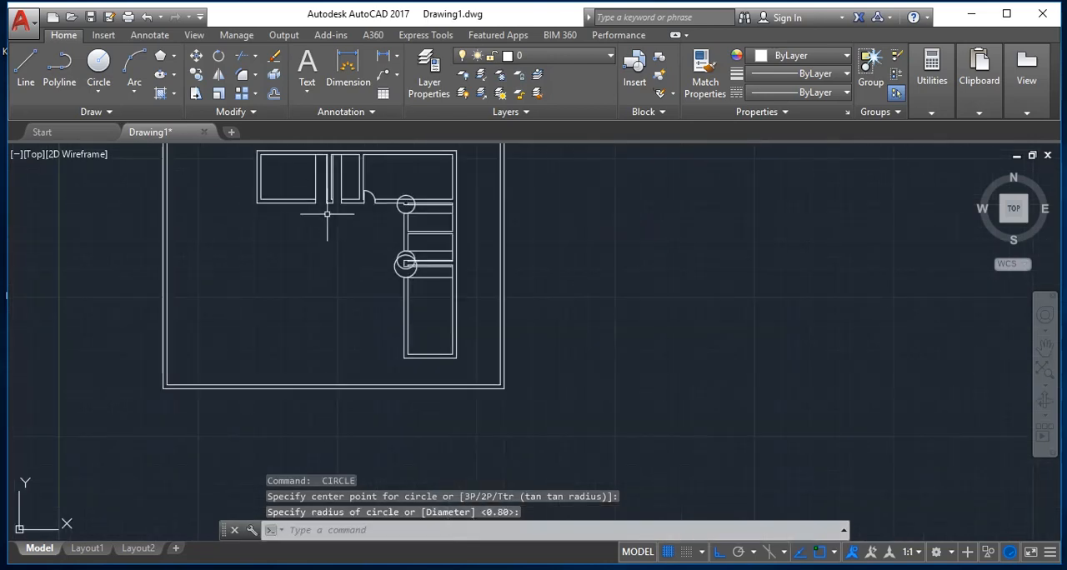
scroll(317, 189, "up", 6)
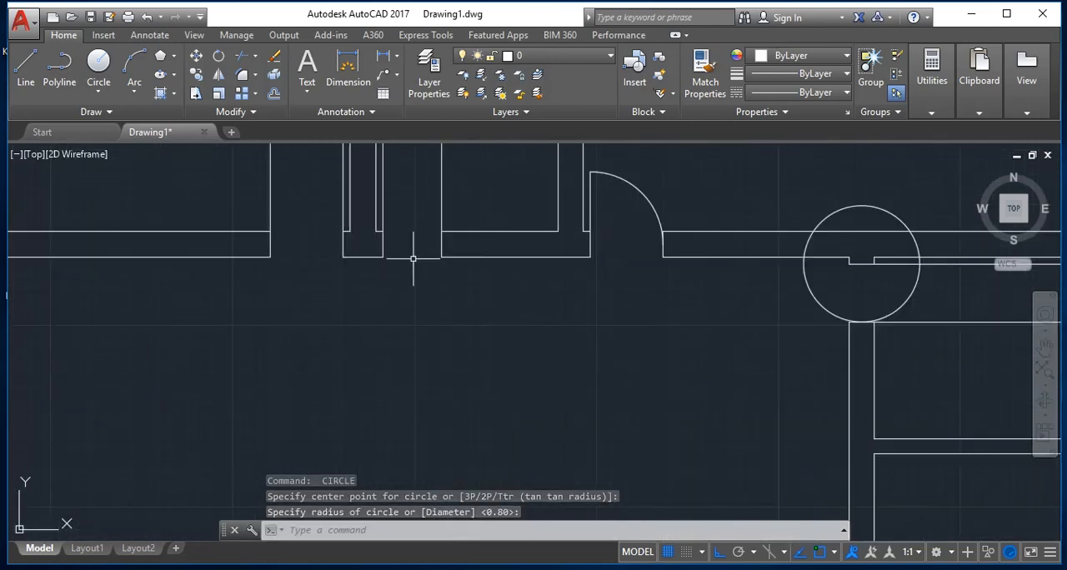
key("space")
left_click(382, 243)
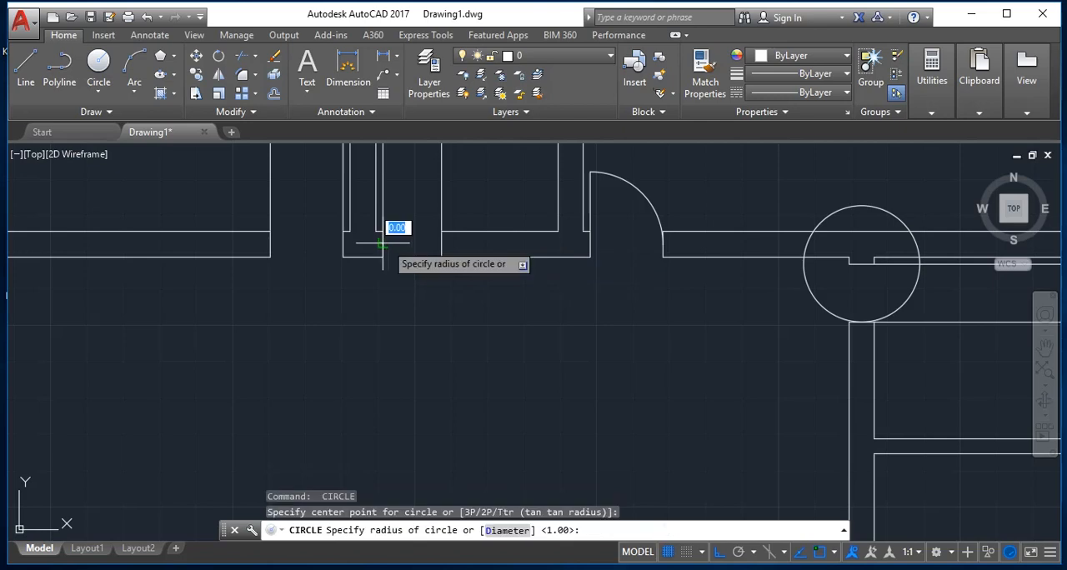
left_click(443, 244)
key("space")
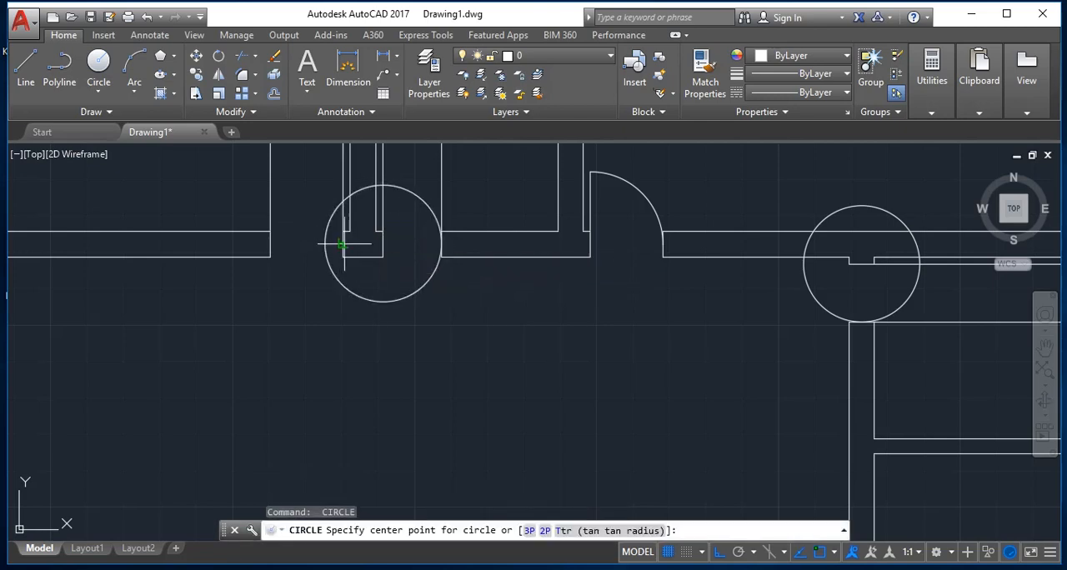
left_click(342, 243)
left_click(268, 243)
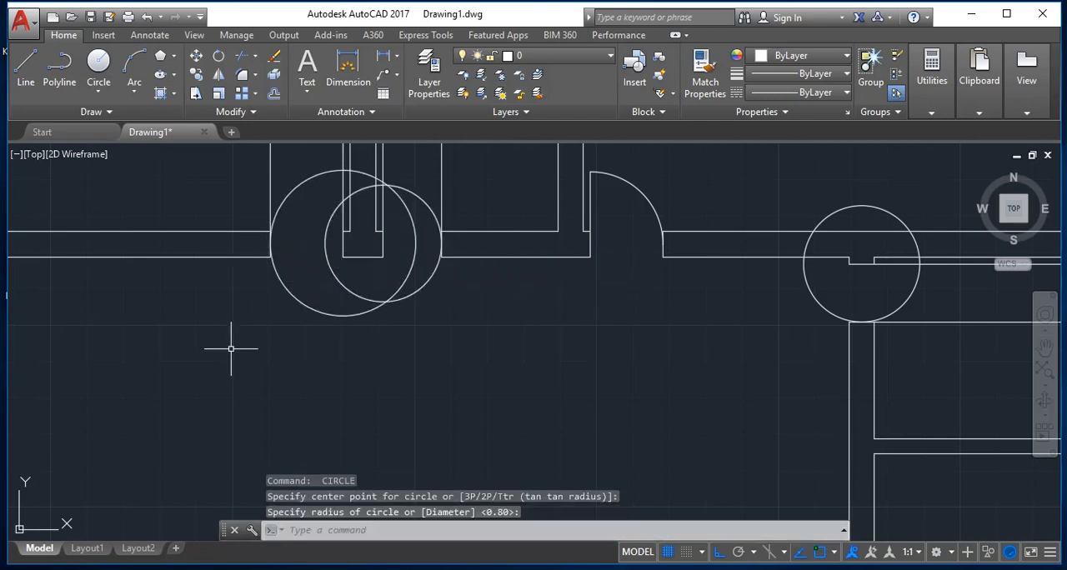
key("Escape")
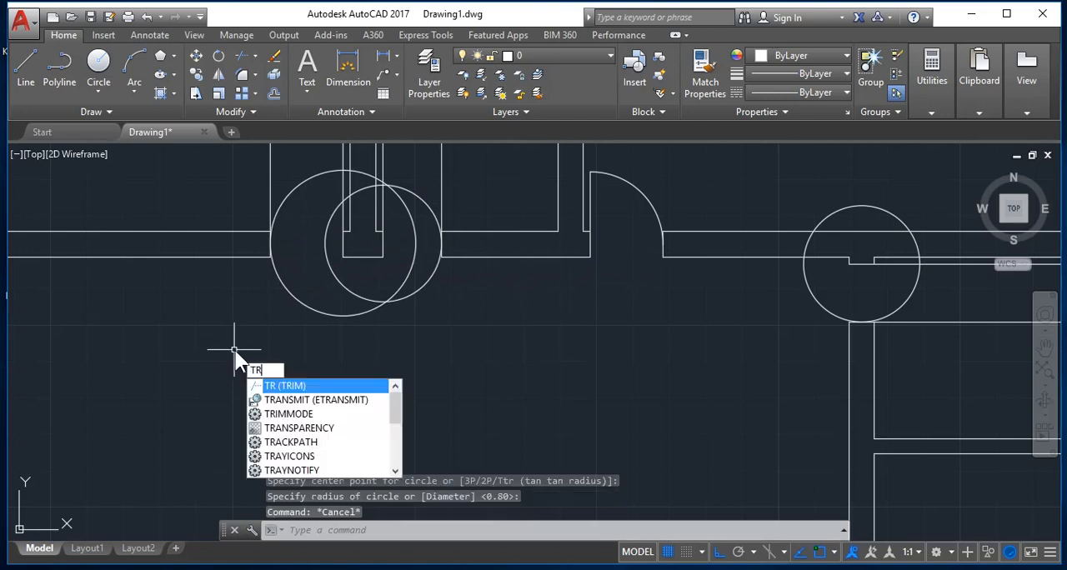
Step: Trim the upper-left room's two jamb lines above the doorway, leaving the door leaf up to the circle
key("Return")
key("Return")
scroll(327, 197, "down", 6)
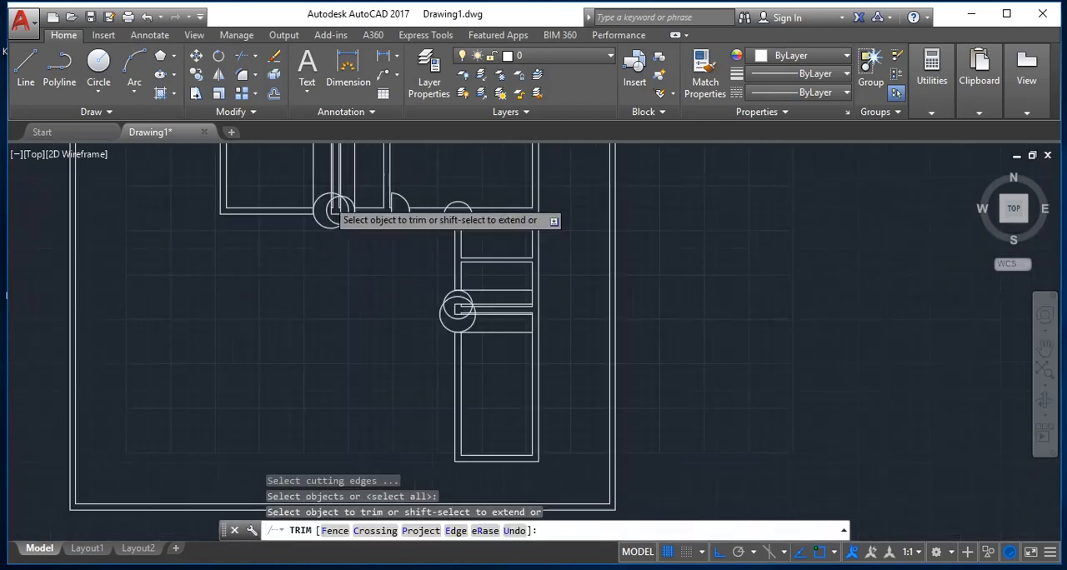
scroll(323, 176, "up", 6)
left_click(286, 230)
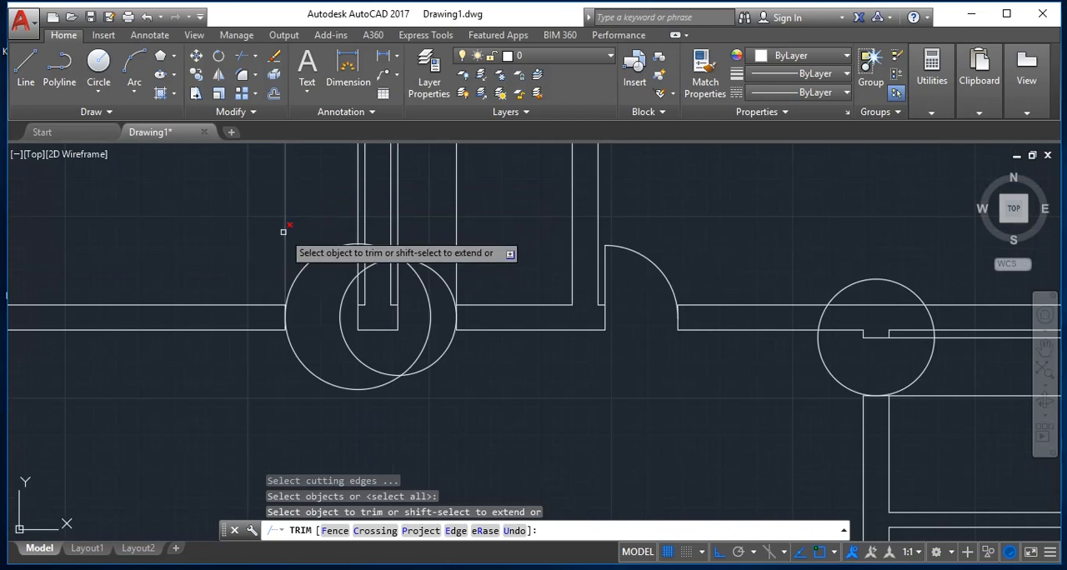
scroll(357, 243, "up", 4)
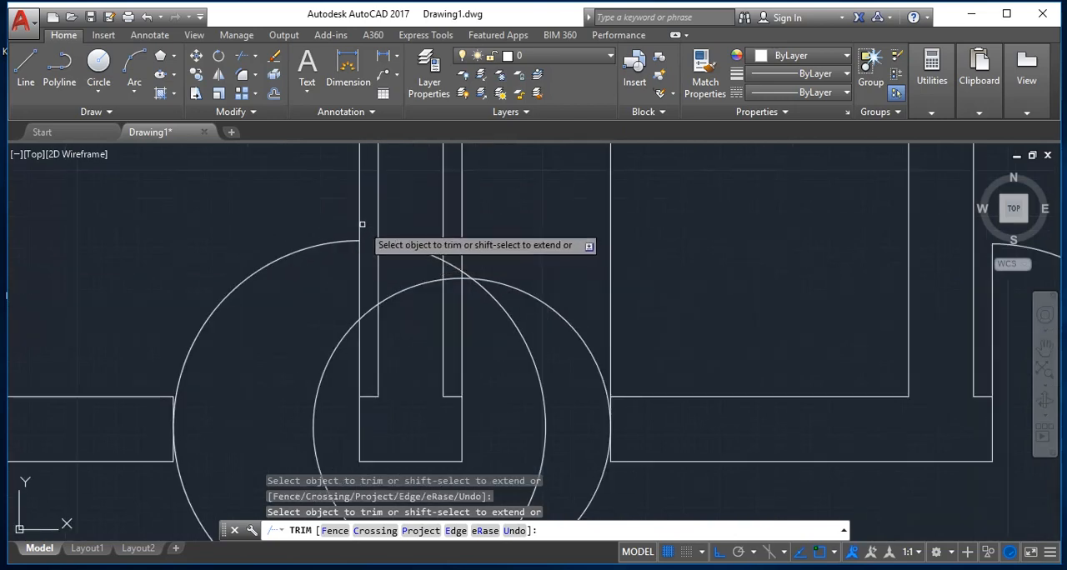
left_click(359, 225)
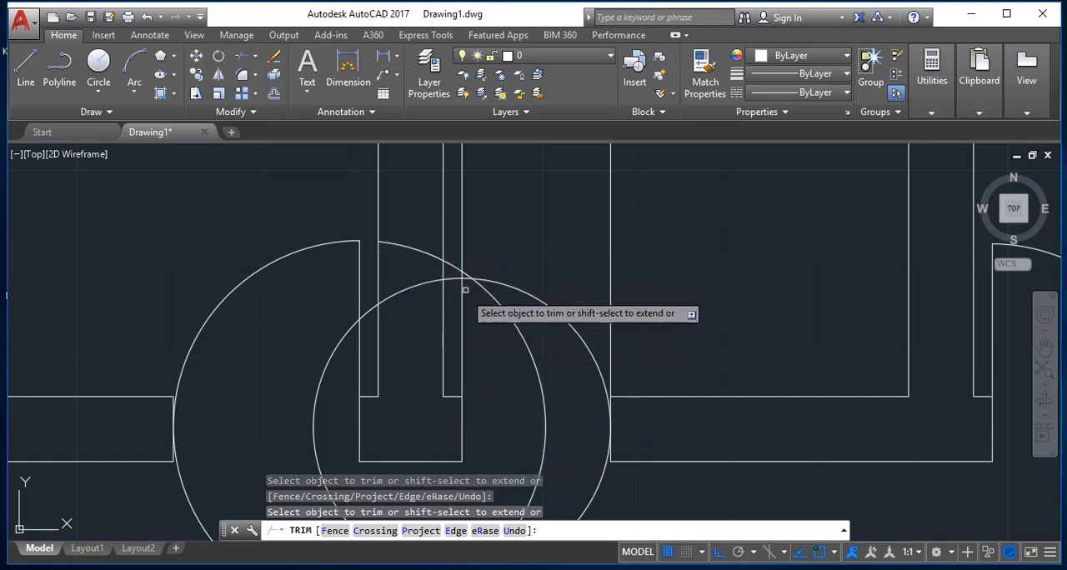
Step: Trim the circles at the upper-left and narrow rooms' doorways down to quarter-circle swings inside the rooms
scroll(463, 244, "up", 5)
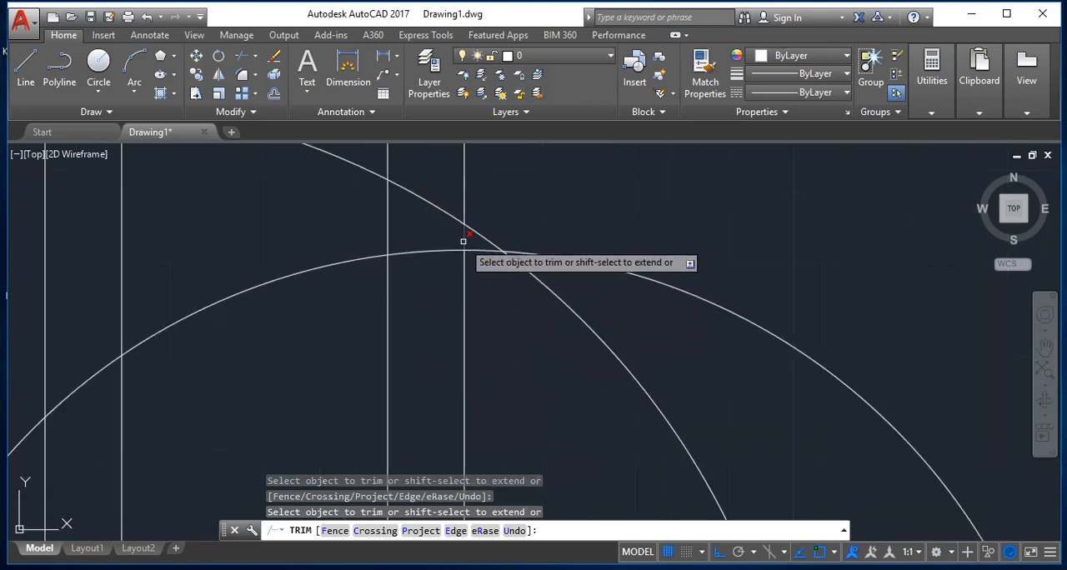
left_click(436, 245)
left_click(417, 259)
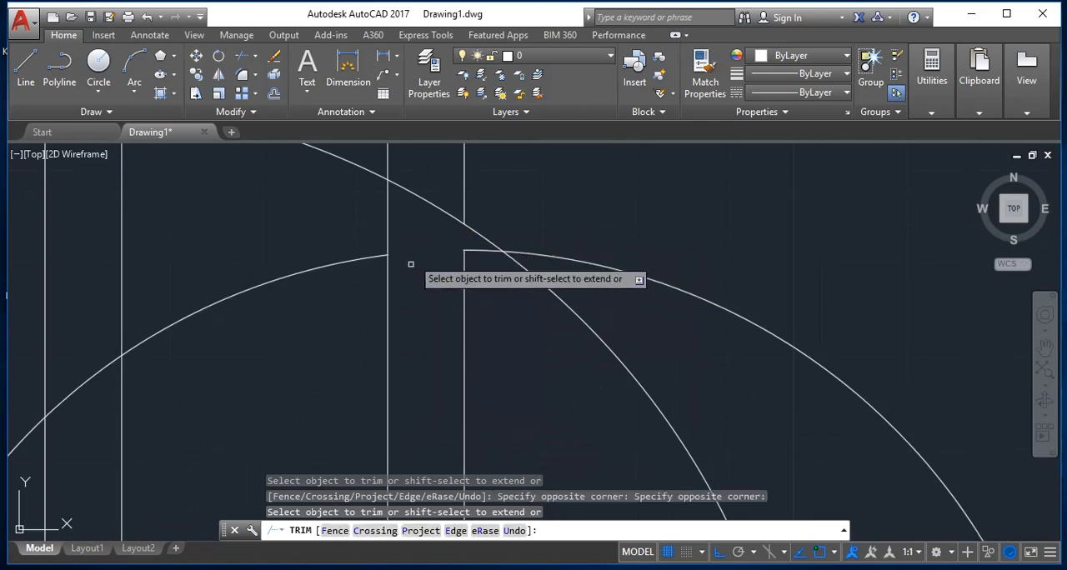
scroll(412, 262, "down", 5)
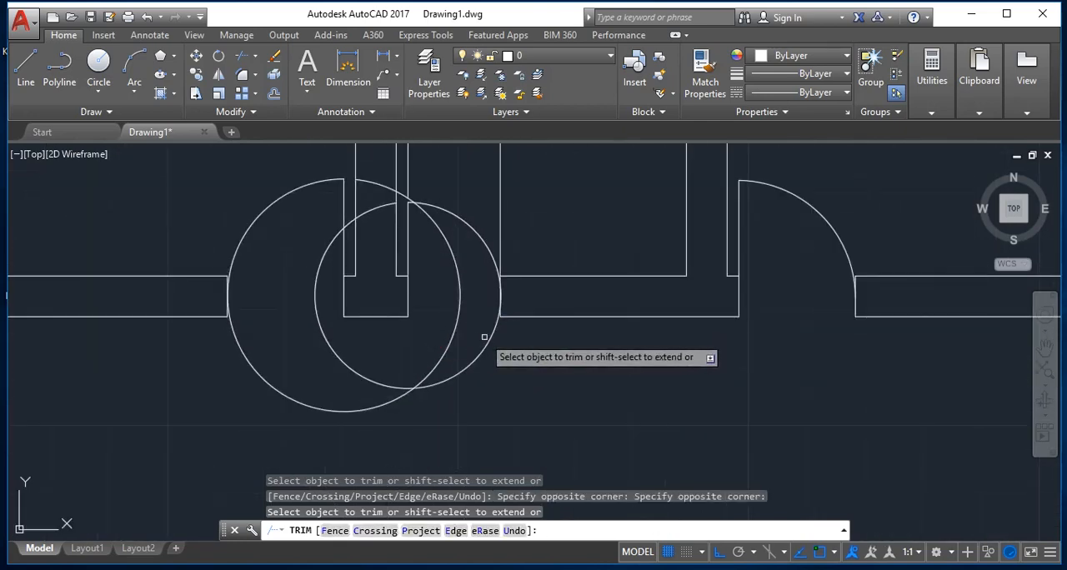
left_click(489, 340)
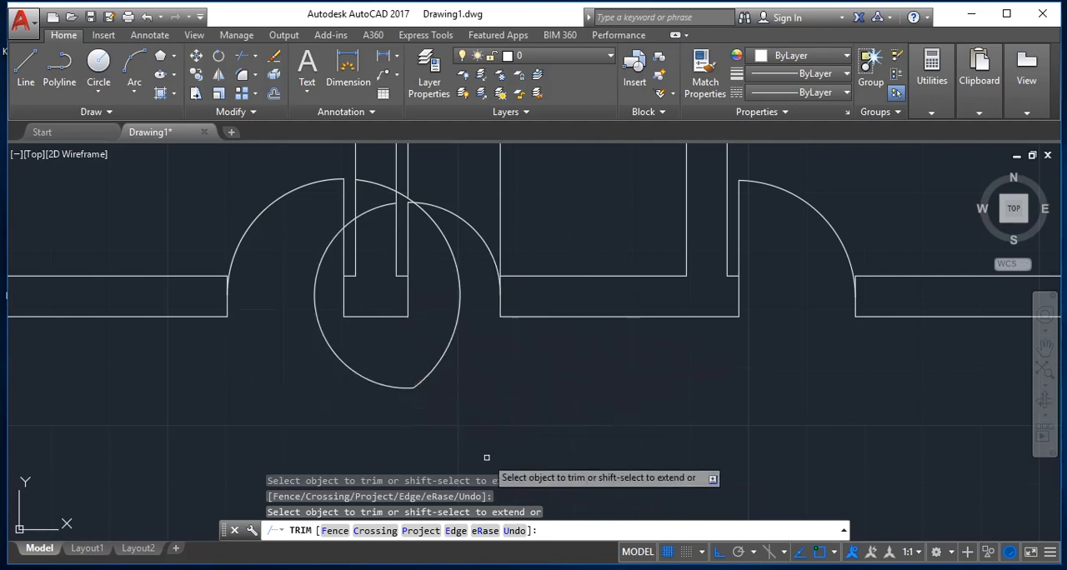
Step: Erase the two leftover circle arcs around the wall between the upper-left room and the narrow room
key("Escape")
type("e")
key("Return")
left_click(464, 423)
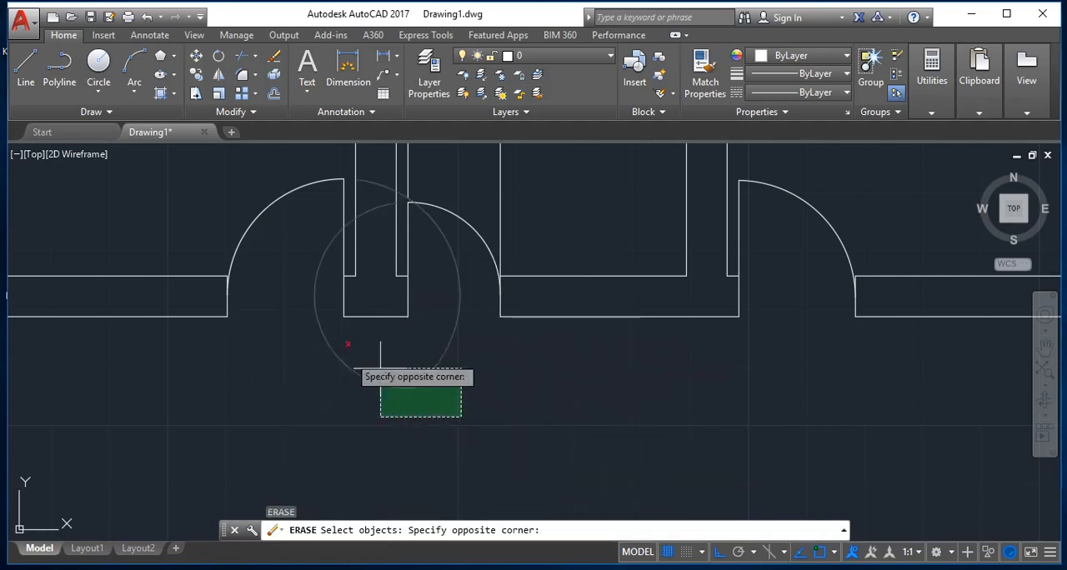
left_click(305, 316)
key("Return")
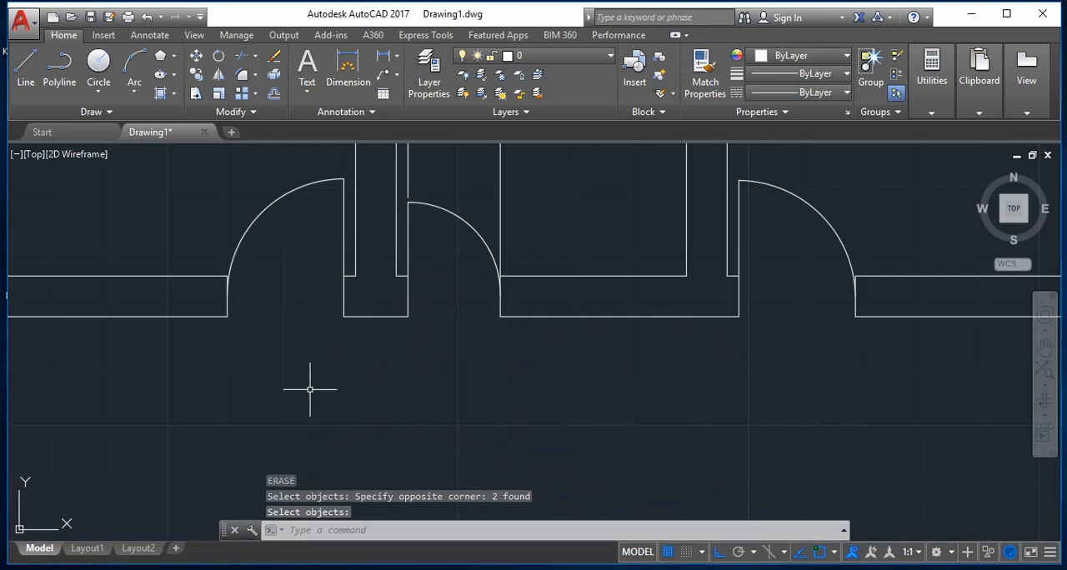
key("Escape")
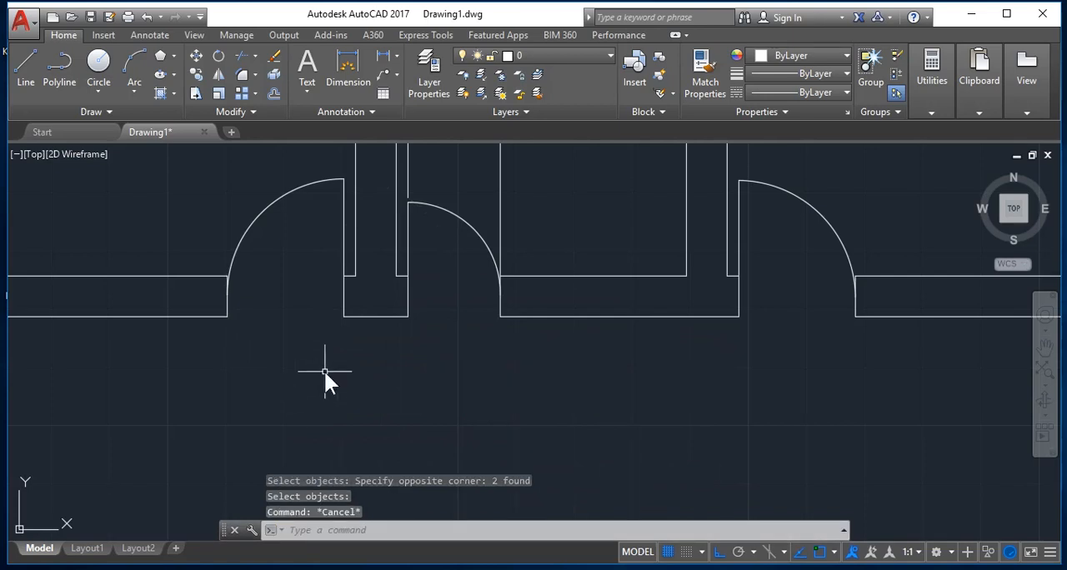
Step: Extend the narrow room's left jamb line down to the top of its door swing, using all objects as boundaries
type("ex")
key("Return")
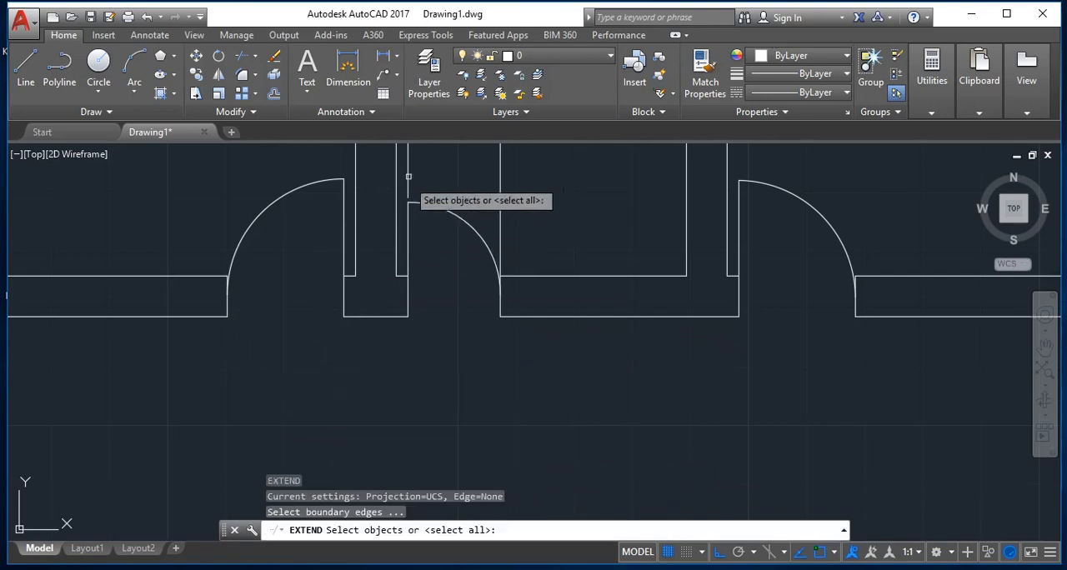
key("Return")
left_click(407, 192)
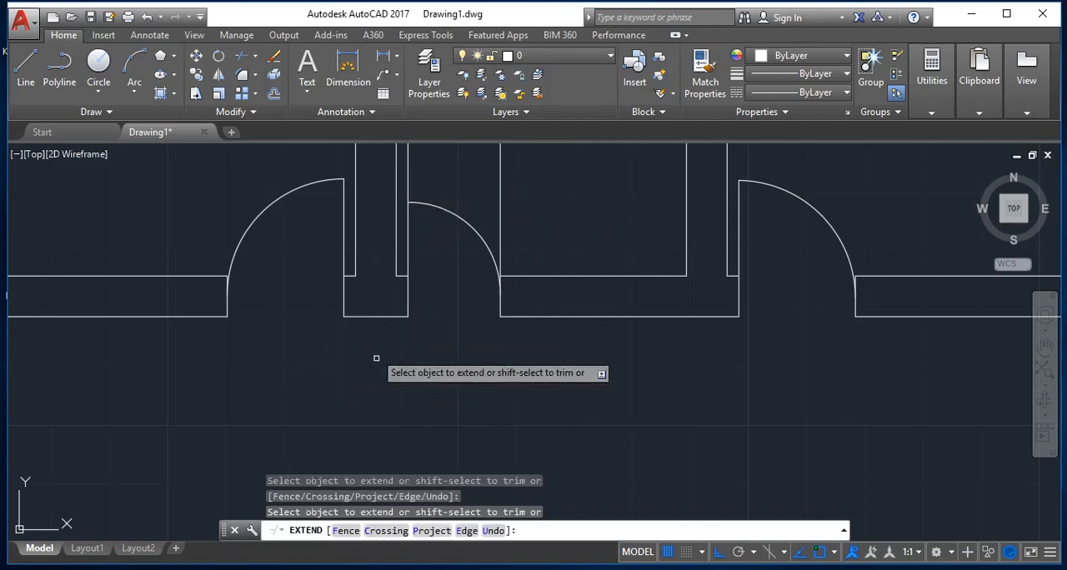
scroll(419, 420, "down", 4)
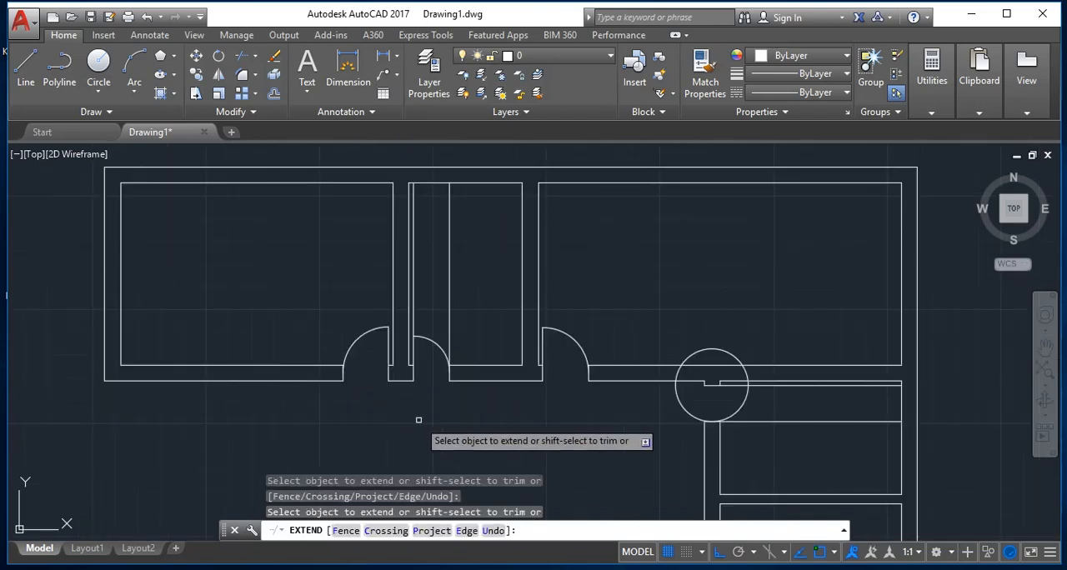
key("Escape")
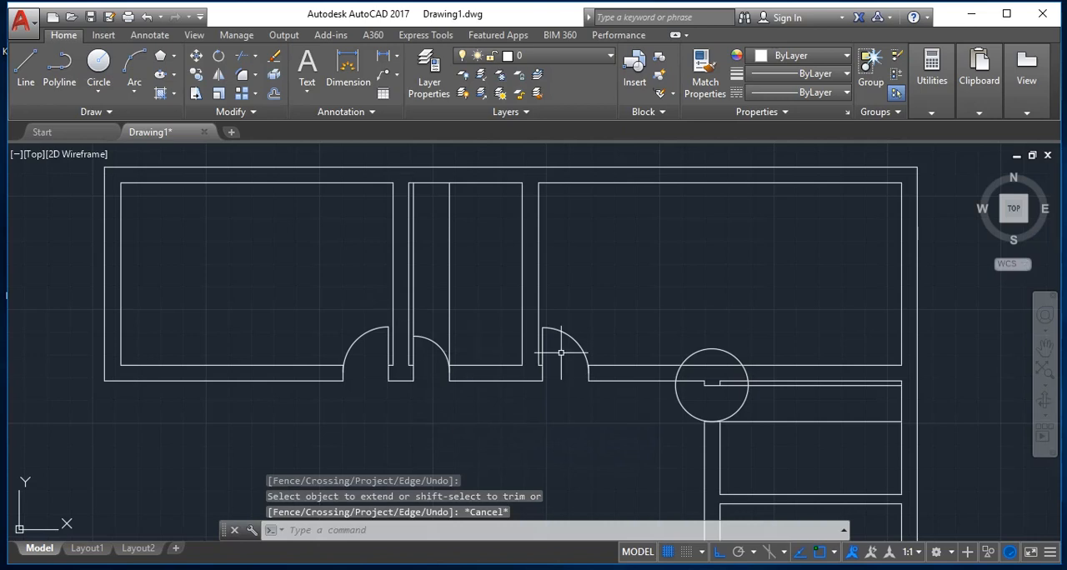
Step: Trim away the narrow room's right jamb line above its door swing, using all objects as cutting edges
type("te cor")
key("Return")
key("Return")
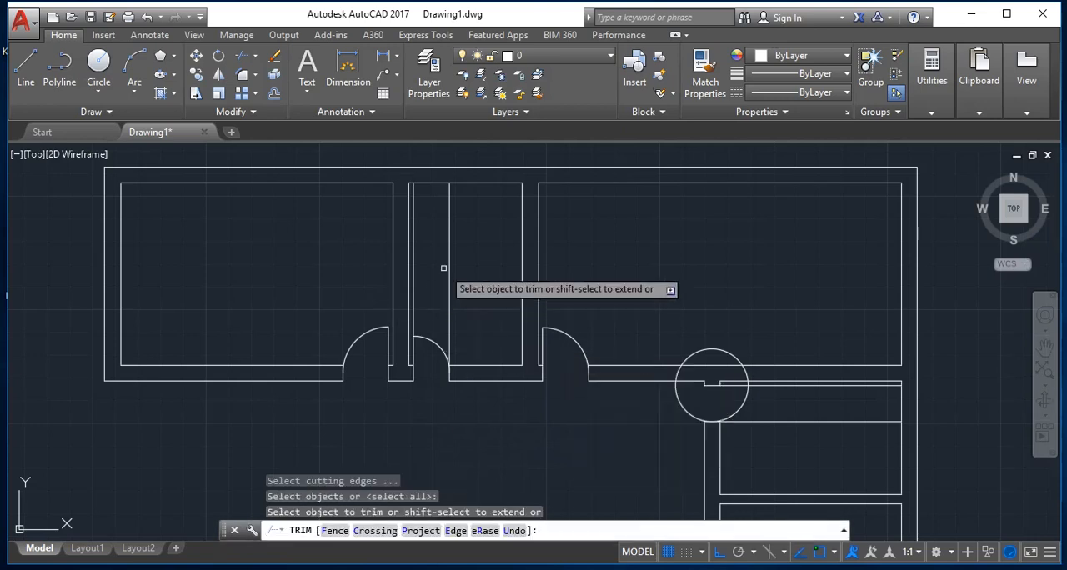
left_click(470, 278)
left_click(414, 271)
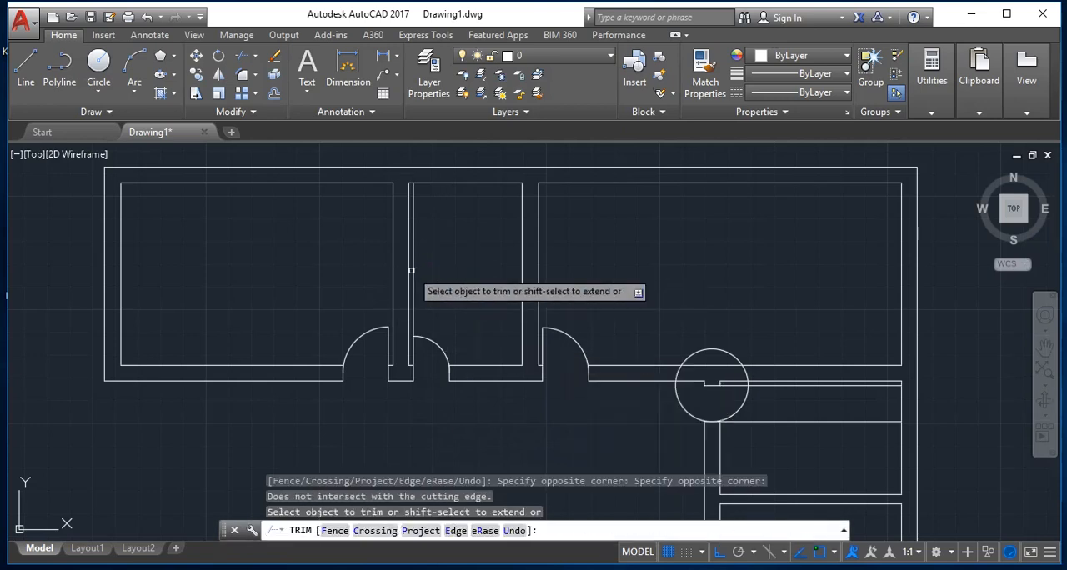
left_click(414, 296)
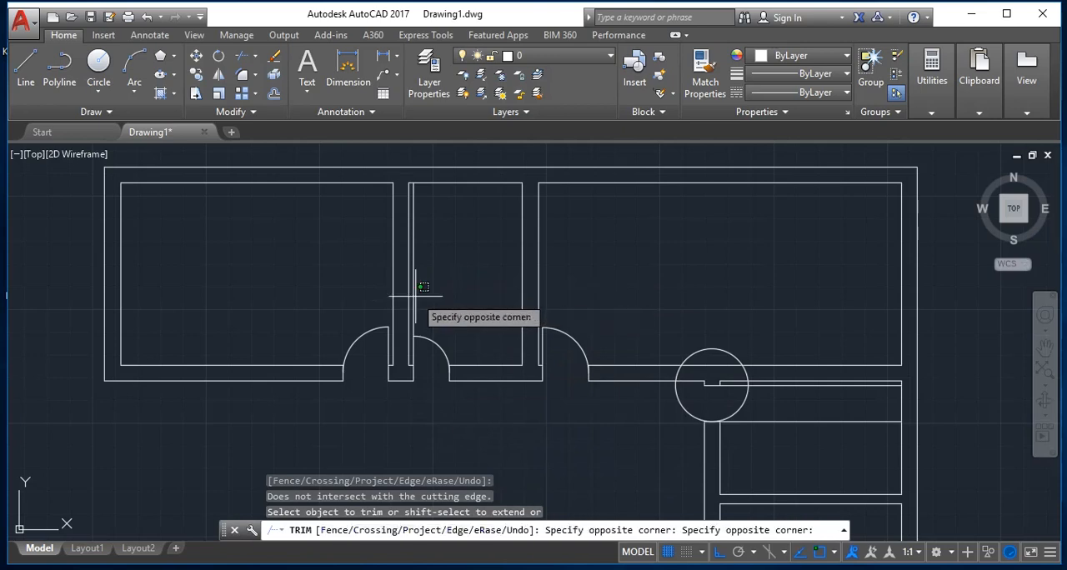
left_click(417, 302)
key("Escape")
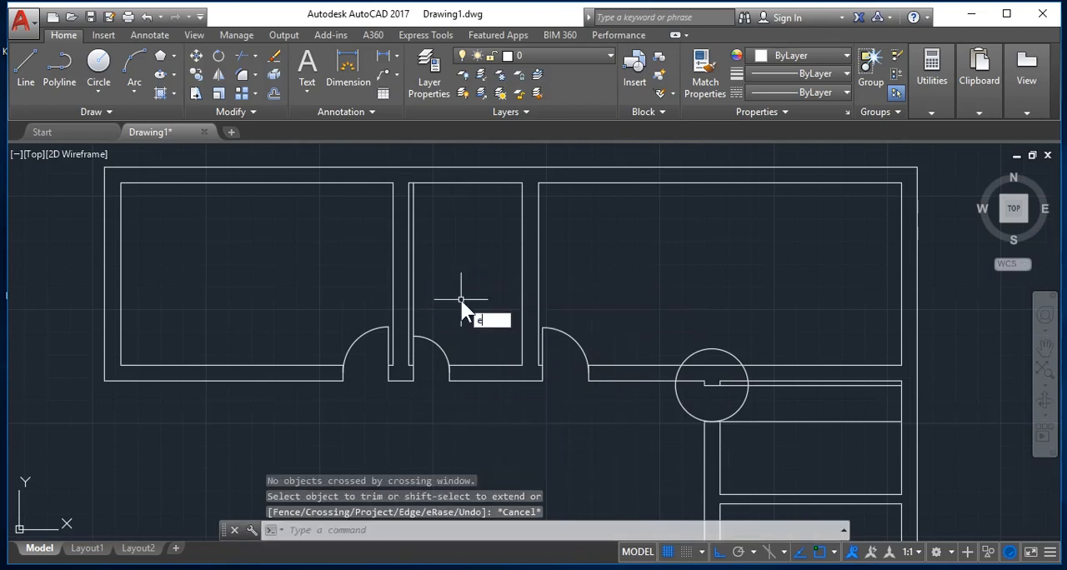
Step: Erase the leftover jamb line running above the door swing beside the narrow room's left wall
key("Return")
left_click(412, 295)
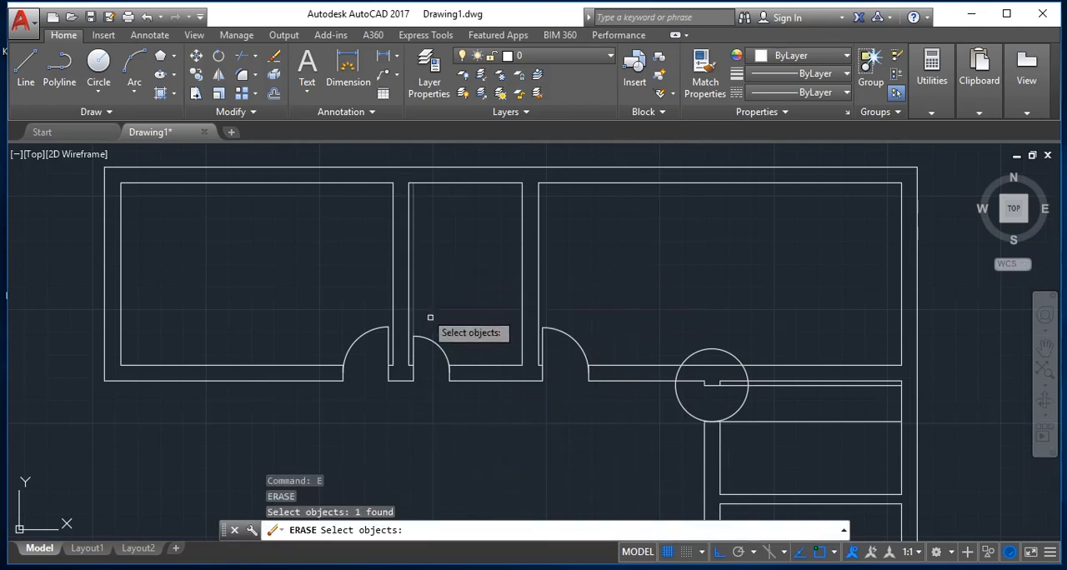
key("Return")
Step: At the right wing's top doorway, trim the circle's lower-left arc and the lower jamb line inside the room
scroll(456, 371, "down", 3)
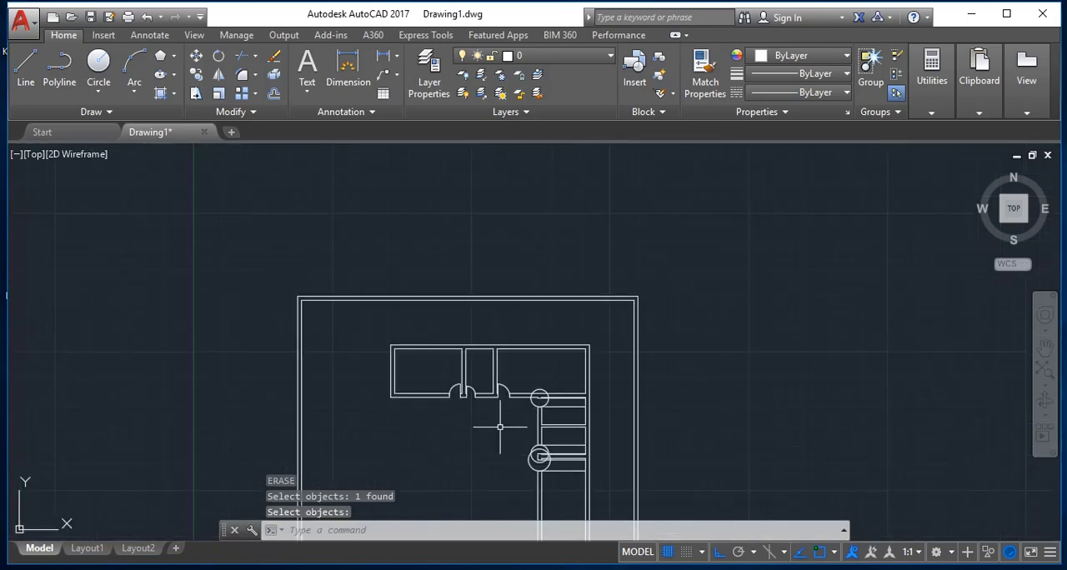
scroll(495, 429, "up", 5)
scroll(547, 334, "down", 2)
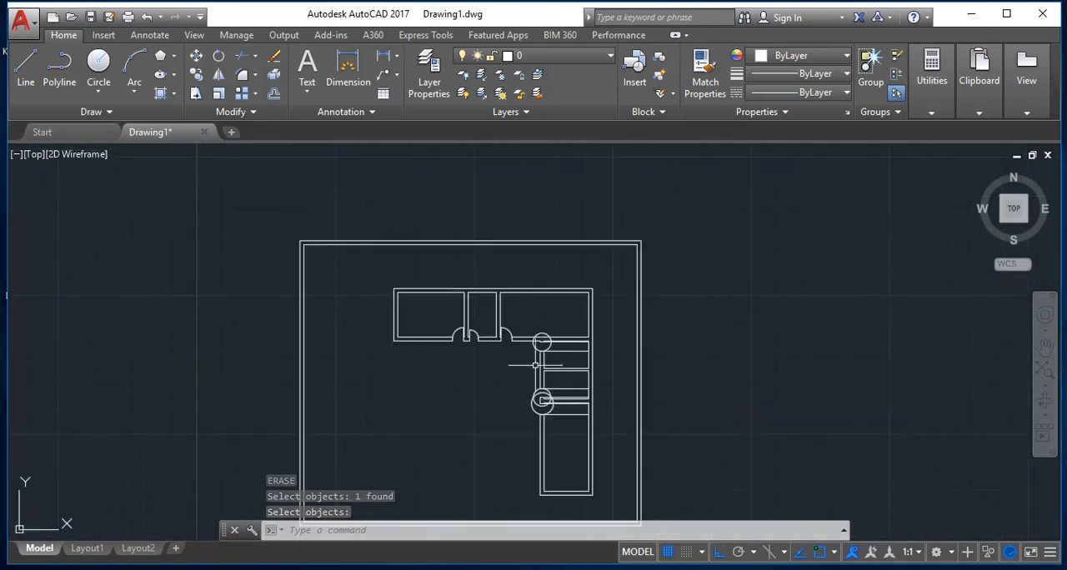
scroll(533, 369, "up", 4)
scroll(441, 475, "down", 2)
scroll(452, 499, "up", 4)
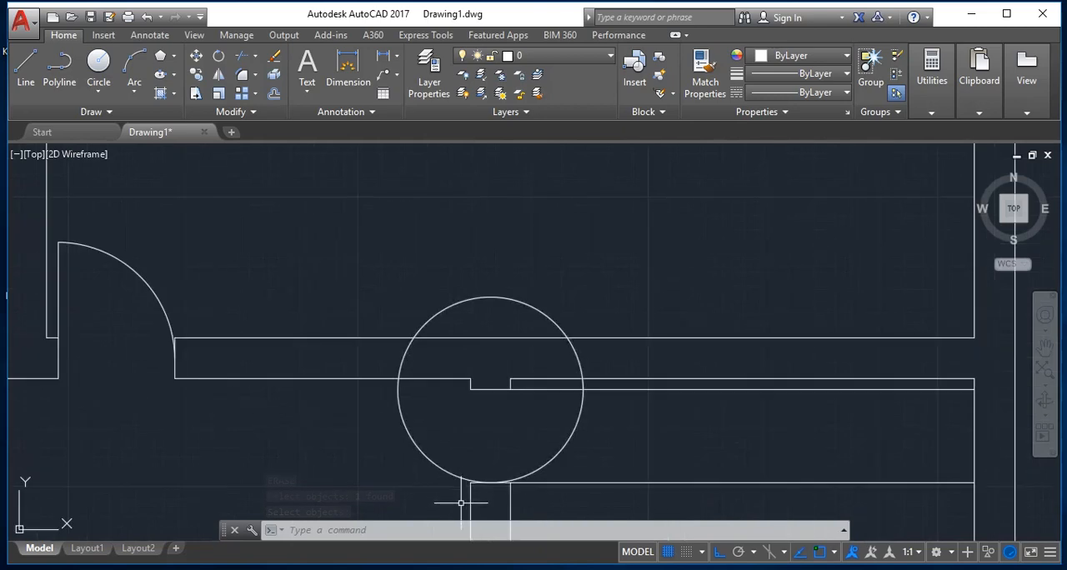
key("Escape")
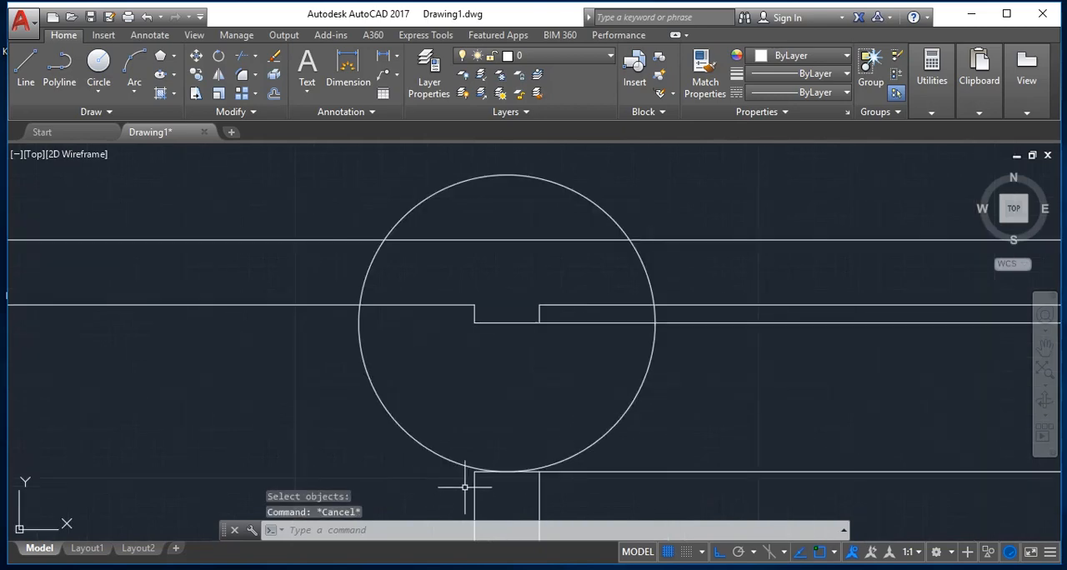
type("tr")
key("Return")
key("Return")
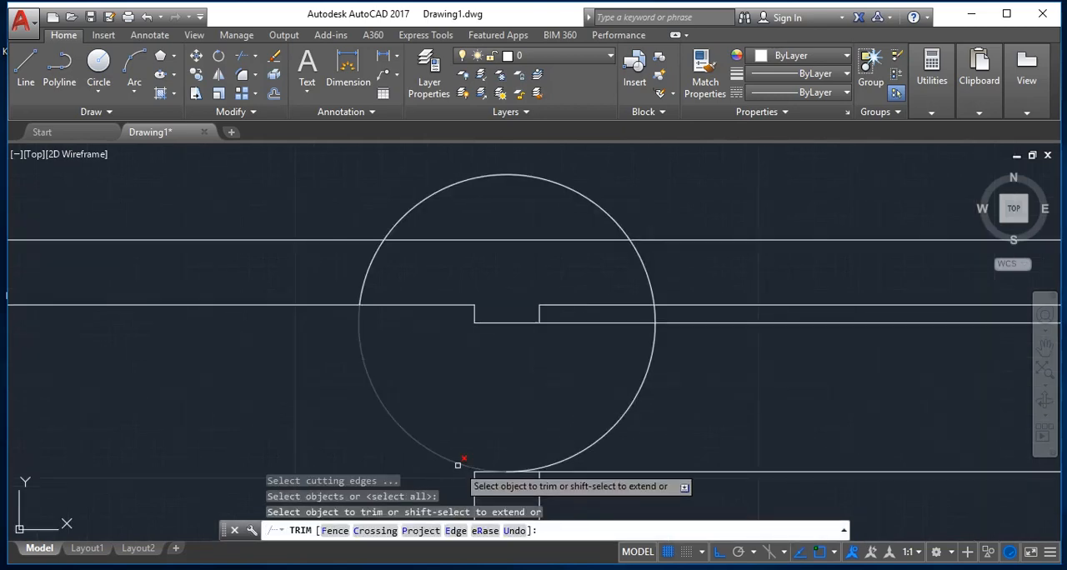
left_click(459, 465)
left_click(590, 474)
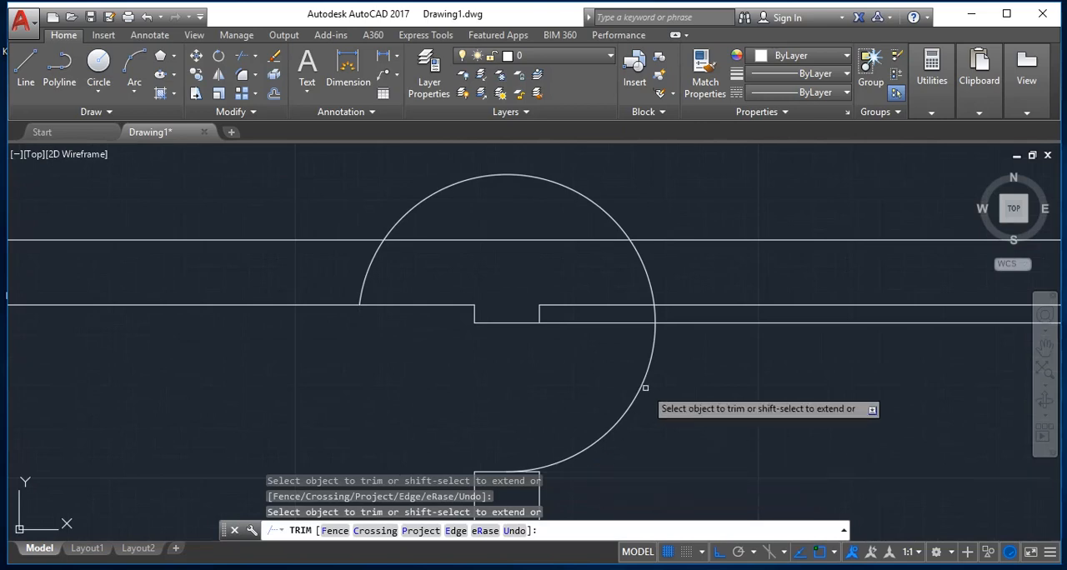
Step: Trim the top doorway's upper jamb line beyond the circle and the short arc between it and the wall line
left_click(698, 321)
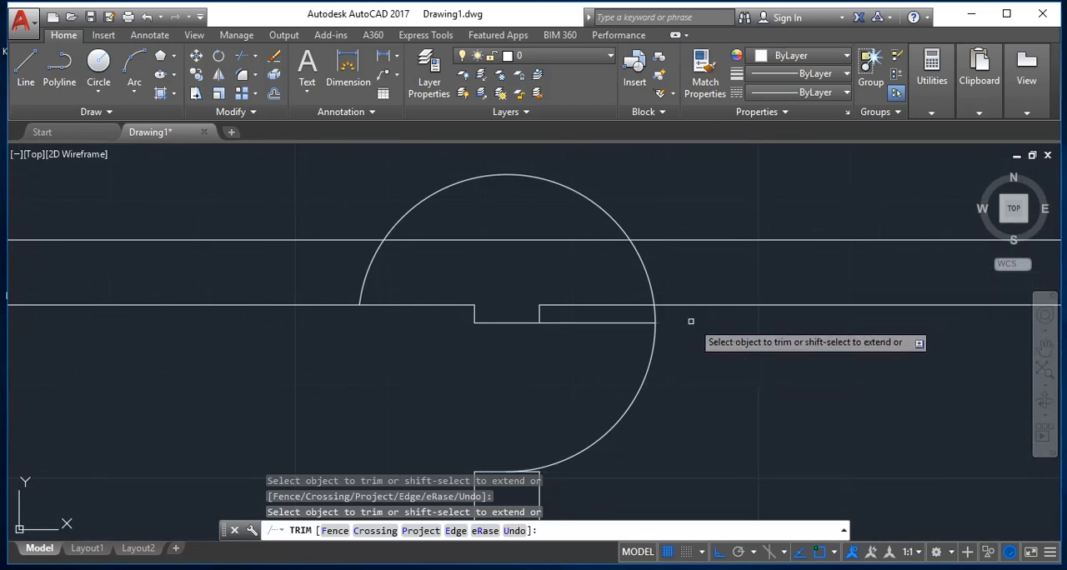
left_click(658, 317)
left_click(647, 313)
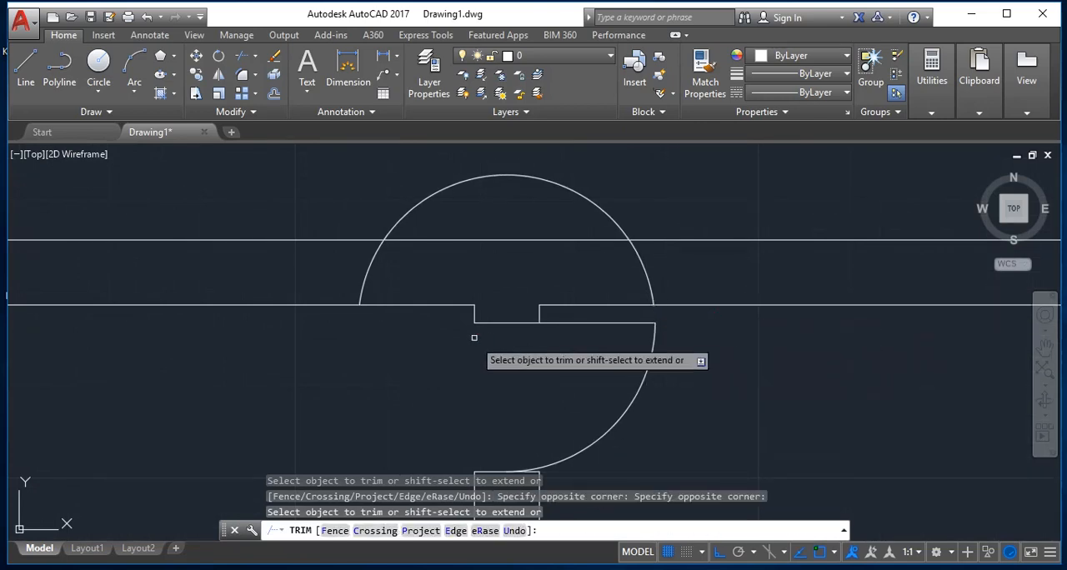
key("Escape")
Step: Erase the leftover upper arc of the circle at the right wing's top doorway
type("e")
key("Return")
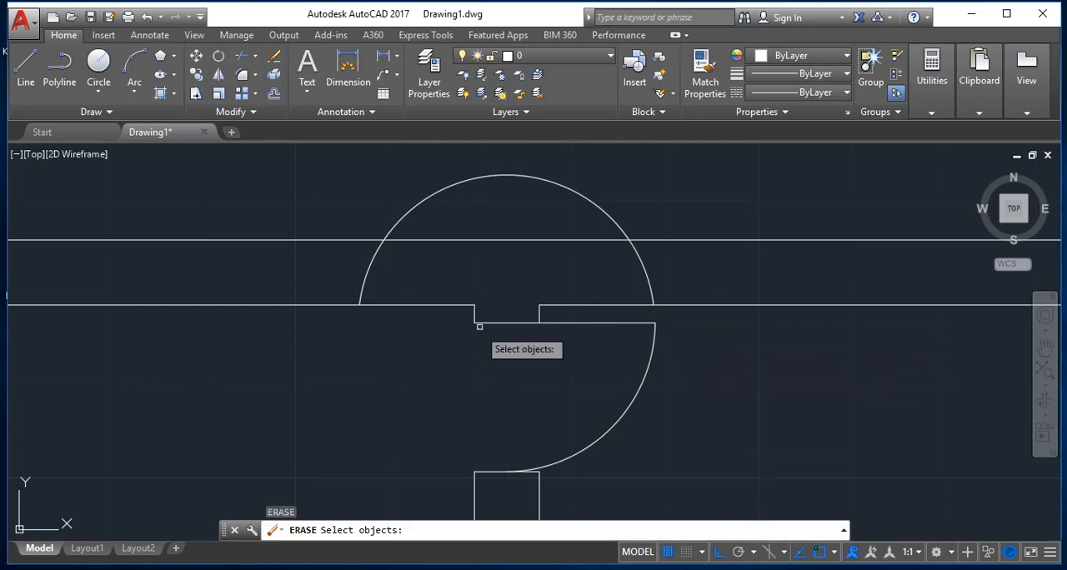
left_click(642, 269)
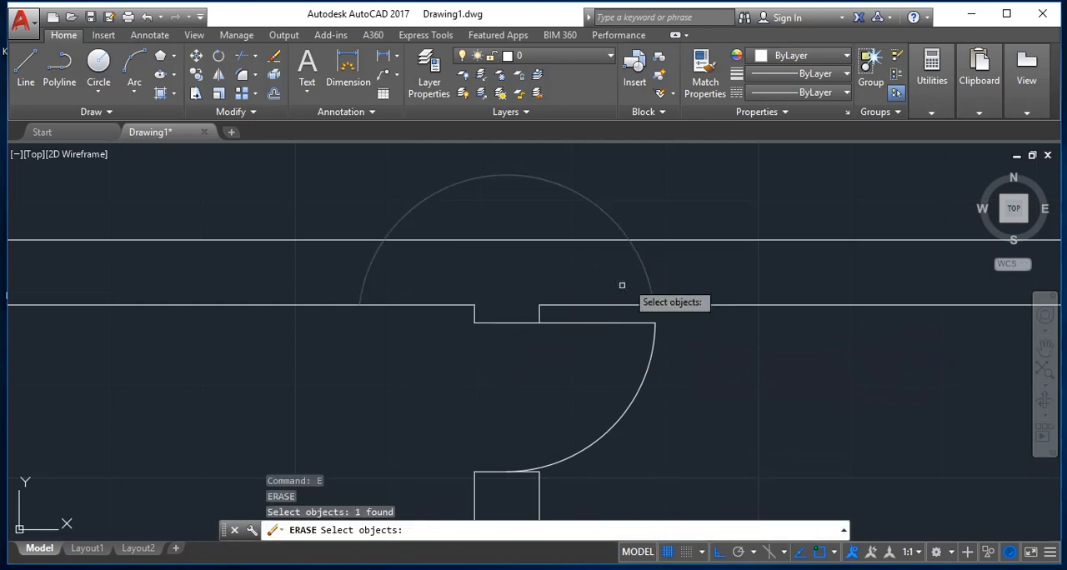
Step: At the right wing's overlapping circles, trim the smaller circle between the upper partition lines and the upper jamb line between the circles
scroll(595, 358, "down", 5)
scroll(585, 384, "up", 5)
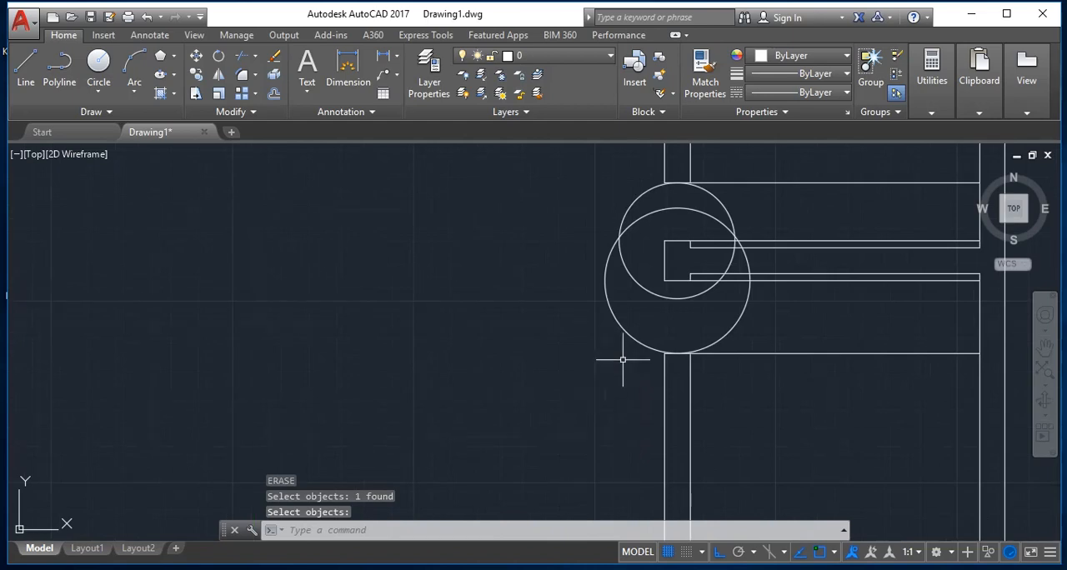
scroll(623, 360, "down", 3)
scroll(649, 328, "up", 4)
scroll(651, 326, "down", 2)
scroll(651, 326, "up", 1)
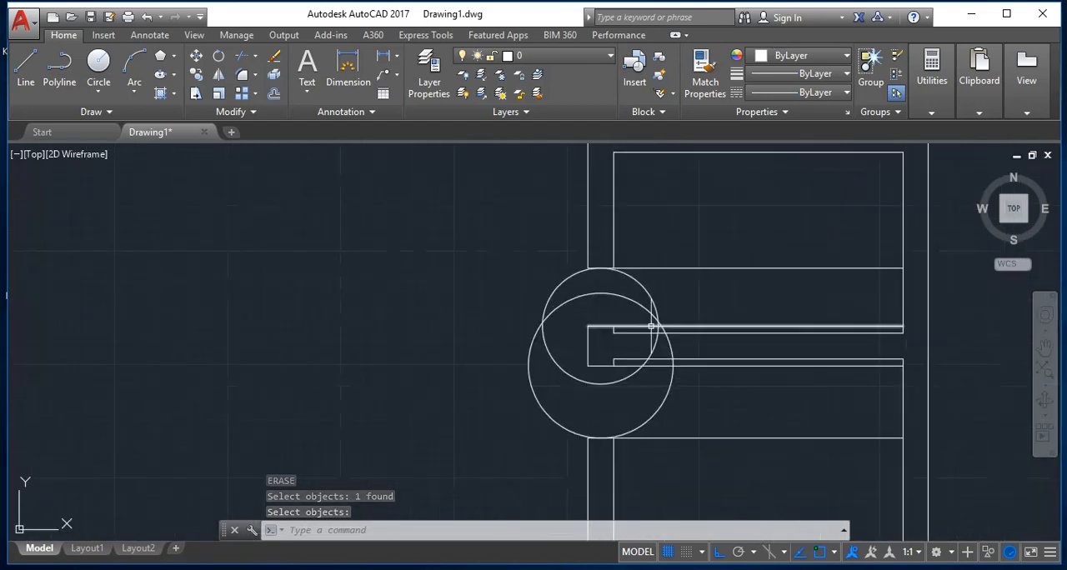
scroll(650, 326, "up", 2)
key("Escape")
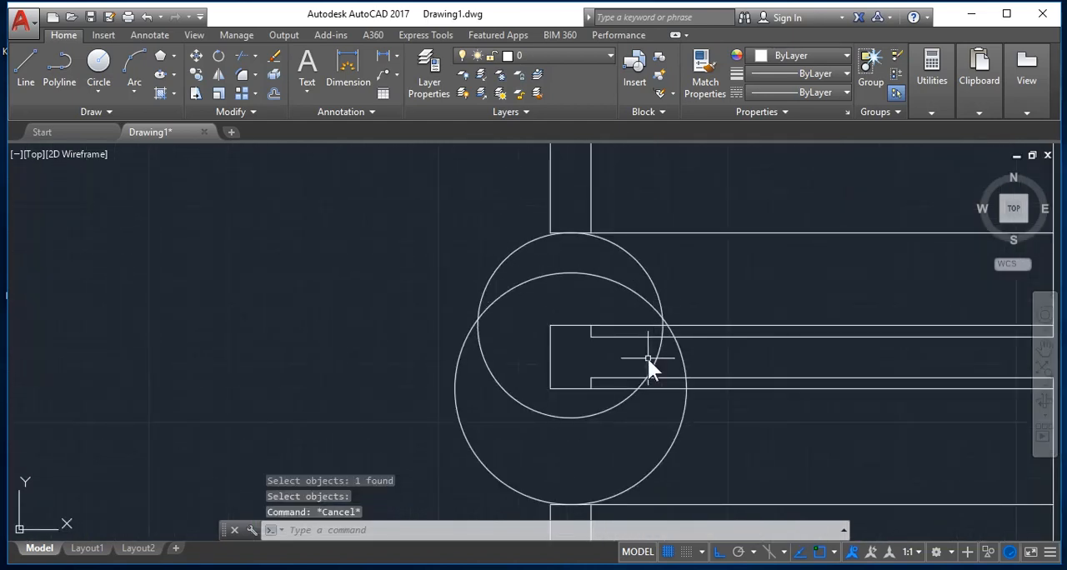
type("tr")
key("Return")
key("Return")
scroll(666, 329, "up", 3)
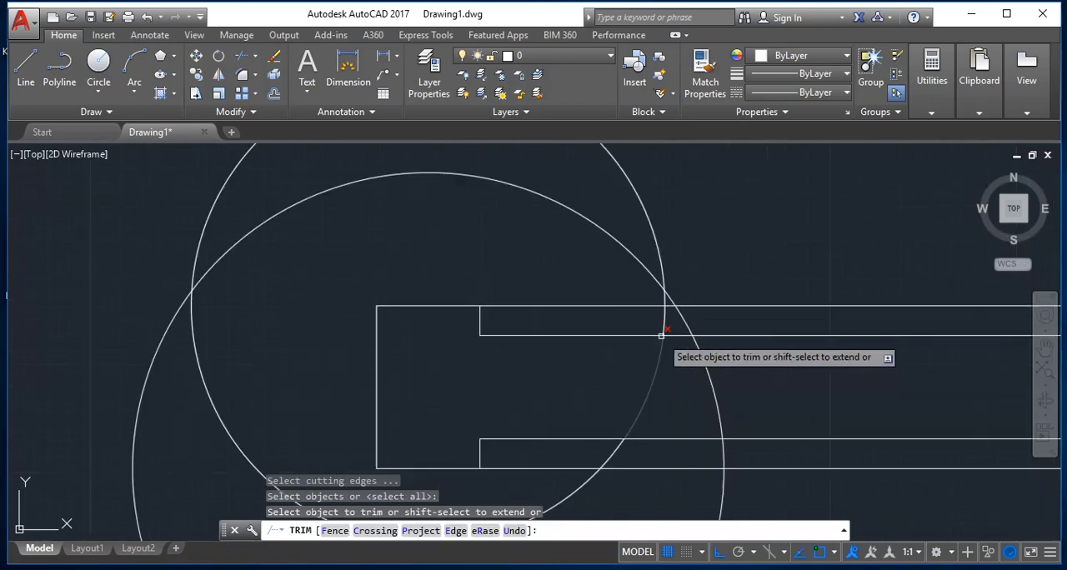
left_click(671, 314)
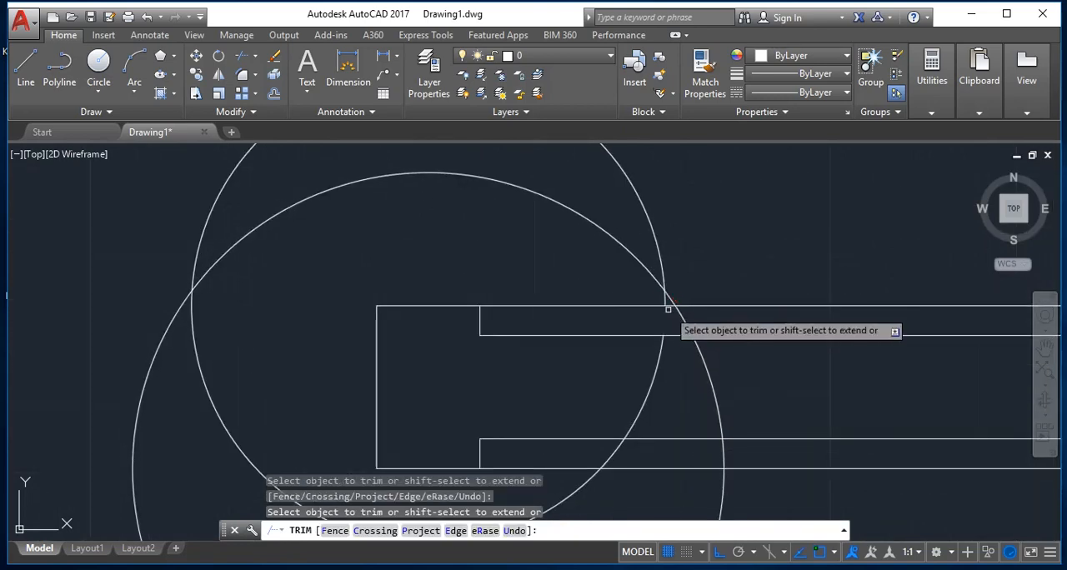
scroll(669, 308, "up", 2)
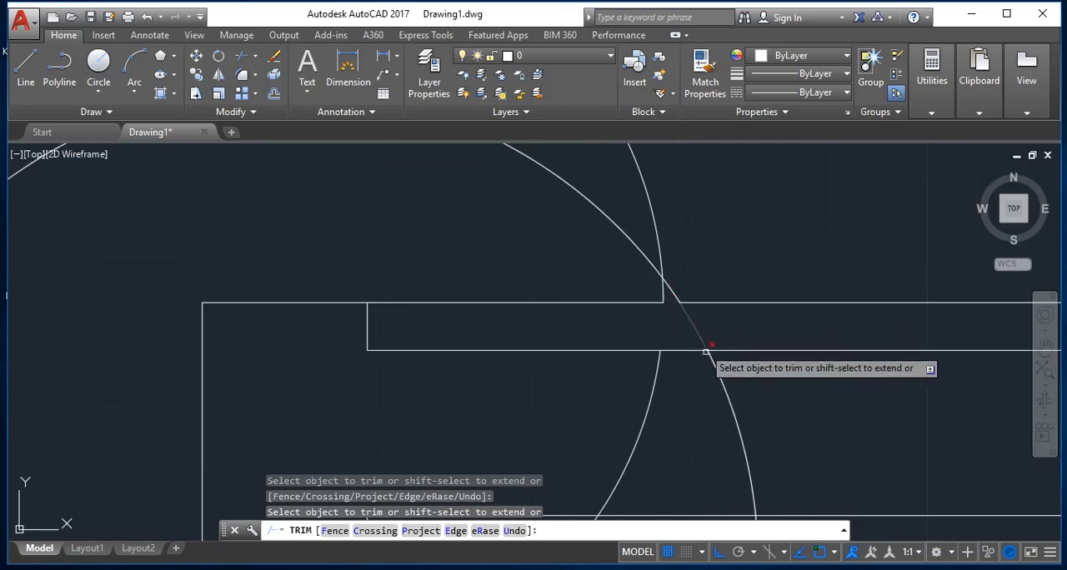
Step: Trim the larger circle's arc between the lower partition lines and the bottom room's upper jamb line beyond that circle
scroll(700, 354, "down", 3)
scroll(709, 363, "down", 2)
scroll(707, 389, "up", 4)
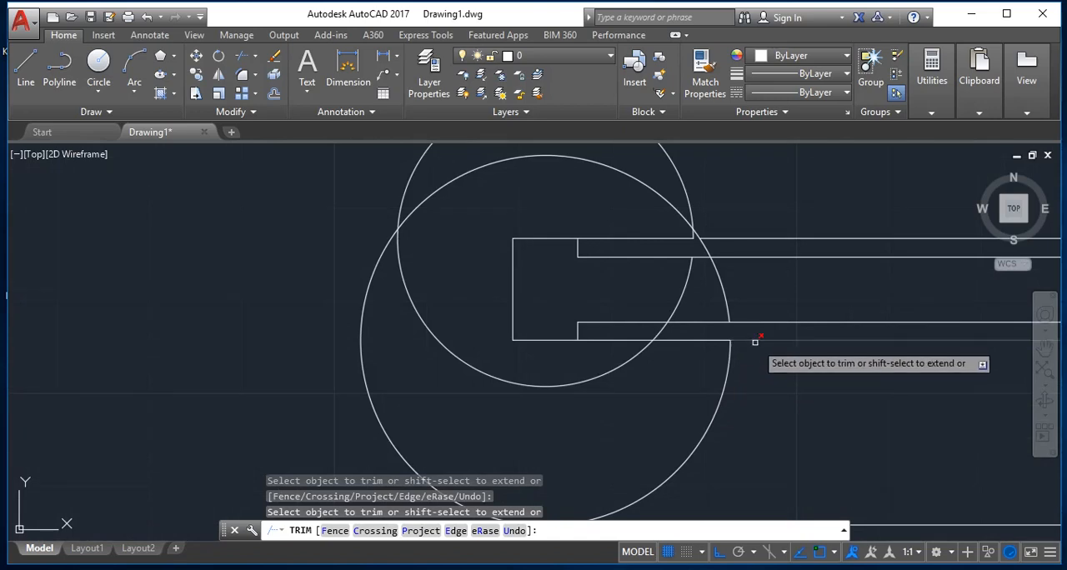
left_click(755, 340)
Step: Trim the bottom room's lower jamb line inside the room and the larger circle's outer arc left of the doorway
scroll(755, 340, "down", 4)
scroll(731, 395, "up", 3)
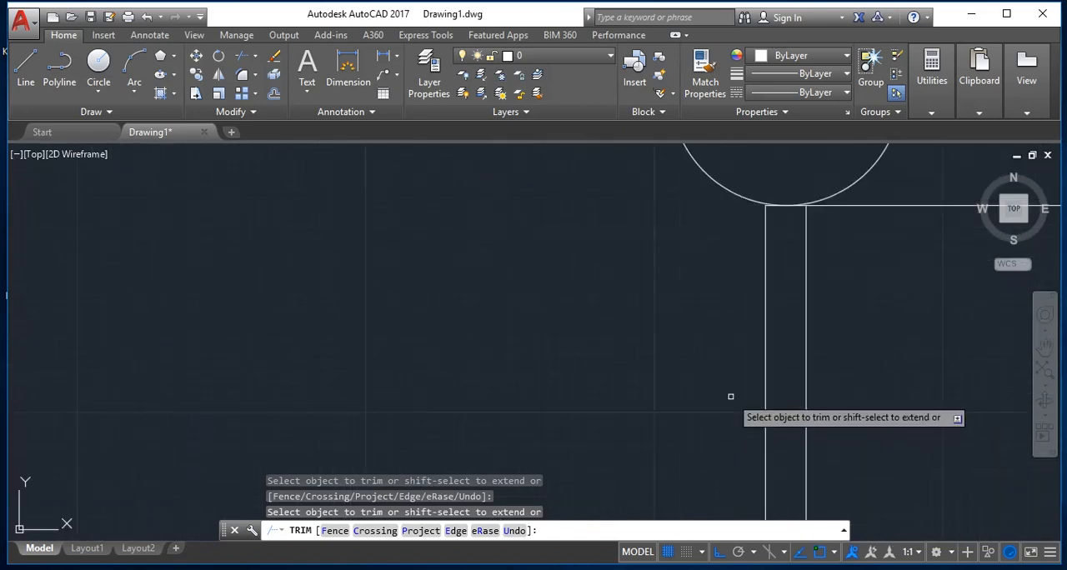
scroll(731, 397, "down", 3)
scroll(731, 397, "down", 2)
scroll(779, 379, "up", 4)
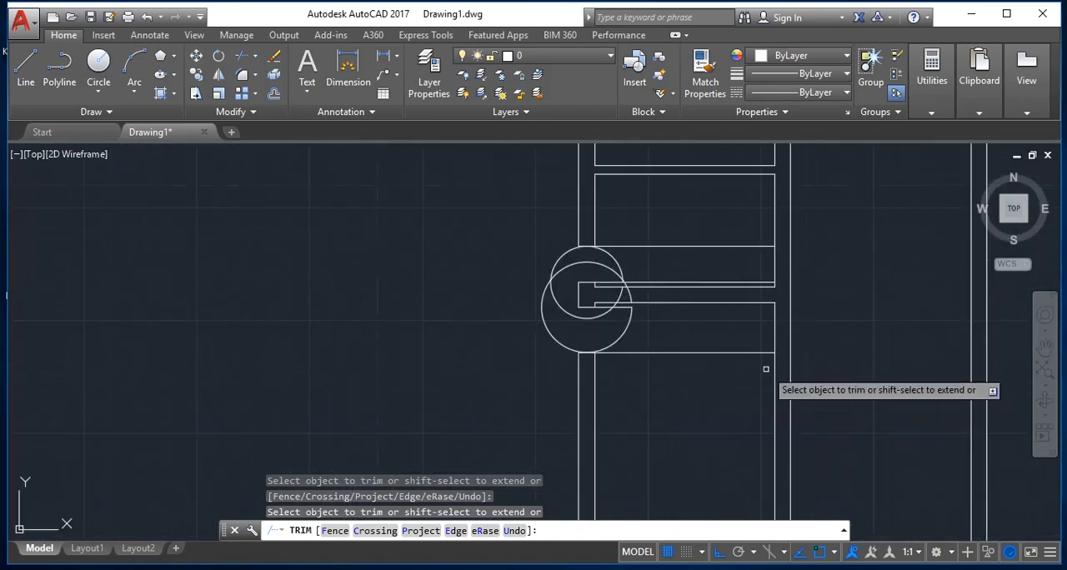
left_click(712, 353)
left_click(564, 345)
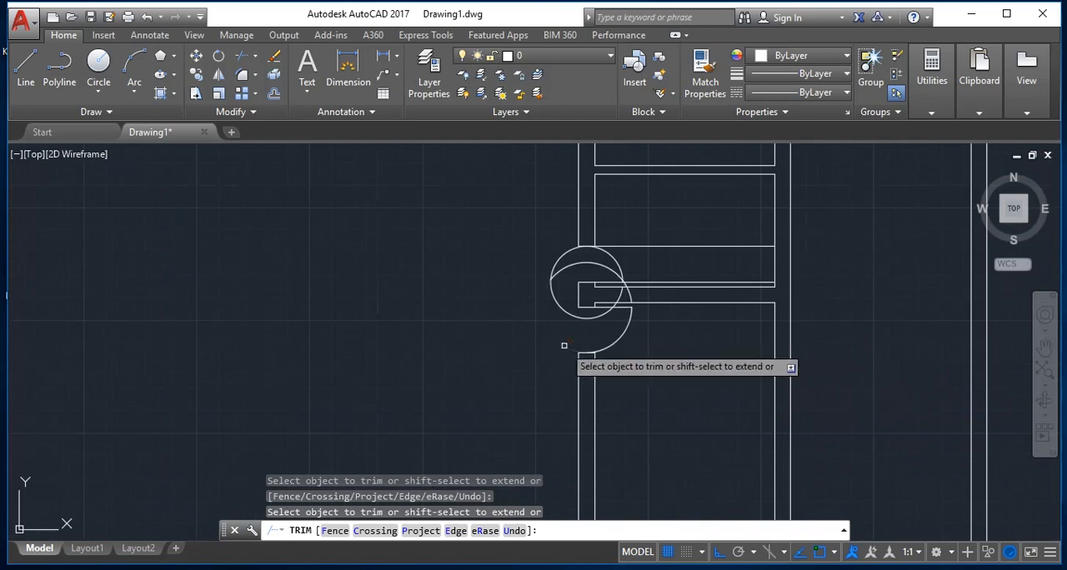
Step: Trim the smaller circle's upper-left arc outside the middle room's doorway
scroll(563, 346, "down", 2)
scroll(557, 286, "up", 5)
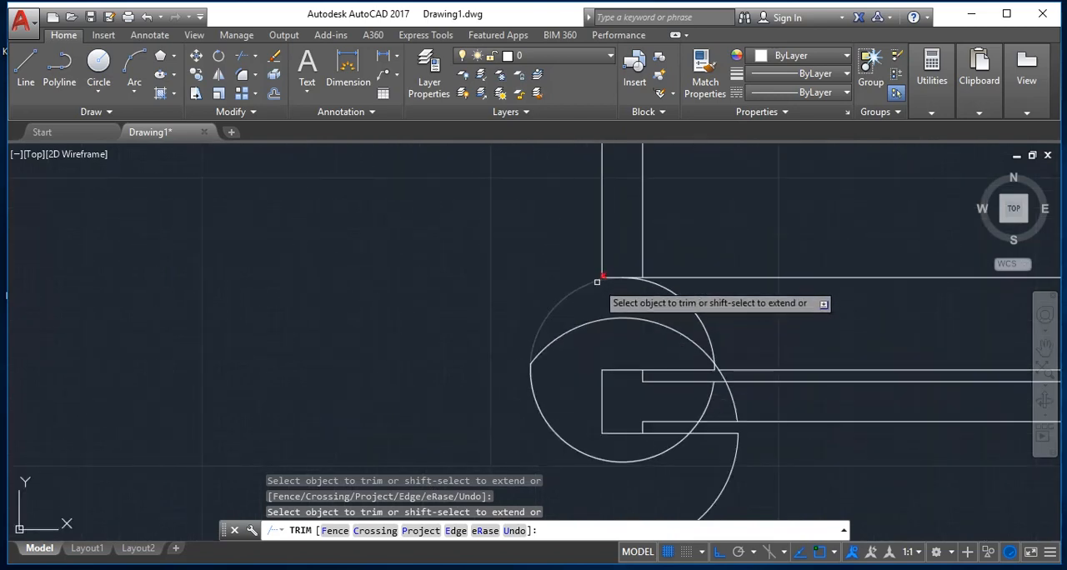
left_click(597, 281)
left_click(565, 283)
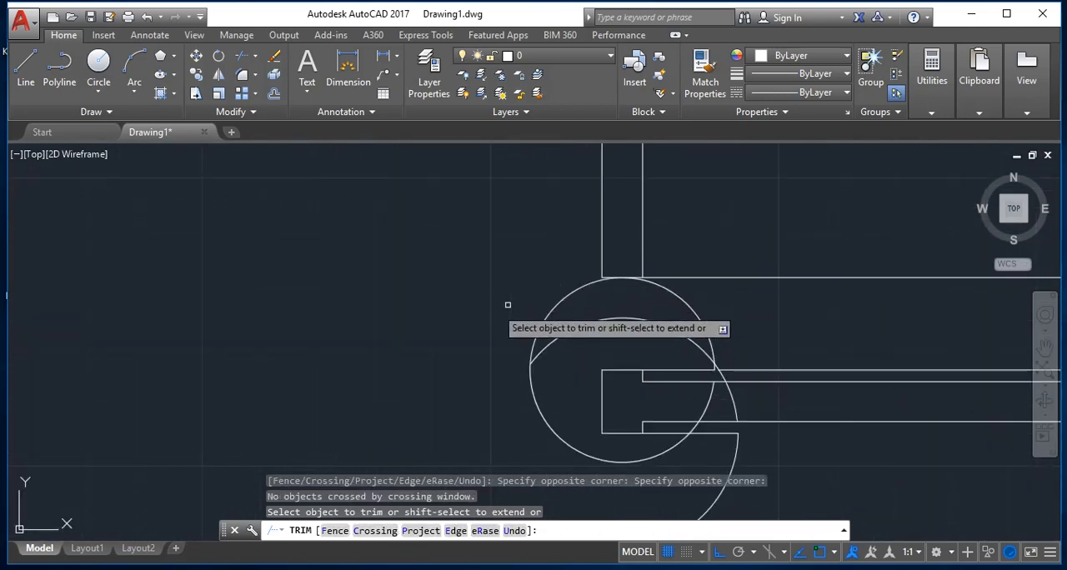
left_click(560, 300)
left_click(522, 298)
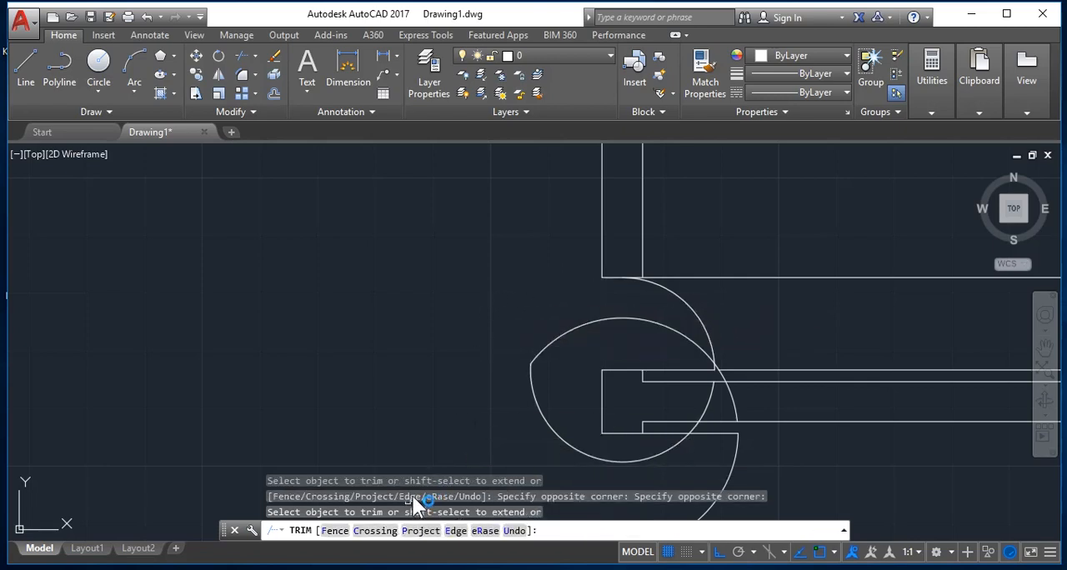
Step: Erase the two leftover circle arcs around the wall end between the middle and bottom rooms' doorways
key("Escape")
type("e")
key("Return")
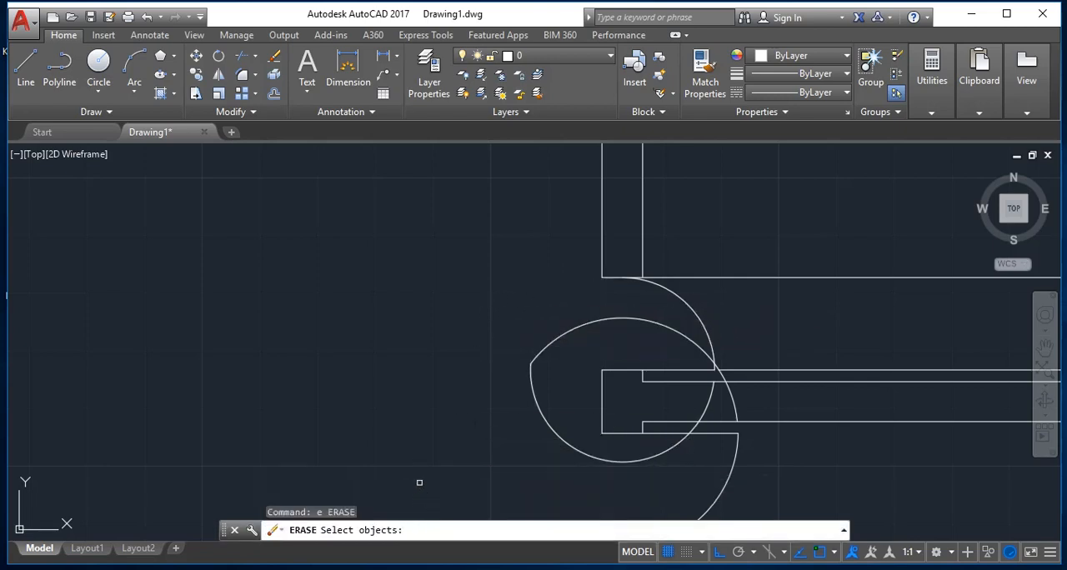
left_click(547, 416)
left_click(526, 302)
key("Return")
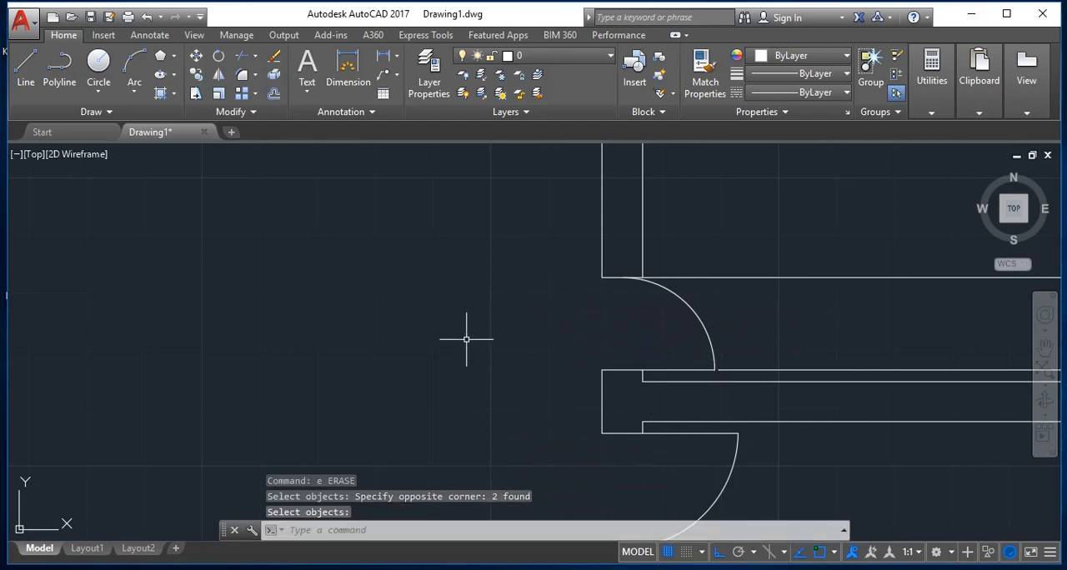
Step: Erase the leftover jamb line beyond the middle room's door leaf, just above the partition wall
scroll(863, 423, "up", 4)
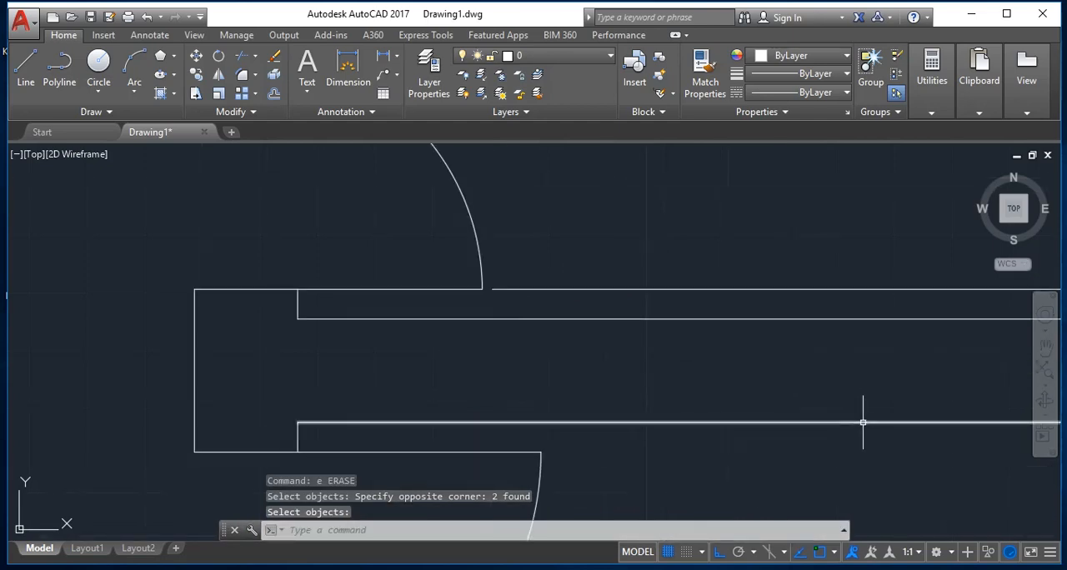
key("Escape")
type("e")
key("Return")
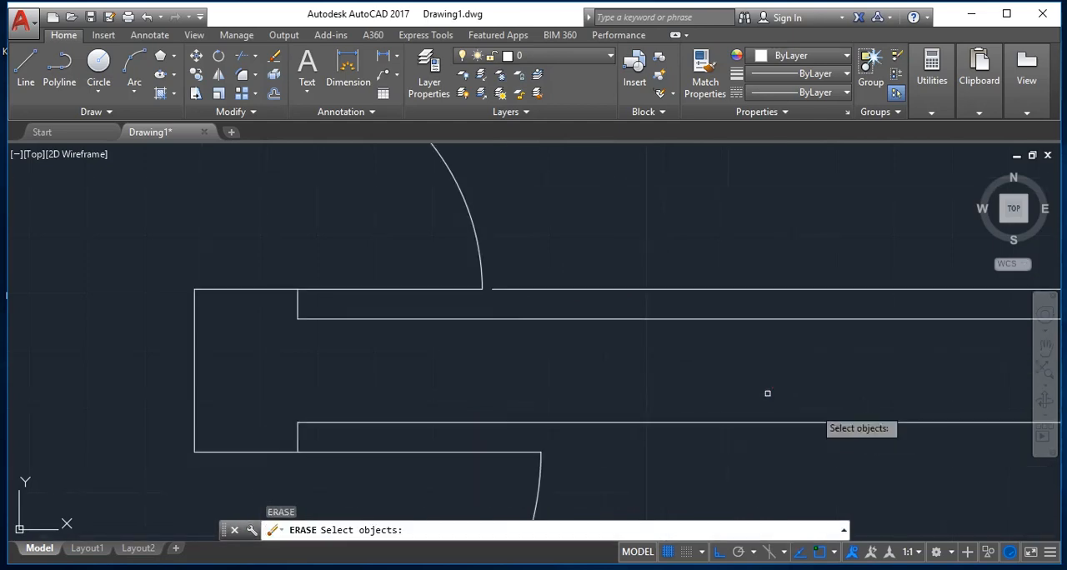
left_click(638, 289)
key("Return")
scroll(645, 328, "down", 5)
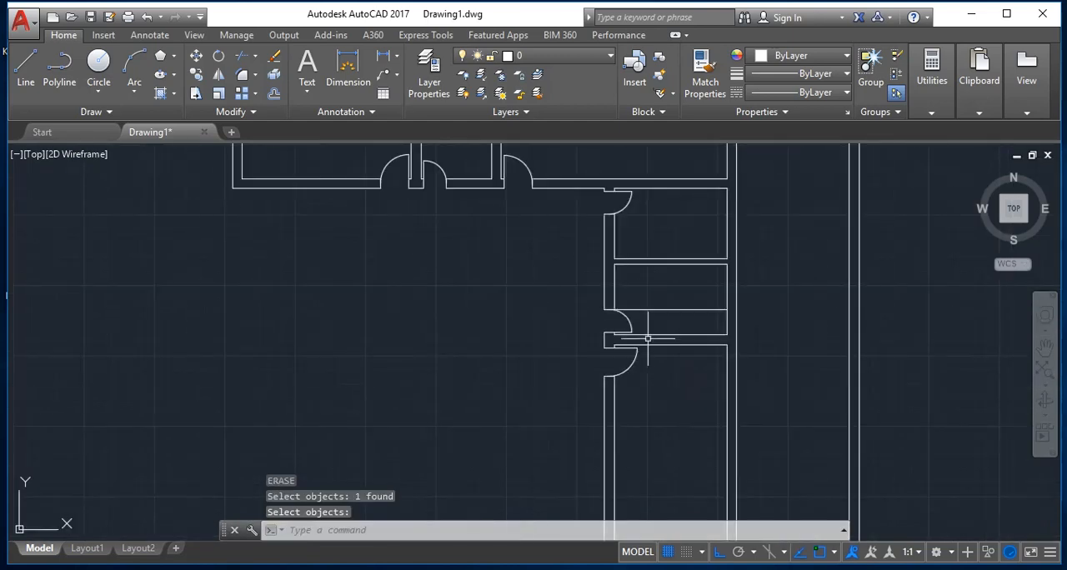
scroll(632, 438, "down", 5)
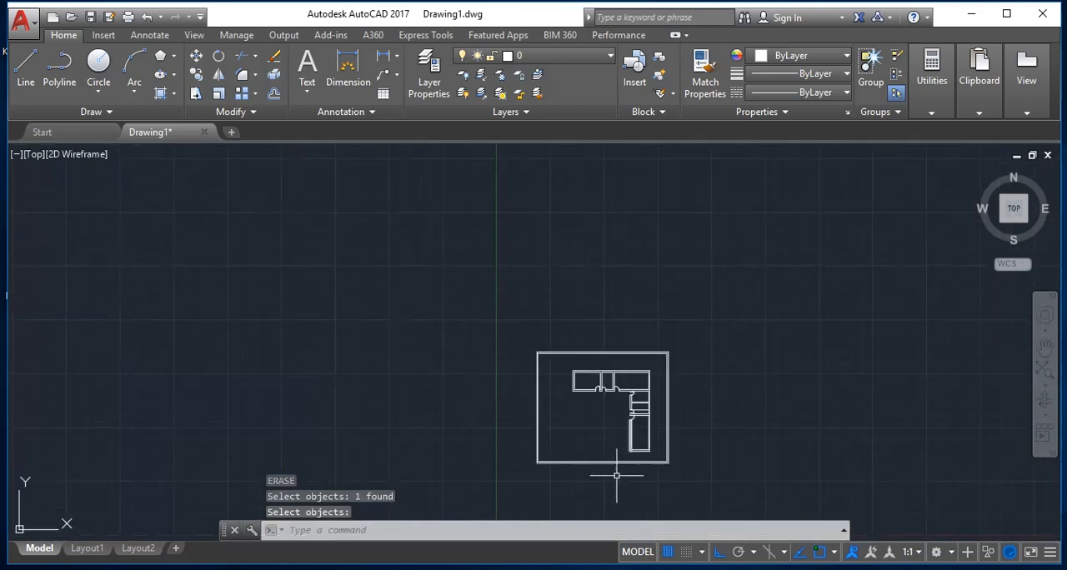
scroll(619, 476, "up", 5)
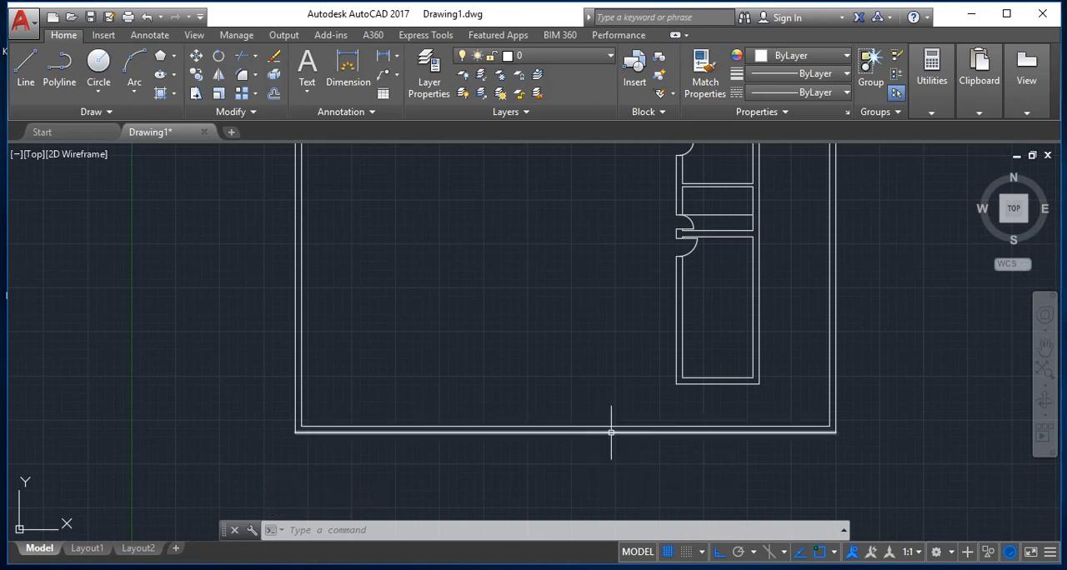
Step: Examine the overall floor plan, the L-shaped row of rooms and their door openings within the outer walls
scroll(616, 427, "down", 5)
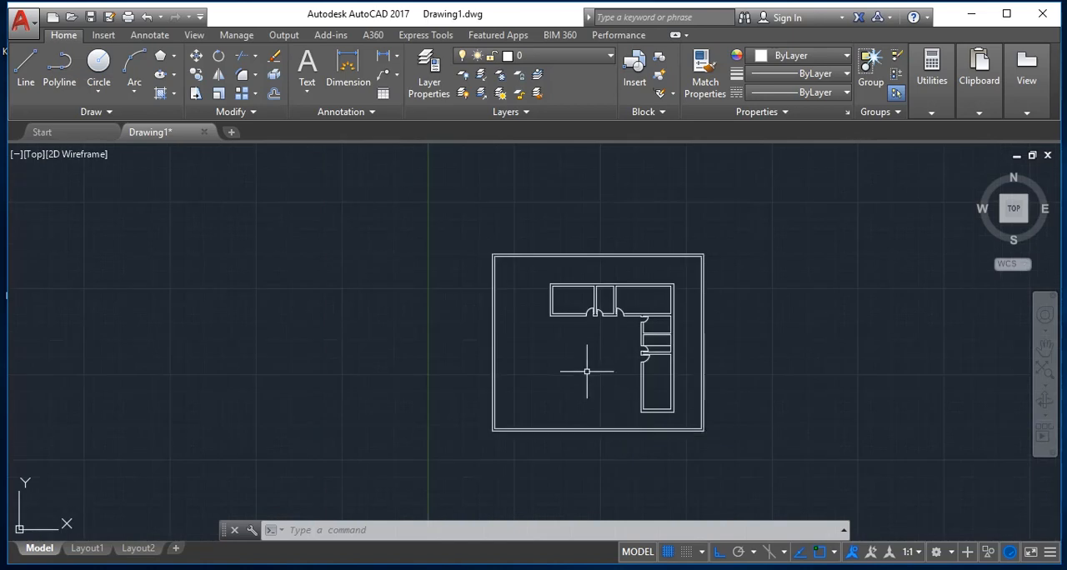
scroll(584, 366, "up", 5)
scroll(588, 380, "up", 1)
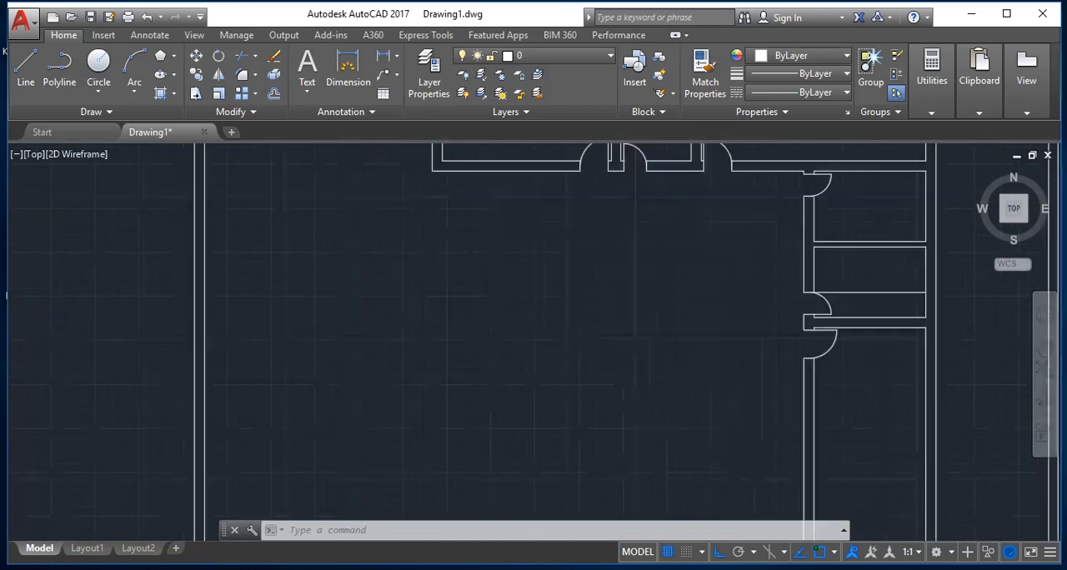
scroll(529, 282, "down", 3)
scroll(563, 315, "up", 2)
scroll(558, 308, "up", 2)
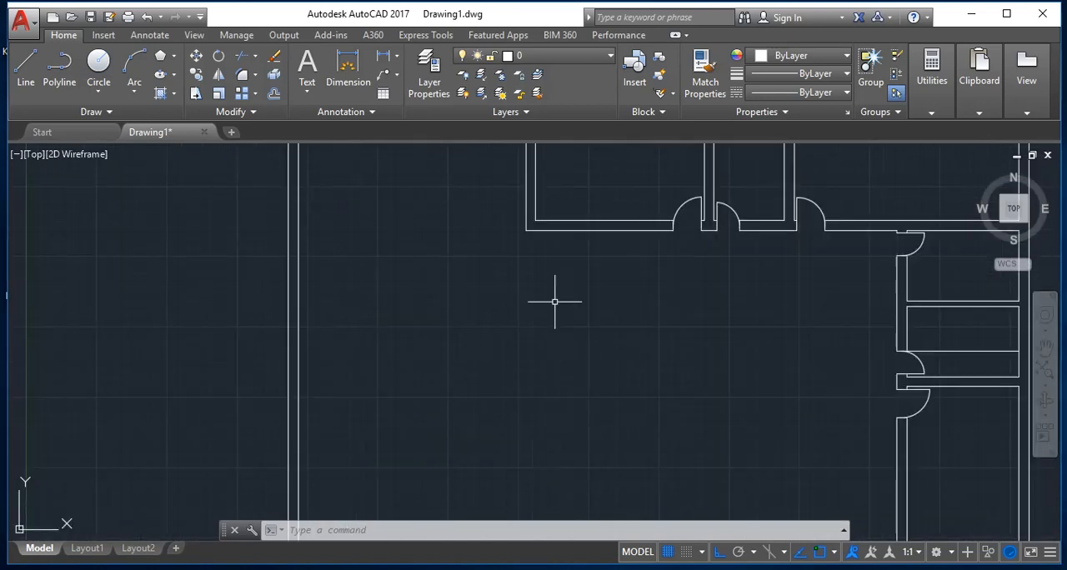
scroll(554, 302, "down", 2)
scroll(537, 206, "up", 2)
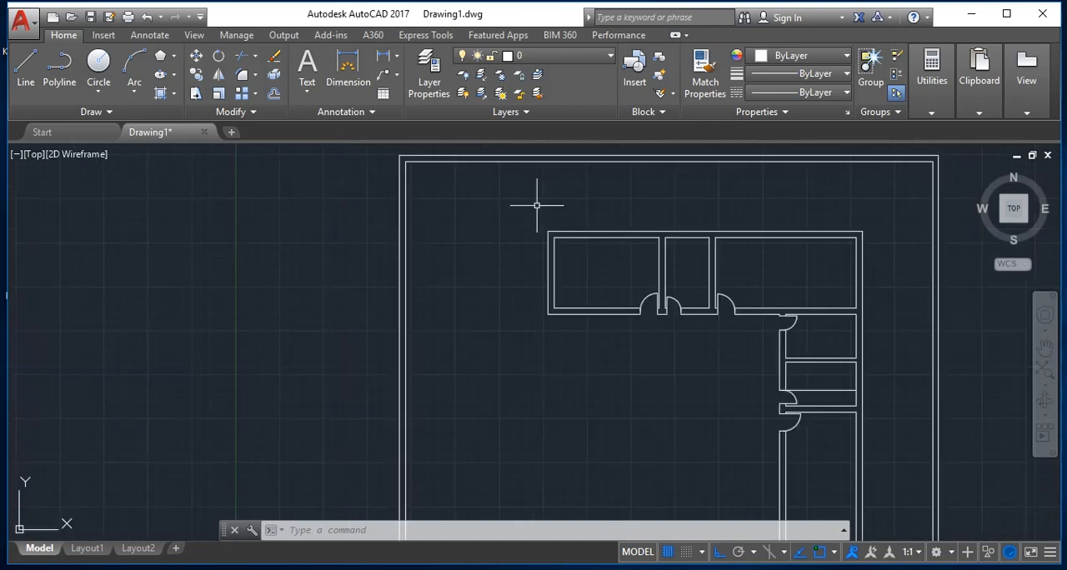
scroll(536, 204, "down", 4)
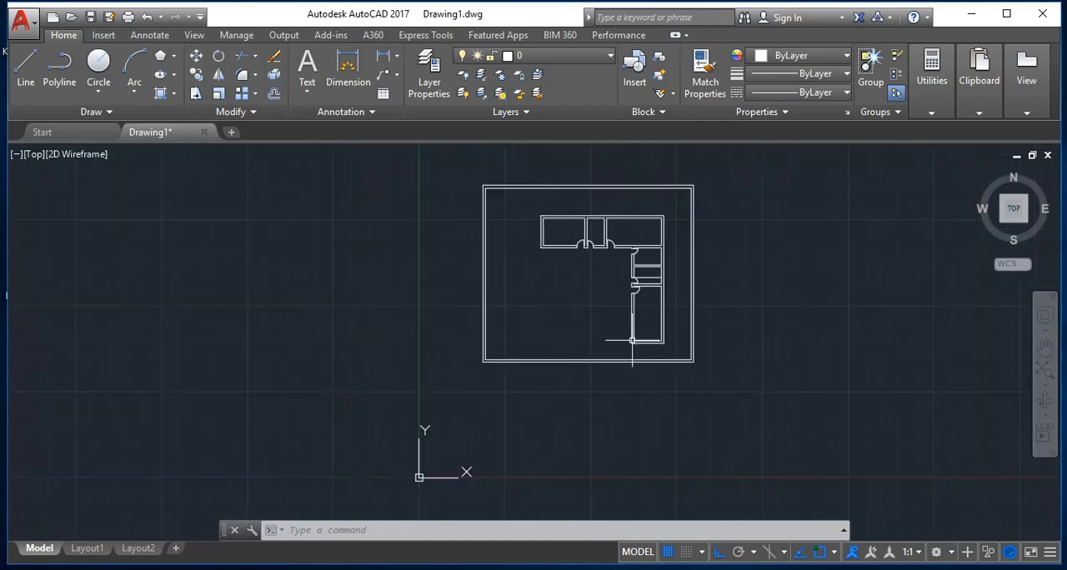
scroll(691, 363, "up", 2)
scroll(553, 231, "down", 2)
scroll(548, 230, "up", 6)
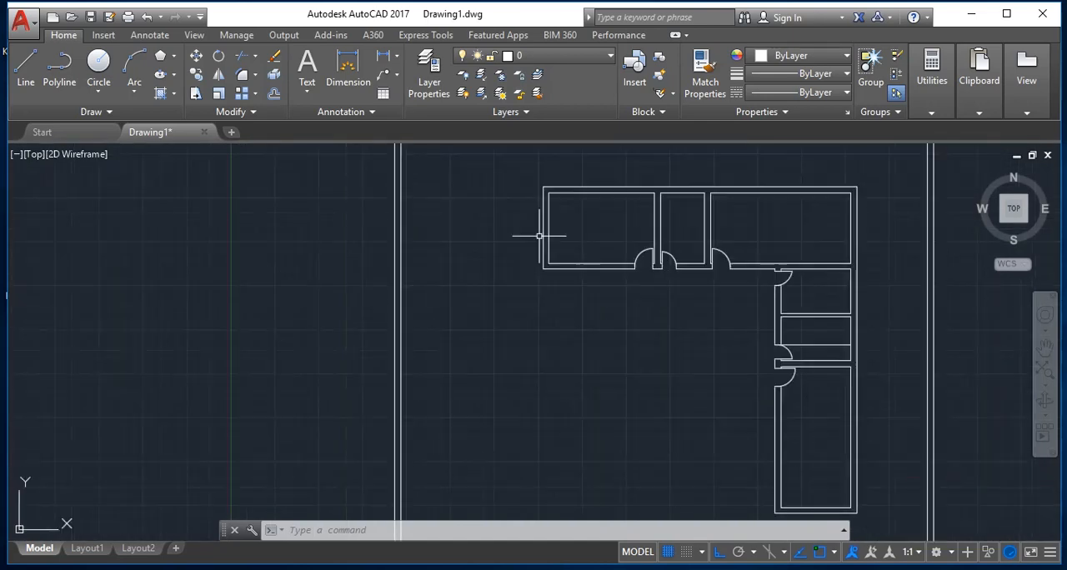
scroll(539, 236, "down", 2)
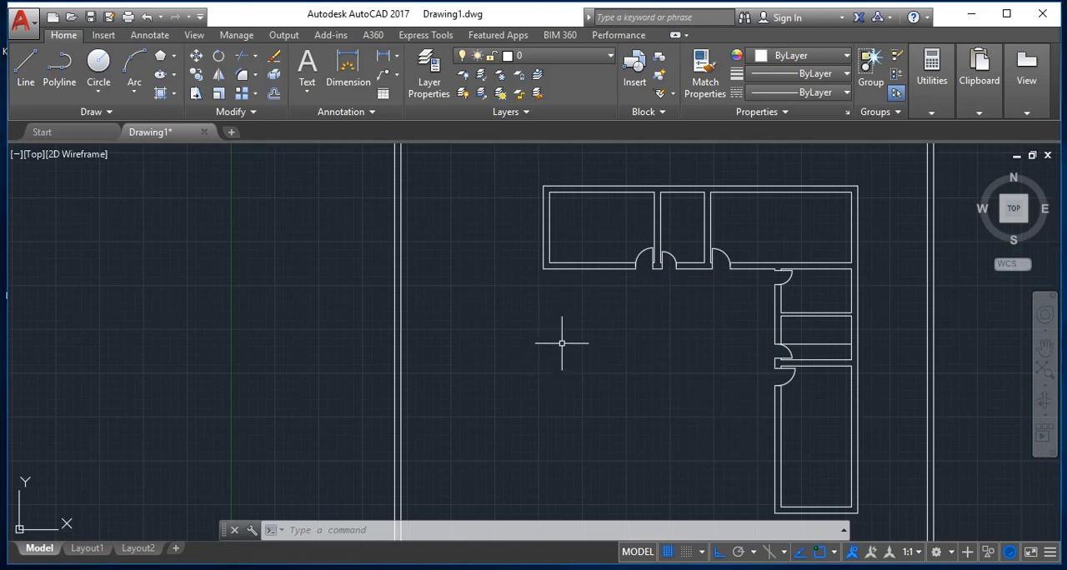
Step: Offset the outer wall line beside the middle right-hand rooms 8 units left into the open area
key("Escape")
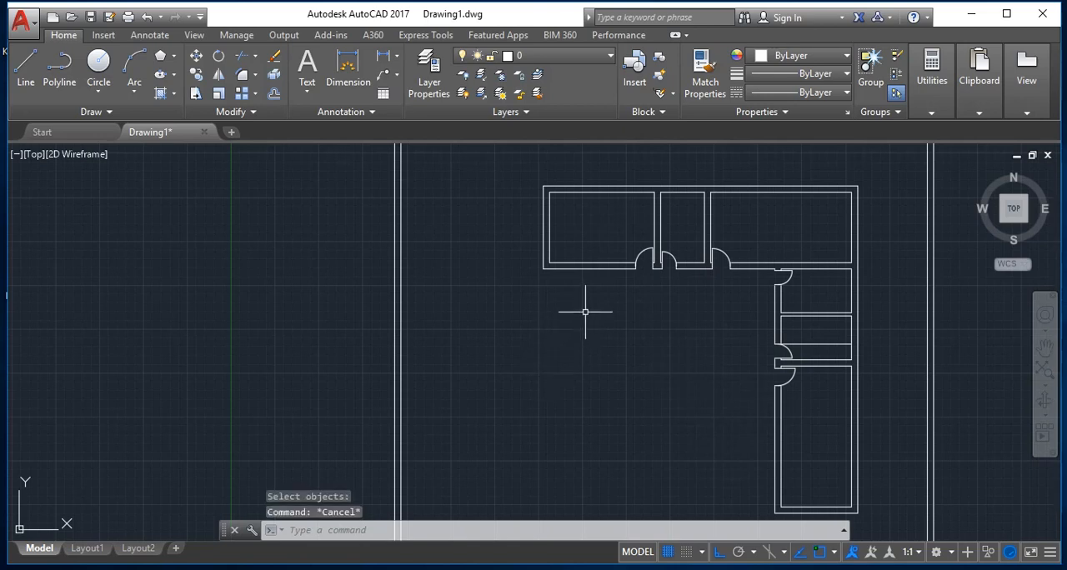
key("Return")
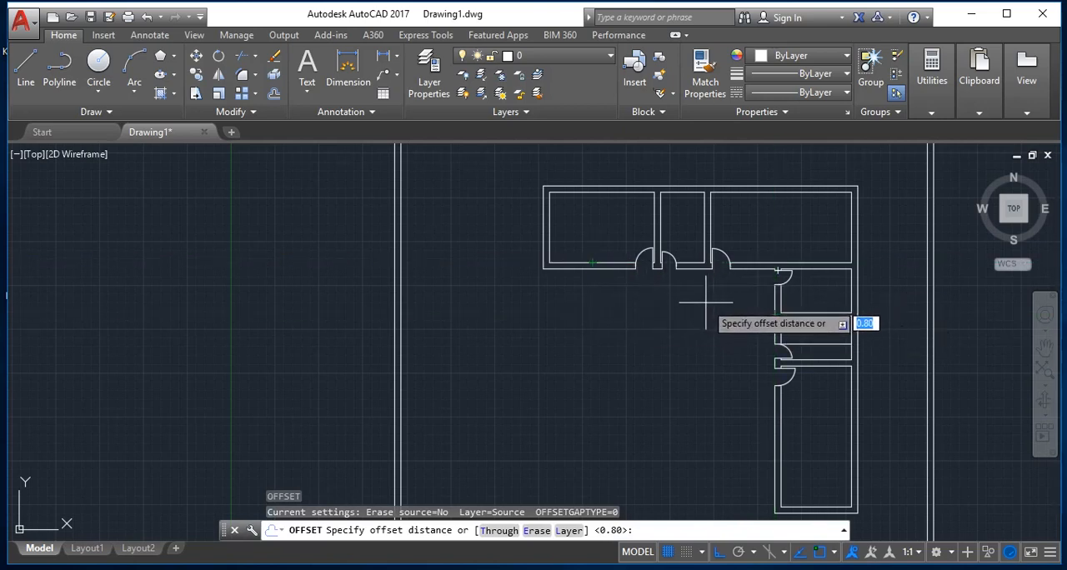
key("Return")
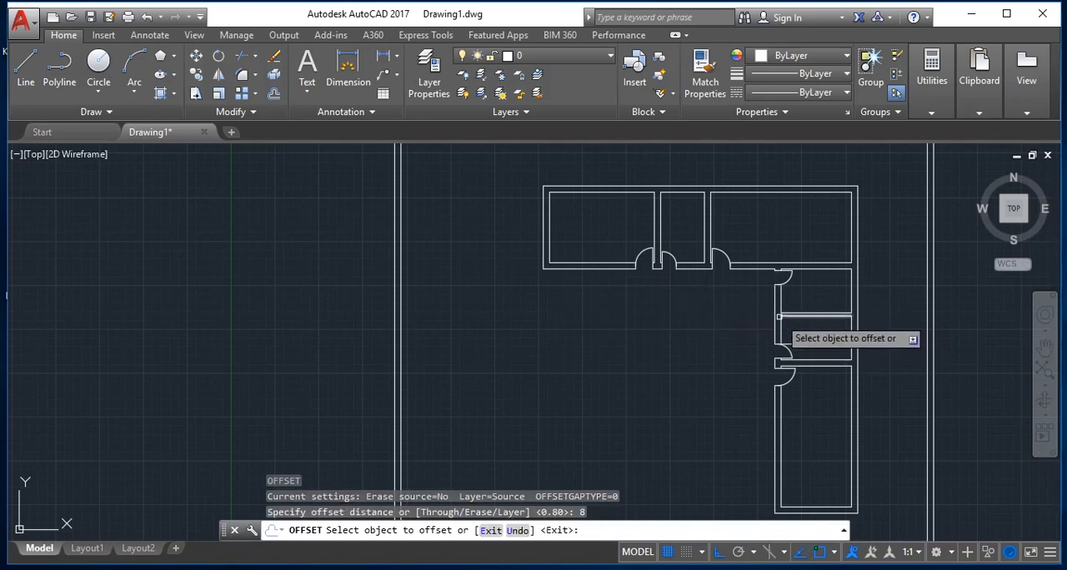
left_click(775, 317)
left_click(557, 316)
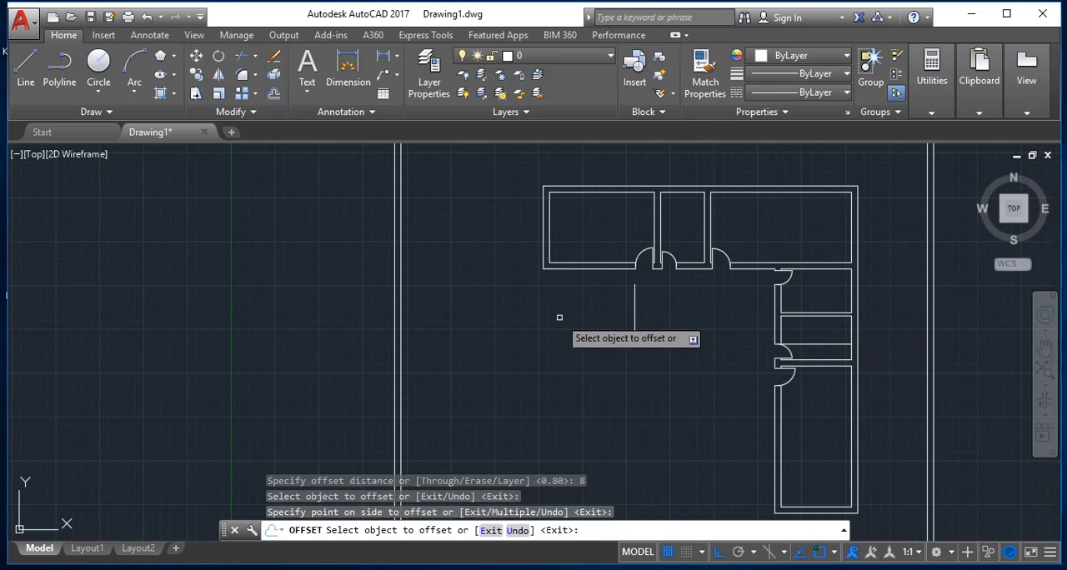
key("Escape")
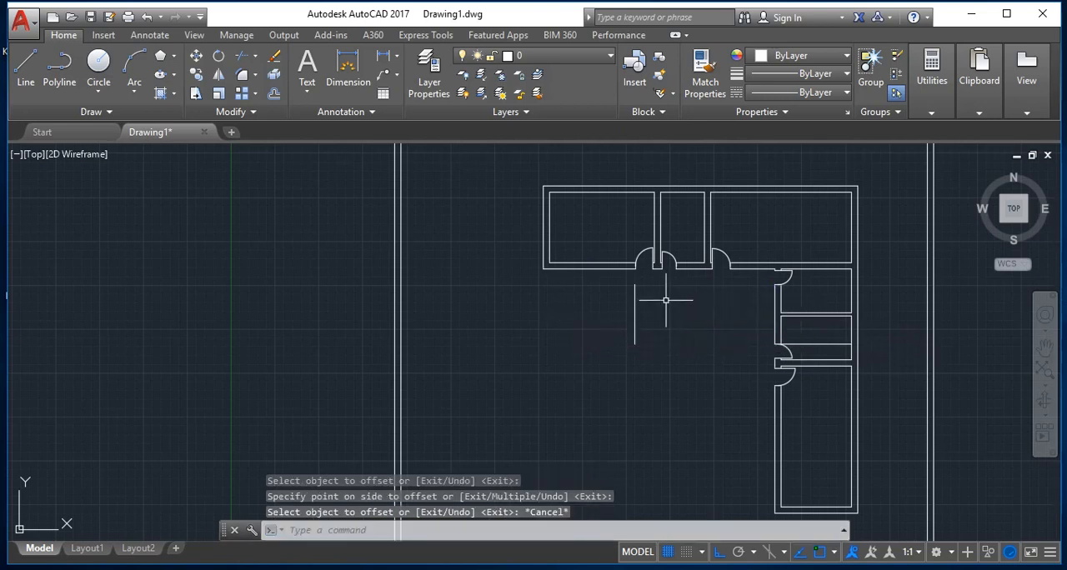
Step: Erase the vertical offset line in the open area below the upper rooms
type("e")
key("Return")
left_click(686, 307)
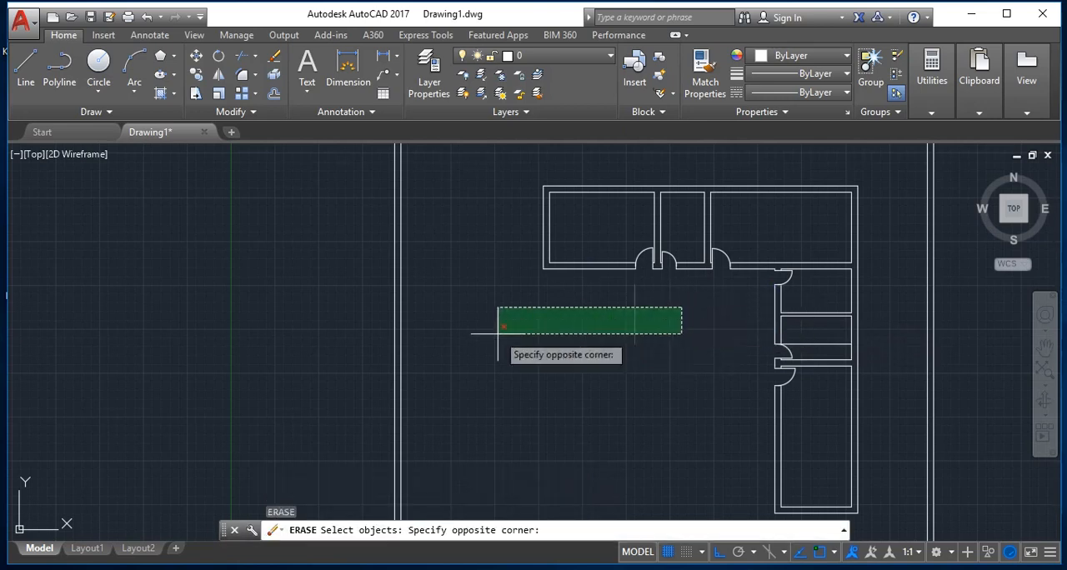
left_click(495, 340)
key("Escape")
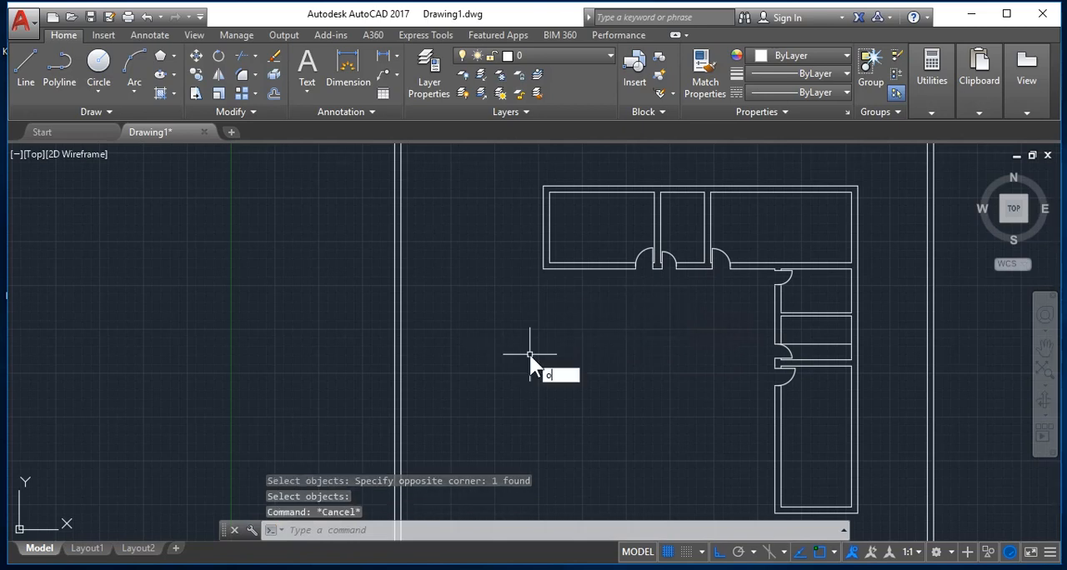
Step: Offset the right-hand rooms' two corridor-side wall segments, beside the middle rooms and the bottom room, 9 units left
key("Return")
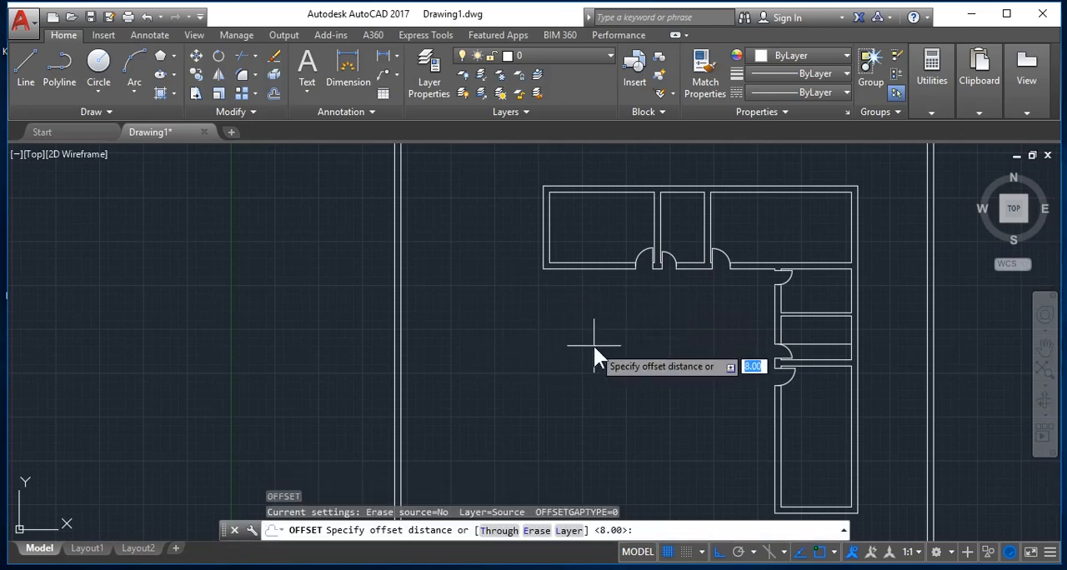
type("9")
key("Return")
left_click(775, 313)
left_click(467, 316)
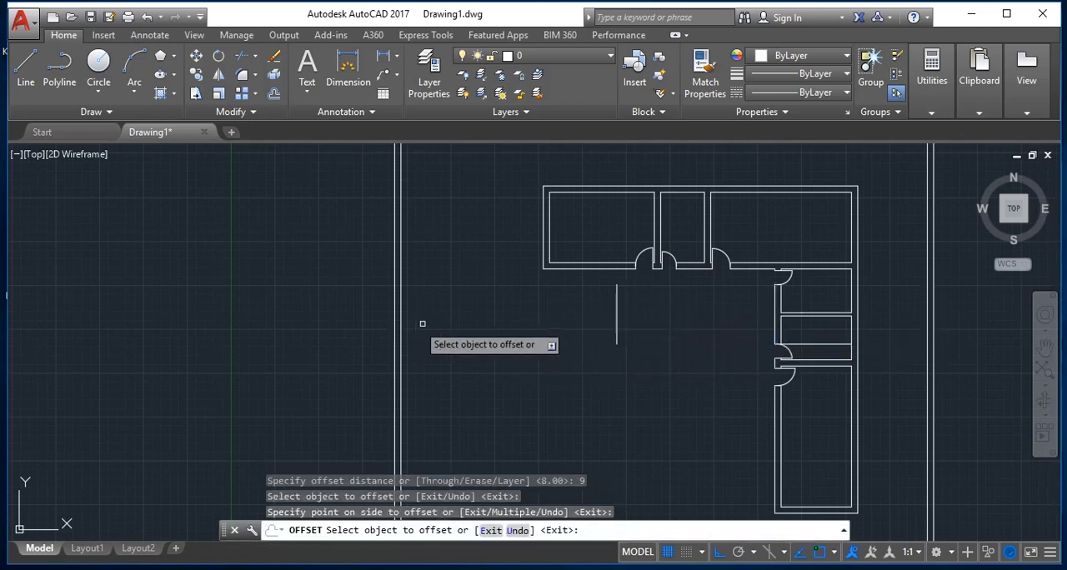
left_click(774, 433)
left_click(621, 421)
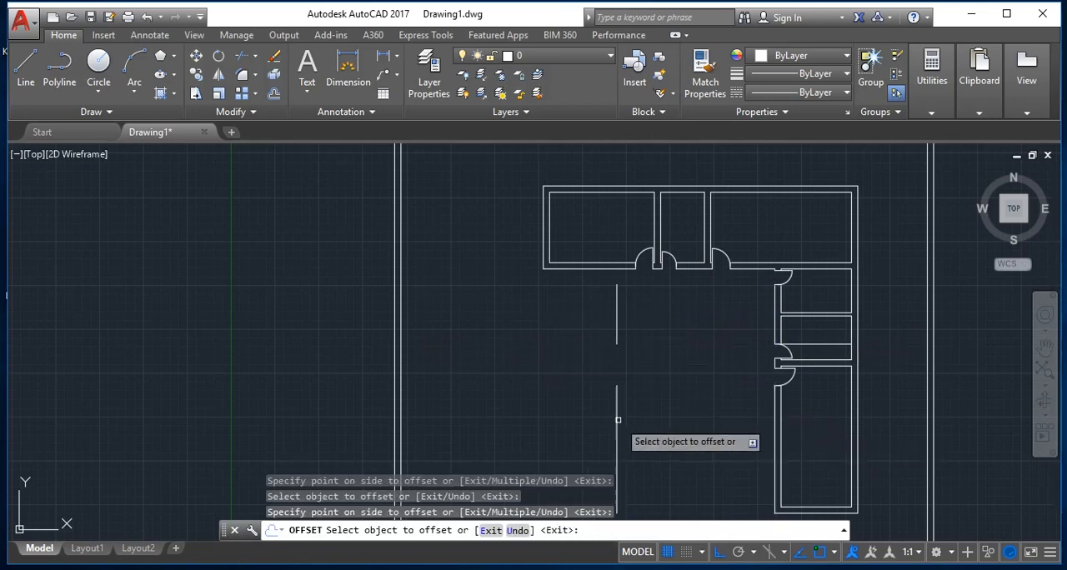
Step: Offset the bottom wall line of the upper row's middle room 9 units down into the open area
left_click(697, 268)
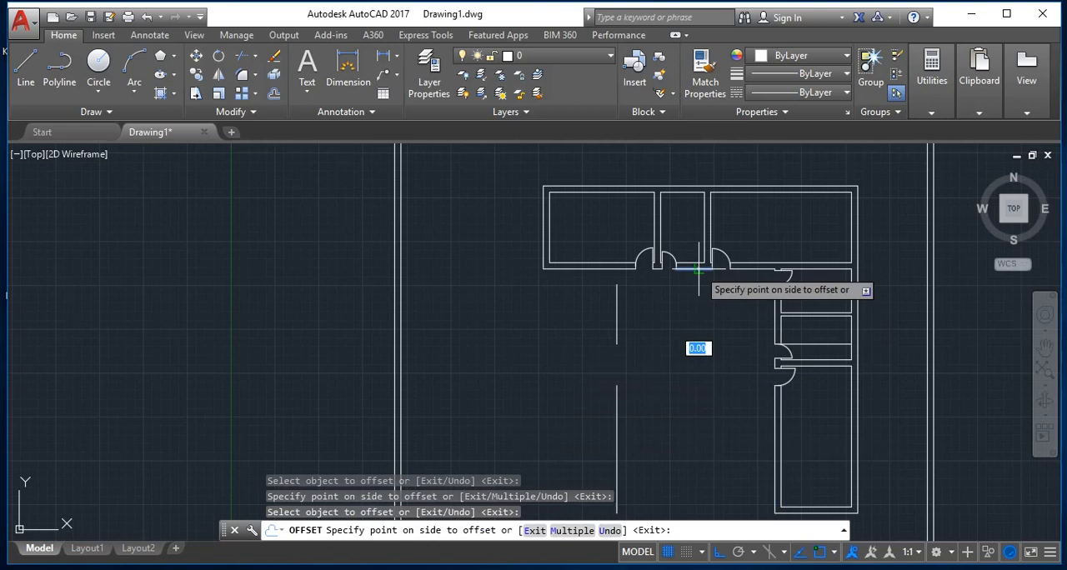
left_click(669, 374)
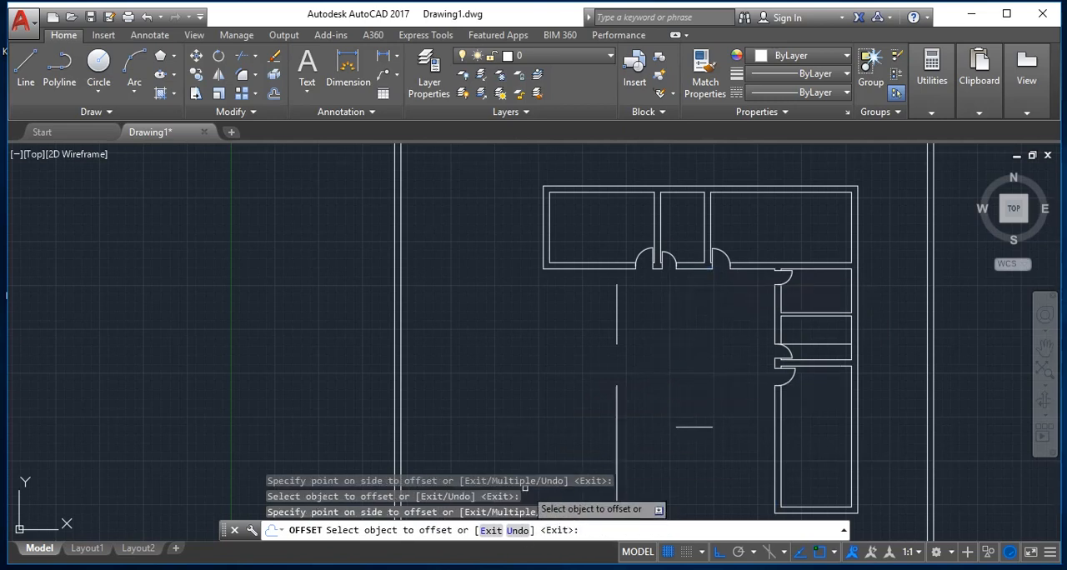
key("Escape")
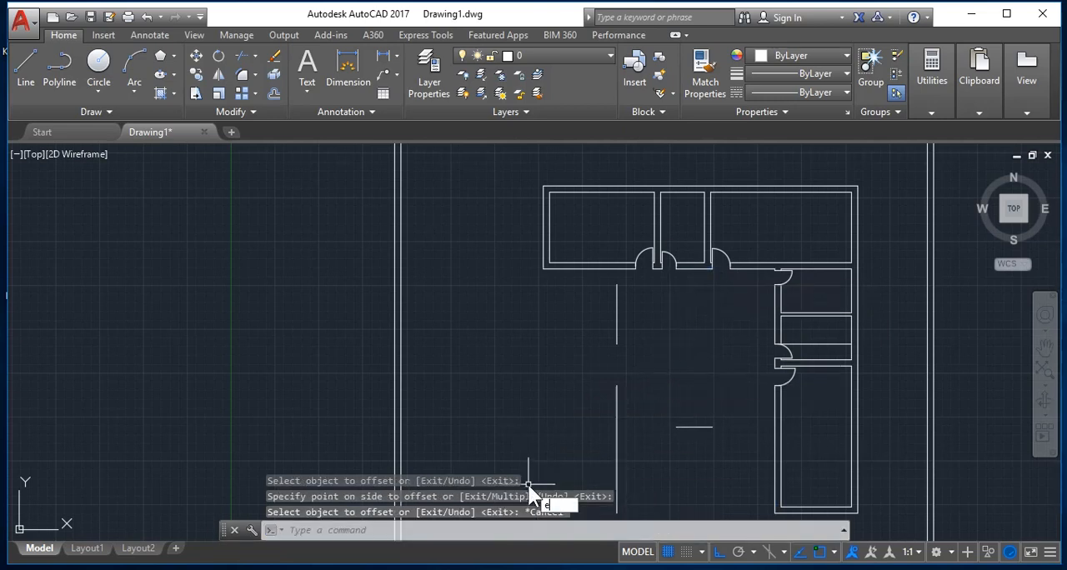
Step: Extend the short horizontal line to both side lines, and the upper-left vertical segment down to it and up to the upper rooms' wall
type("ex")
key("Return")
key("Return")
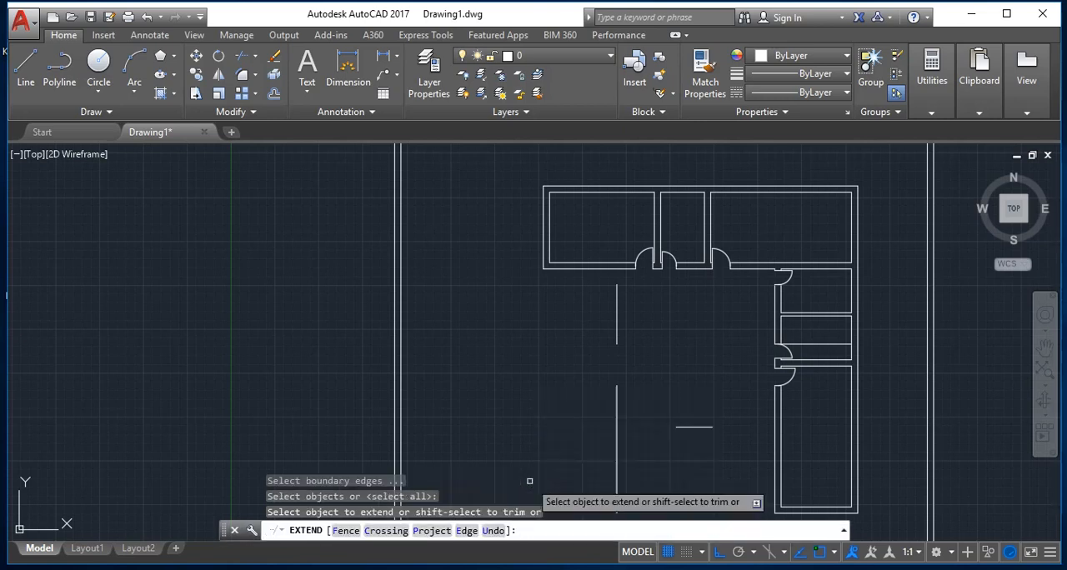
left_click(693, 422)
left_click(691, 427)
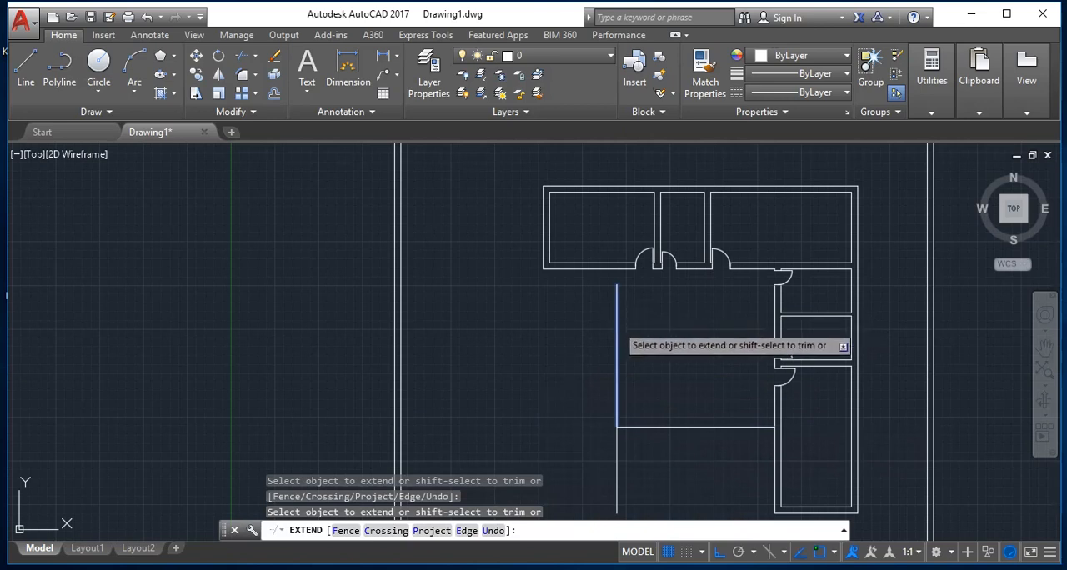
left_click(617, 321)
left_click(617, 298)
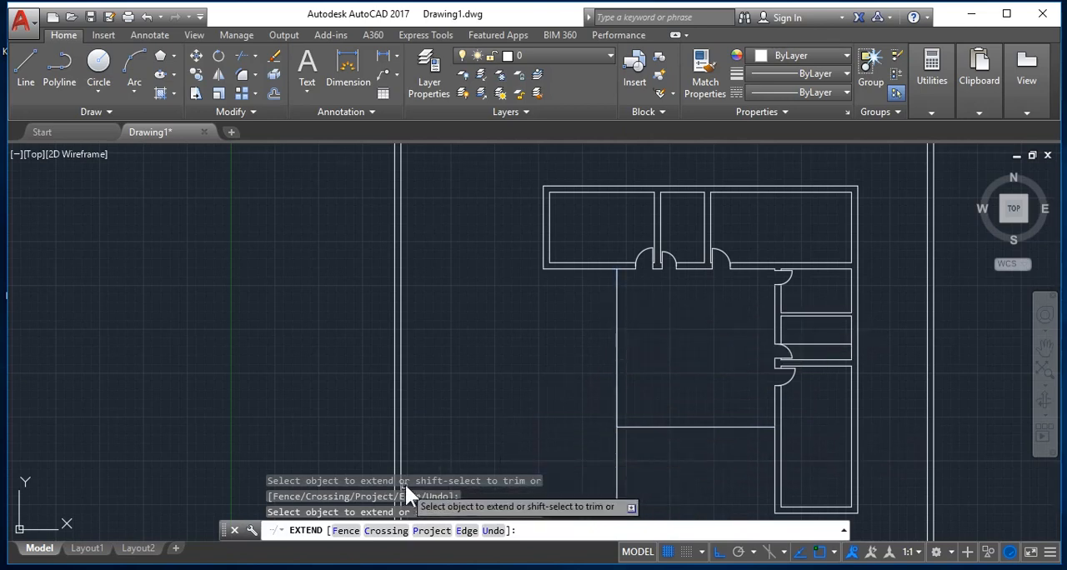
key("Escape")
type("e")
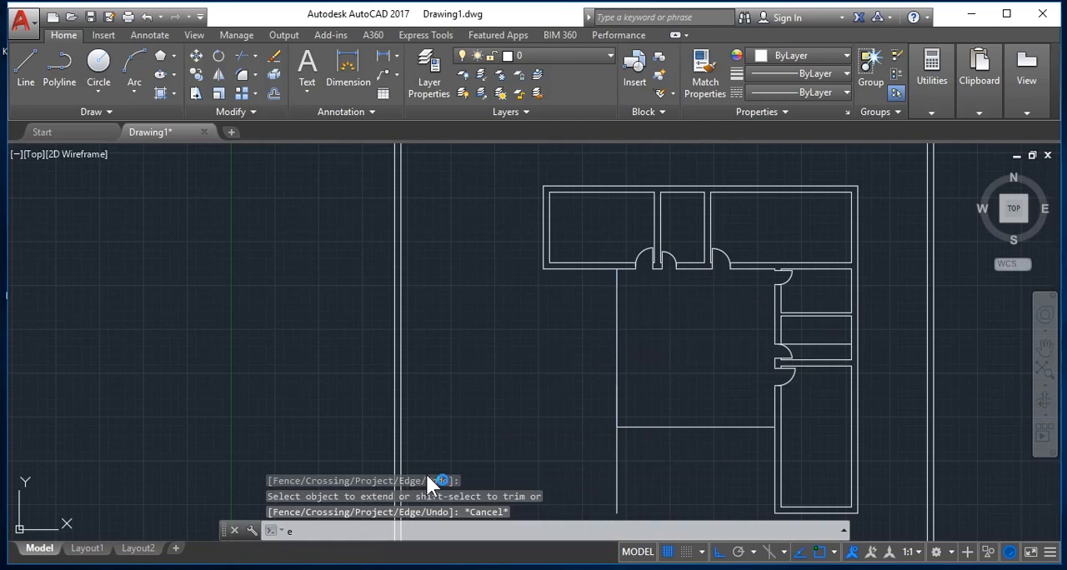
key("Return")
key("Escape")
Step: Trim the left vertical line's excess below the new horizontal line to close the square's lower-left corner
type("tr")
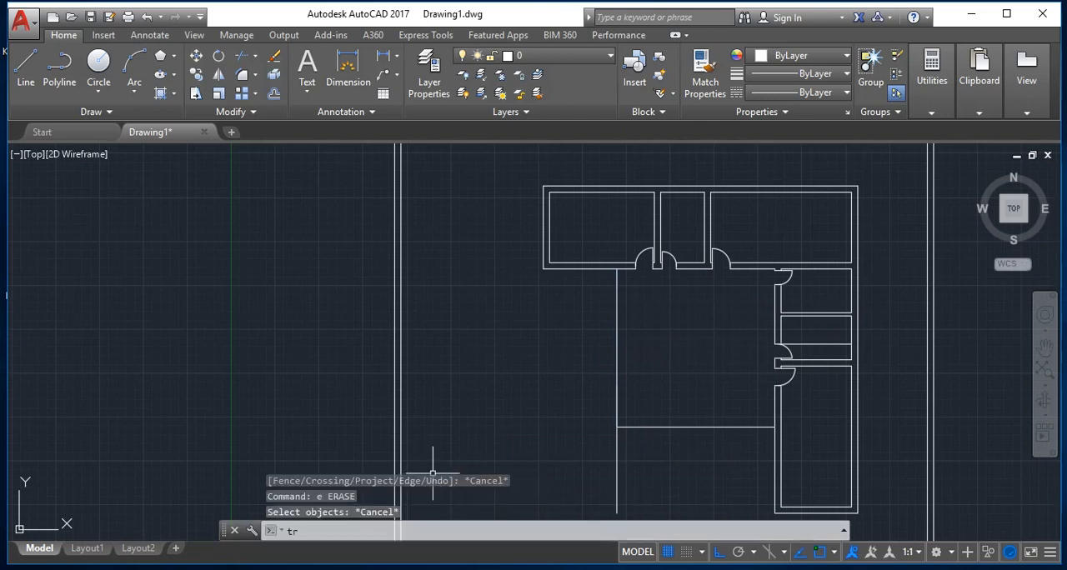
key("Return")
left_click(610, 473)
left_click(602, 476)
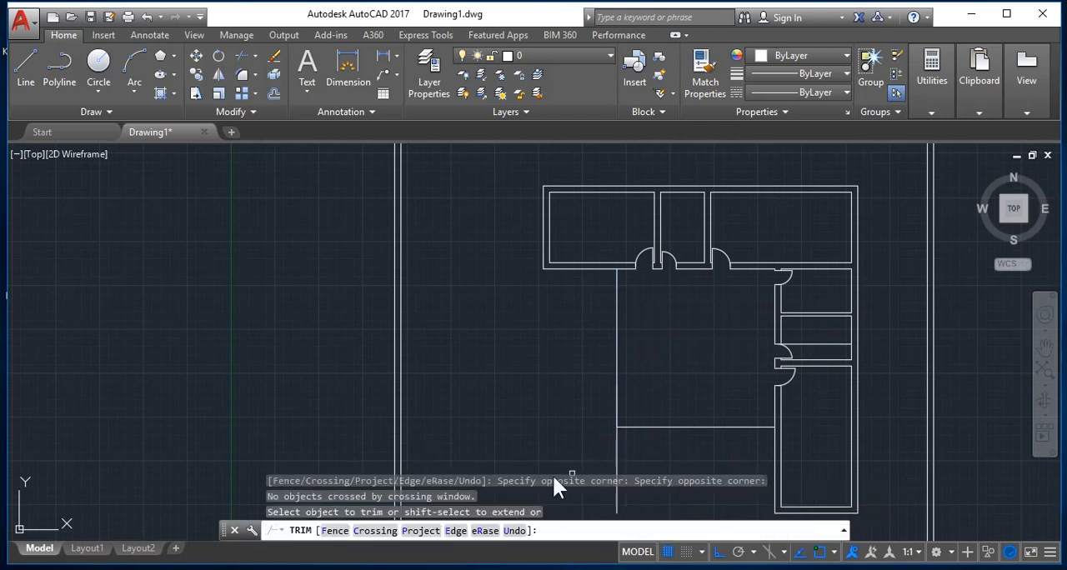
left_click(646, 469)
left_click(573, 446)
key("Escape")
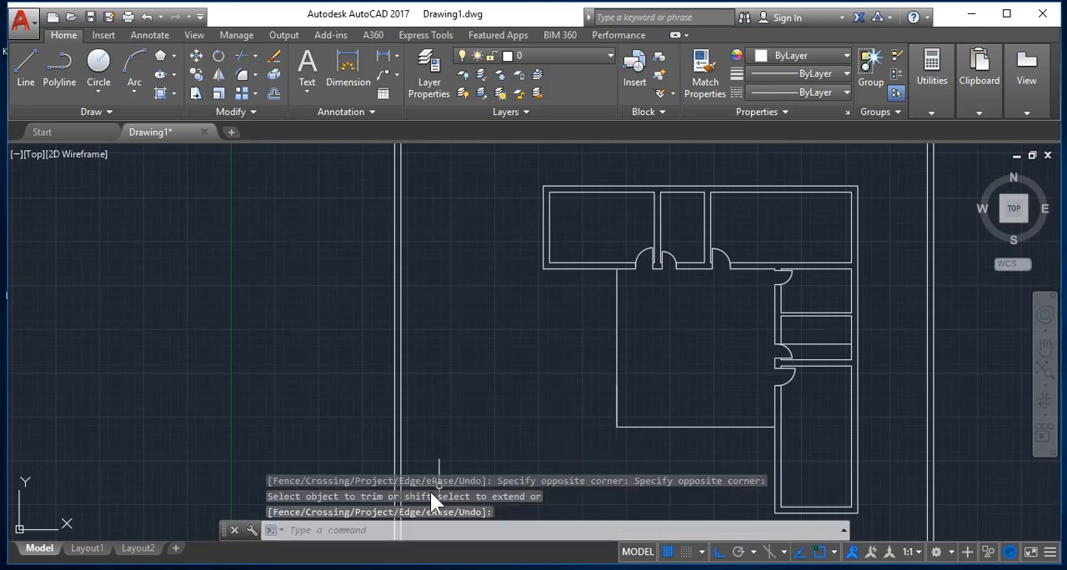
Step: Examine the new square enclosure between the two room wings and the doorways of the right-hand rooms
scroll(595, 443, "down", 4)
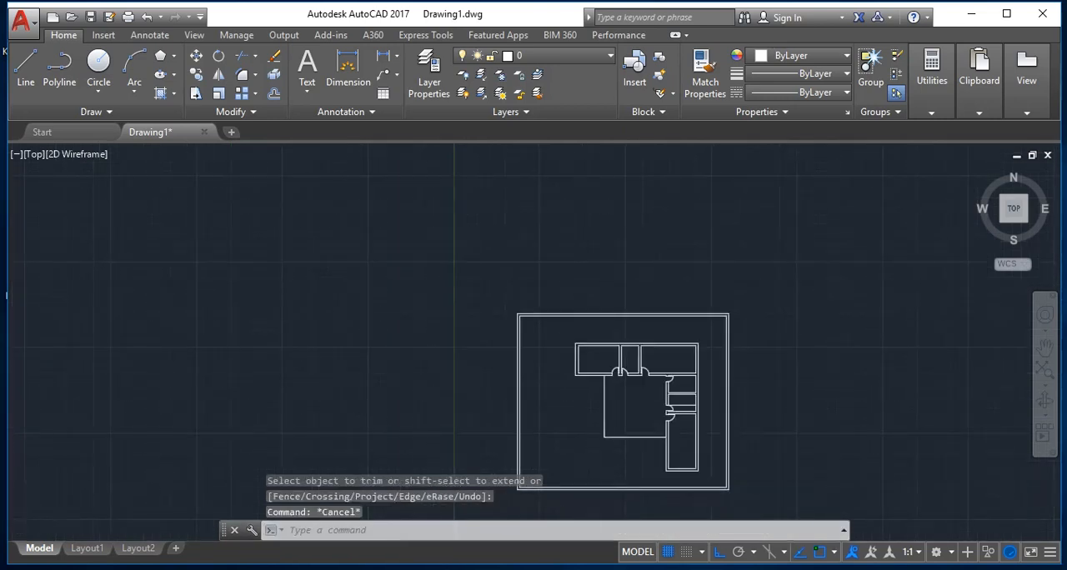
scroll(583, 492, "up", 5)
scroll(575, 486, "down", 3)
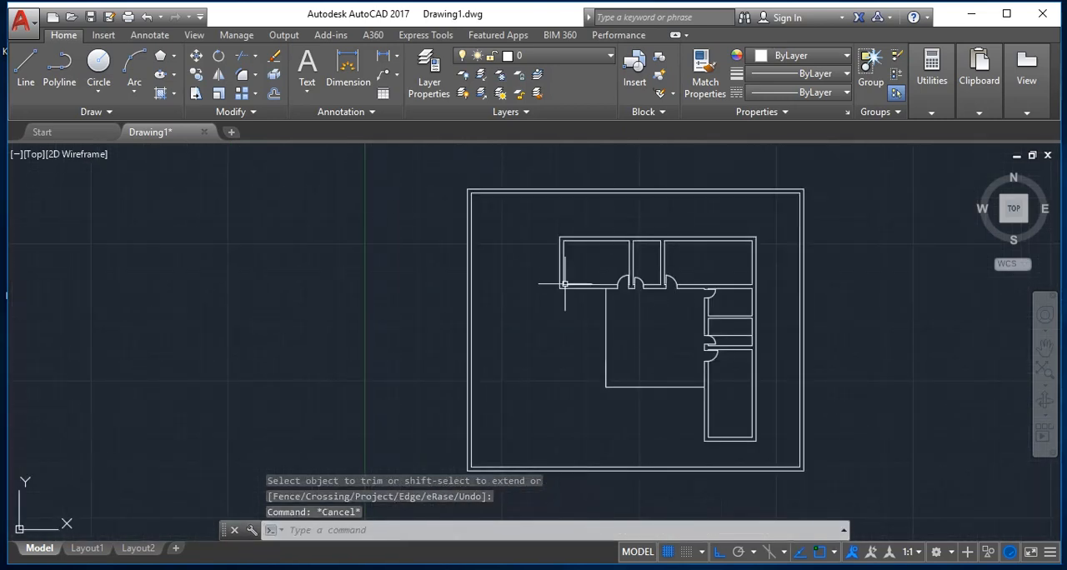
scroll(586, 406, "up", 2)
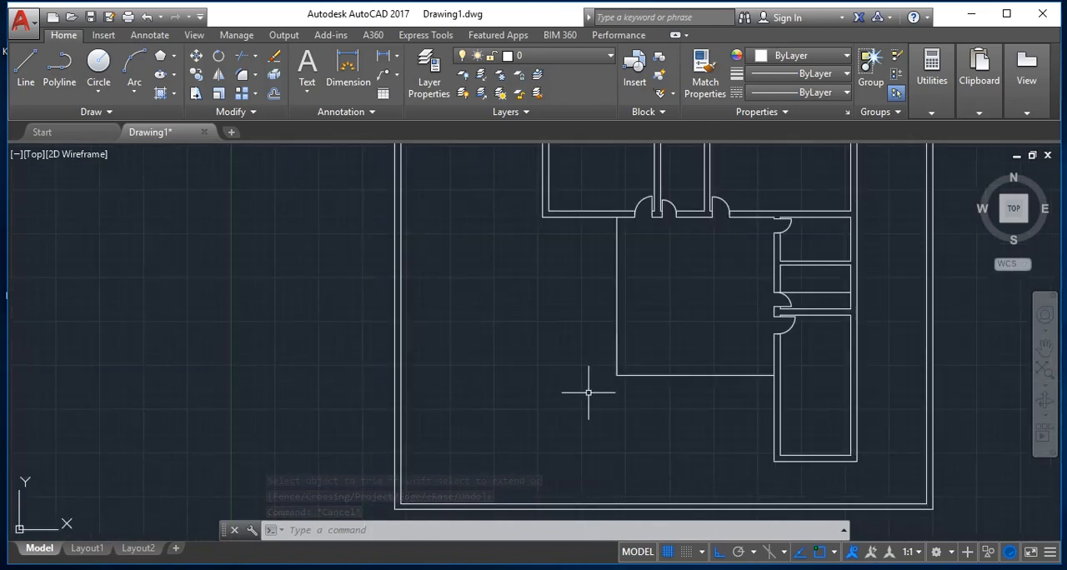
scroll(784, 364, "up", 2)
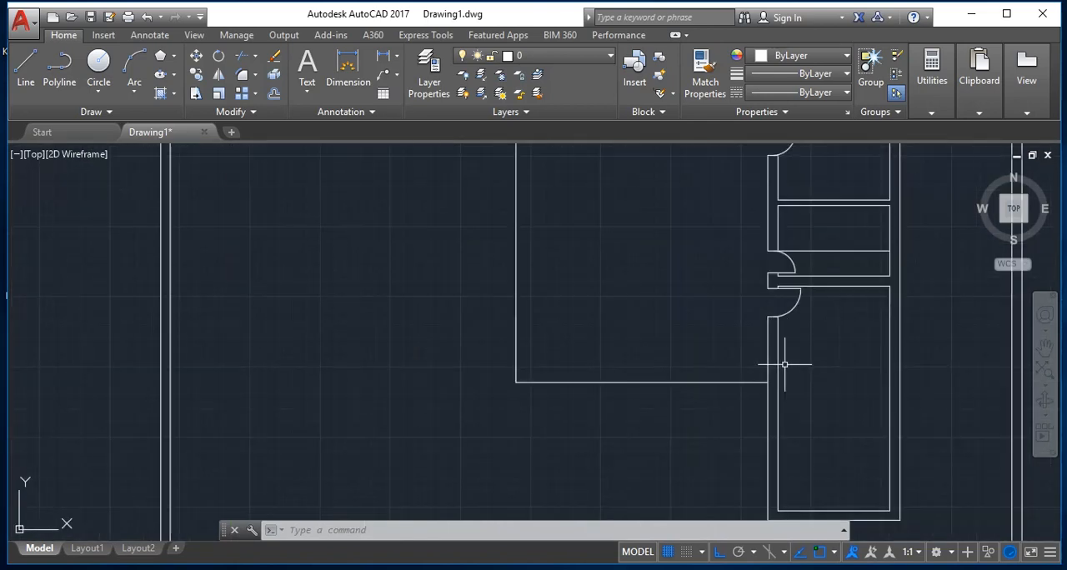
scroll(784, 364, "down", 3)
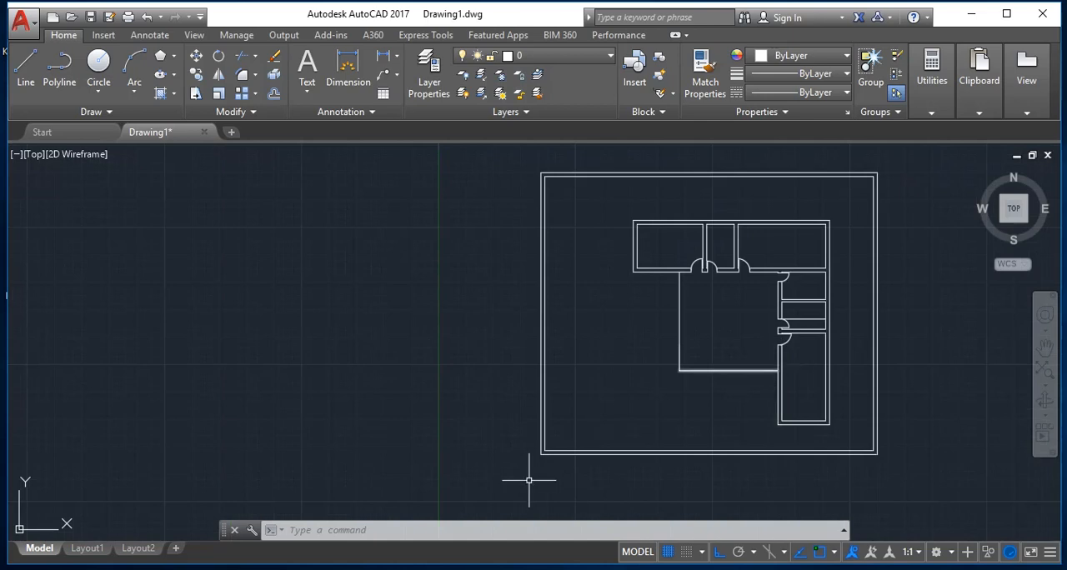
scroll(538, 475, "up", 3)
scroll(537, 473, "down", 3)
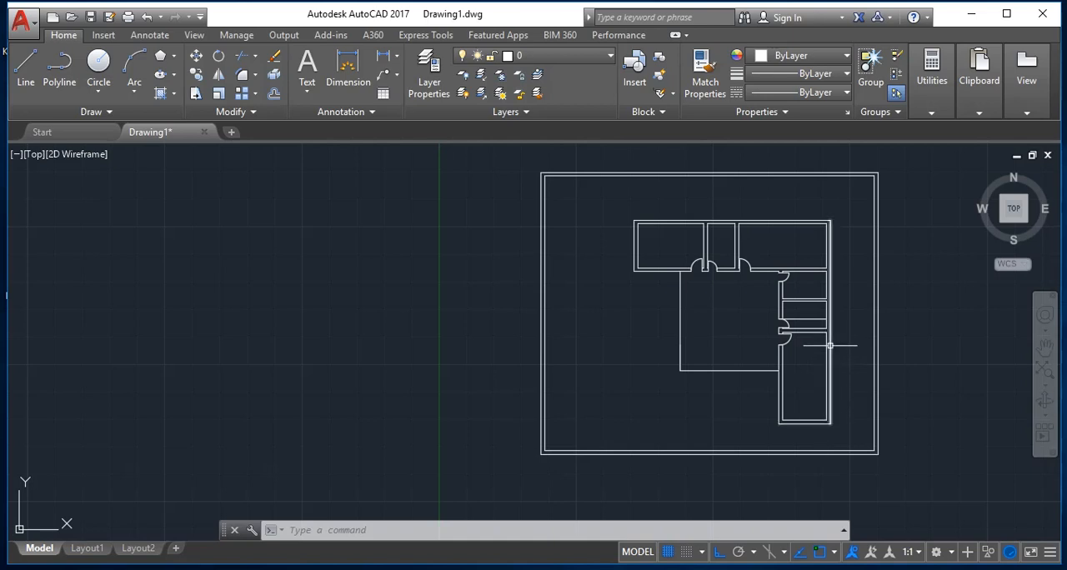
scroll(811, 319, "up", 2)
scroll(814, 315, "up", 2)
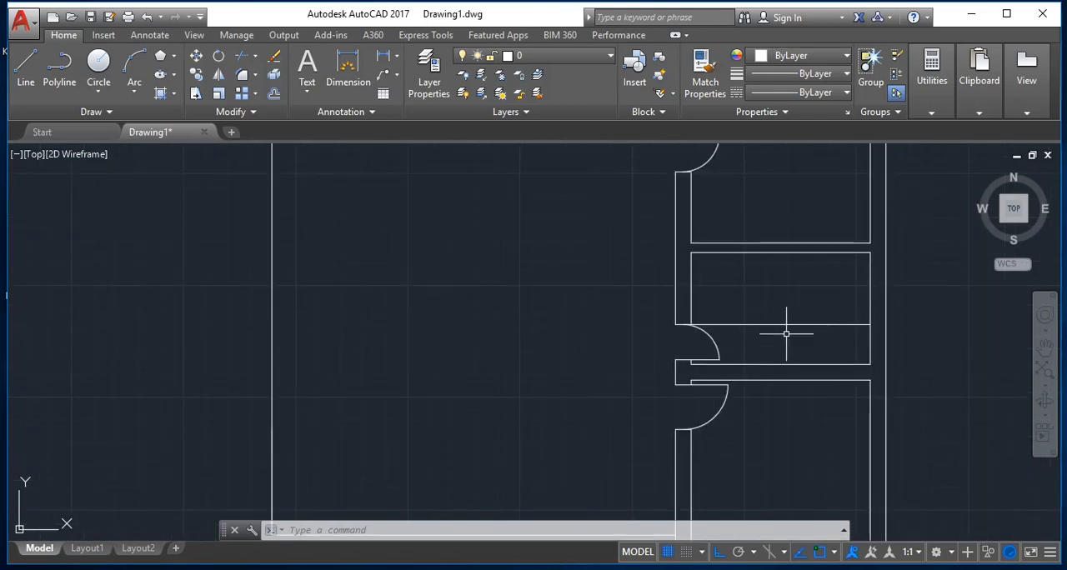
scroll(784, 336, "down", 4)
scroll(786, 333, "up", 4)
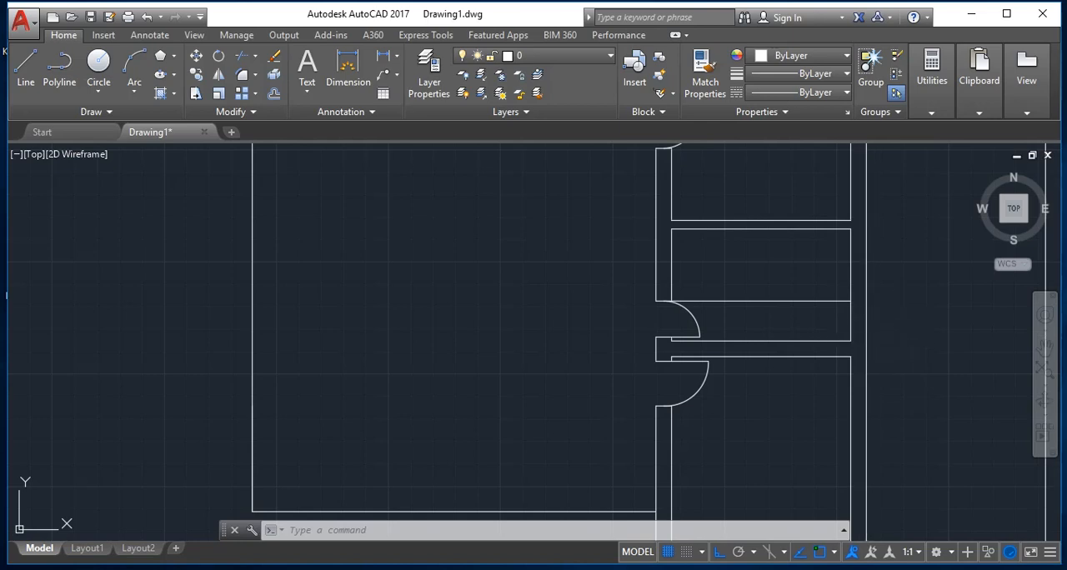
Step: Clear any active command and zoom to the drawing's extents to show the whole floor plan
key("Escape")
key("Escape")
key("Escape")
key("Escape")
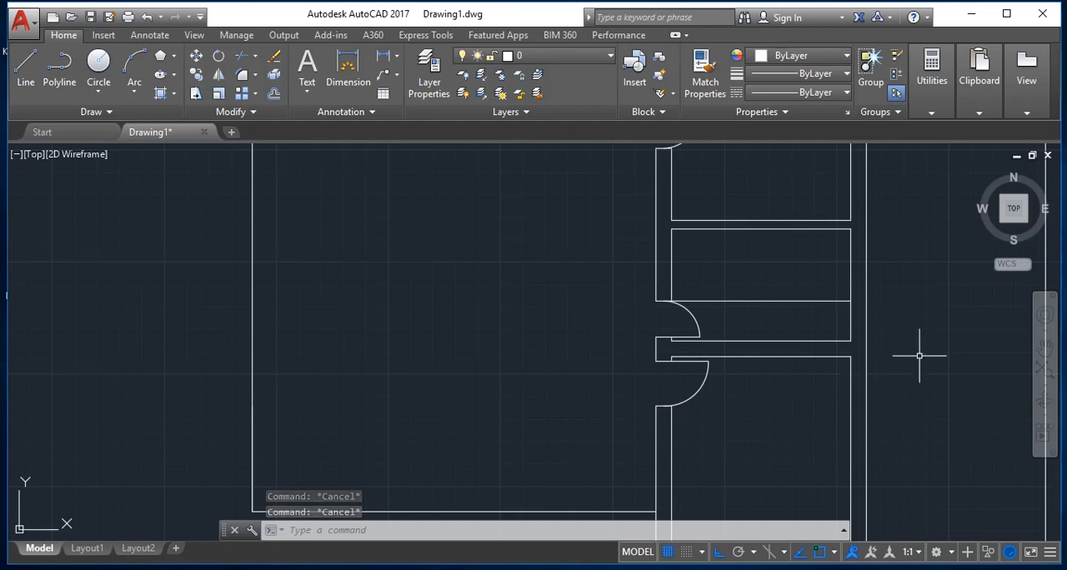
key("Escape")
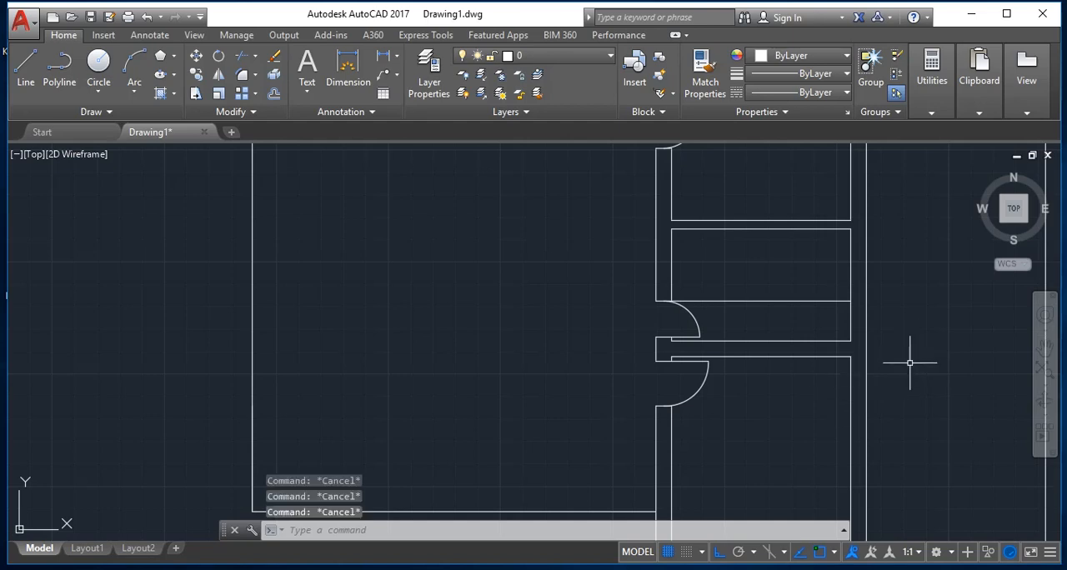
type("z")
key("Return")
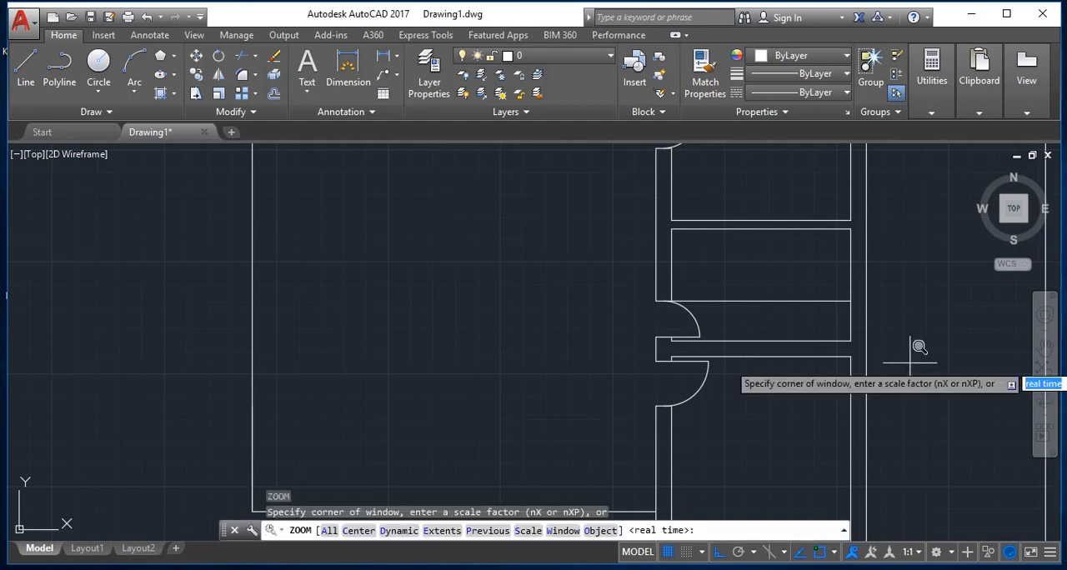
type("e")
key("Return")
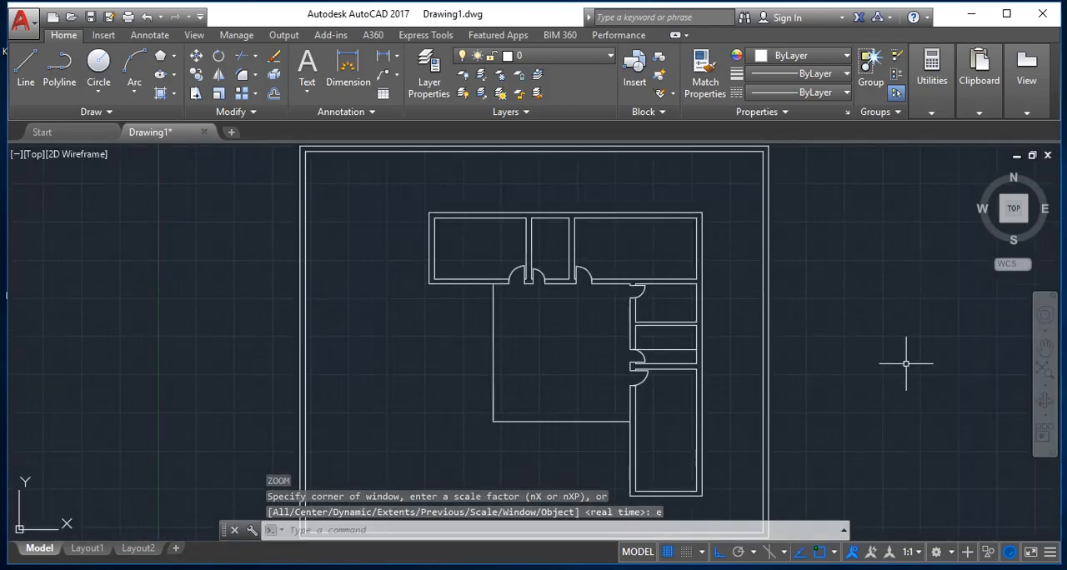
key("Escape")
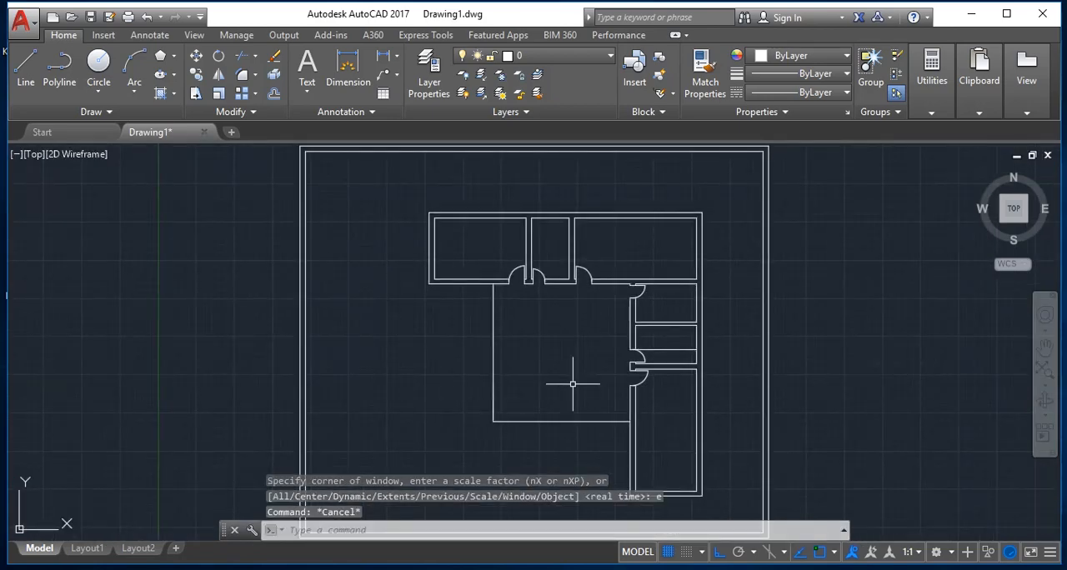
Step: Start saving the drawing and browse to Local Disk (D:) as the location
key("ctrl+s")
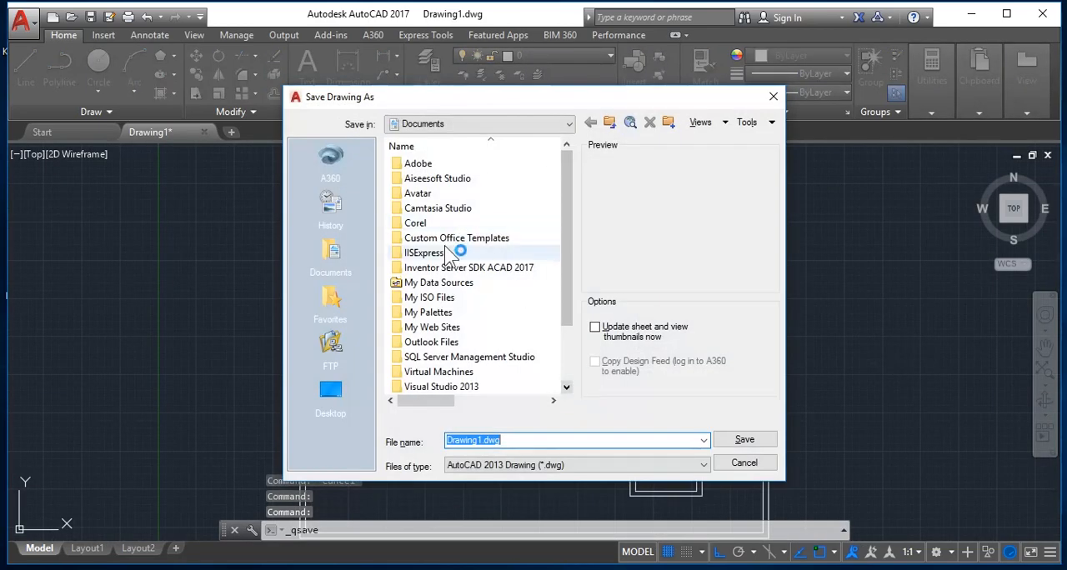
left_click(346, 382)
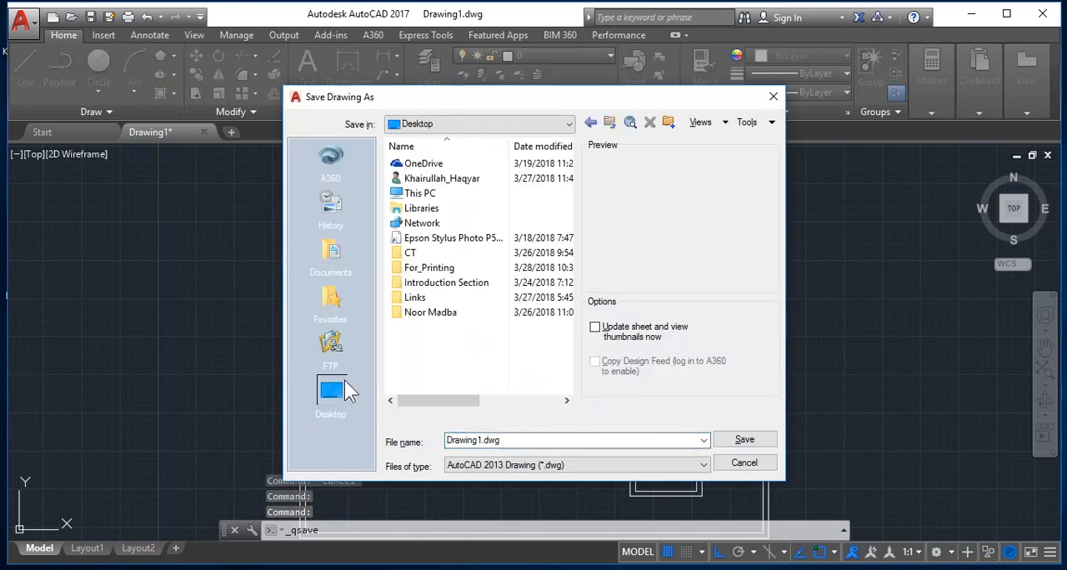
left_click(410, 194)
double_click(410, 194)
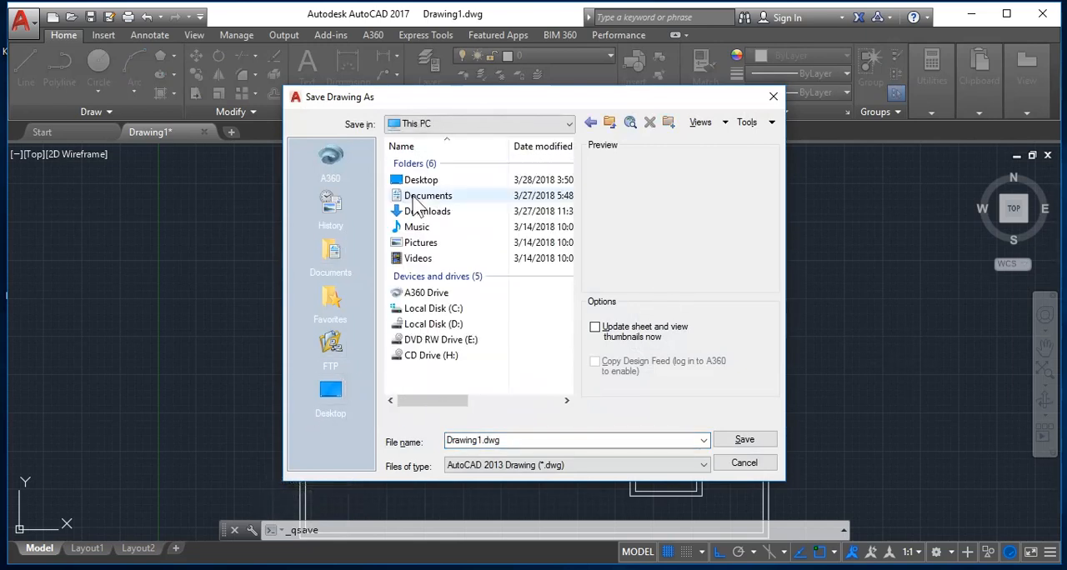
left_click(454, 329)
double_click(454, 326)
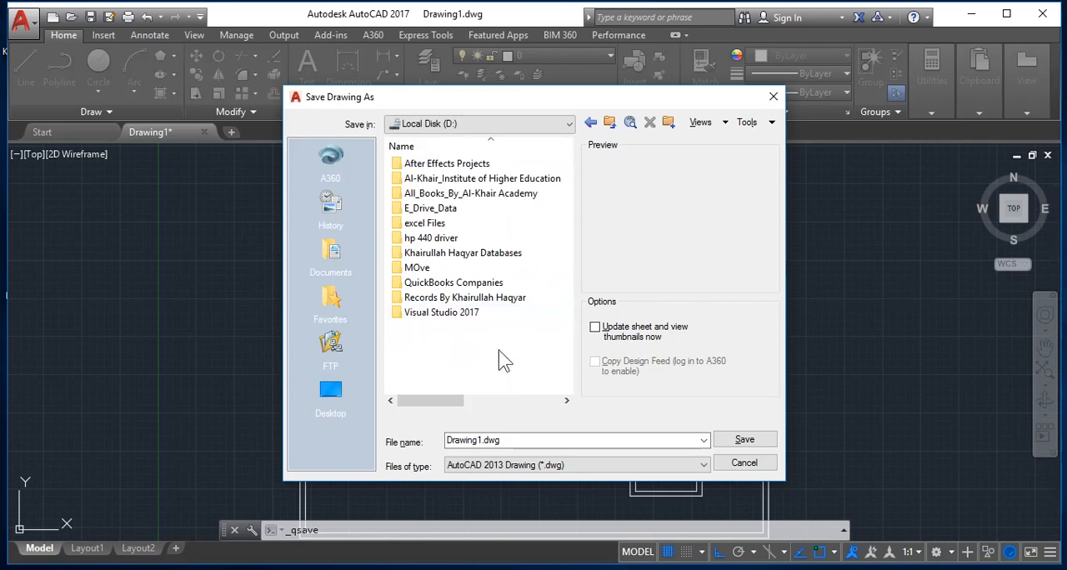
Step: Create a folder named AutoCAD Project on drive D and save the drawing in it as Drawing1.dwg
left_click(668, 122)
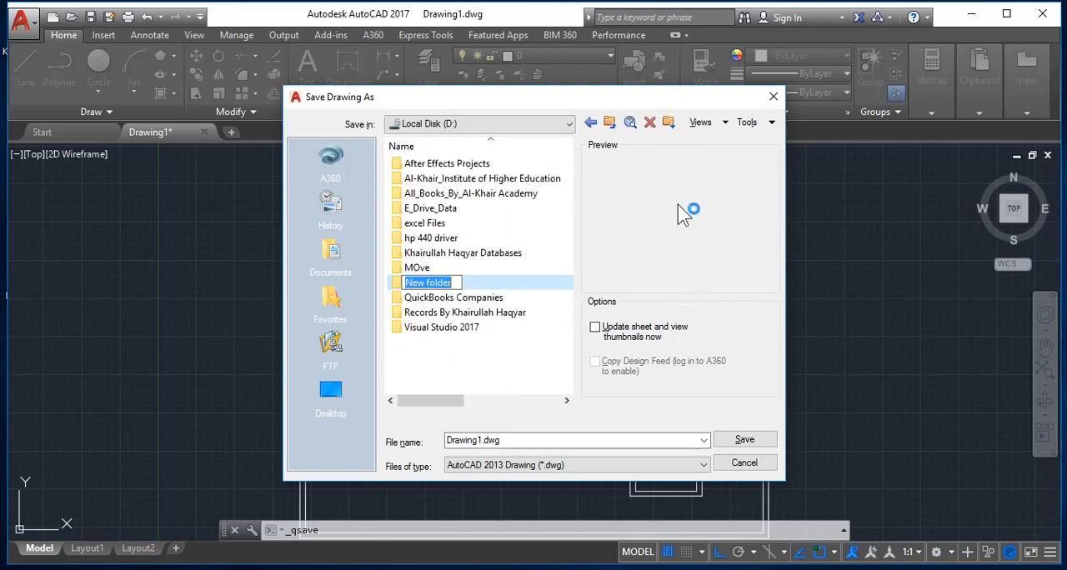
type("AutoCAD P")
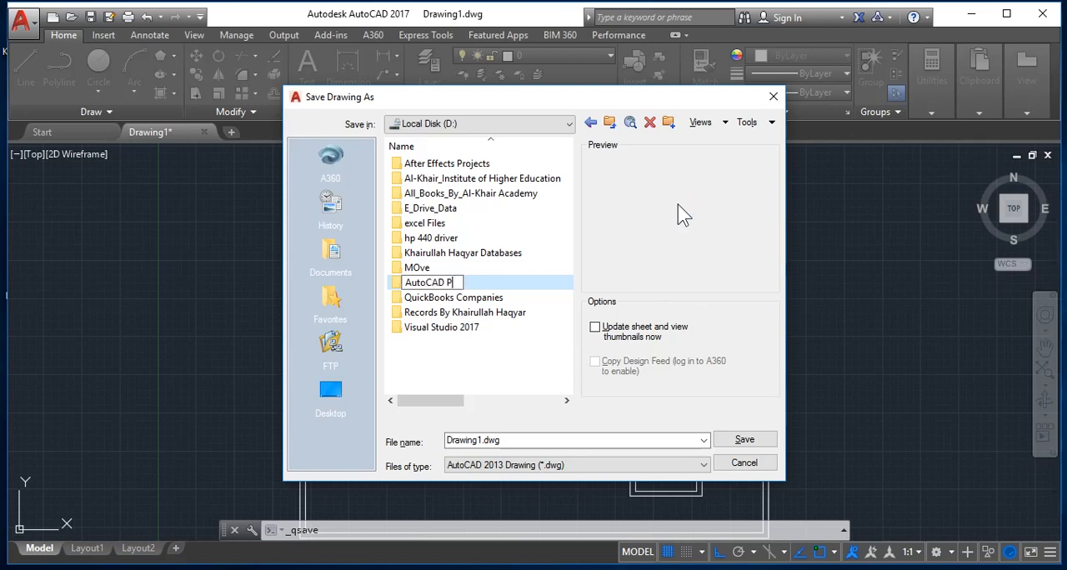
type("roject")
key("Return")
key("Return")
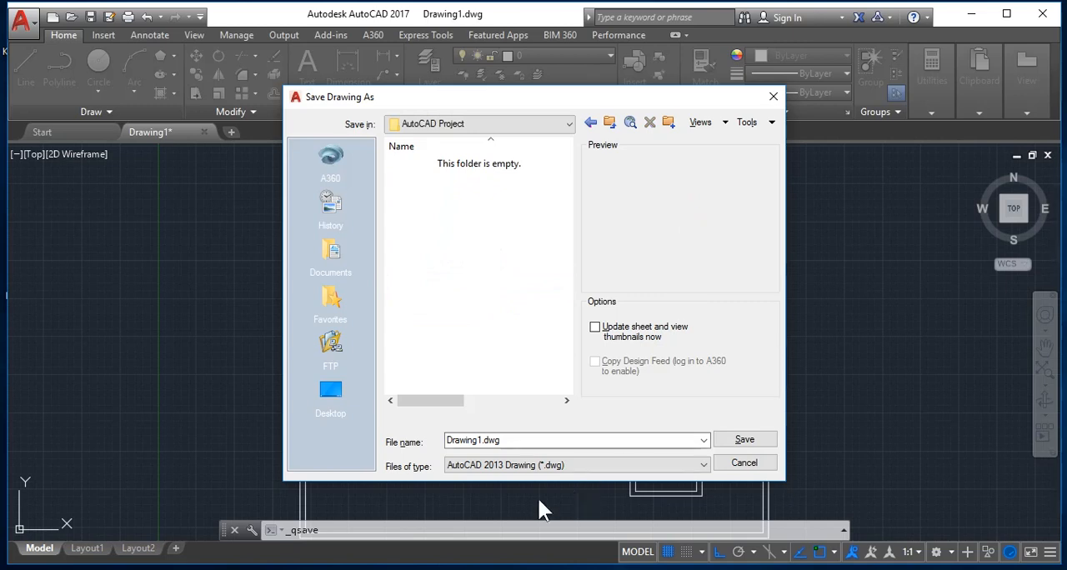
left_click(737, 440)
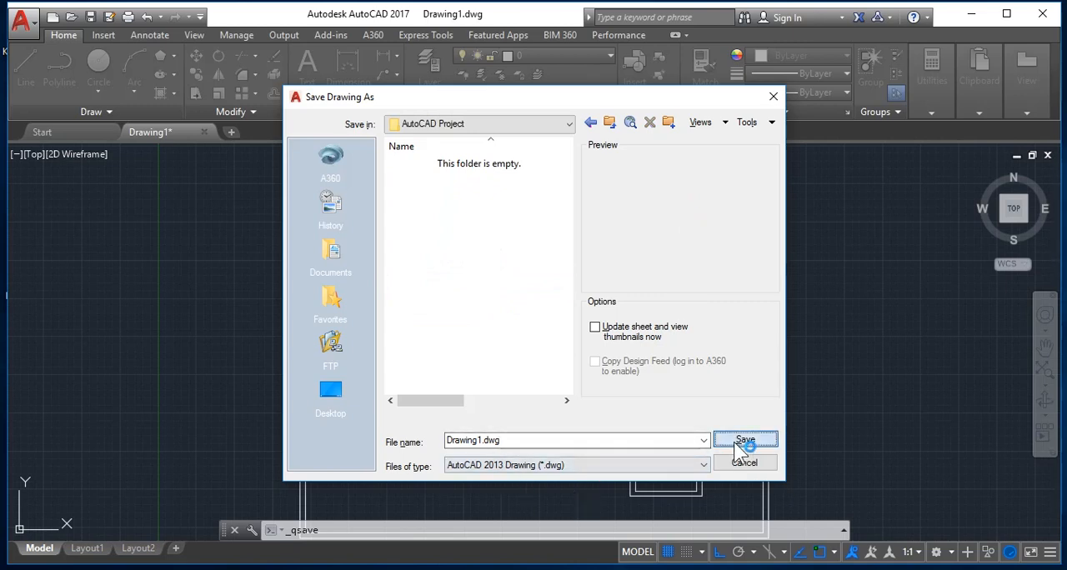